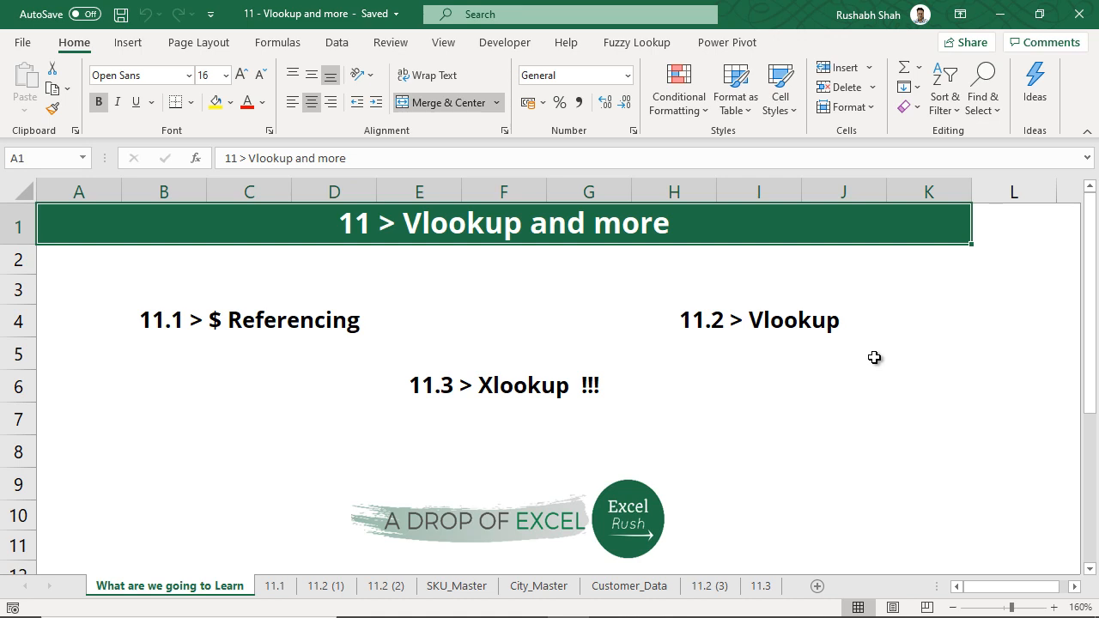
# - Open worksheet 11.1 at the Number and Discount Rs. table
pyautogui.click(275, 587)
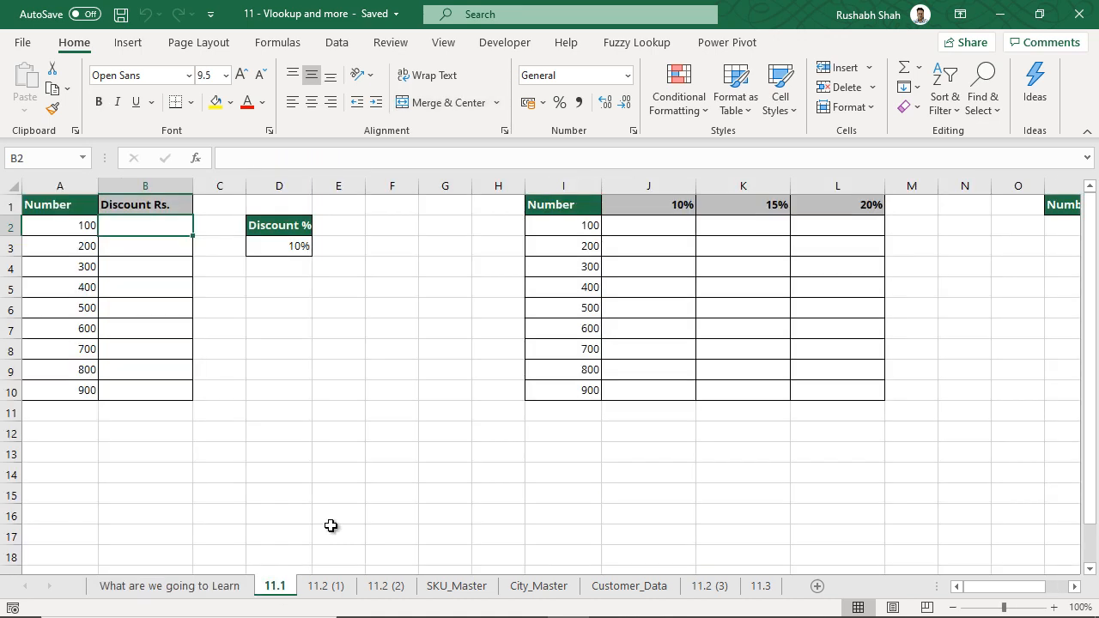
pyautogui.keyDown('ctrl'); pyautogui.scroll(3, 226, 332); pyautogui.keyUp('ctrl')
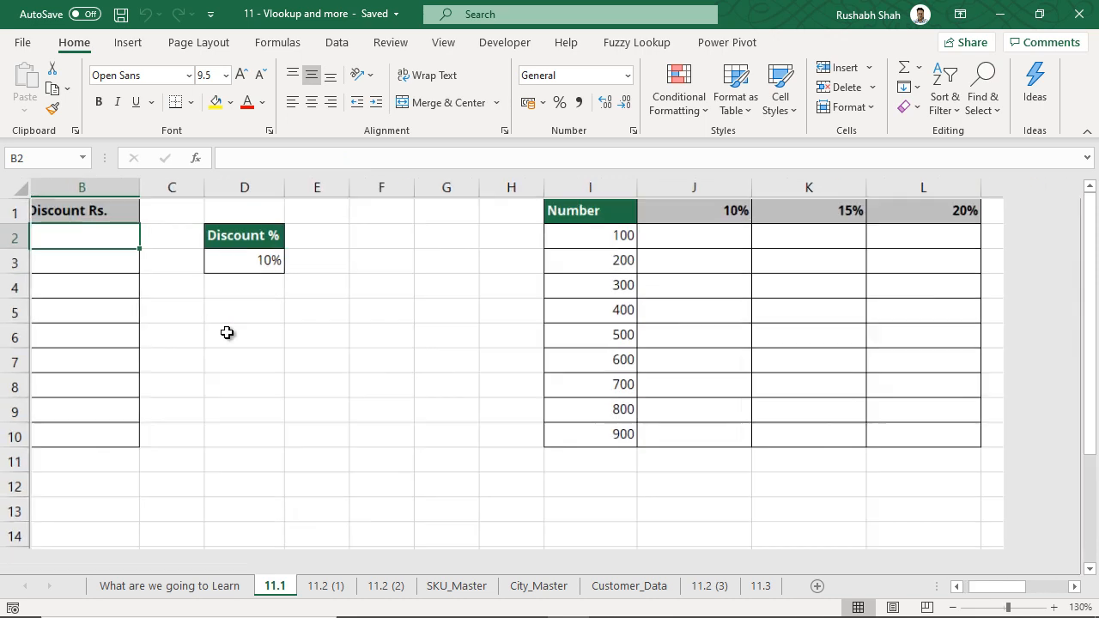
pyautogui.click(962, 591)
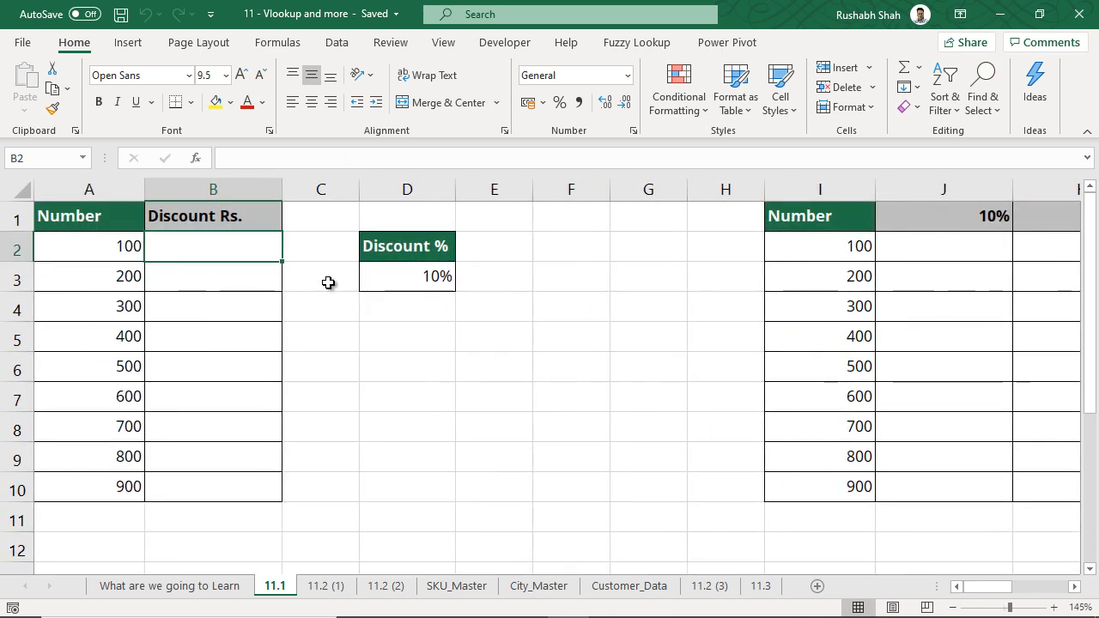
pyautogui.keyDown('ctrl'); pyautogui.scroll(1, 331, 282); pyautogui.keyUp('ctrl')
pyautogui.click(956, 587)
# - Enter =A2*10% in cell B2 and fill the formula down the Discount Rs. column to B10
pyautogui.write('=')
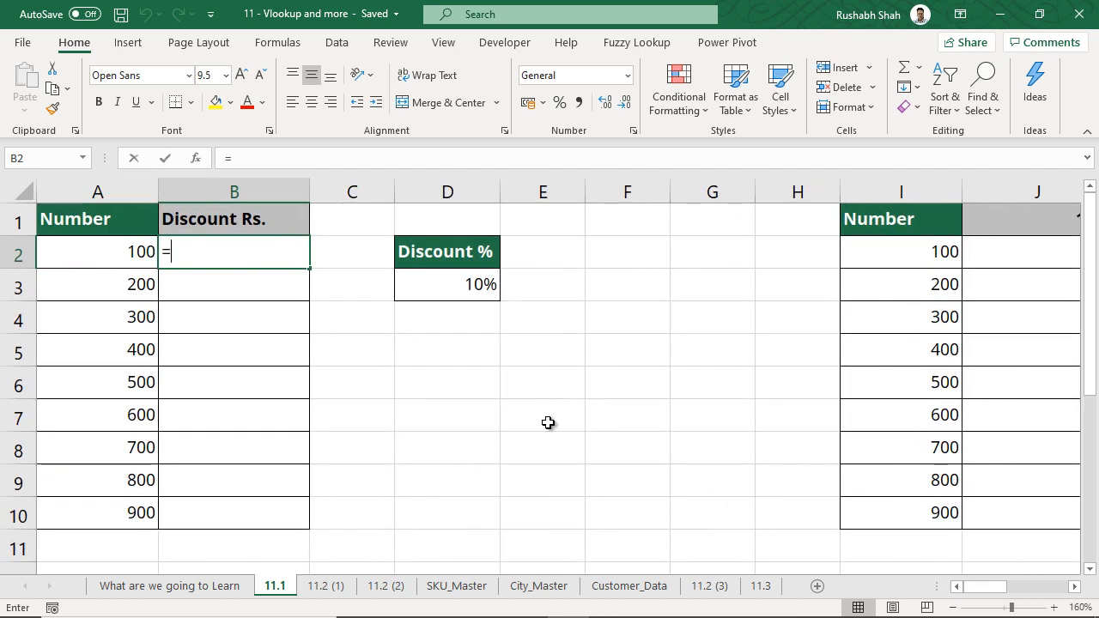
pyautogui.press('Left')
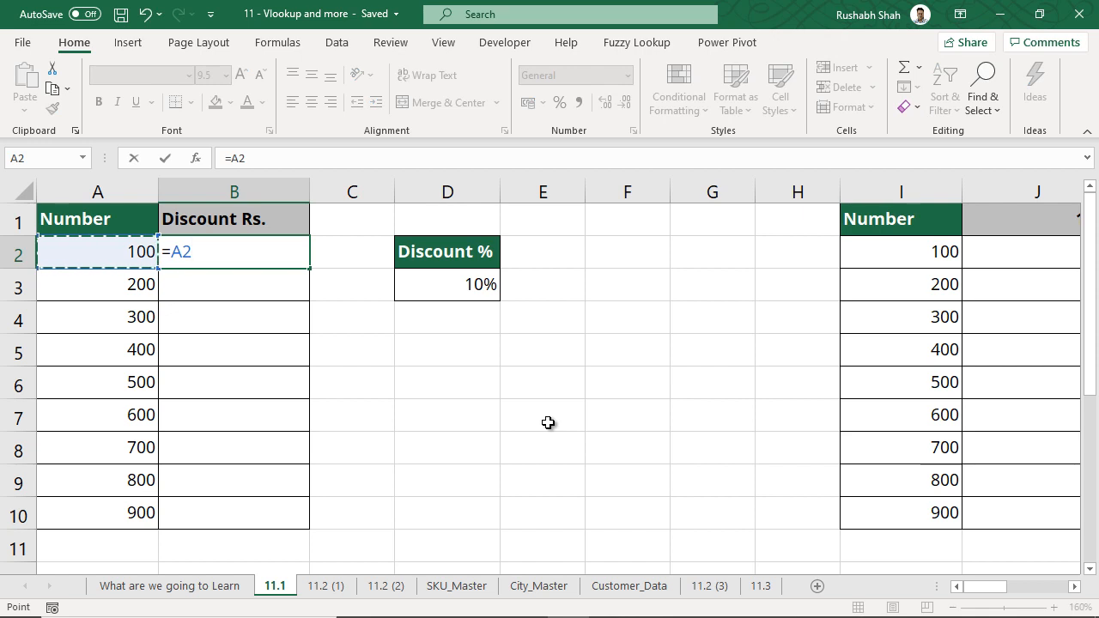
pyautogui.write('*10%')
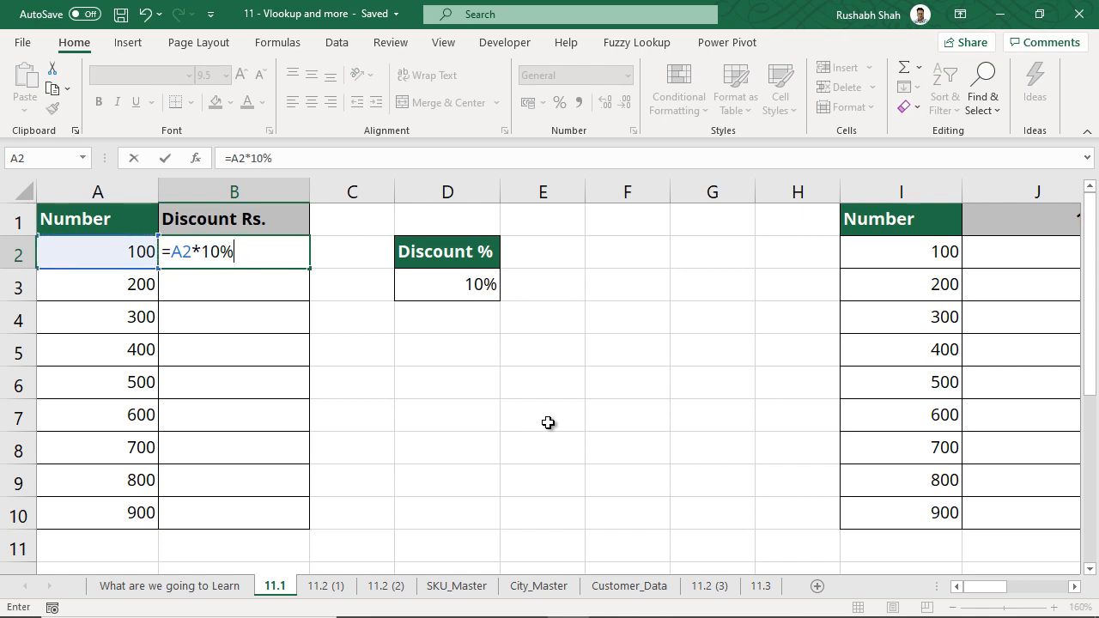
pyautogui.press('Return')
pyautogui.press('Up')
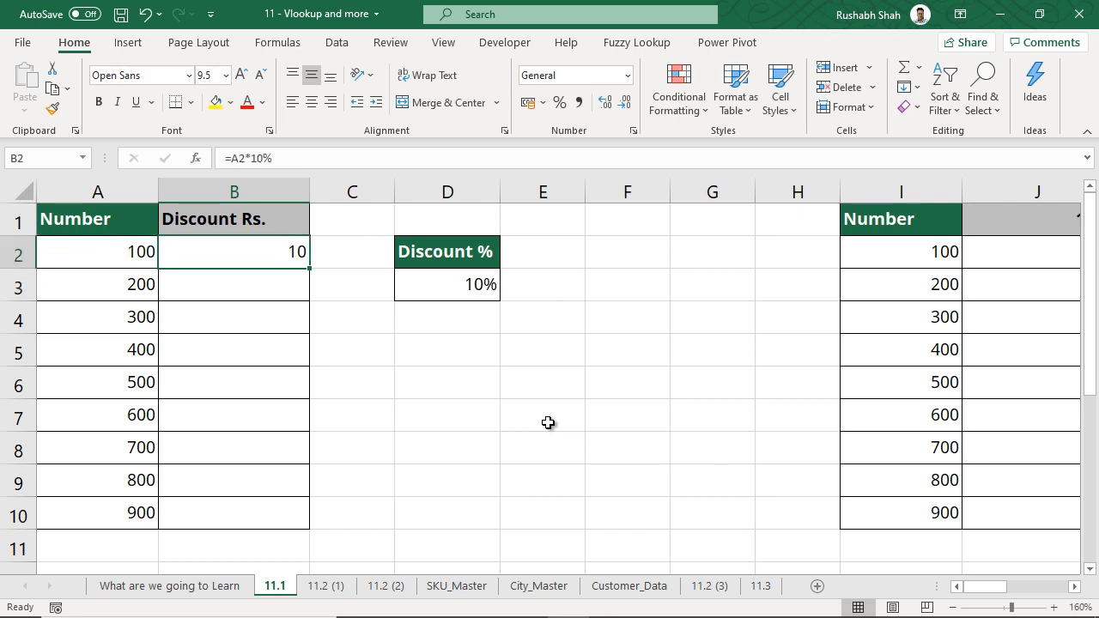
pyautogui.moveTo(120, 250); pyautogui.dragTo(257, 244)
pyautogui.click(293, 259)
pyautogui.doubleClick(310, 270)
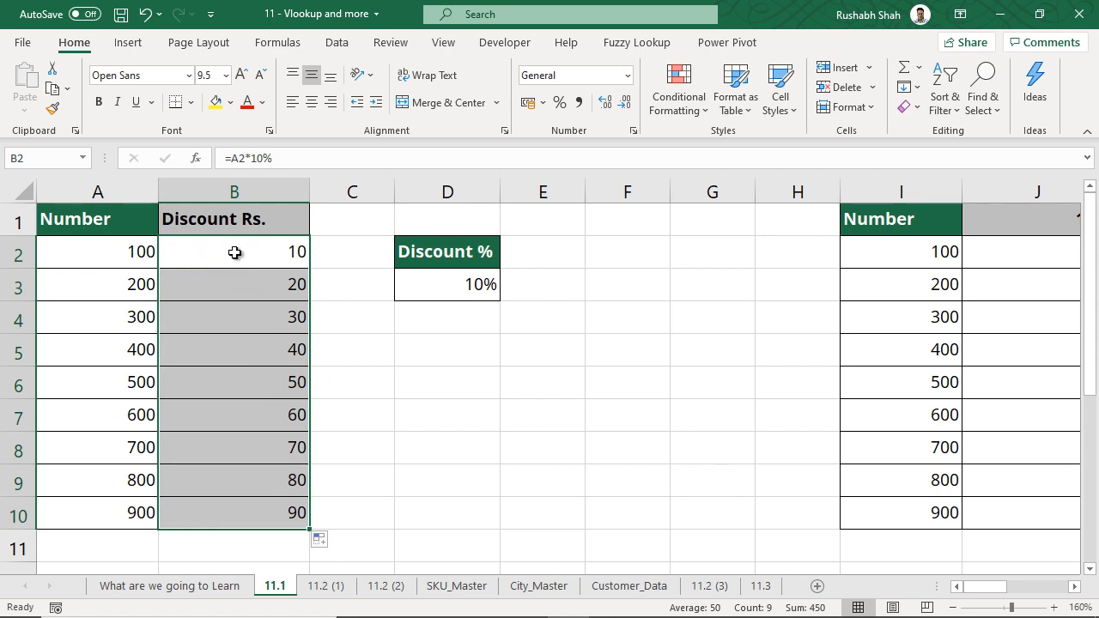
# - Examine the filled discount formulas cell by cell from B2 downward to see which cells they reference
pyautogui.click(235, 252)
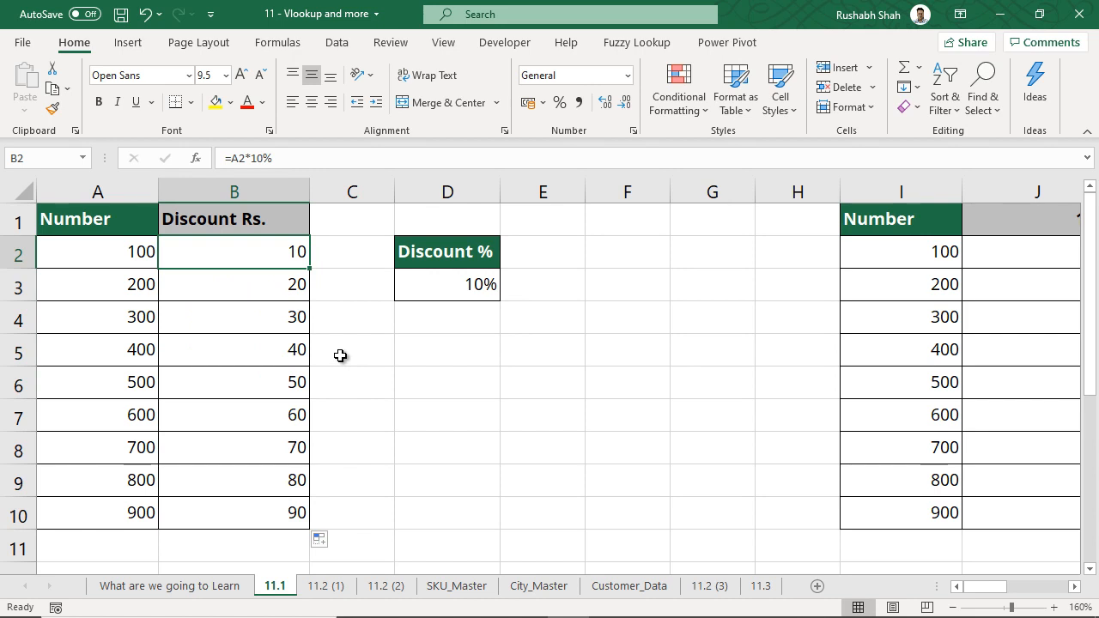
pyautogui.press('F2')
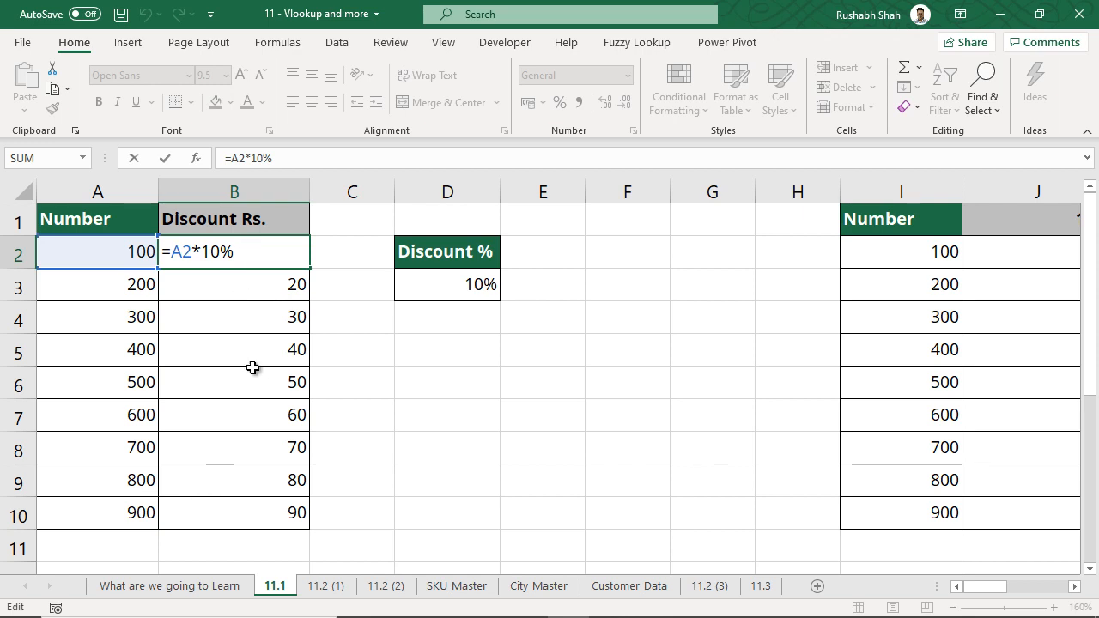
pyautogui.press('Return')
pyautogui.press('F2')
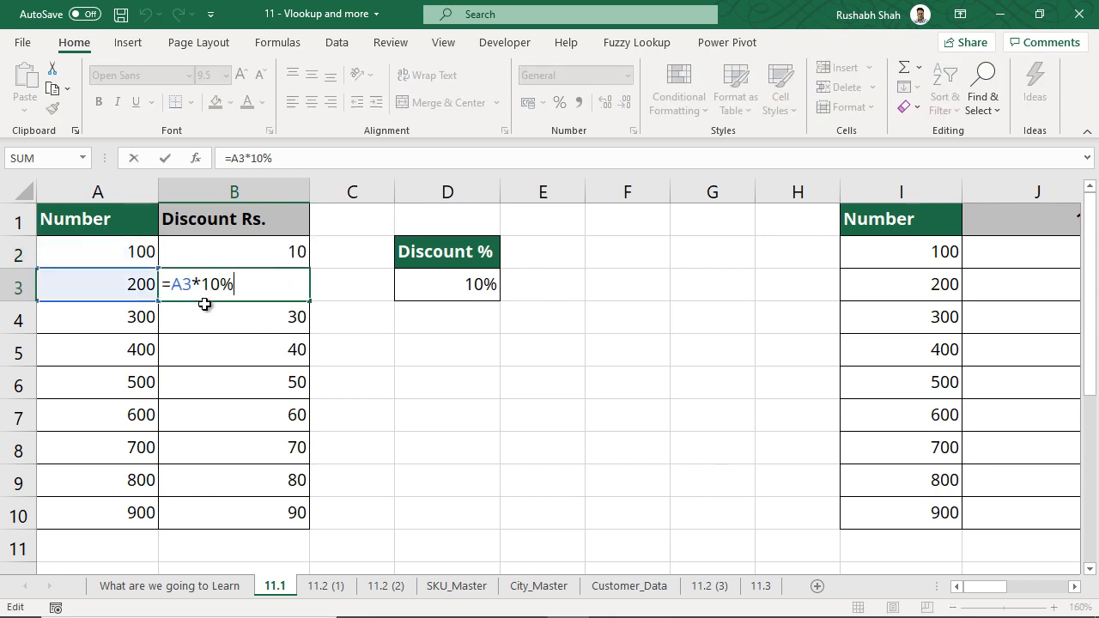
pyautogui.moveTo(181, 286); pyautogui.dragTo(172, 348)
pyautogui.press('Return')
pyautogui.press('F2')
pyautogui.press('Escape')
pyautogui.press('Return')
pyautogui.press('F2')
pyautogui.press('Escape')
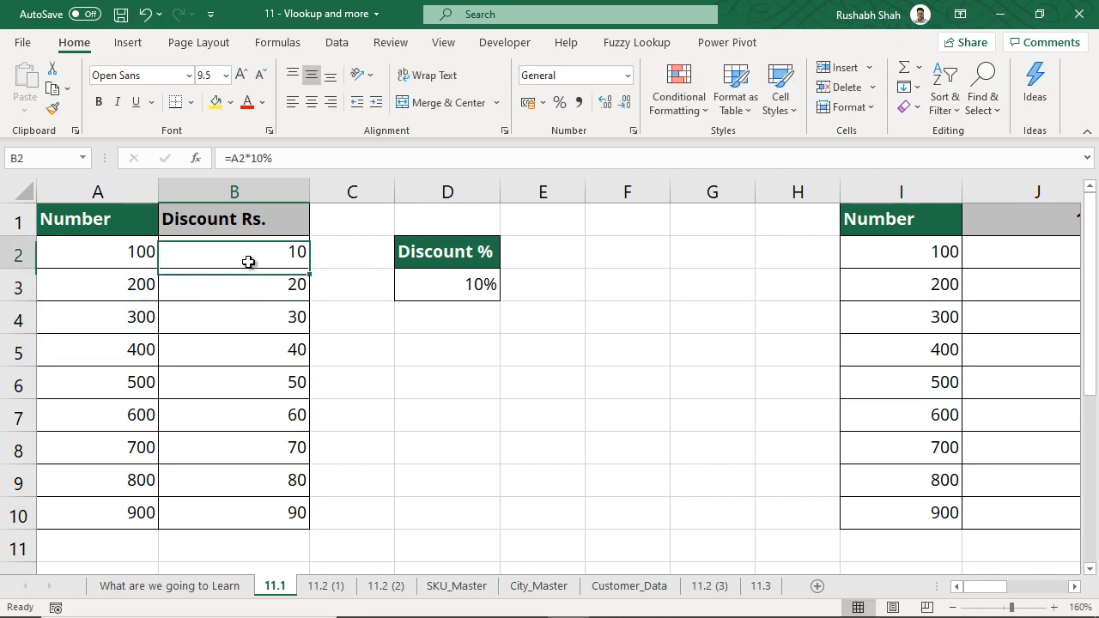
# - Compare the row number of the column A reference in the formulas of B2, B3 and B4
pyautogui.doubleClick(248, 262)
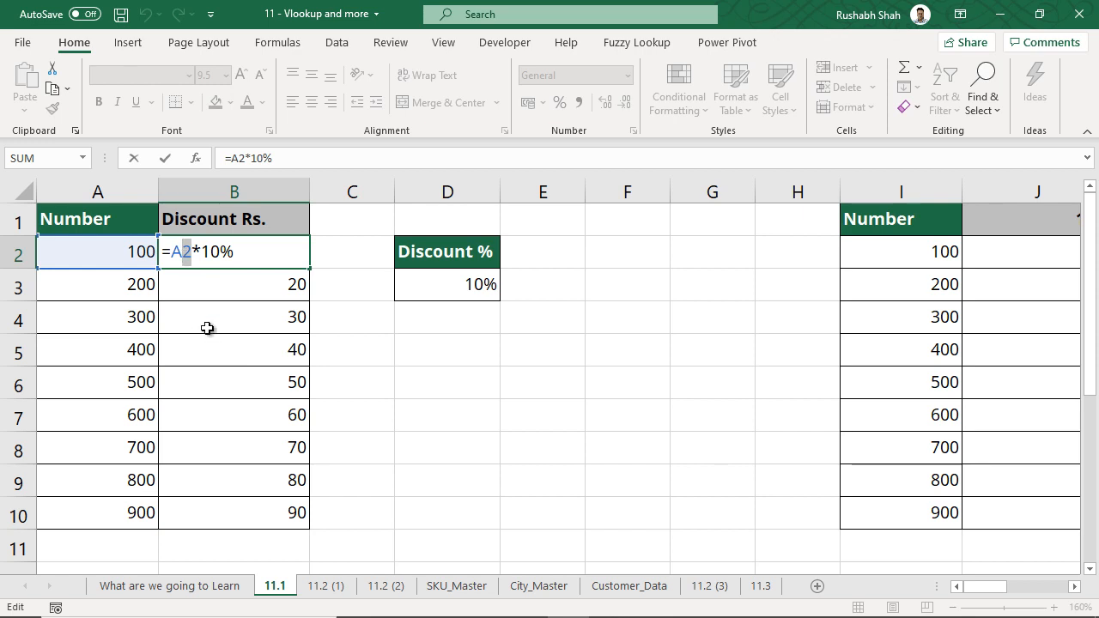
pyautogui.press('Escape')
pyautogui.doubleClick(206, 288)
pyautogui.click(187, 284)
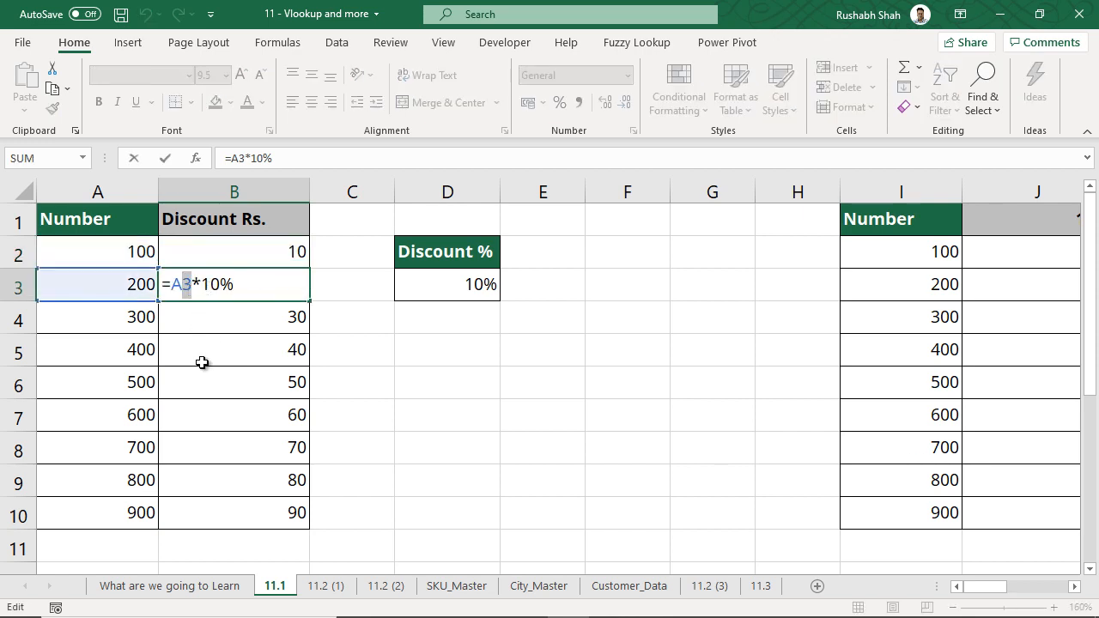
pyautogui.press('Escape')
pyautogui.click(225, 319)
pyautogui.doubleClick(186, 317)
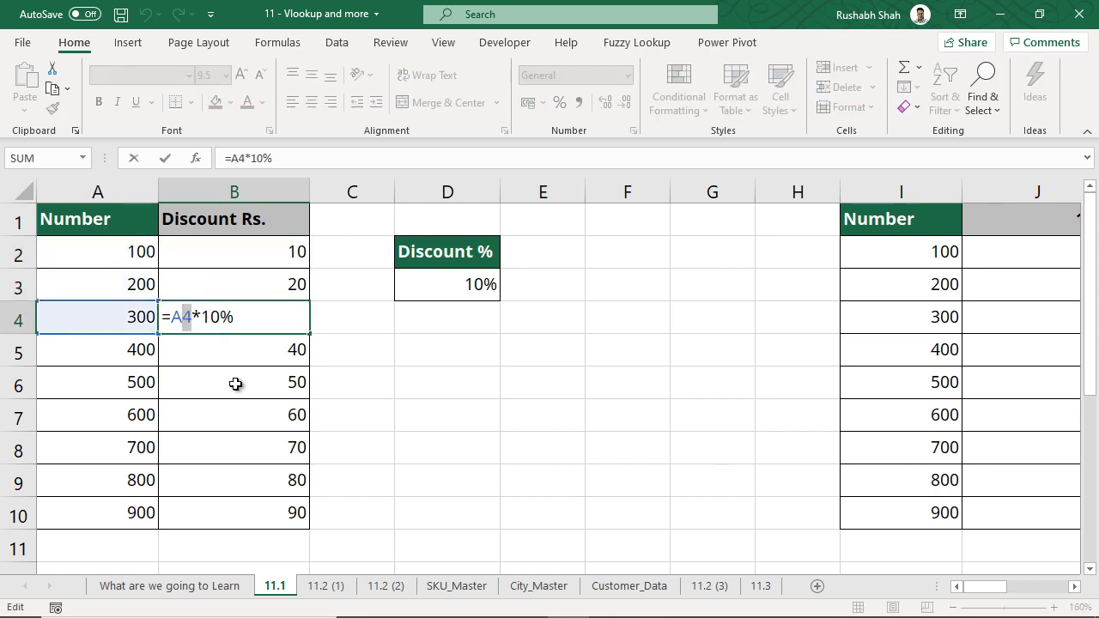
pyautogui.press('Escape')
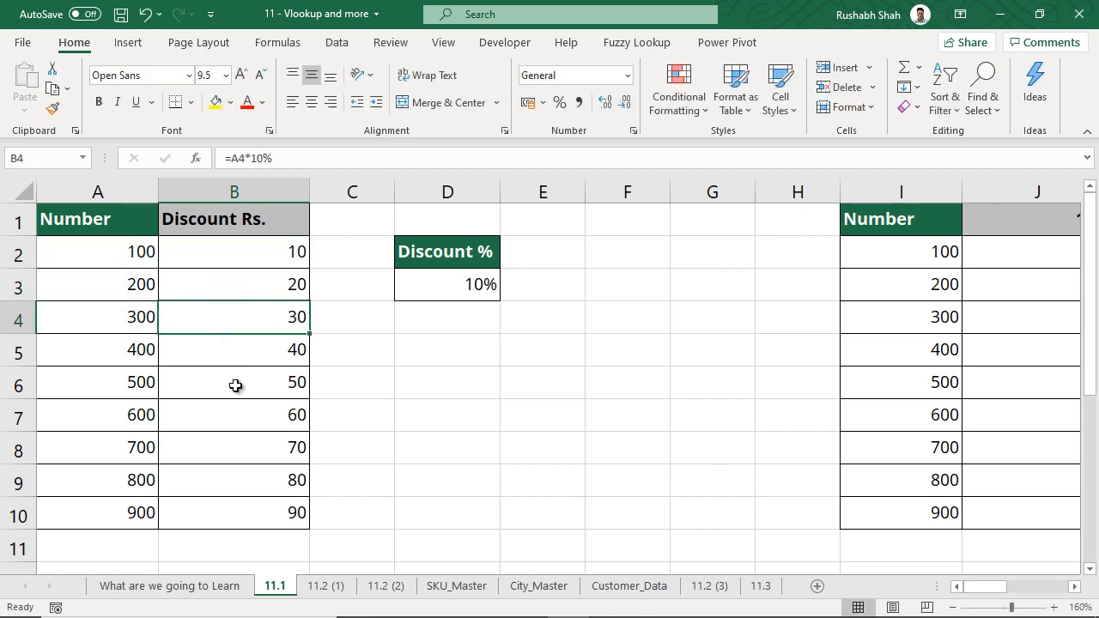
# - Examine the A2 reference in B2's formula again, leaving the formula as it is
pyautogui.click(254, 262)
pyautogui.doubleClick(255, 261)
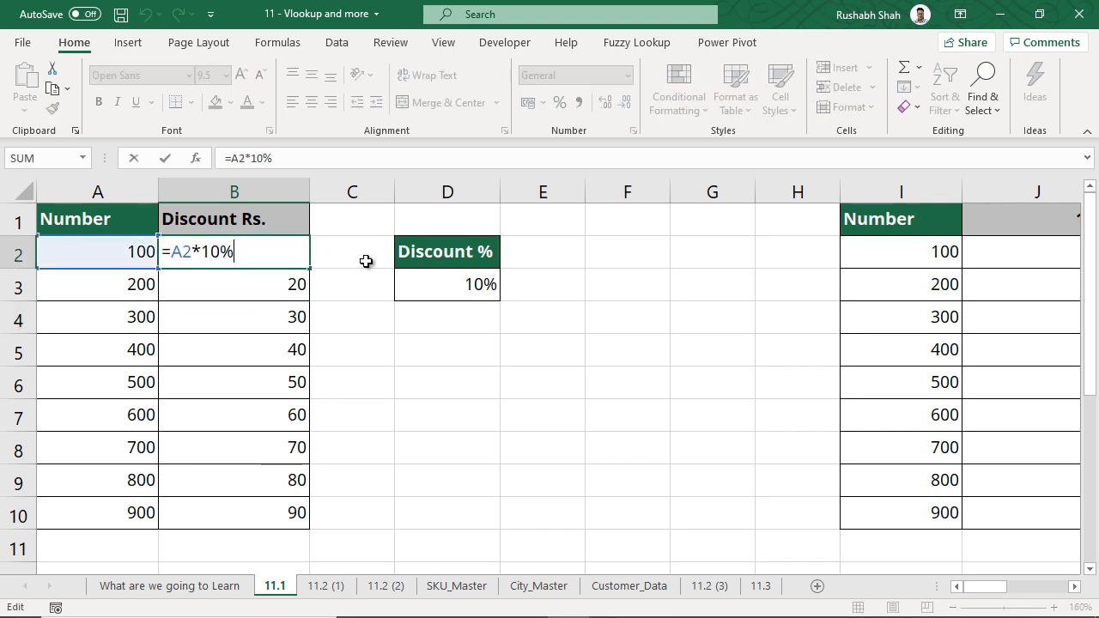
pyautogui.moveTo(184, 257); pyautogui.dragTo(171, 257)
pyautogui.click(179, 256)
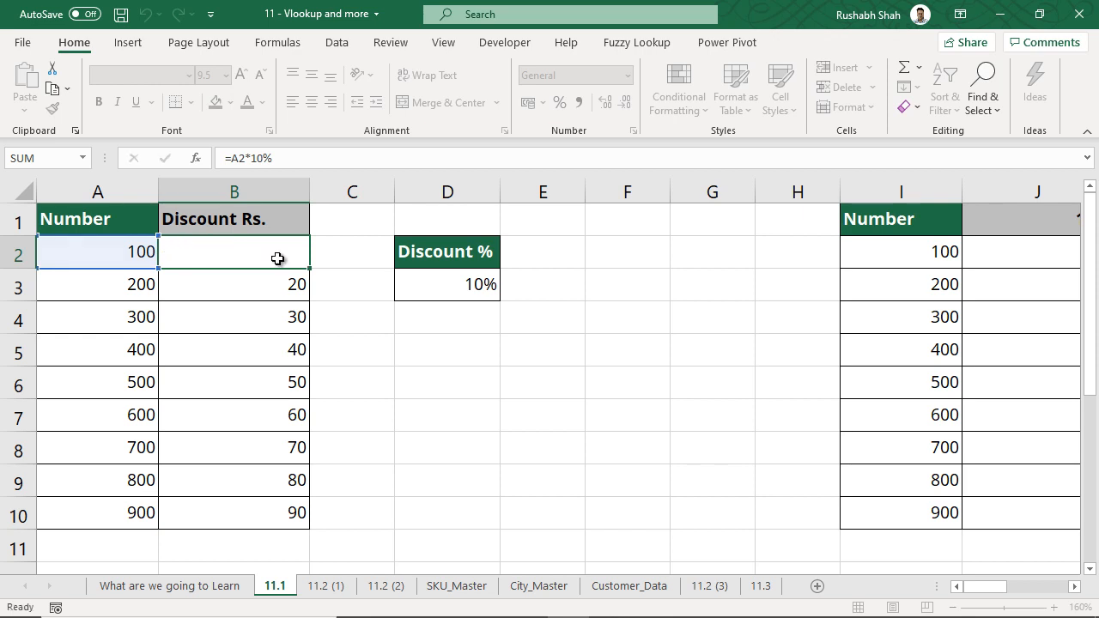
pyautogui.hotkey('ctrl', 'Return')
# - Clear the discount formulas from B2:B10
pyautogui.moveTo(277, 255); pyautogui.dragTo(283, 503)
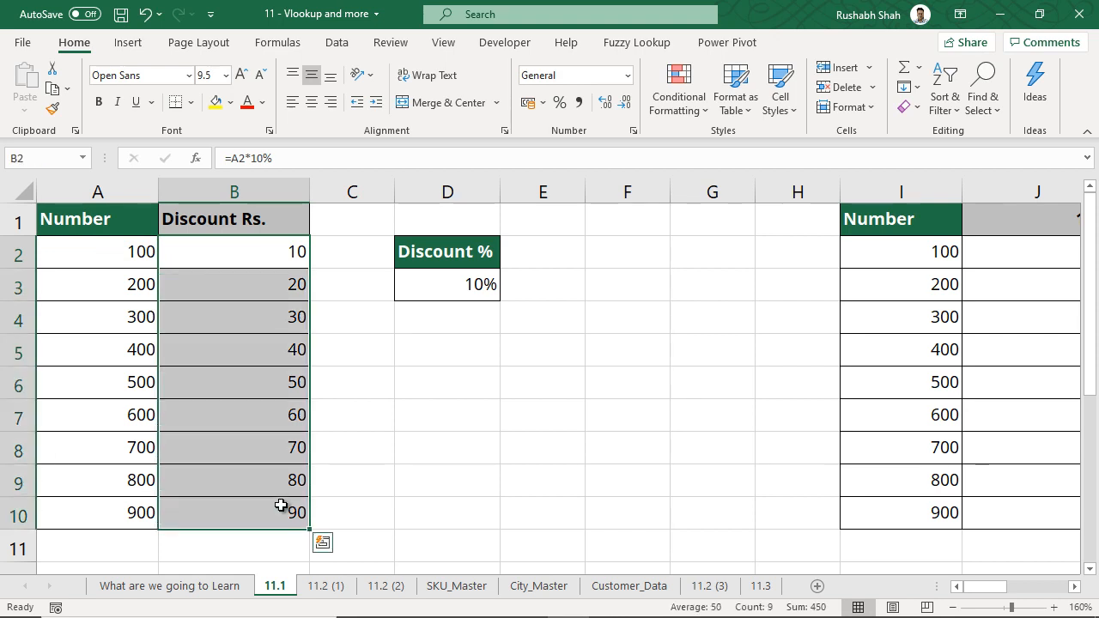
pyautogui.press('Delete')
pyautogui.click(284, 259)
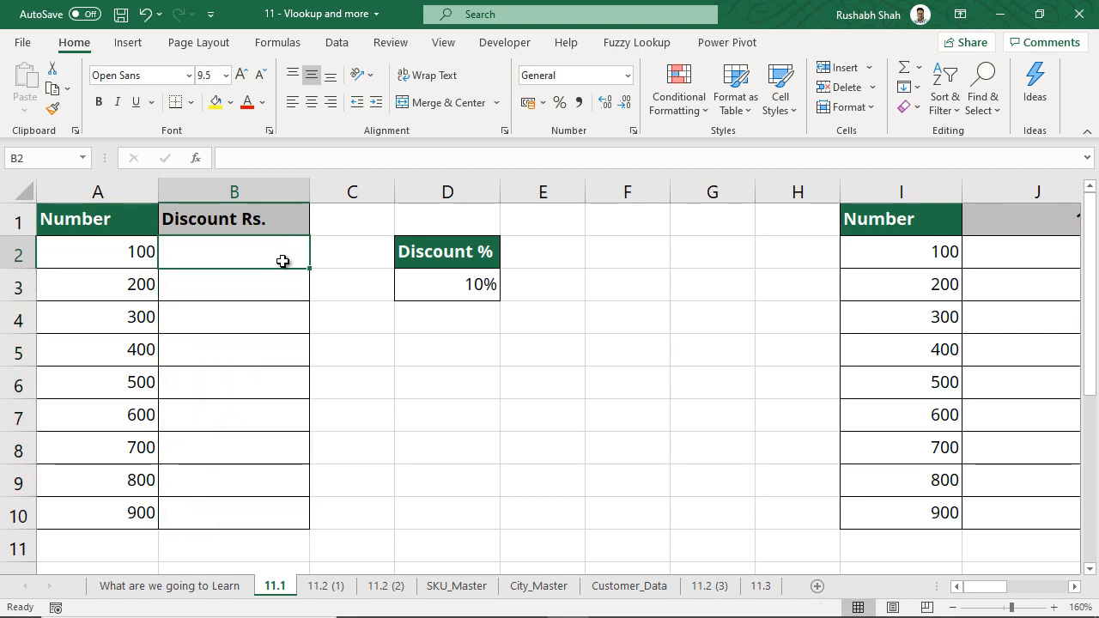
# - Enter =A2*D3 in cell B2 and fill the formula down the Discount Rs. column to B10
pyautogui.write('=')
pyautogui.click(129, 252)
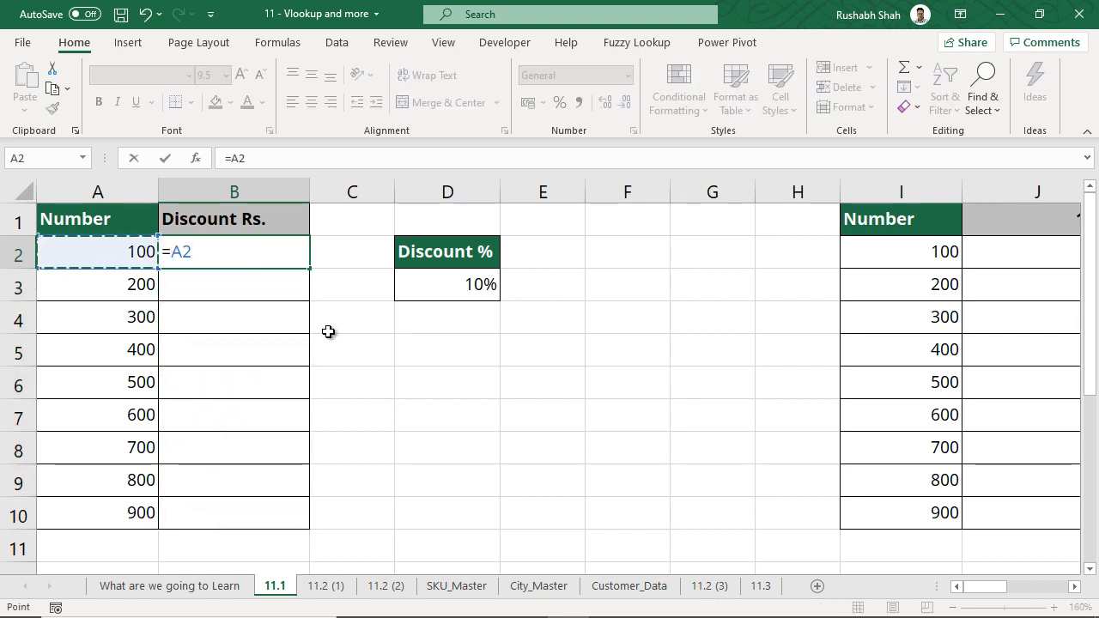
pyautogui.write('*')
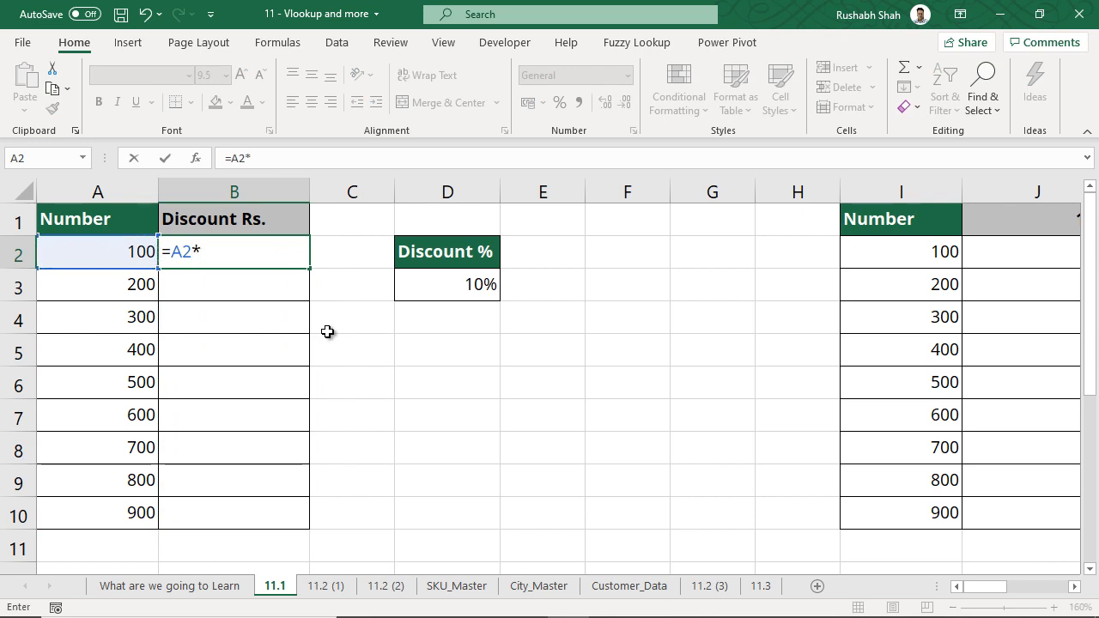
pyautogui.click(416, 292)
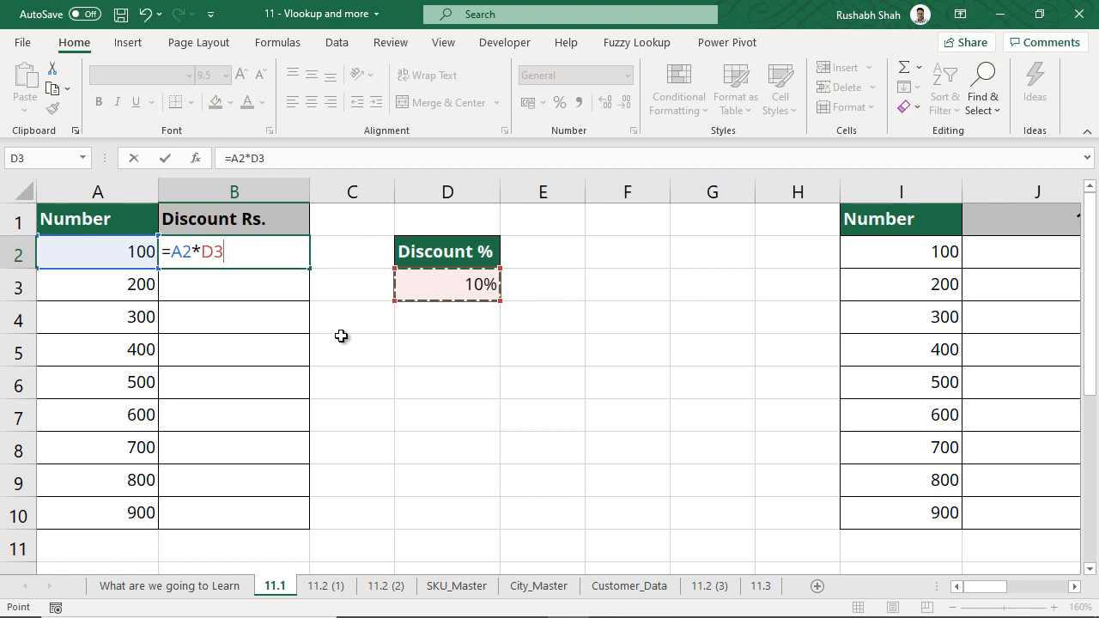
pyautogui.press('Return')
pyautogui.press('Up')
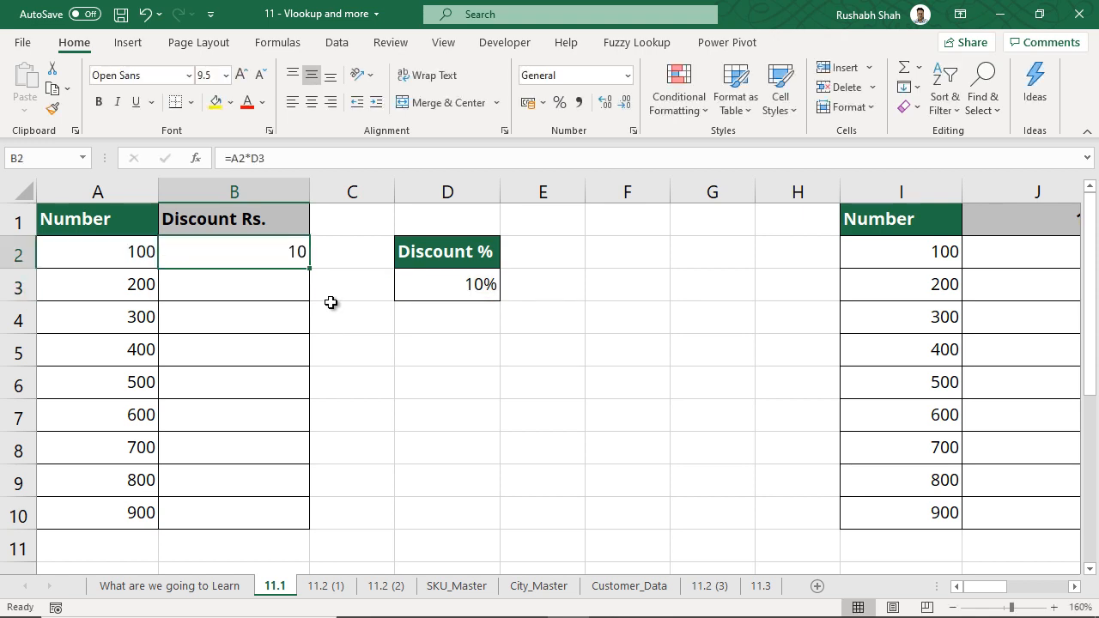
pyautogui.doubleClick(311, 269)
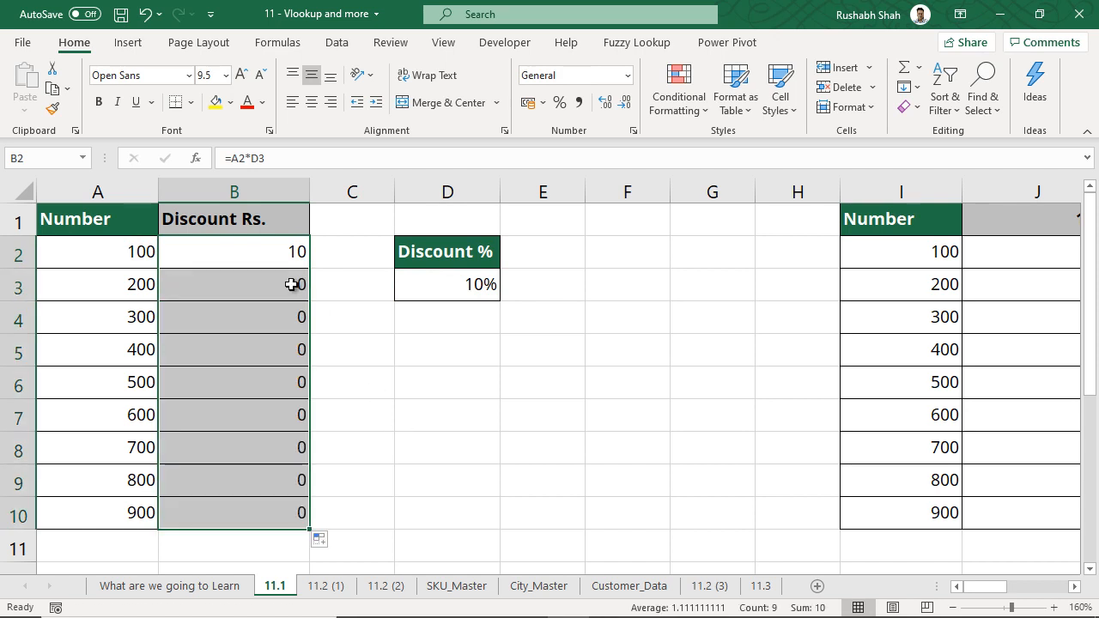
# - Examine the column letters and row numbers of the A2 and D3 references in B2's formula
pyautogui.click(258, 250)
pyautogui.doubleClick(230, 253)
pyautogui.moveTo(182, 253); pyautogui.dragTo(172, 251)
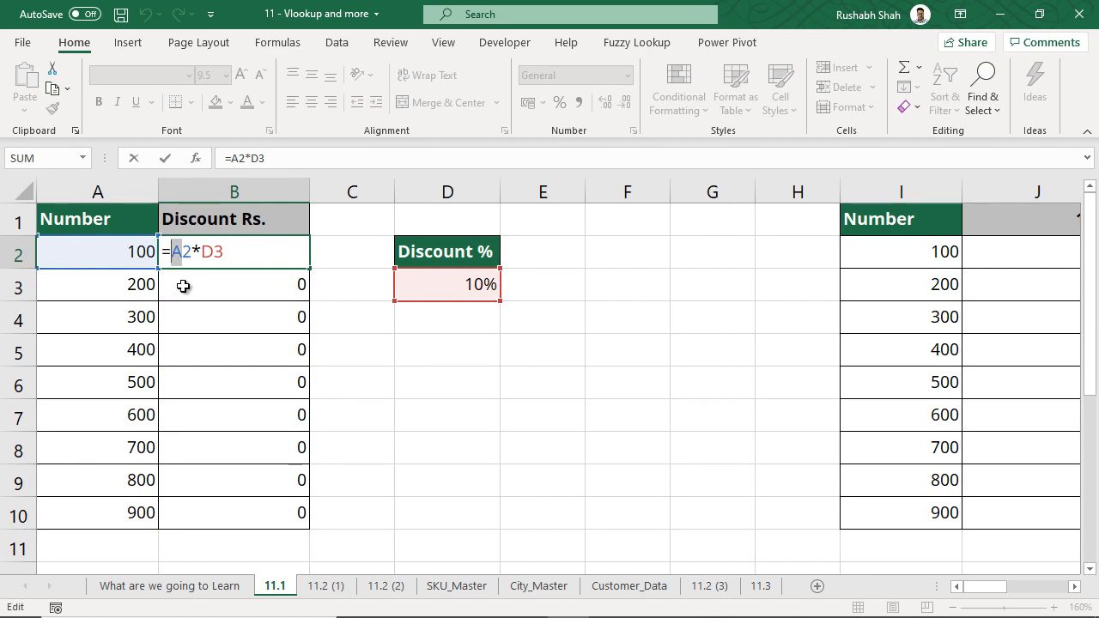
pyautogui.moveTo(200, 251); pyautogui.dragTo(213, 251)
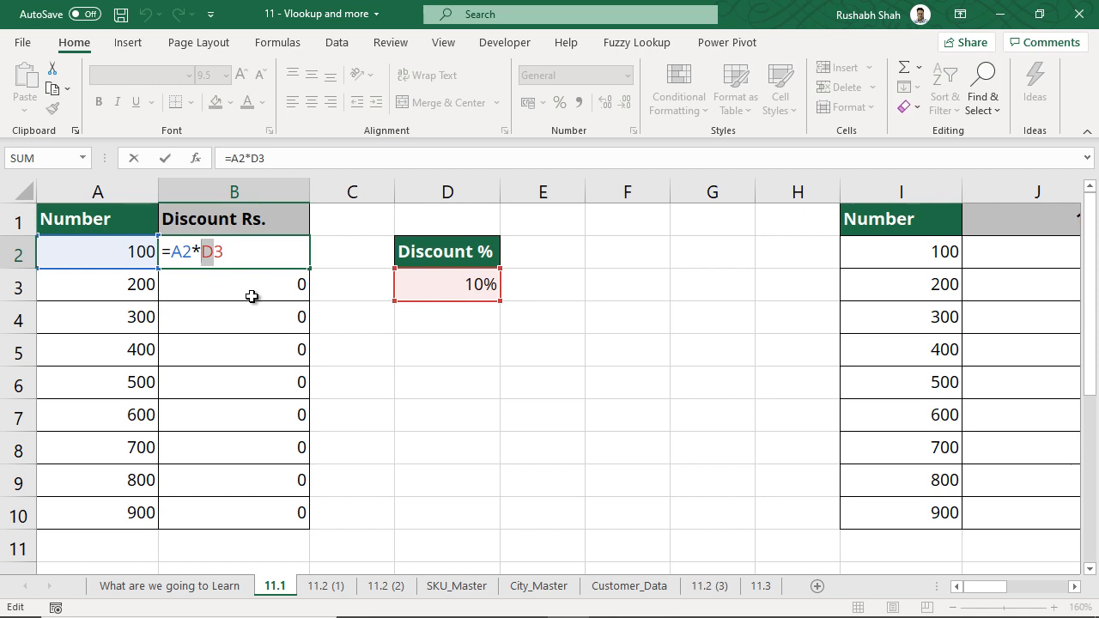
pyautogui.moveTo(192, 251); pyautogui.dragTo(183, 250)
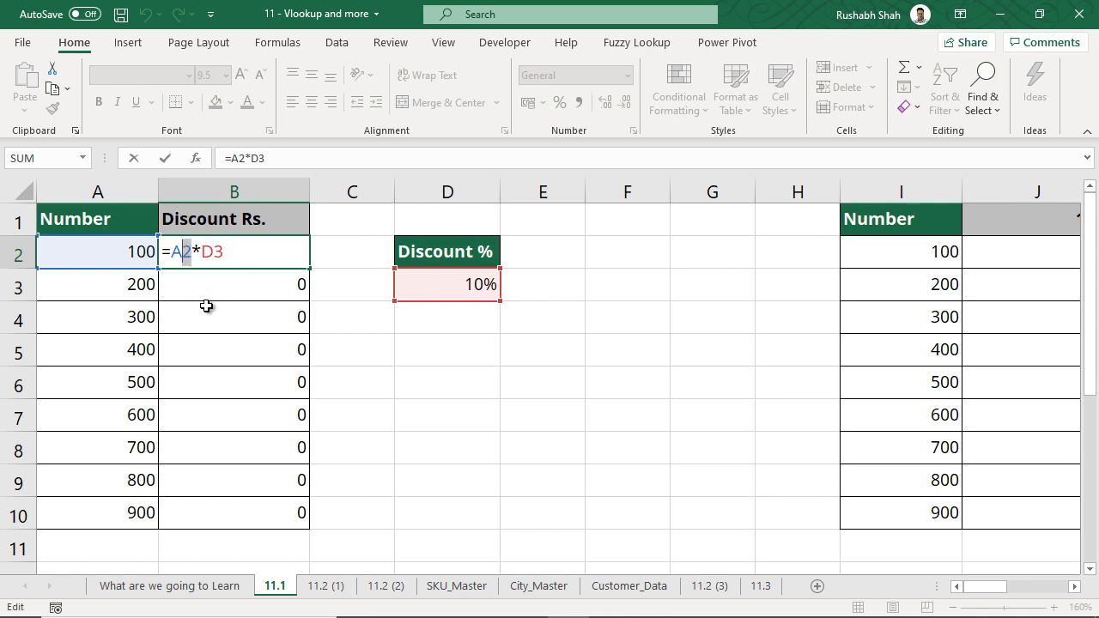
pyautogui.moveTo(225, 250); pyautogui.dragTo(215, 250)
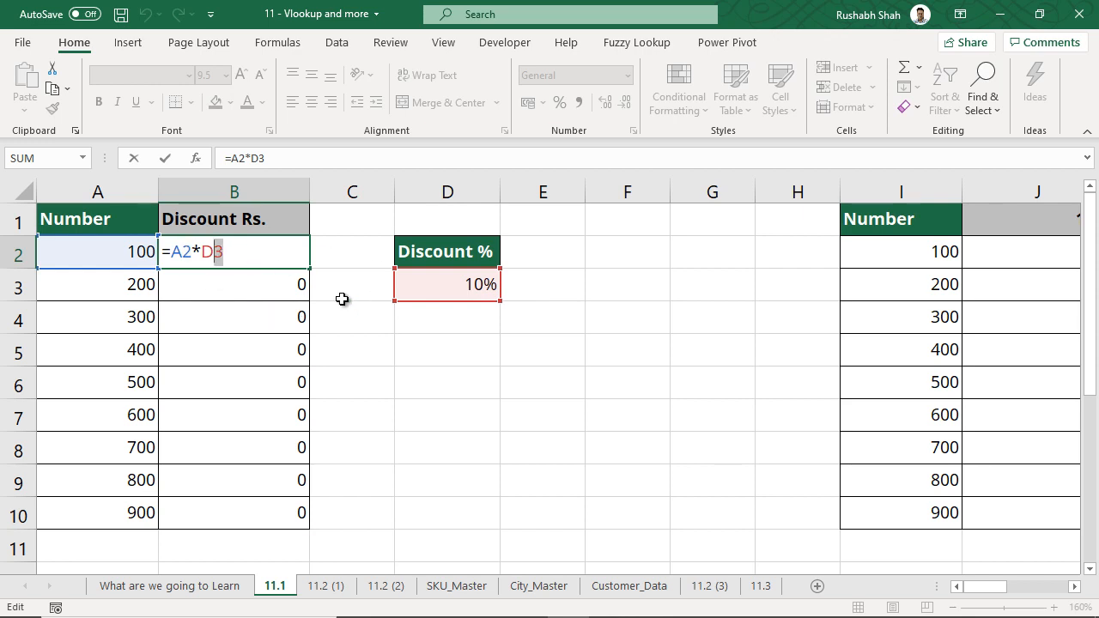
pyautogui.moveTo(238, 251); pyautogui.dragTo(206, 250)
pyautogui.press('Return')
# - Examine which discount percentage cell the filled formula in B3 references
pyautogui.doubleClick(242, 284)
pyautogui.hotkey('shift', 'Left')
pyautogui.hotkey('shift', 'Left')
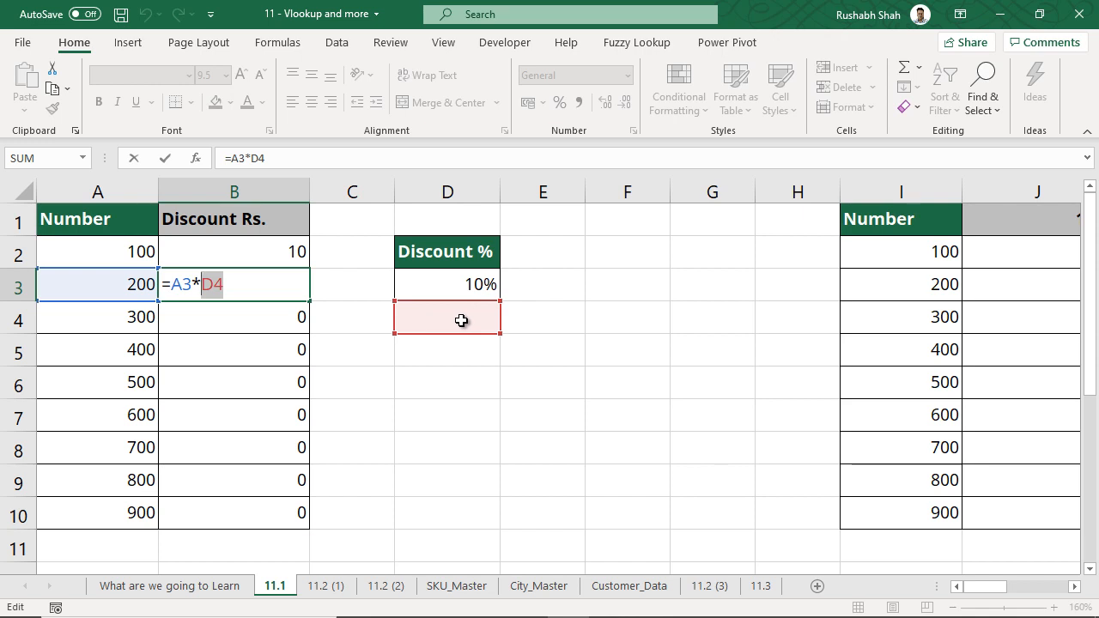
pyautogui.press('Escape')
# - Change B2's formula to =A2*D$3 so the discount percentage row stays fixed
pyautogui.doubleClick(276, 257)
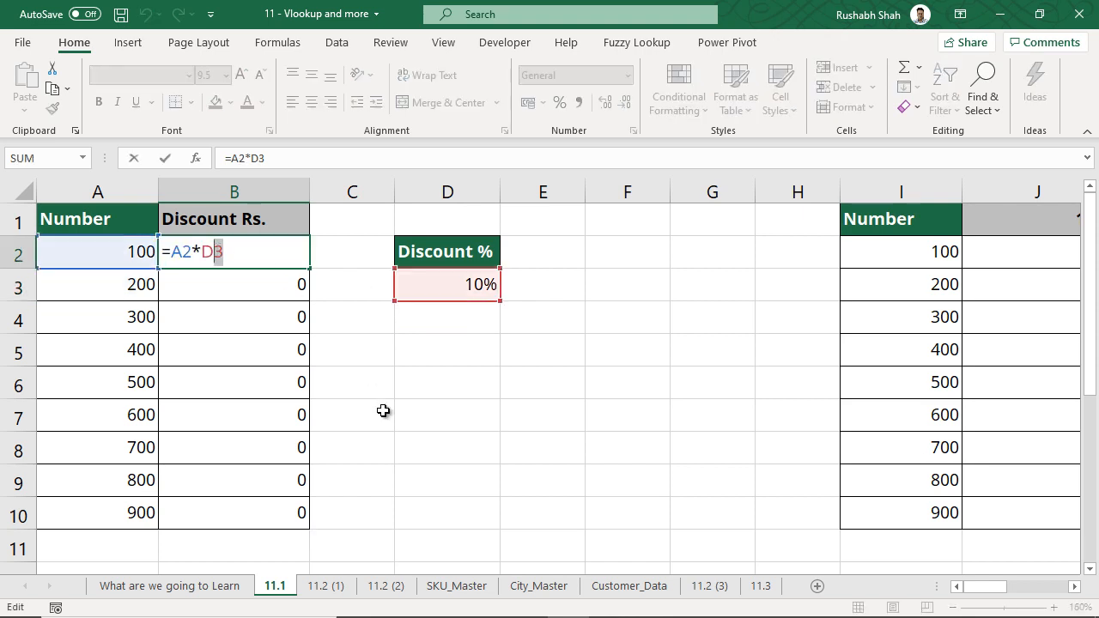
pyautogui.moveTo(238, 252); pyautogui.dragTo(203, 255)
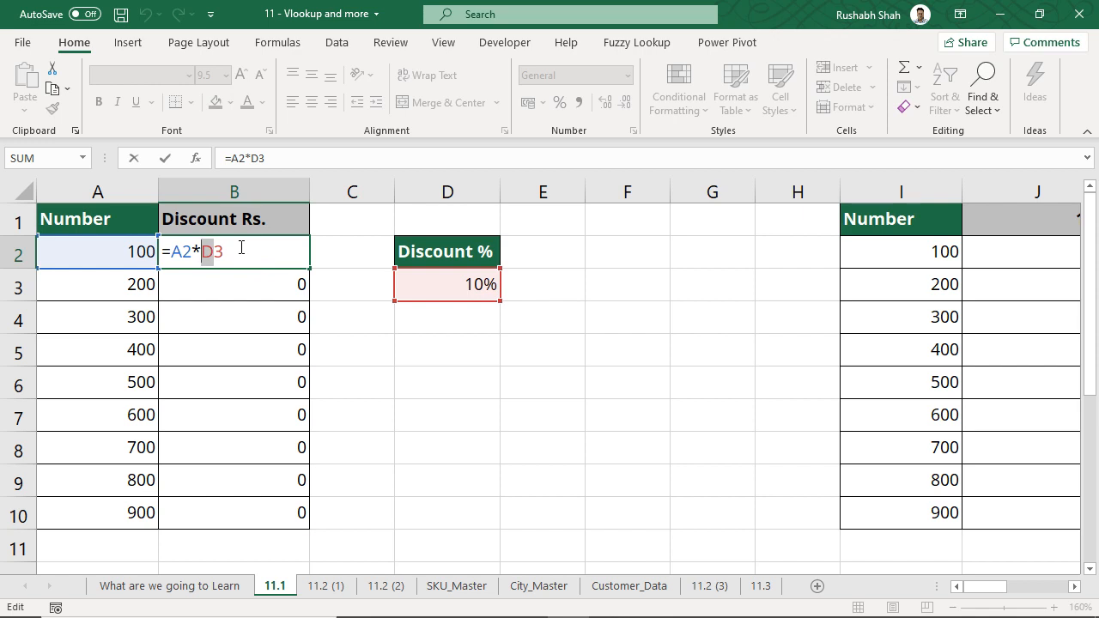
pyautogui.click(234, 259)
pyautogui.moveTo(221, 260); pyautogui.dragTo(214, 259)
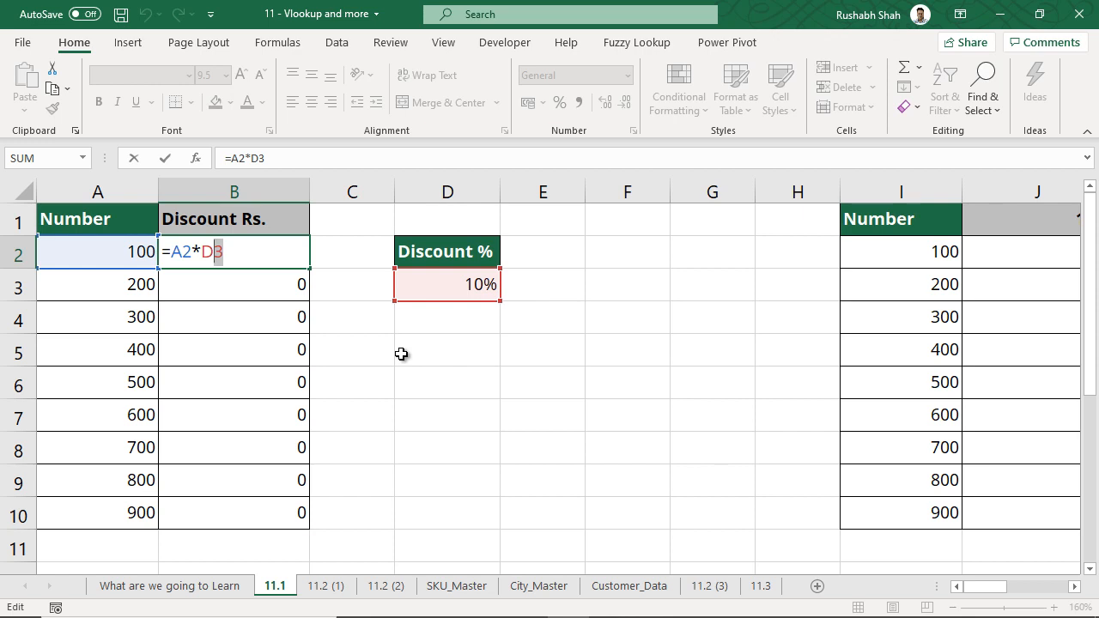
pyautogui.click(255, 259)
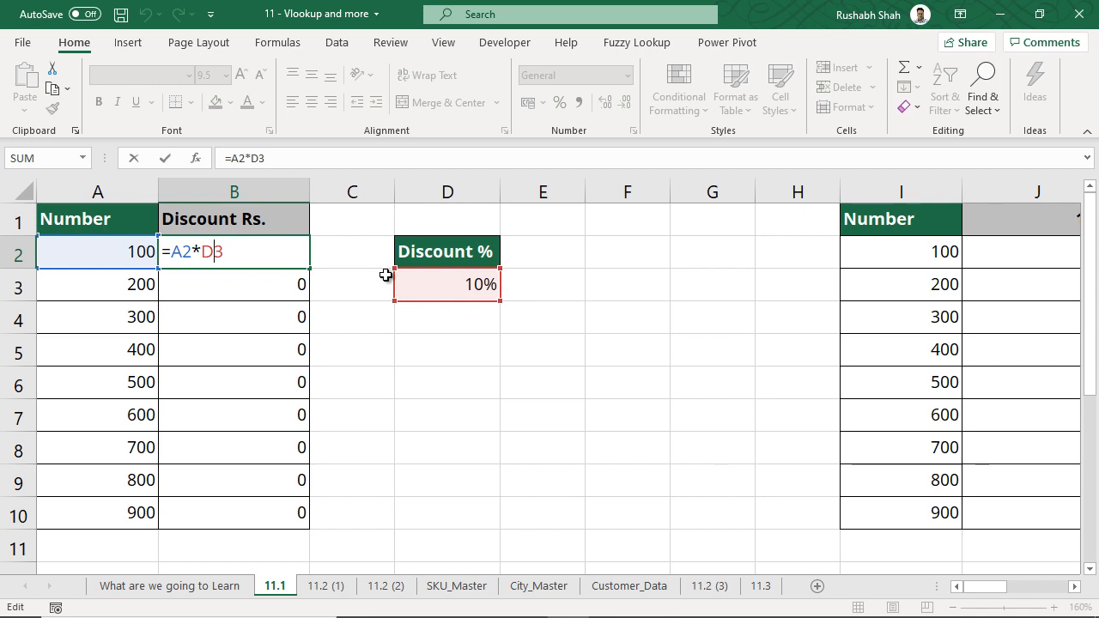
pyautogui.write('$')
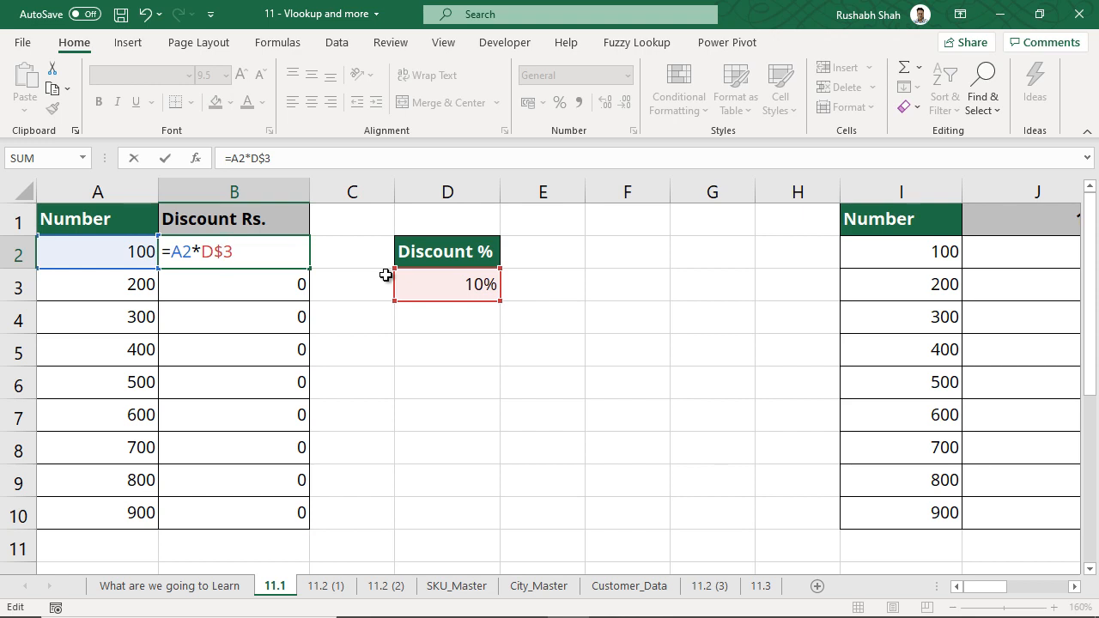
pyautogui.press('Return')
# - Fill B2's =A2*D$3 formula down the Discount Rs. column to B10
pyautogui.click(300, 258)
pyautogui.click(313, 272)
pyautogui.click(307, 259)
pyautogui.click(310, 267)
pyautogui.click(307, 267)
pyautogui.doubleClick(308, 270)
# - Examine which Number and discount percentage cells the filled formulas in B3 through B9 reference
pyautogui.click(278, 283)
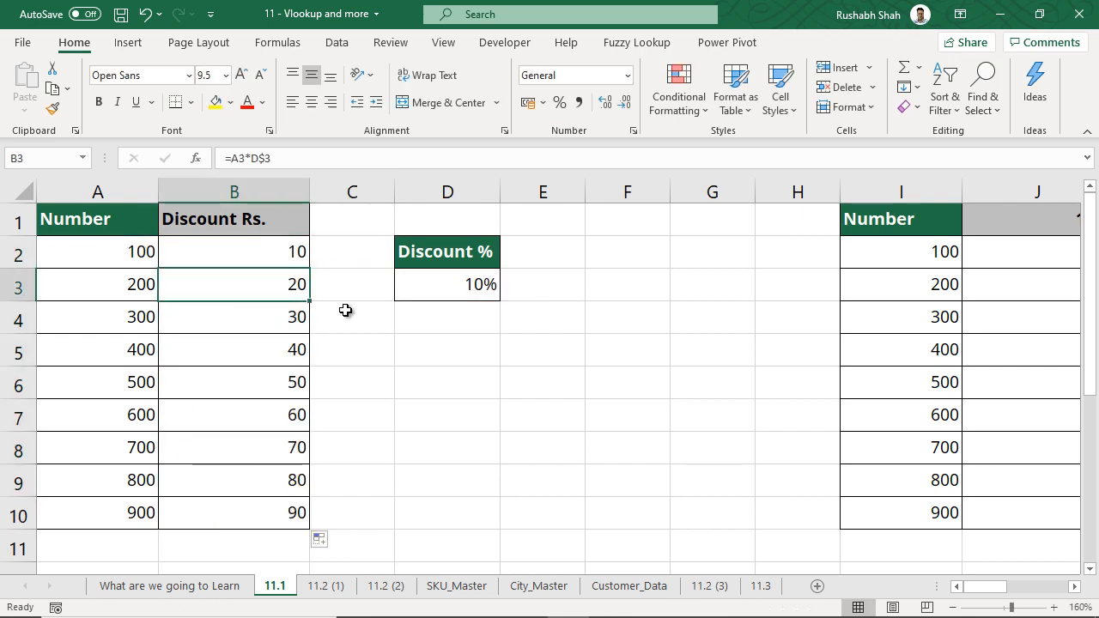
pyautogui.doubleClick(277, 296)
pyautogui.press('Escape')
pyautogui.doubleClick(274, 316)
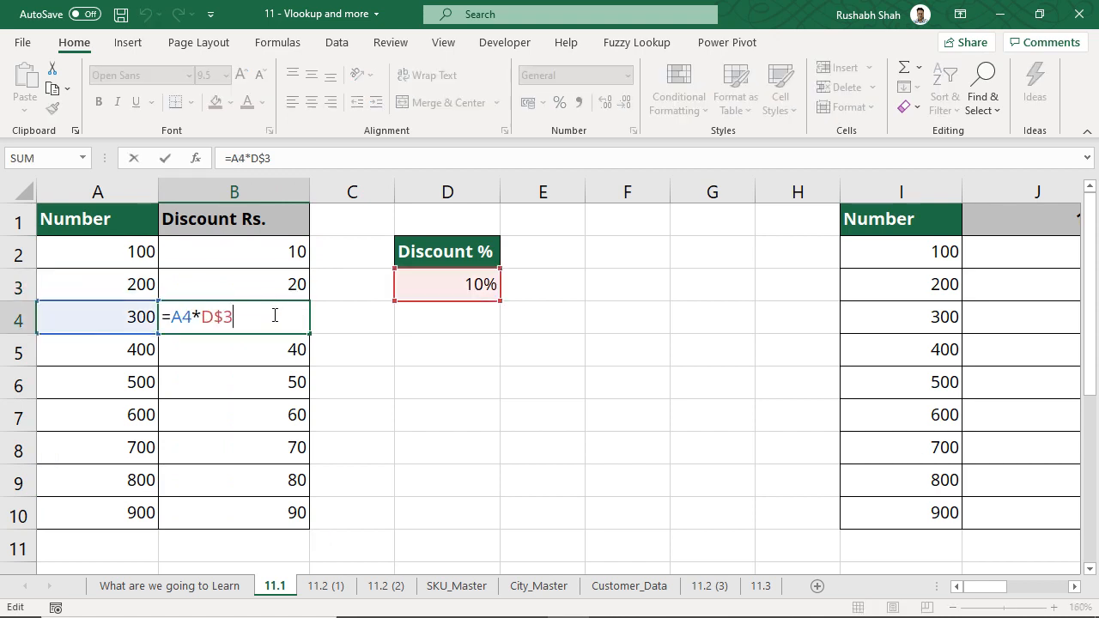
pyautogui.press('Escape')
pyautogui.doubleClick(269, 349)
pyautogui.press('Escape')
pyautogui.doubleClick(264, 378)
pyautogui.press('Escape')
pyautogui.doubleClick(263, 412)
pyautogui.press('Escape')
pyautogui.doubleClick(262, 447)
pyautogui.press('Escape')
pyautogui.doubleClick(260, 479)
pyautogui.press('Escape')
pyautogui.click(266, 252)
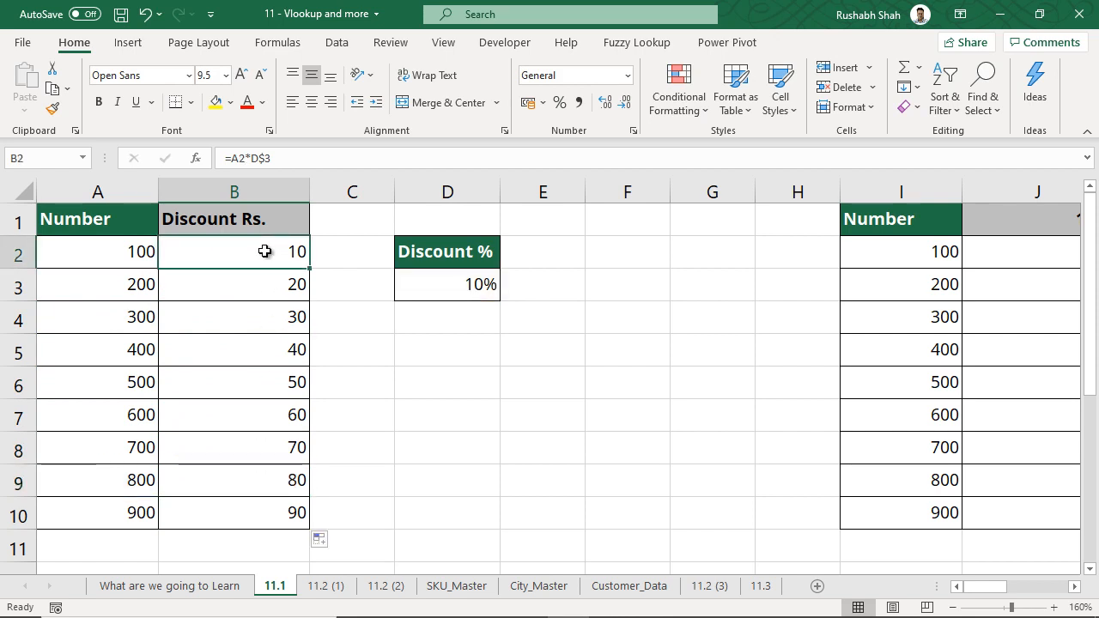
# - Examine the Number column and the 10%, 15% and 20% headers of the table in columns I to L
pyautogui.click(1074, 587)
pyautogui.click(1073, 587)
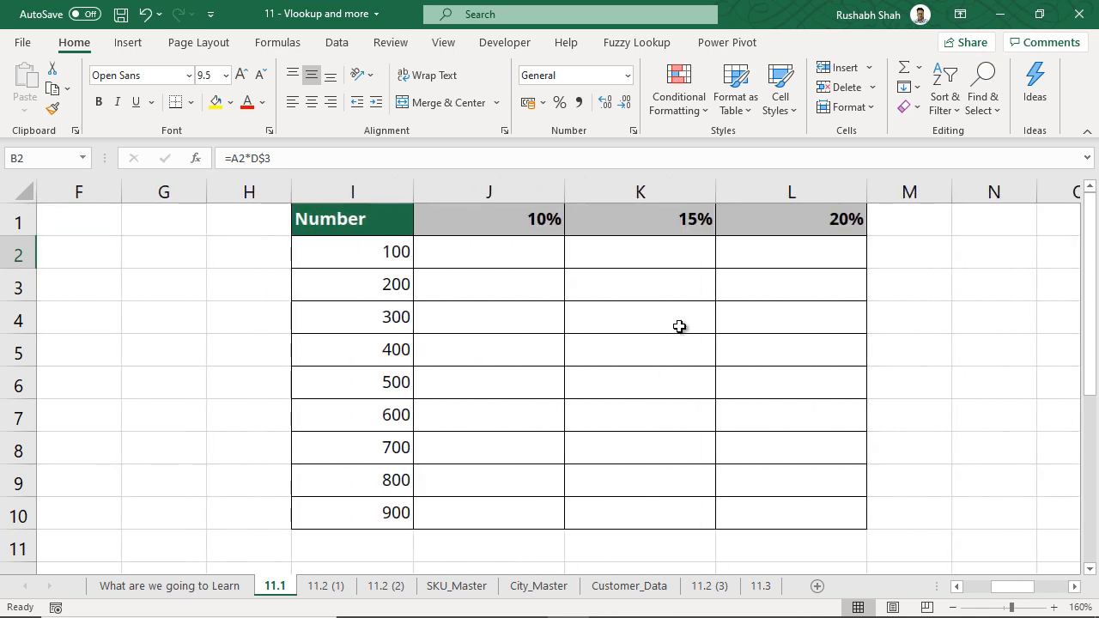
pyautogui.click(499, 261)
pyautogui.moveTo(395, 251); pyautogui.dragTo(407, 486)
pyautogui.moveTo(490, 228); pyautogui.dragTo(756, 223)
pyautogui.click(523, 258)
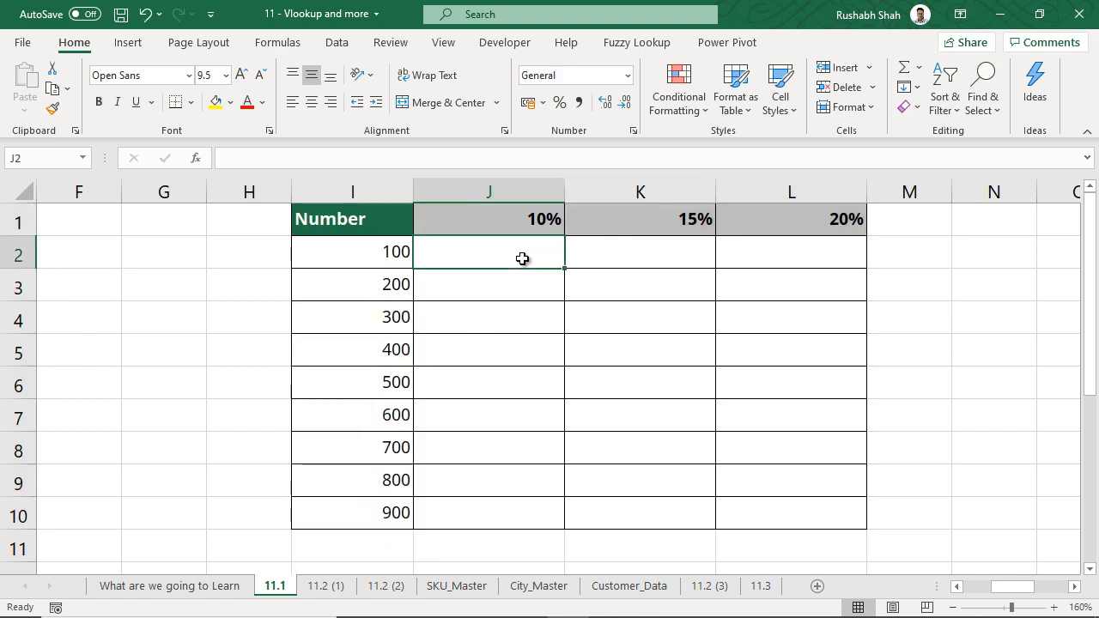
pyautogui.write('=')
pyautogui.click(358, 249)
pyautogui.write('8')
pyautogui.click(473, 223)
pyautogui.click(460, 249)
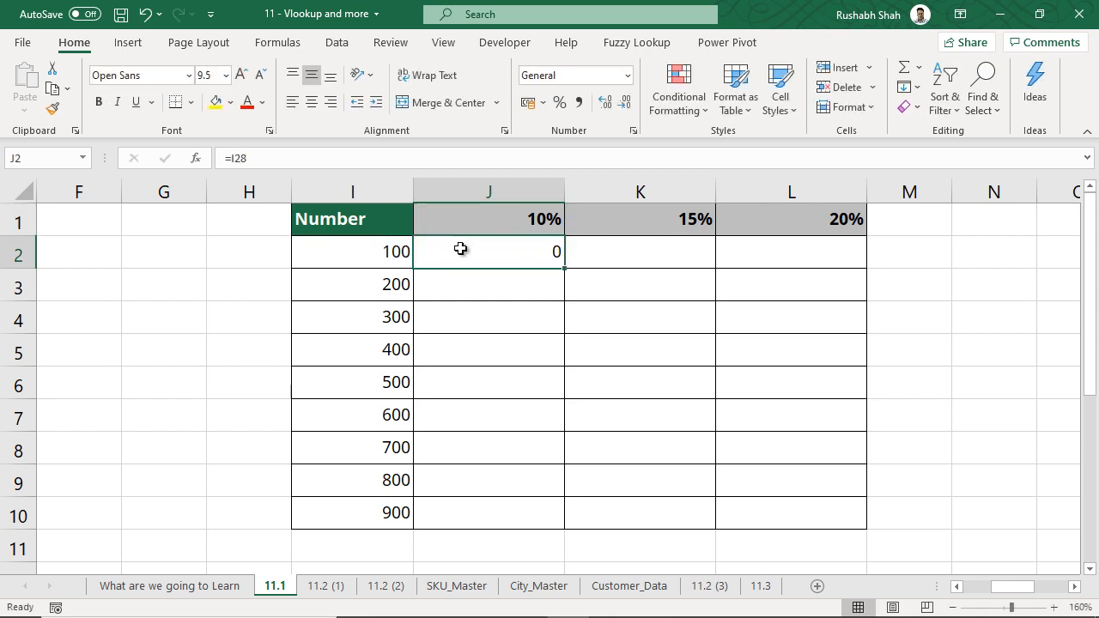
# - Enter =I2*J1 in cell J2 to multiply the first number by the 10% header
pyautogui.write('=')
pyautogui.click(384, 250)
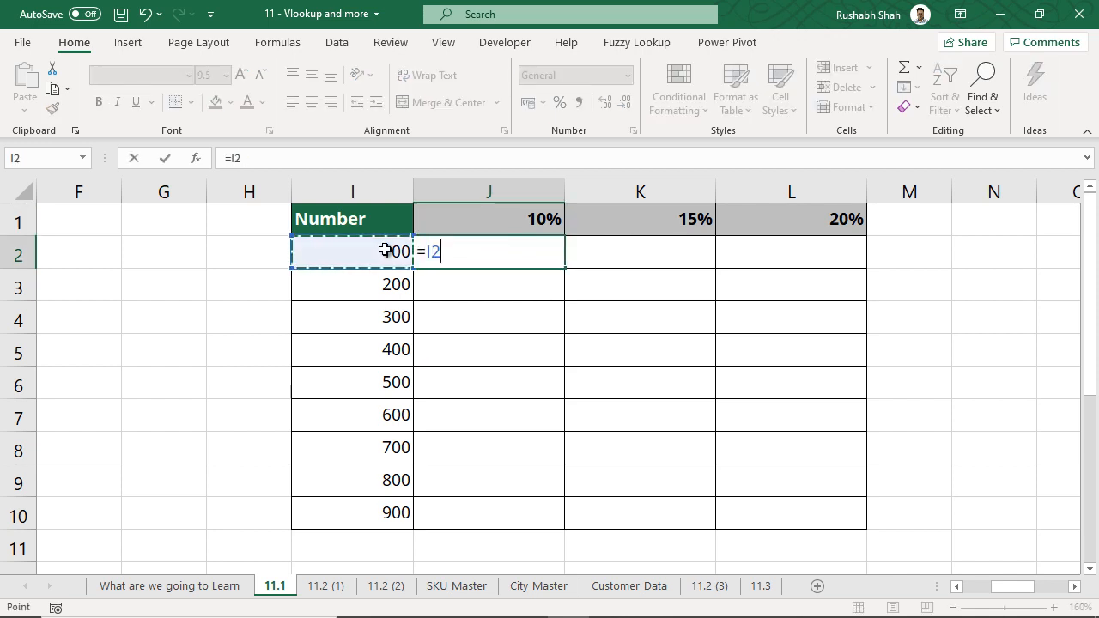
pyautogui.write('*')
pyautogui.click(485, 222)
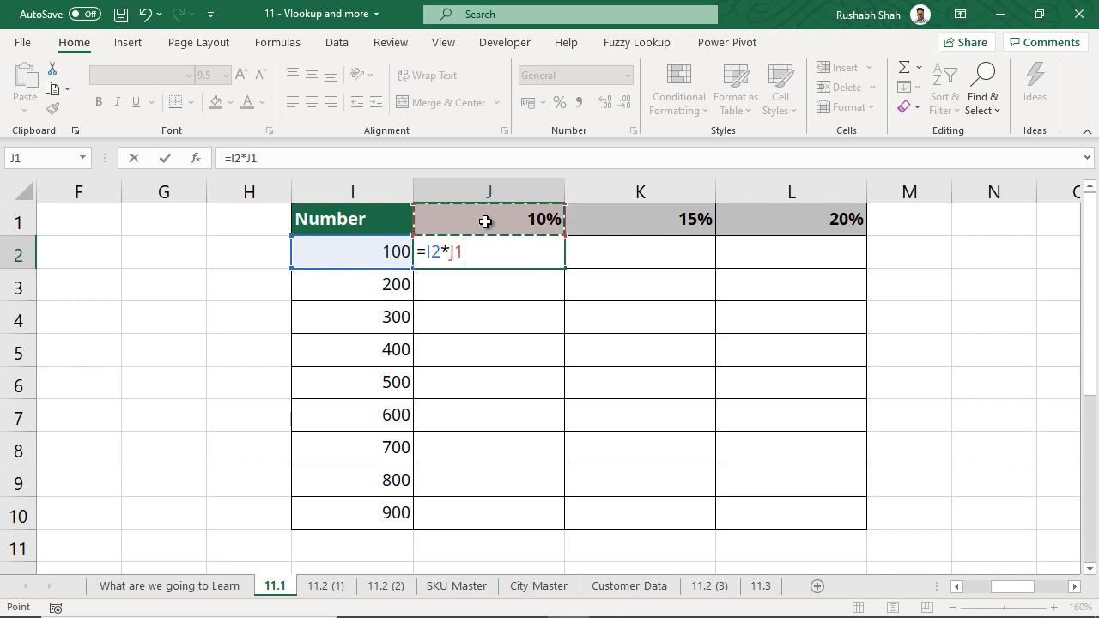
pyautogui.press('Return')
# - Try to fill J2's =I2*J1 formula down and across to L10
pyautogui.click(560, 255)
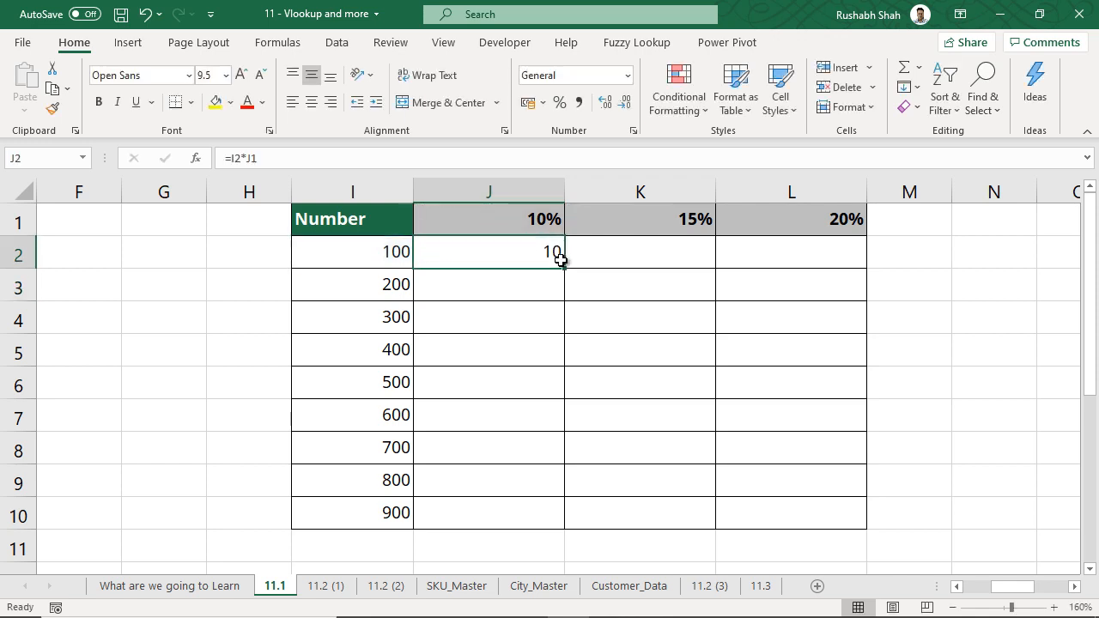
pyautogui.moveTo(565, 270); pyautogui.dragTo(627, 534)
pyautogui.click(554, 518)
pyautogui.moveTo(535, 255); pyautogui.dragTo(797, 528)
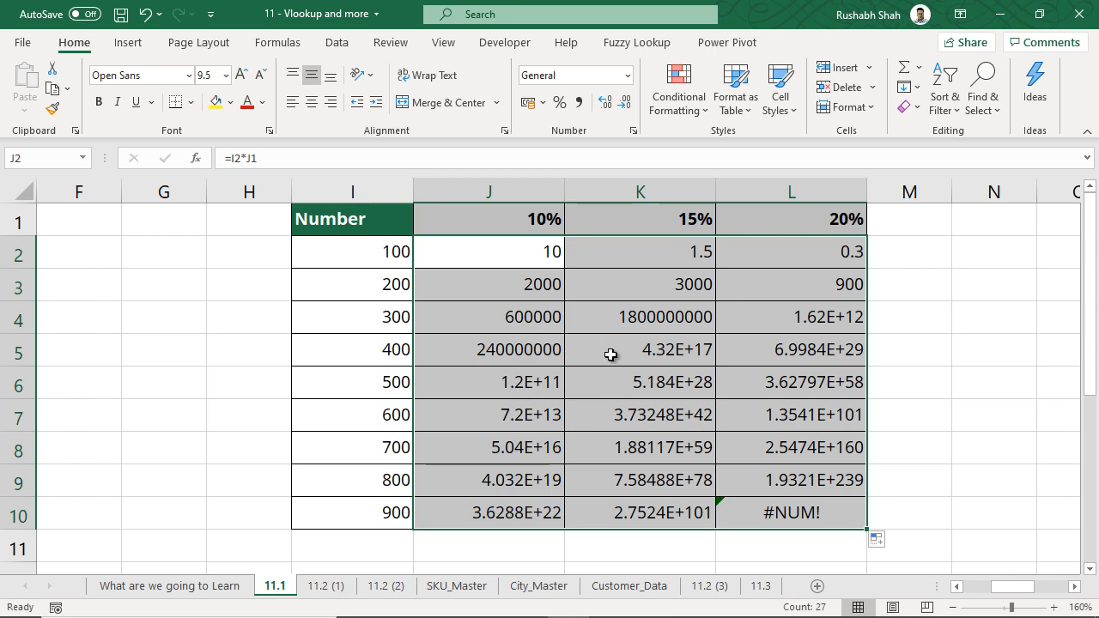
# - Highlight cells K5, I5 and K1 in yellow to mark a result and its intended source cells
pyautogui.click(606, 342)
pyautogui.click(215, 102)
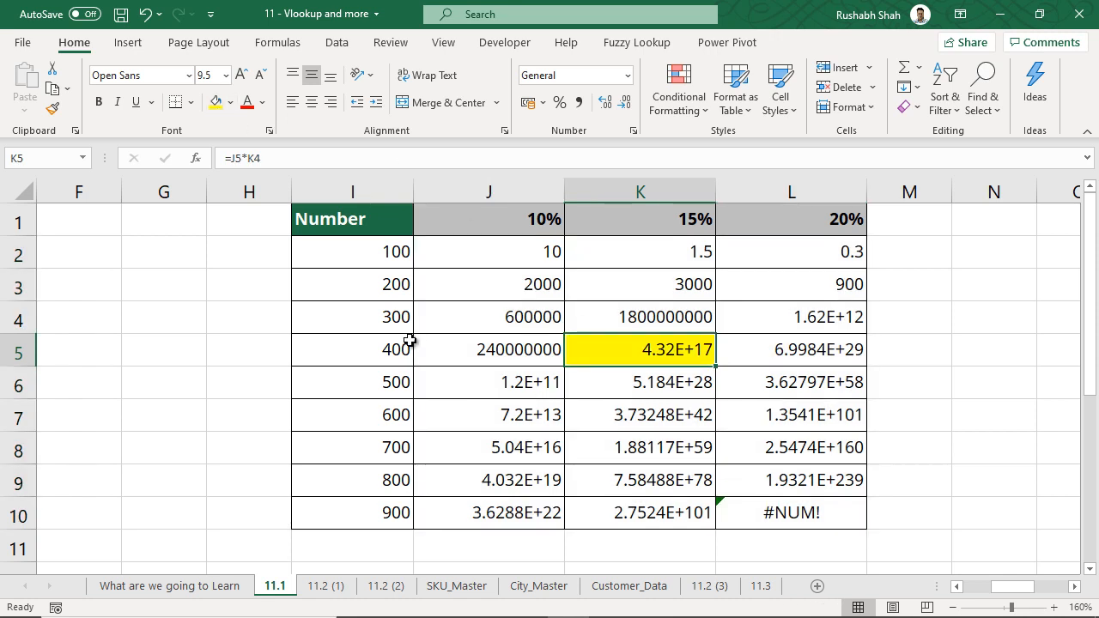
pyautogui.click(388, 350)
pyautogui.click(215, 102)
pyautogui.click(625, 215)
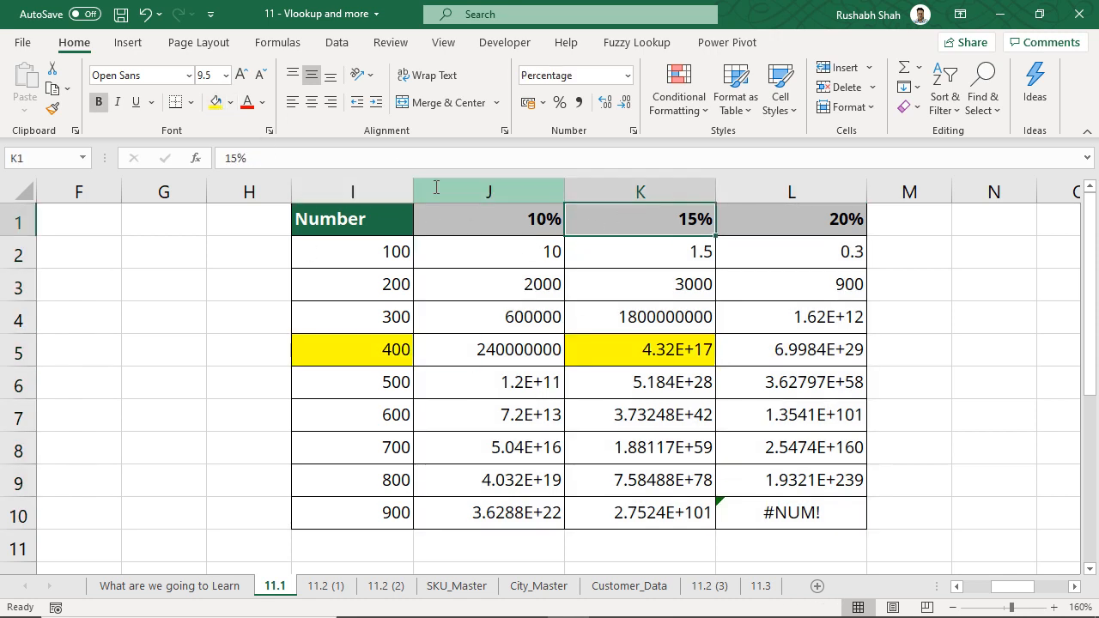
pyautogui.click(216, 102)
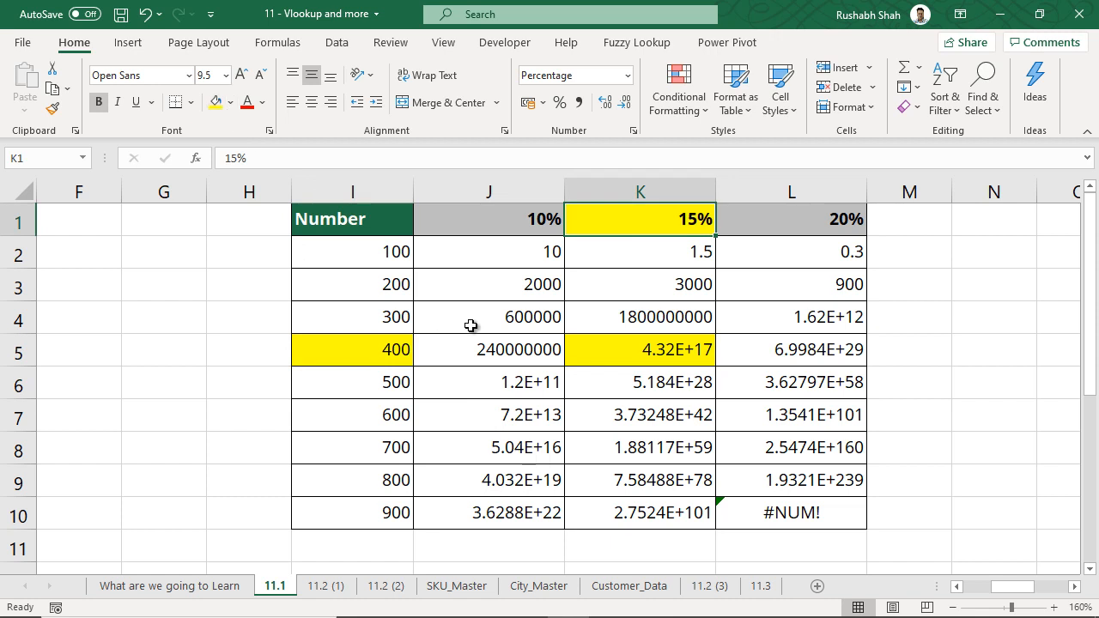
# - Undo the yellow highlights on K5, I5 and K1
pyautogui.click(687, 361)
pyautogui.hotkey('ctrl', 'z')
pyautogui.hotkey('ctrl', 'z')
pyautogui.hotkey('ctrl', 'z')
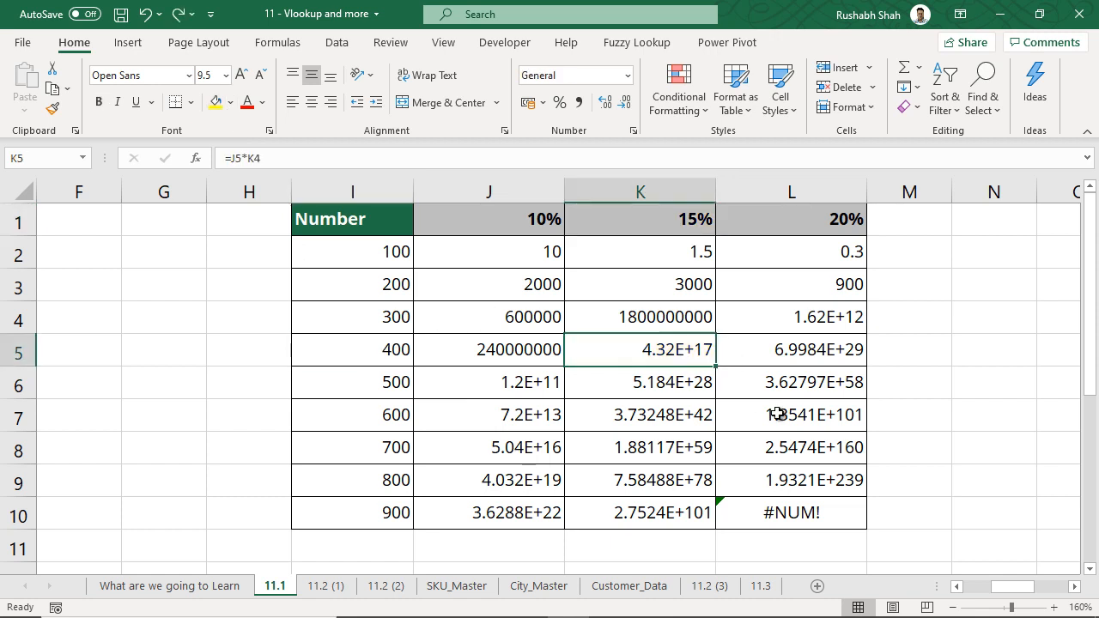
# - Clear the filled formulas from K2:L10 and J3:J10, keeping the one in J2
pyautogui.moveTo(592, 253); pyautogui.dragTo(778, 506)
pyautogui.press('Delete')
pyautogui.moveTo(537, 292); pyautogui.dragTo(540, 510)
pyautogui.press('Delete')
# - Change J2's formula to =I2*J$1 so the percentage header row stays fixed
pyautogui.click(521, 260)
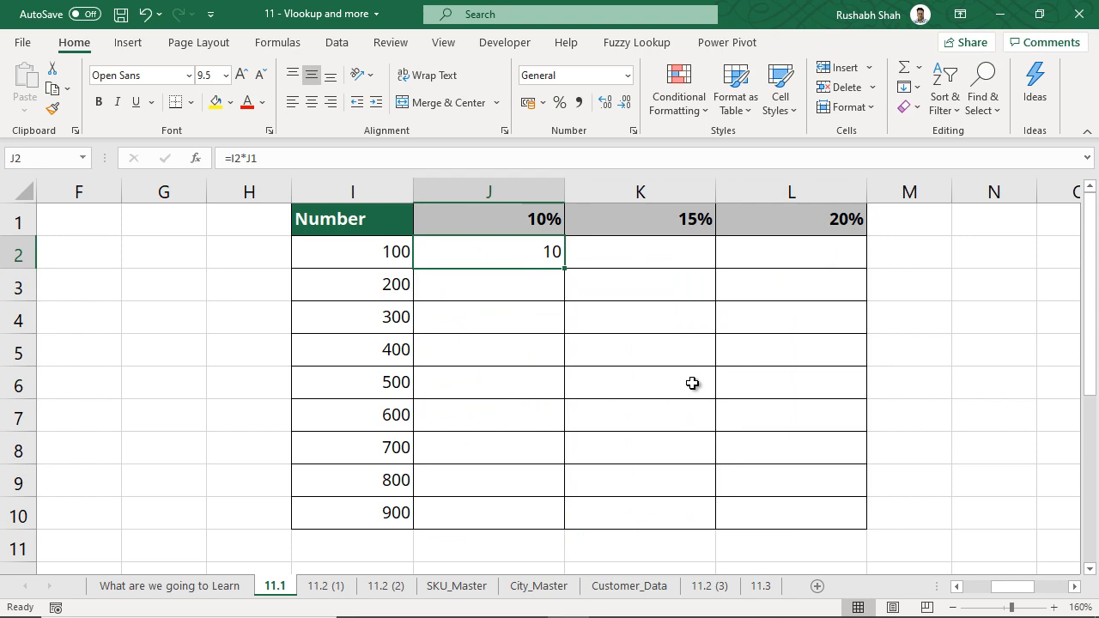
pyautogui.press('F2')
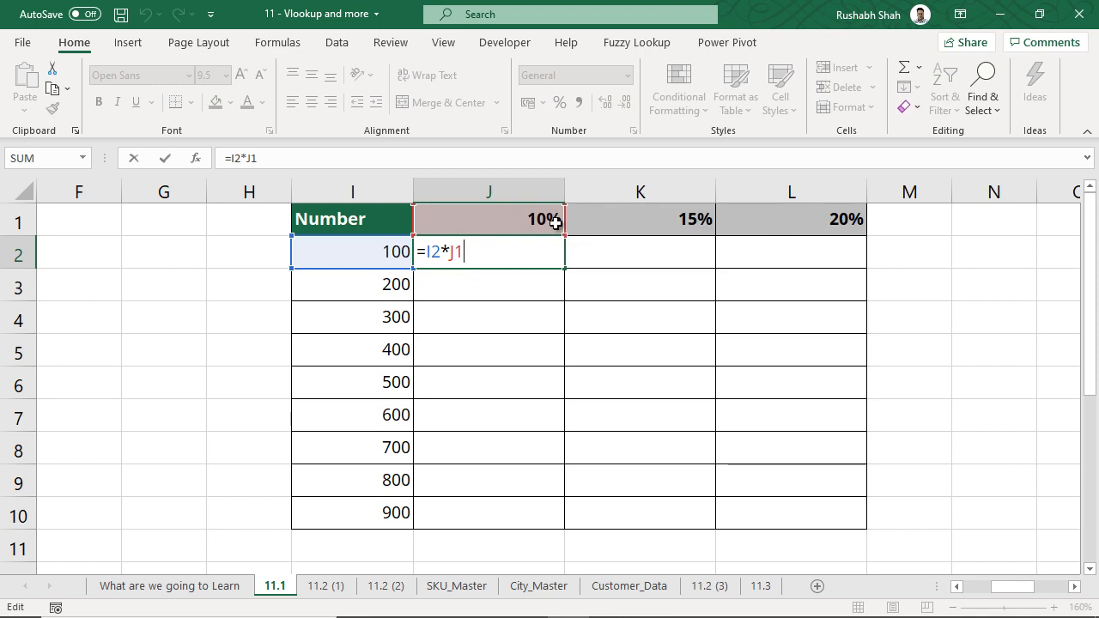
pyautogui.click(452, 251)
pyautogui.write('$')
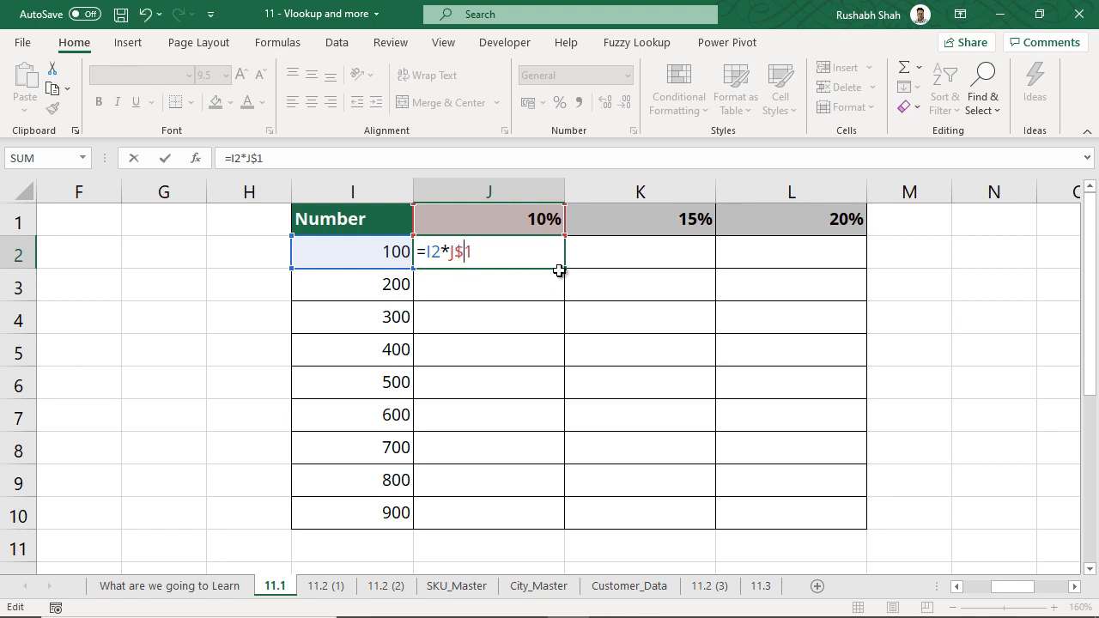
pyautogui.click(510, 254)
pyautogui.press('Return')
# - Try filling J2's =I2*J$1 formula down to J10, and undo the fill
pyautogui.click(508, 250)
pyautogui.moveTo(566, 269); pyautogui.dragTo(562, 529)
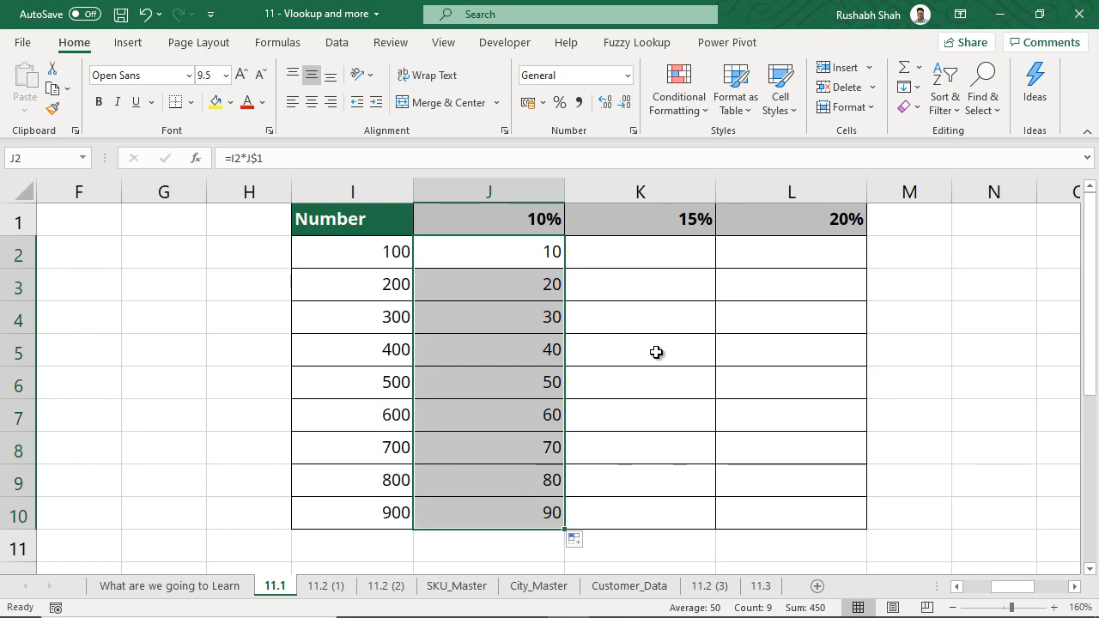
pyautogui.hotkey('ctrl', 'z')
# - Try filling J2's formula across to K2, check the references in K2, and undo the fill
pyautogui.moveTo(565, 268); pyautogui.dragTo(787, 265)
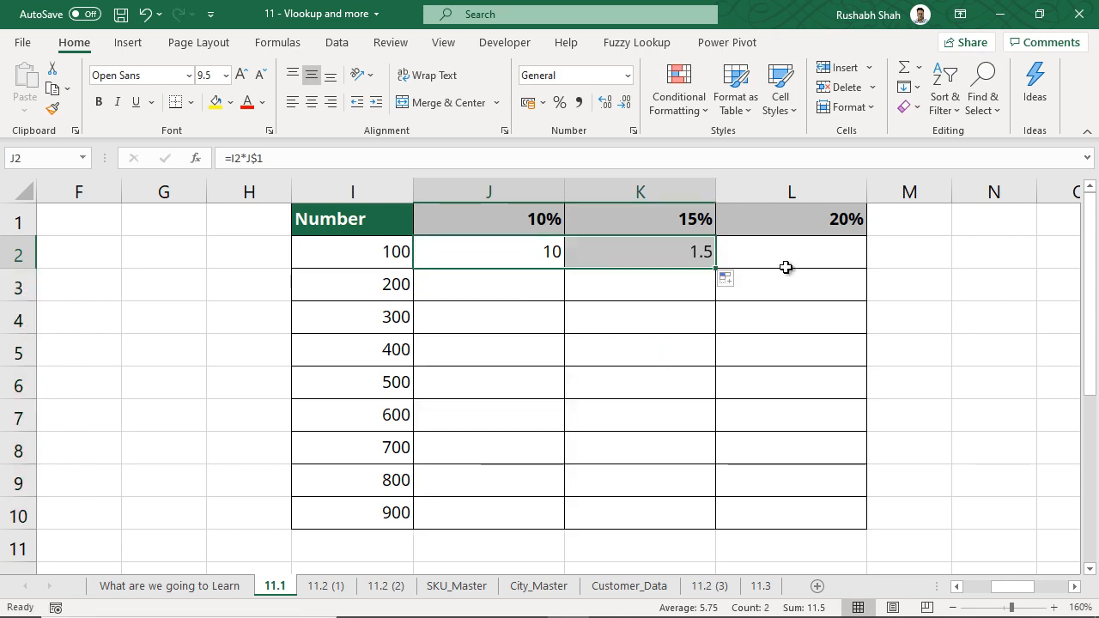
pyautogui.click(373, 250)
pyautogui.click(601, 258)
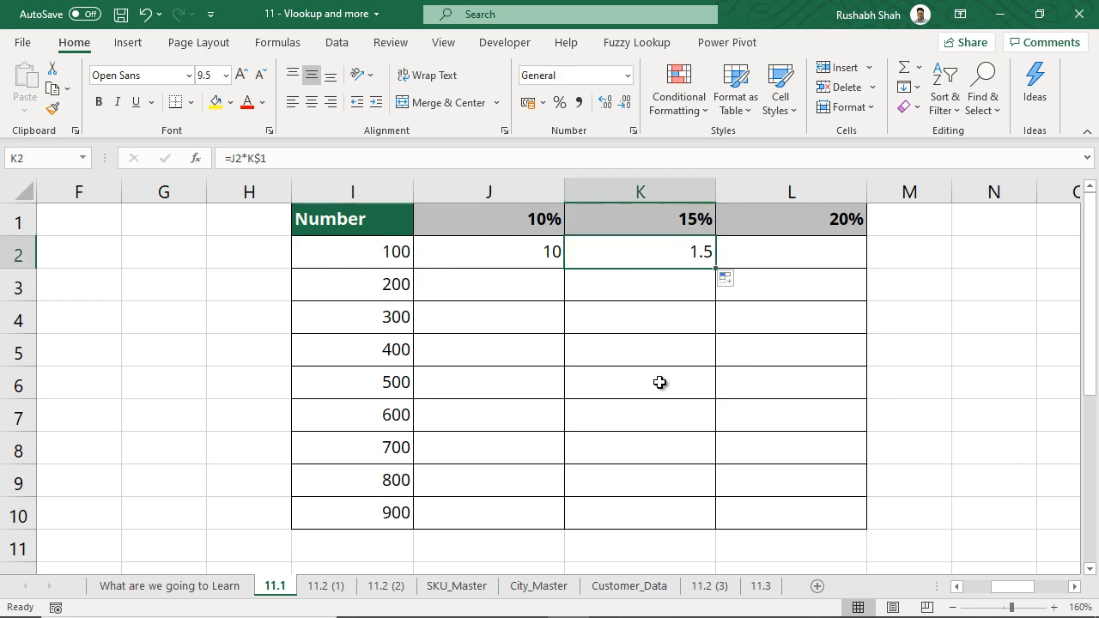
pyautogui.hotkey('ctrl', 'z')
# - Change J2's formula to =$I2*J$1 so the Number column also stays fixed
pyautogui.doubleClick(550, 254)
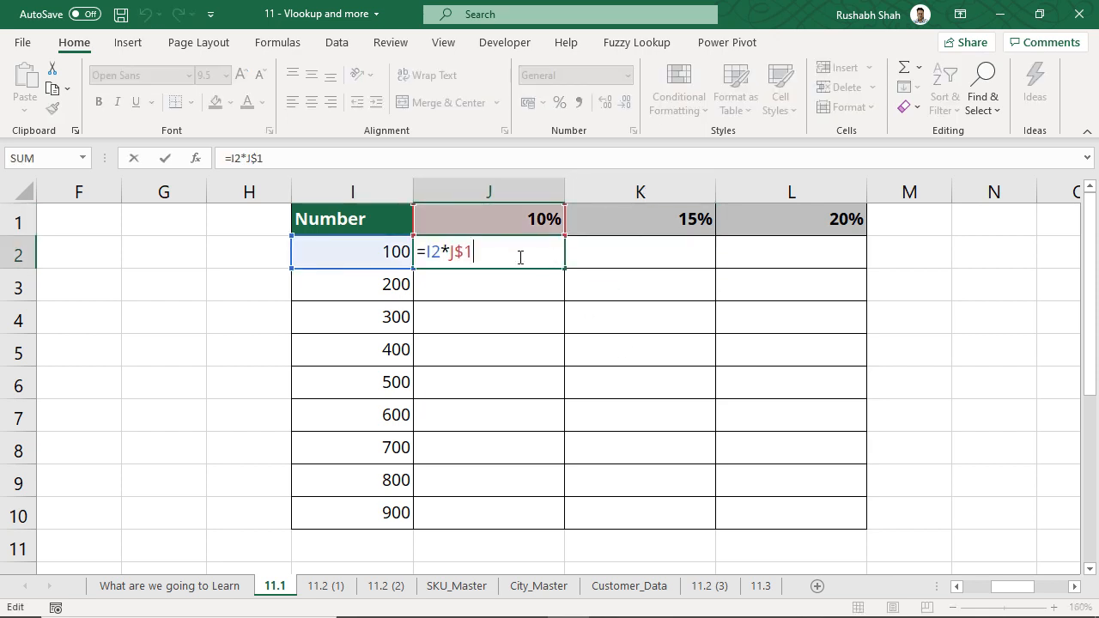
pyautogui.moveTo(457, 255); pyautogui.dragTo(519, 256)
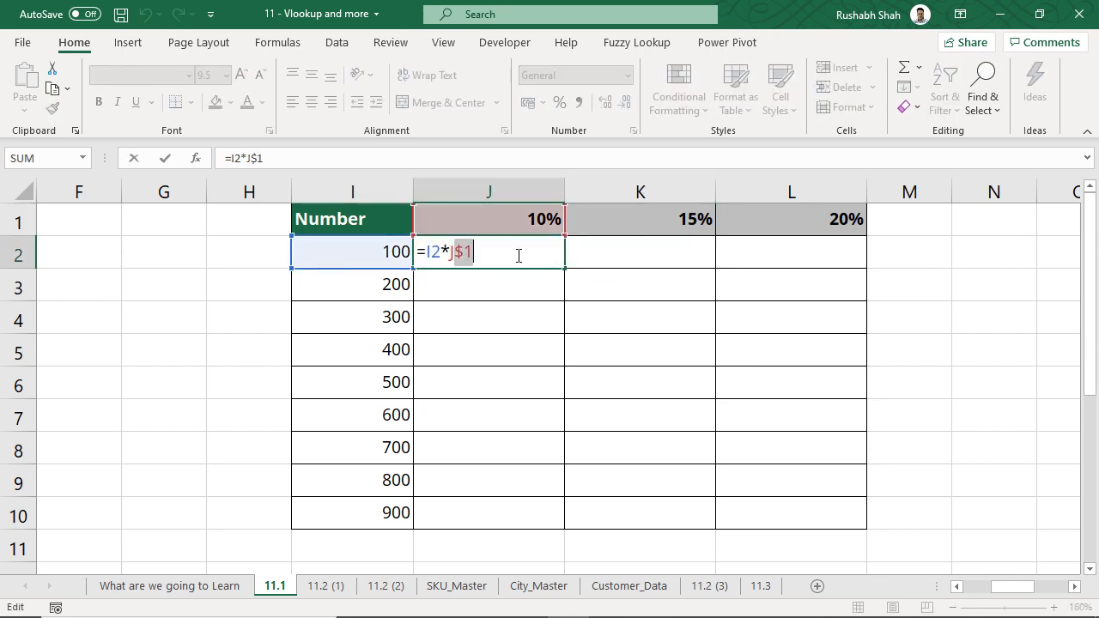
pyautogui.click(519, 256)
pyautogui.moveTo(424, 255); pyautogui.dragTo(431, 255)
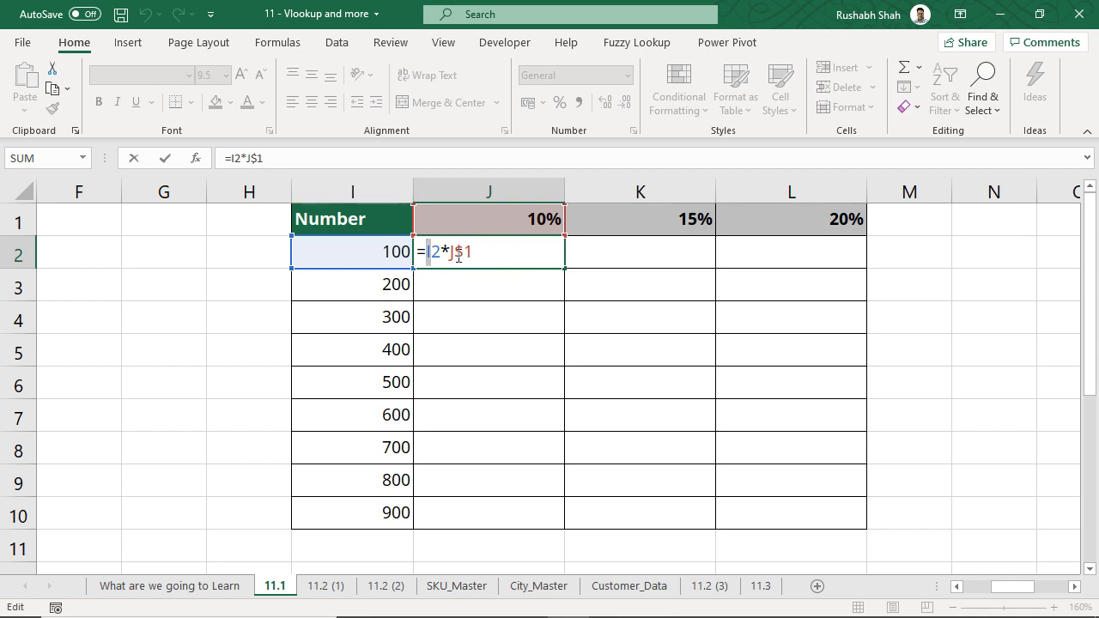
pyautogui.write('$')
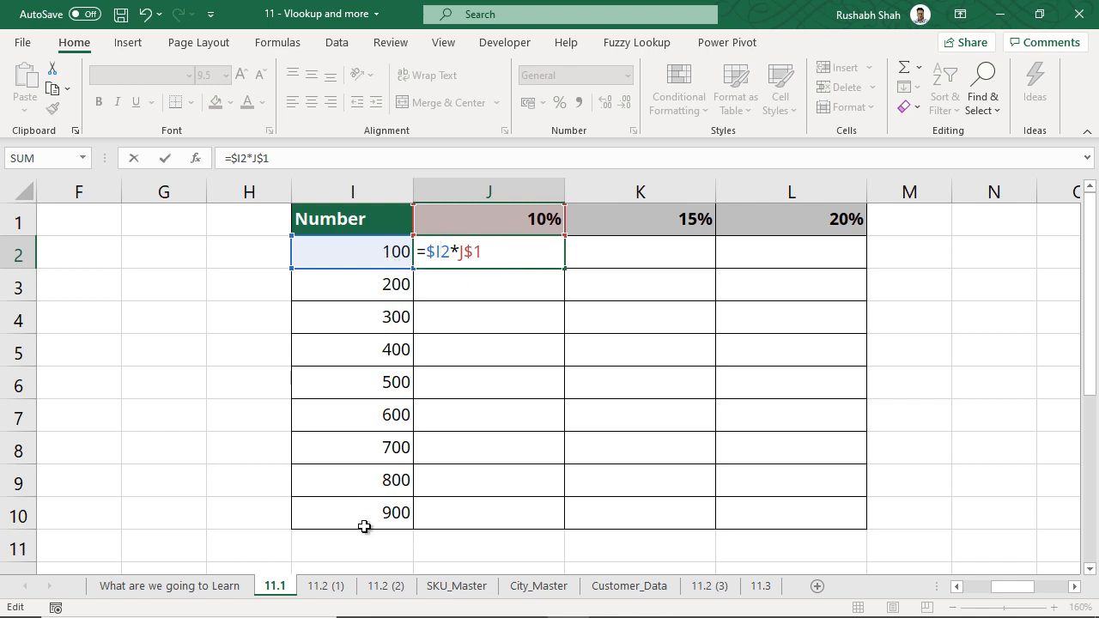
pyautogui.press('Return')
# - Fill J2's formula down and across to L10, and check the $I2 and J$1 references in J2
pyautogui.click(554, 253)
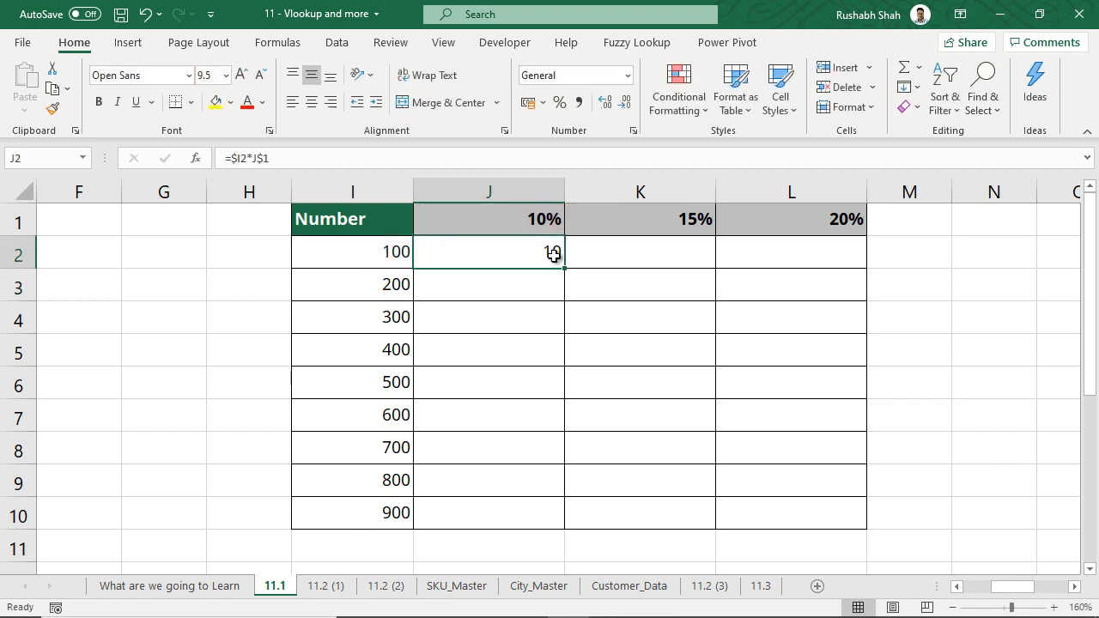
pyautogui.moveTo(564, 268); pyautogui.dragTo(807, 536)
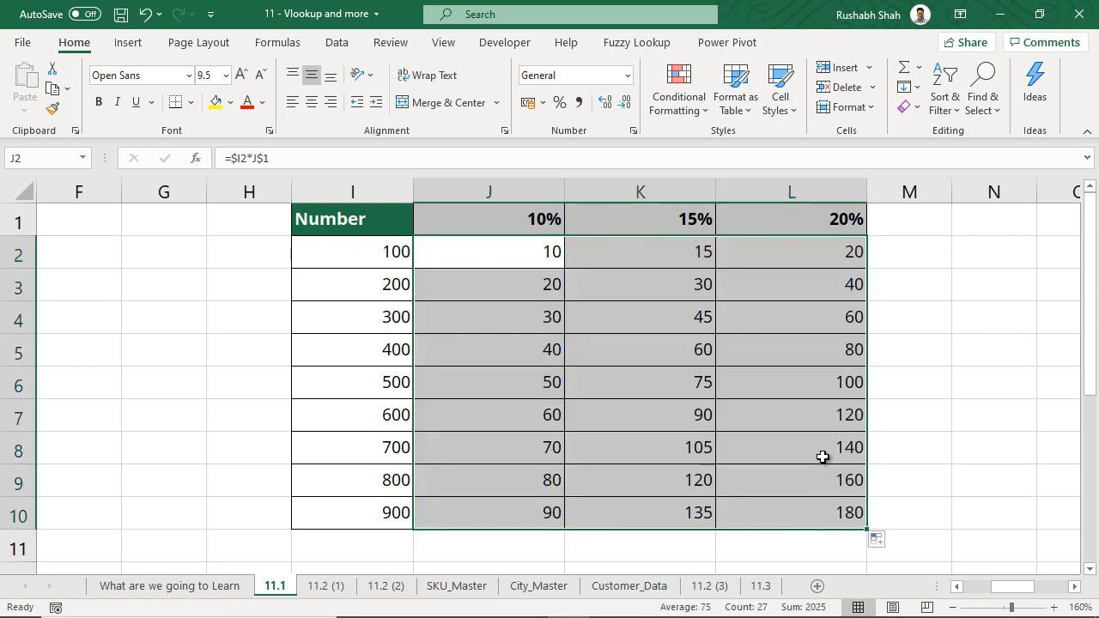
pyautogui.click(510, 248)
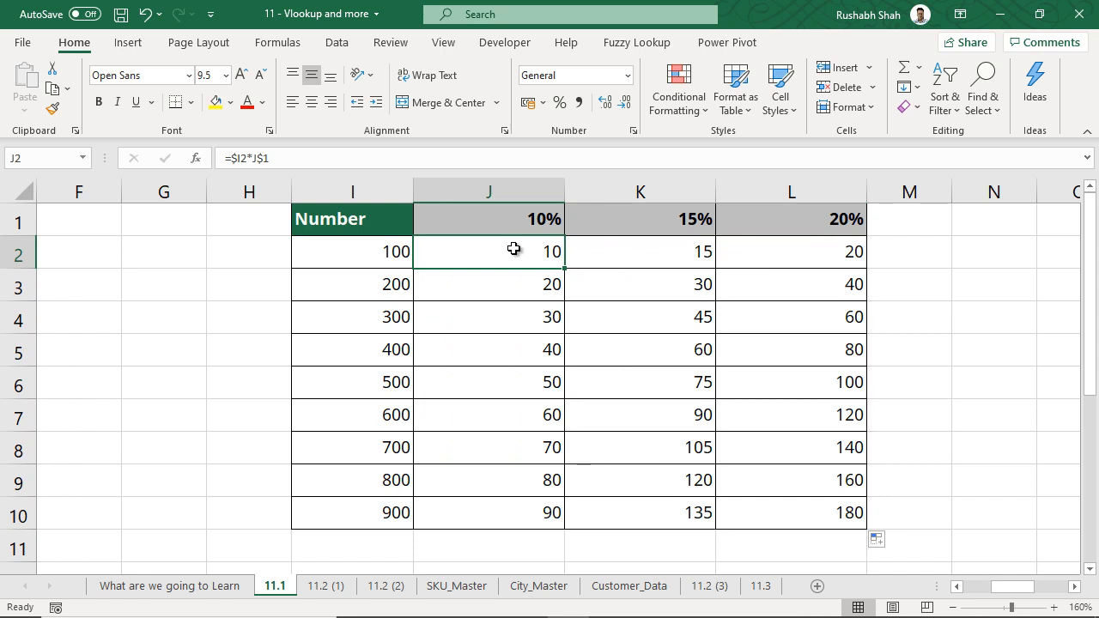
pyautogui.doubleClick(516, 250)
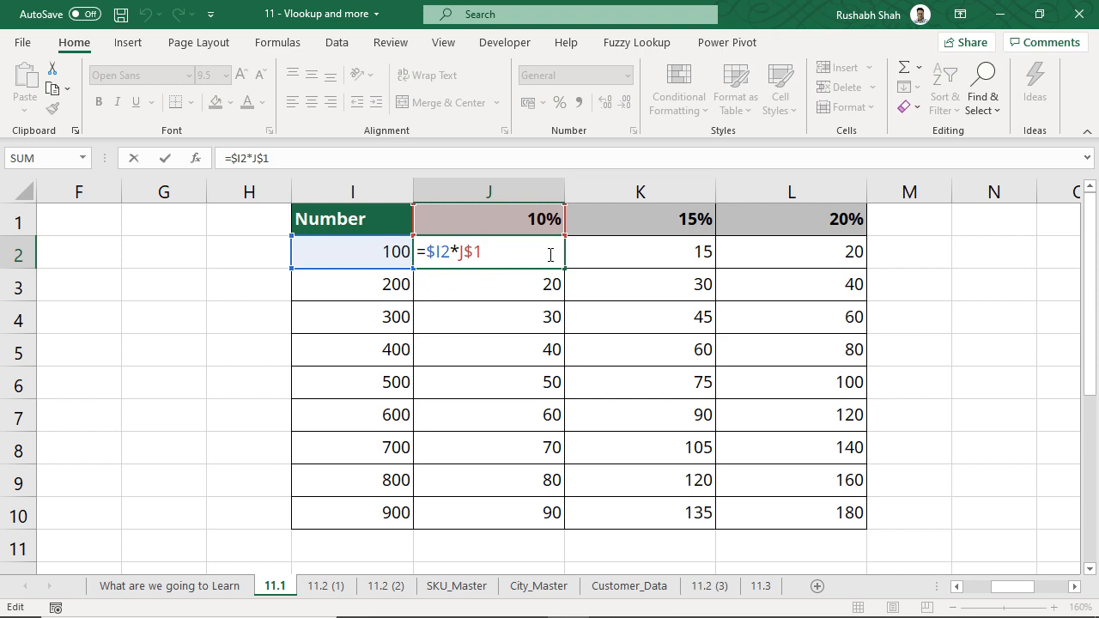
pyautogui.hotkey('ctrl', 'Return')
# - Enter =IF(P2>S3,1,0) in Q2 of the IF column to test the number against the Compare with value
pyautogui.click(1080, 588)
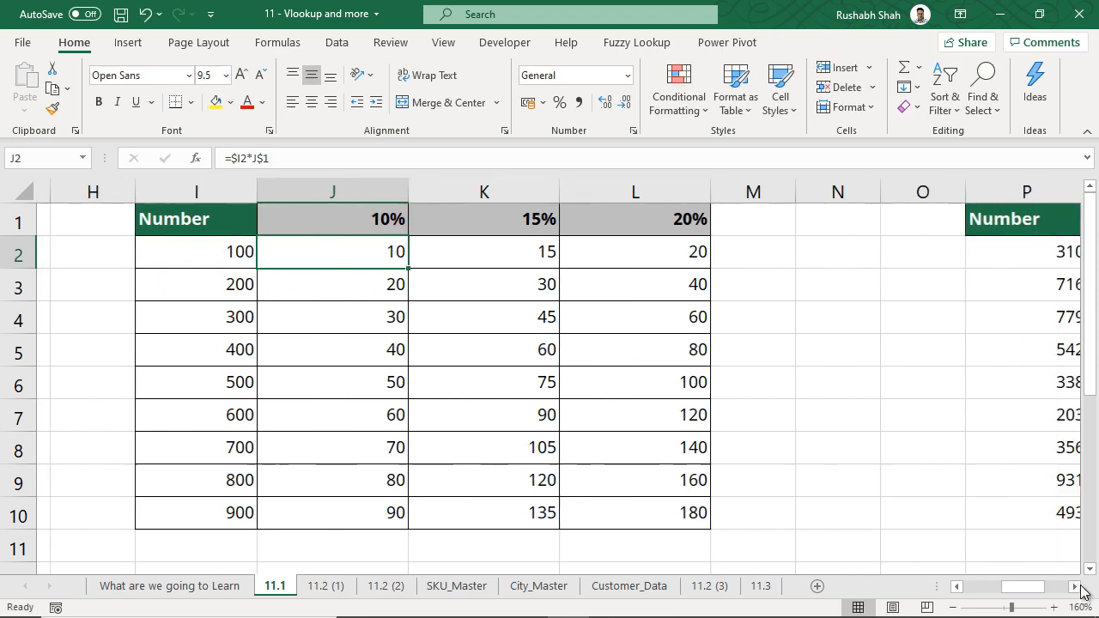
pyautogui.click(1080, 588)
pyautogui.click(1081, 588)
pyautogui.click(1081, 588)
pyautogui.click(1080, 589)
pyautogui.click(1080, 588)
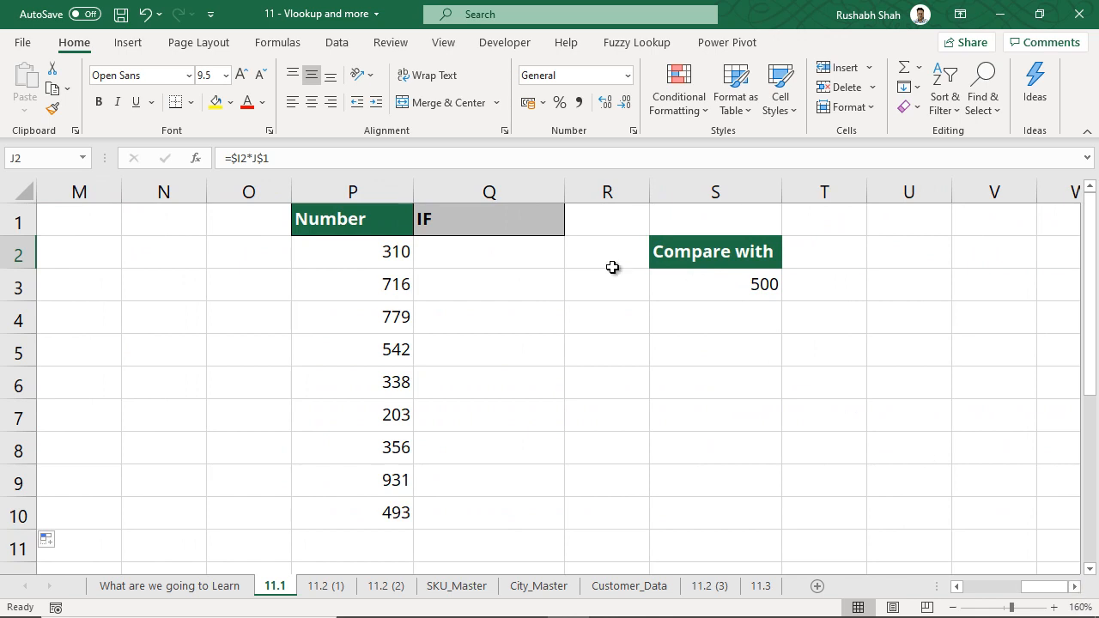
pyautogui.click(541, 252)
pyautogui.write('=IF(')
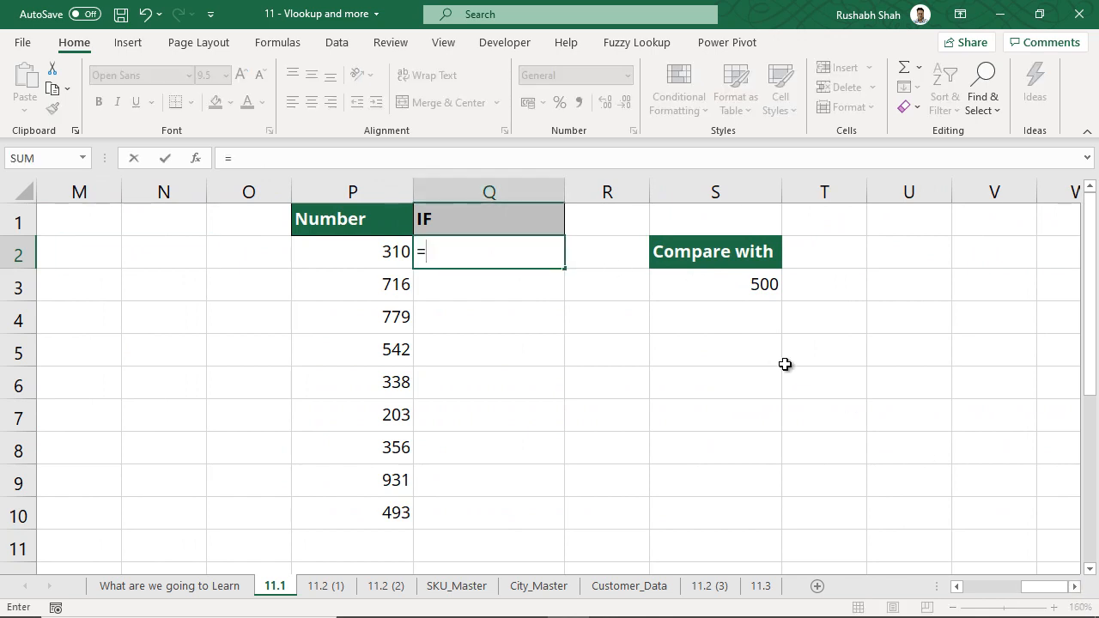
pyautogui.click(369, 250)
pyautogui.write('>')
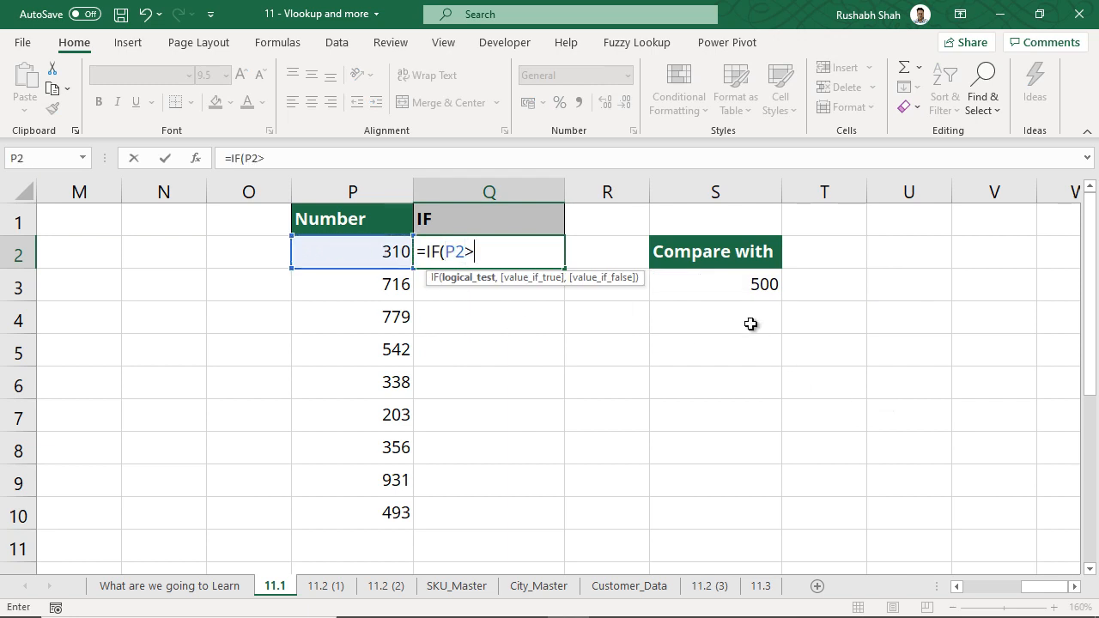
pyautogui.click(740, 287)
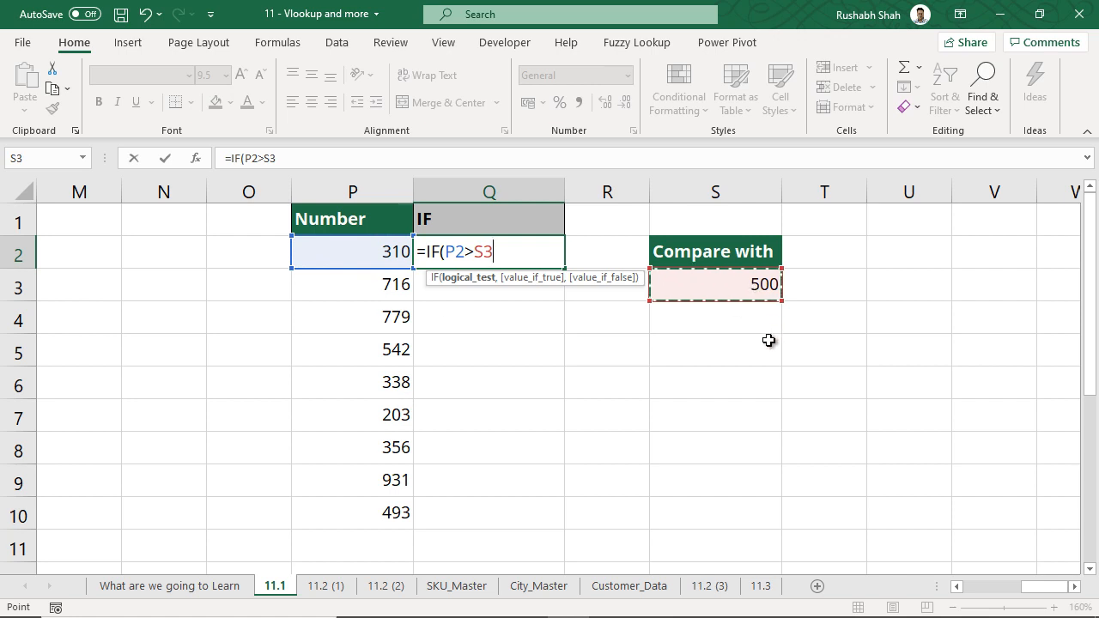
pyautogui.write(',1,0)')
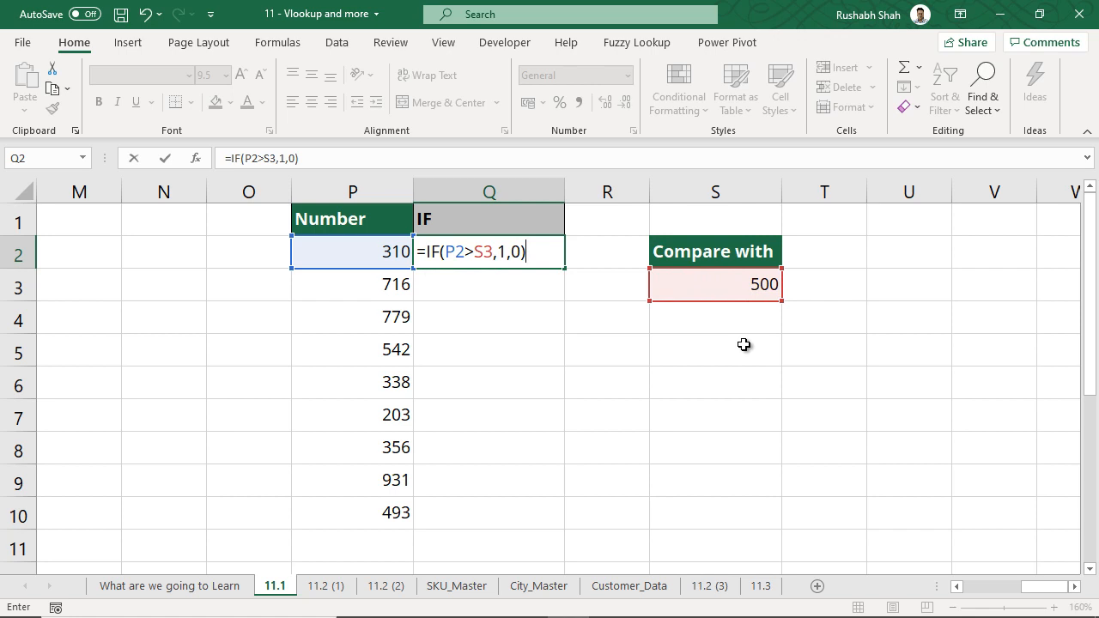
pyautogui.press('Return')
# - Try filling Q2's formula down to Q10, and check the cell references in Q2, Q3 and Q4
pyautogui.click(552, 255)
pyautogui.doubleClick(566, 269)
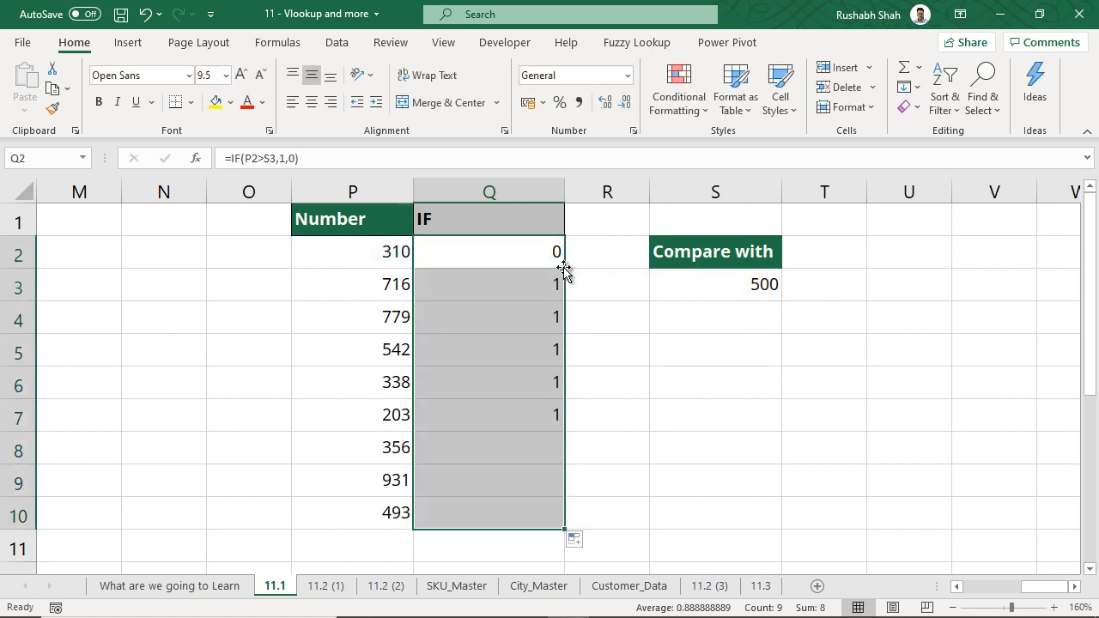
pyautogui.click(539, 255)
pyautogui.press('F2')
pyautogui.press('Escape')
pyautogui.click(544, 284)
pyautogui.press('F2')
pyautogui.press('Escape')
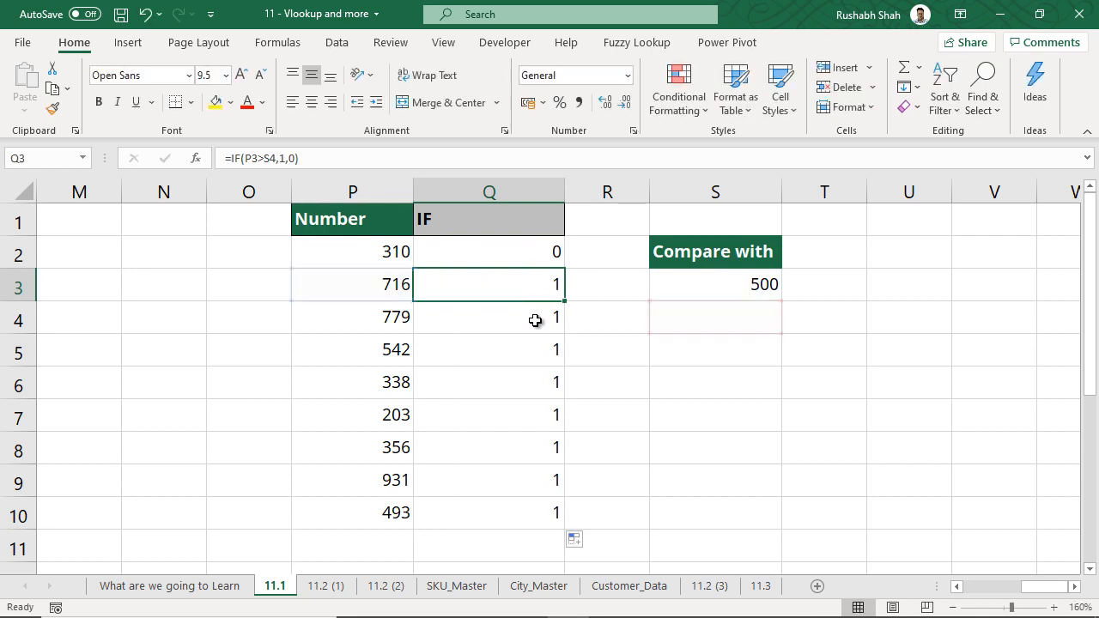
pyautogui.click(541, 319)
pyautogui.press('F2')
pyautogui.press('Escape')
# - Change Q2's formula to =IF(P2>$S$3,1,0) so the comparison cell stays fixed, and fill it down to Q10
pyautogui.click(543, 258)
pyautogui.press('F2')
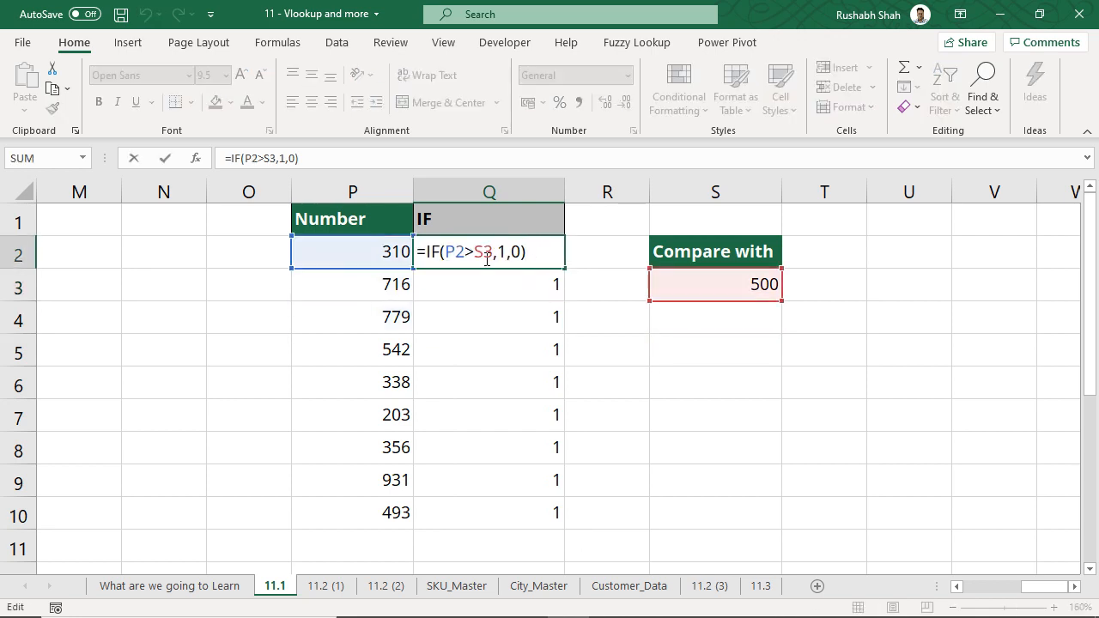
pyautogui.moveTo(495, 251); pyautogui.dragTo(474, 252)
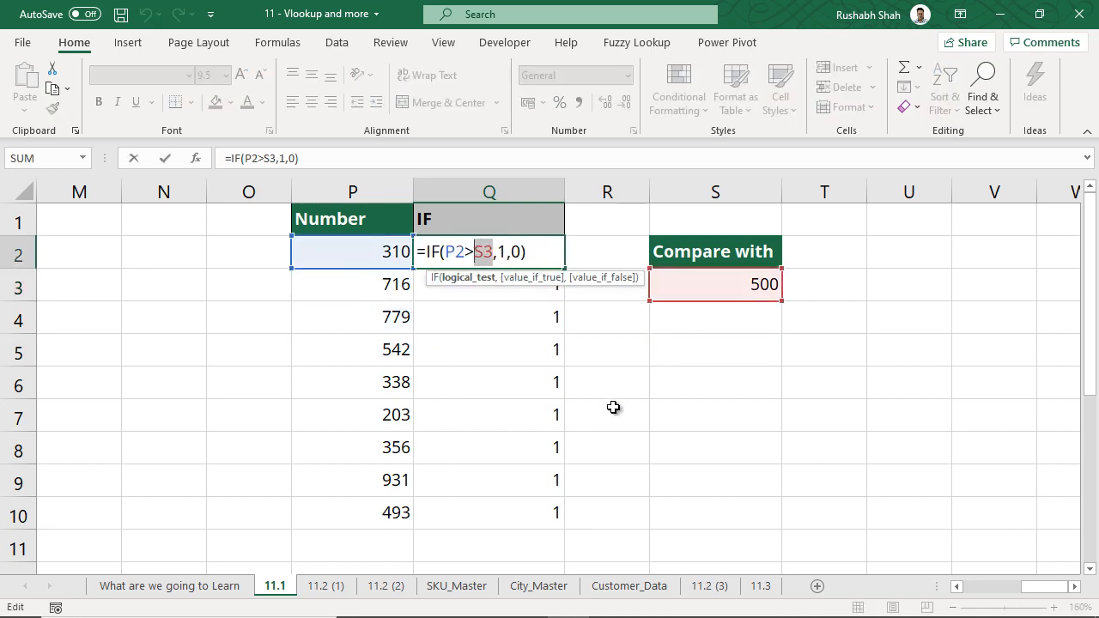
pyautogui.click(493, 254)
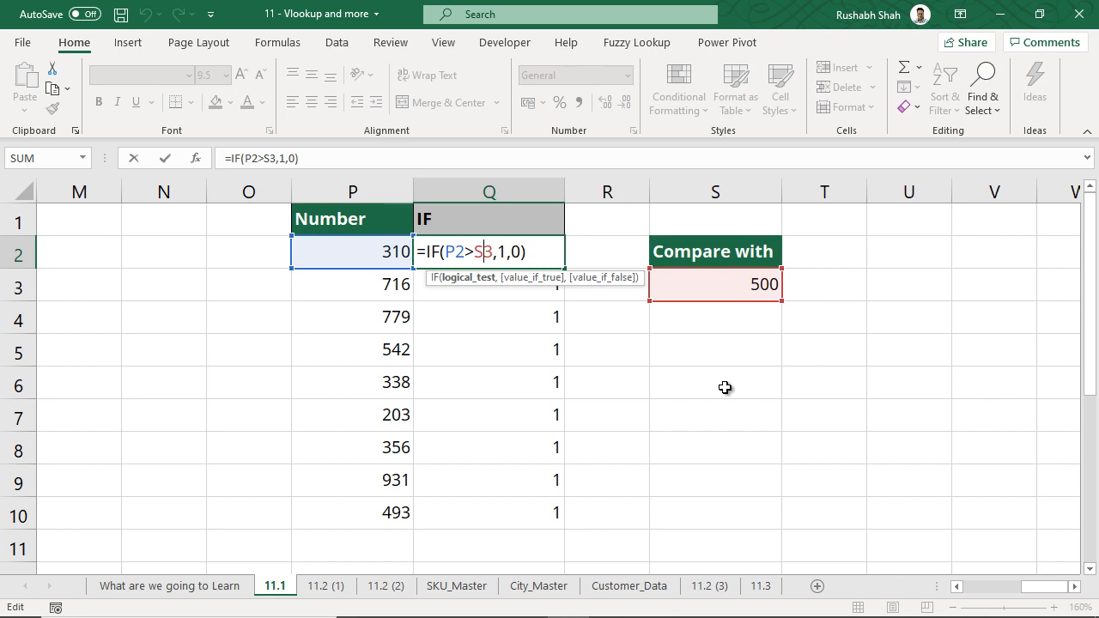
pyautogui.press('F4')
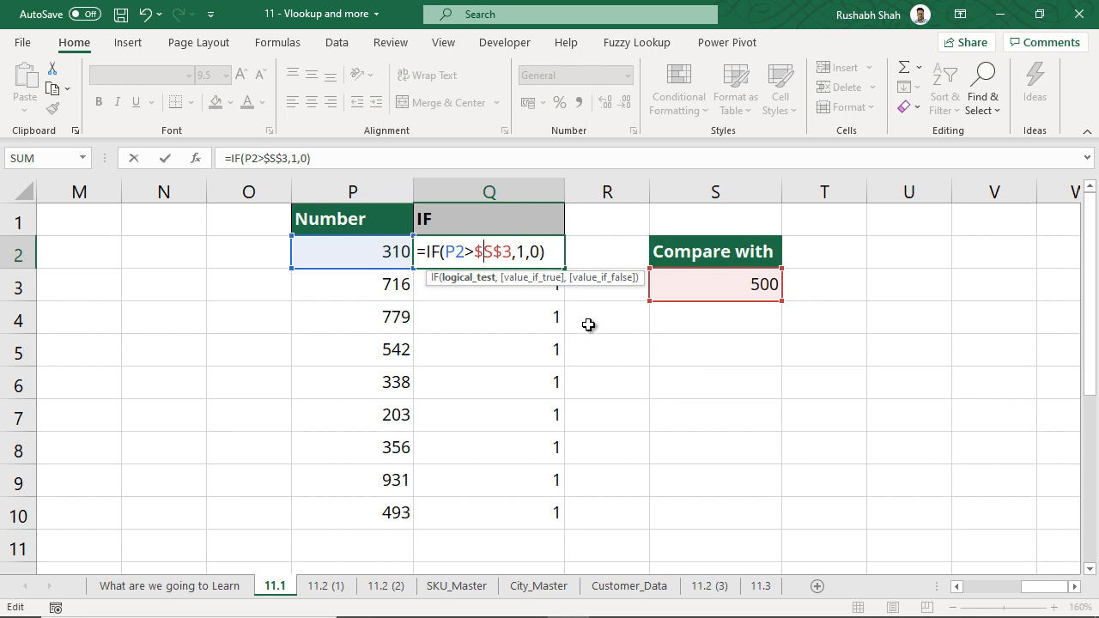
pyautogui.press('Return')
pyautogui.click(543, 261)
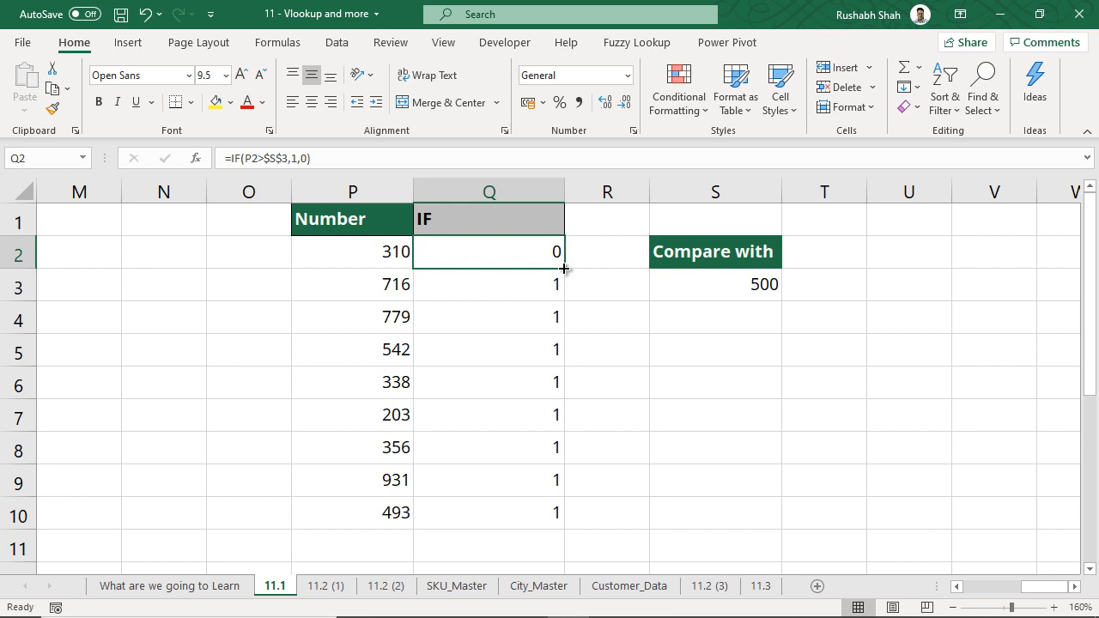
pyautogui.doubleClick(563, 268)
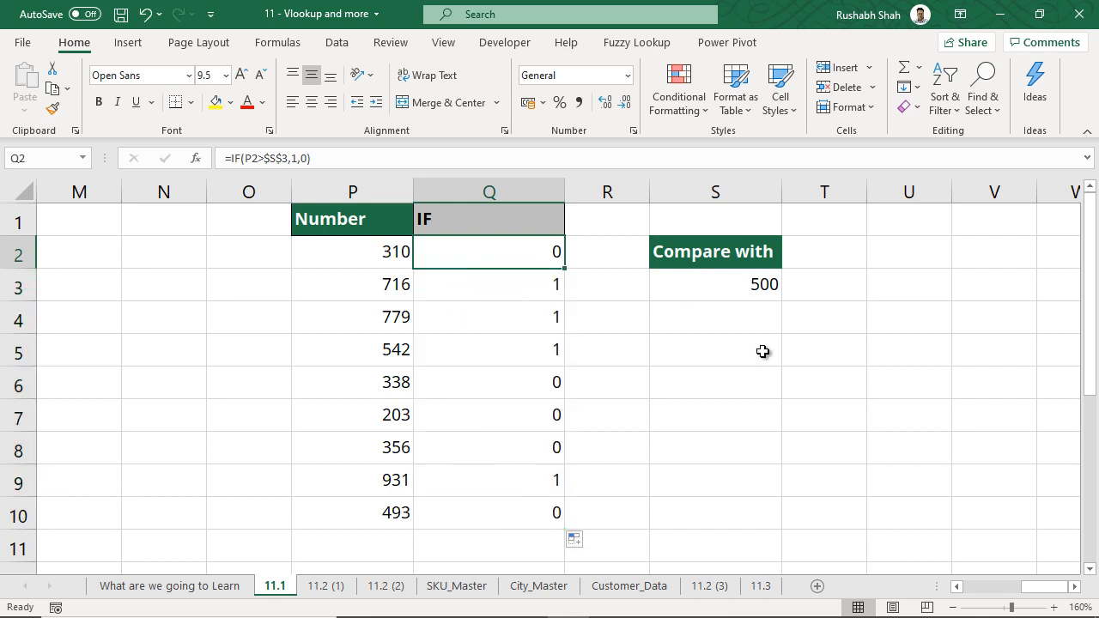
# - Check the references in the filled IF formulas from Q3 down to Q8, focusing on $S$3
pyautogui.press('Down')
pyautogui.press('F2')
pyautogui.press('Escape')
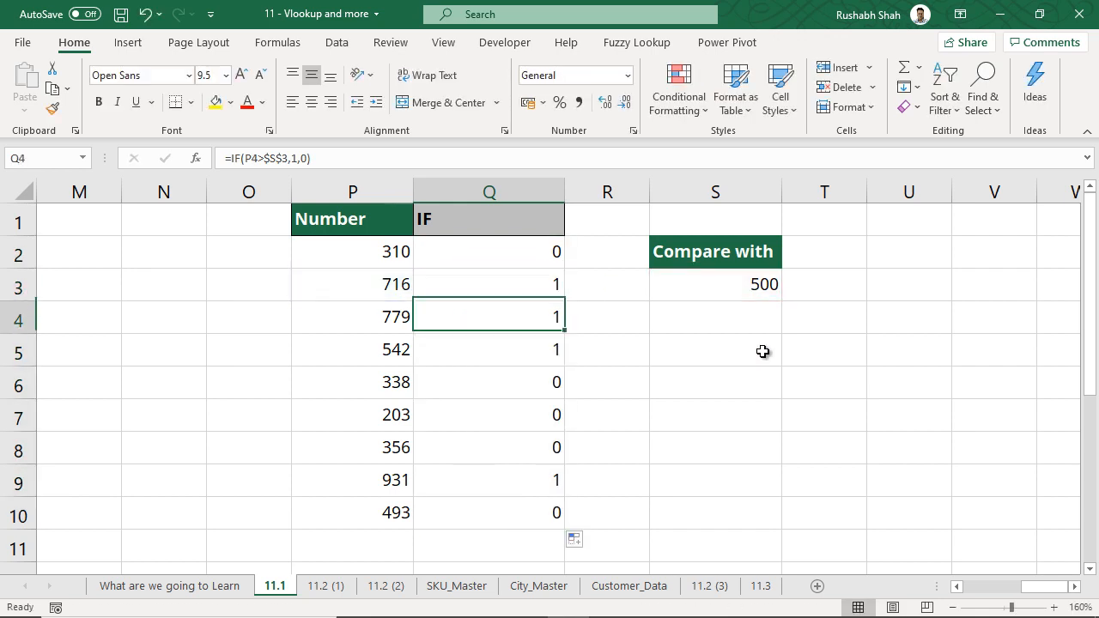
pyautogui.press('Down')
pyautogui.press('F2')
pyautogui.press('Escape')
pyautogui.press('Down')
pyautogui.press('F2')
pyautogui.press('Escape')
pyautogui.press('Down')
pyautogui.press('F2')
pyautogui.press('Escape')
pyautogui.press('Down')
pyautogui.press('F2')
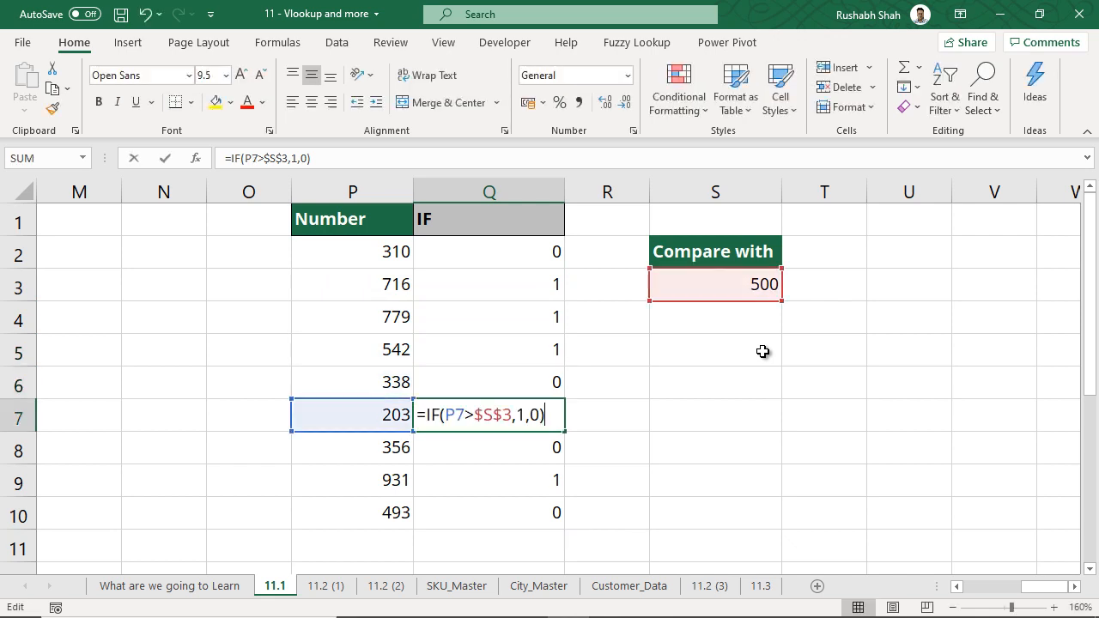
pyautogui.press('Escape')
pyautogui.press('Down')
pyautogui.press('F2')
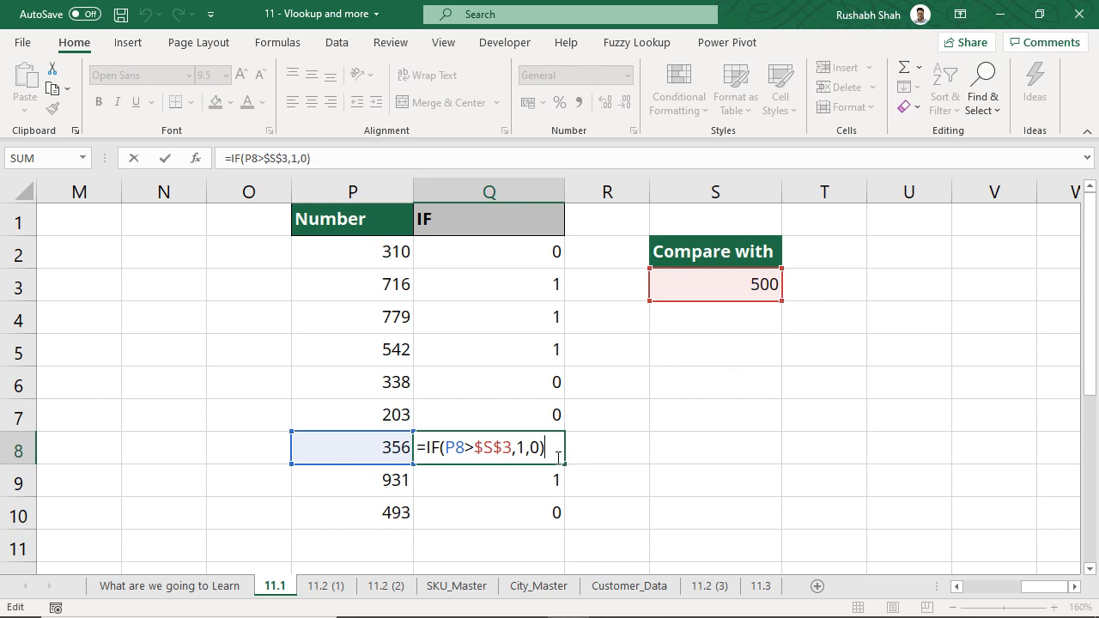
pyautogui.click(484, 445)
pyautogui.moveTo(483, 447); pyautogui.dragTo(513, 446)
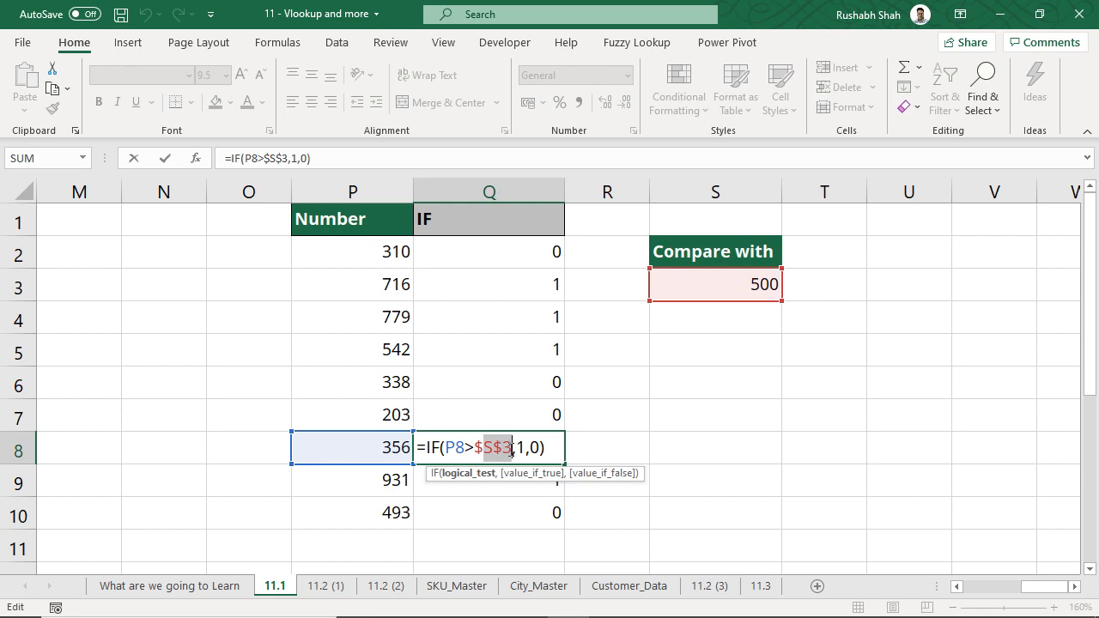
pyautogui.click(512, 447)
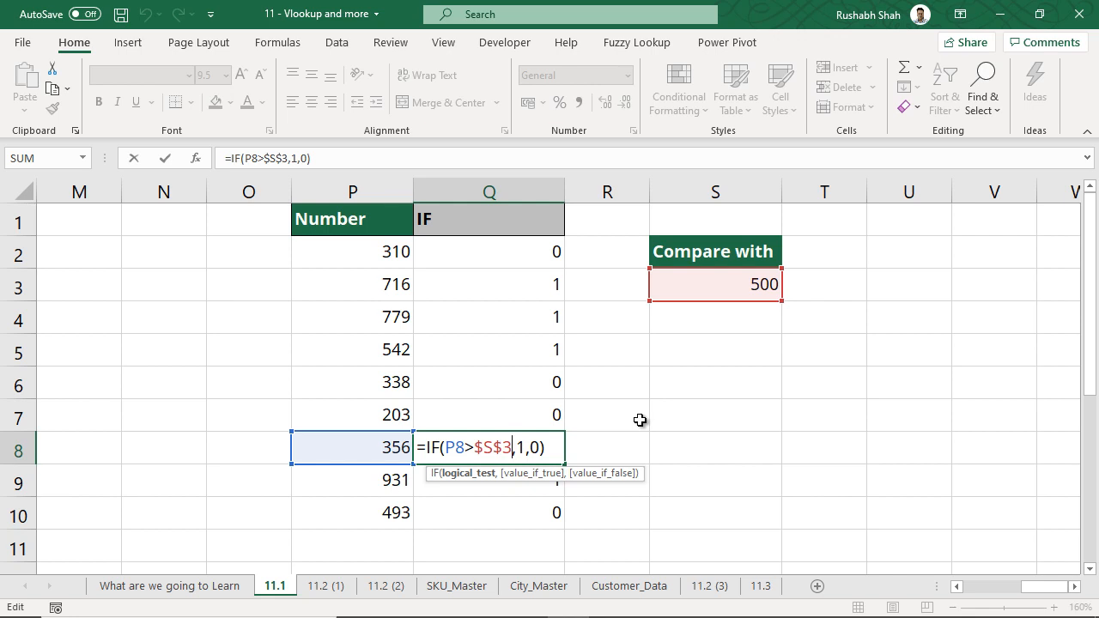
pyautogui.hotkey('ctrl', 'Return')
# - Go to the What are we going to Learn sheet, select the $ Referencing topic, and save the workbook
pyautogui.click(234, 589)
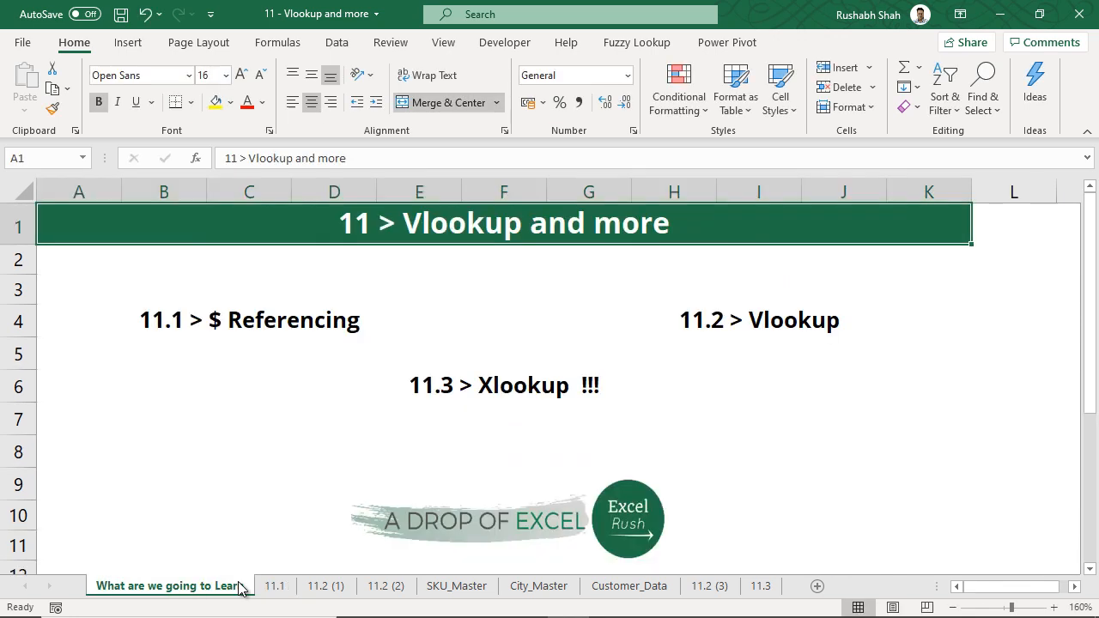
pyautogui.click(256, 322)
pyautogui.hotkey('ctrl', 's')
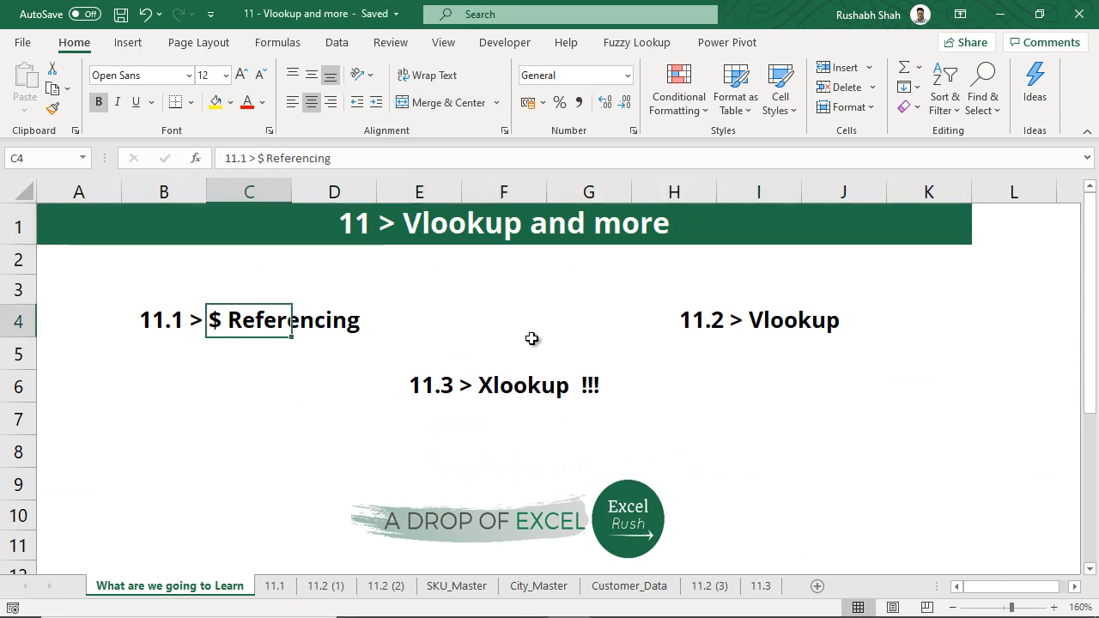
# - Open Notepad and write the heading "Vlookup" with the indented line "4 parts of vlookup" below it
pyautogui.click(752, 328)
pyautogui.press('super+r')
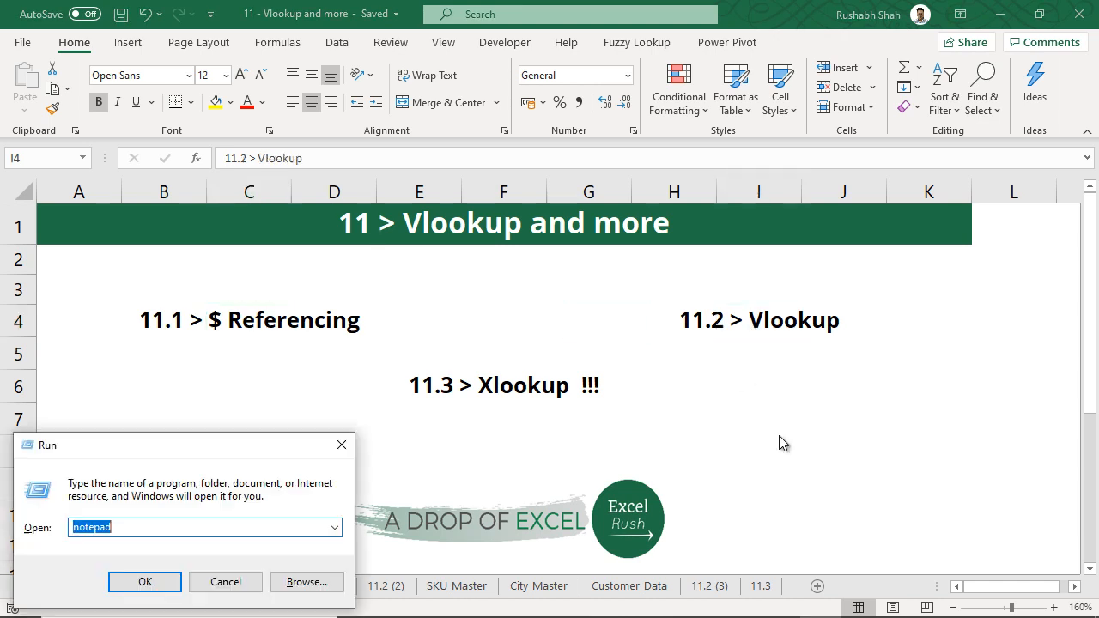
pyautogui.press('Return')
pyautogui.write('Vlookup')
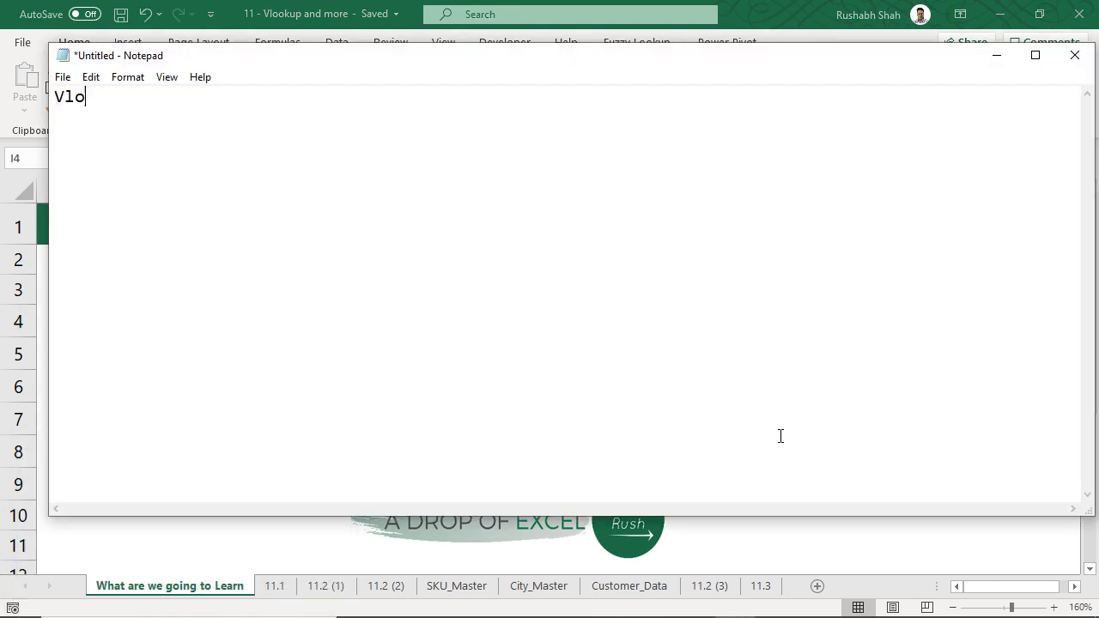
pyautogui.press('Return')
pyautogui.press('Tab')
pyautogui.write('4 parts of vlookup')
pyautogui.press('Return')
# - Add the further indented list items "1) Based on what" and "2) Where" to the Vlookup note
pyautogui.press('Tab')
pyautogui.press('Tab')
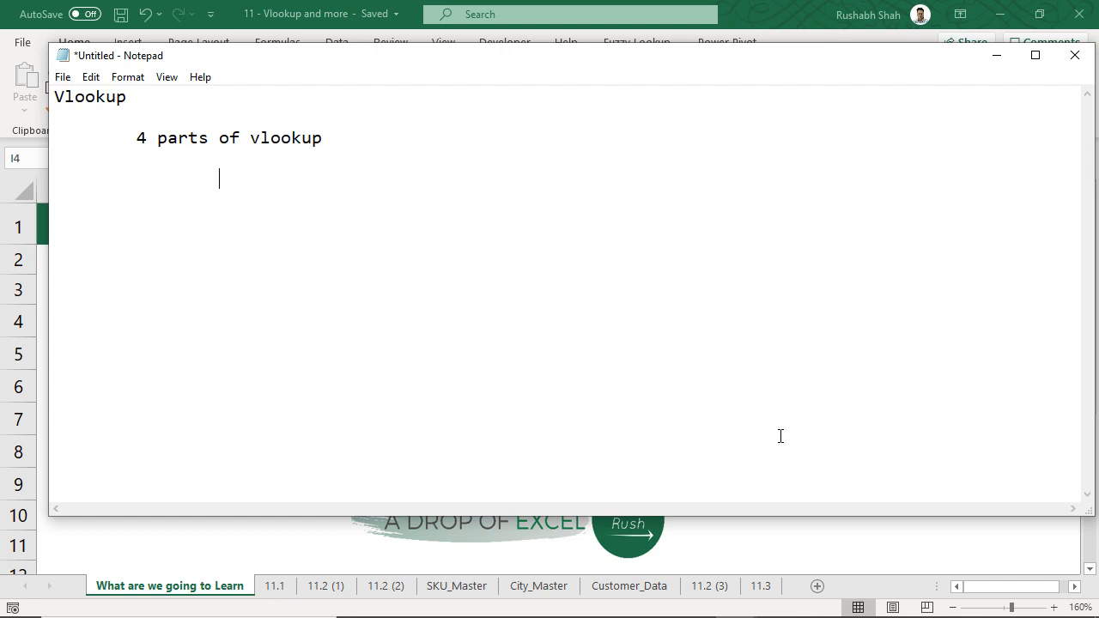
pyautogui.write('1) Based on what')
pyautogui.press('Return')
pyautogui.press('Tab')
pyautogui.press('Tab')
pyautogui.write('2) ')
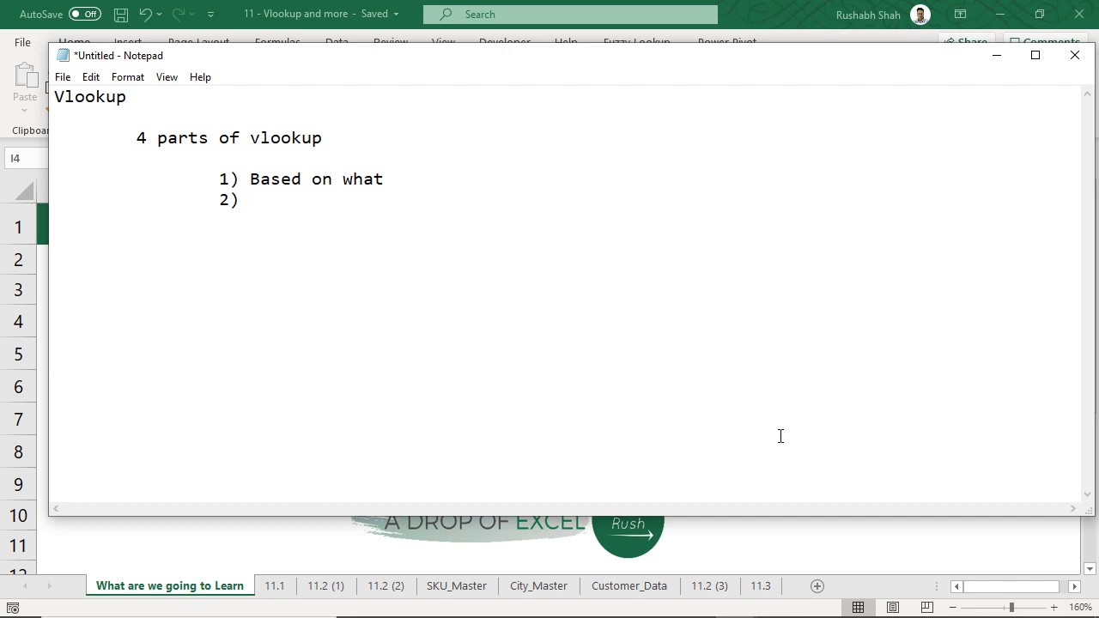
pyautogui.write('Where')
# - Add the list items "3) Output column number" and "4) Range (0 or 1)" at the same indentation
pyautogui.press('Return')
pyautogui.press('Tab')
pyautogui.press('Tab')
pyautogui.write('3) Output column number')
pyautogui.press('Return')
pyautogui.press('Tab')
pyautogui.press('Tab')
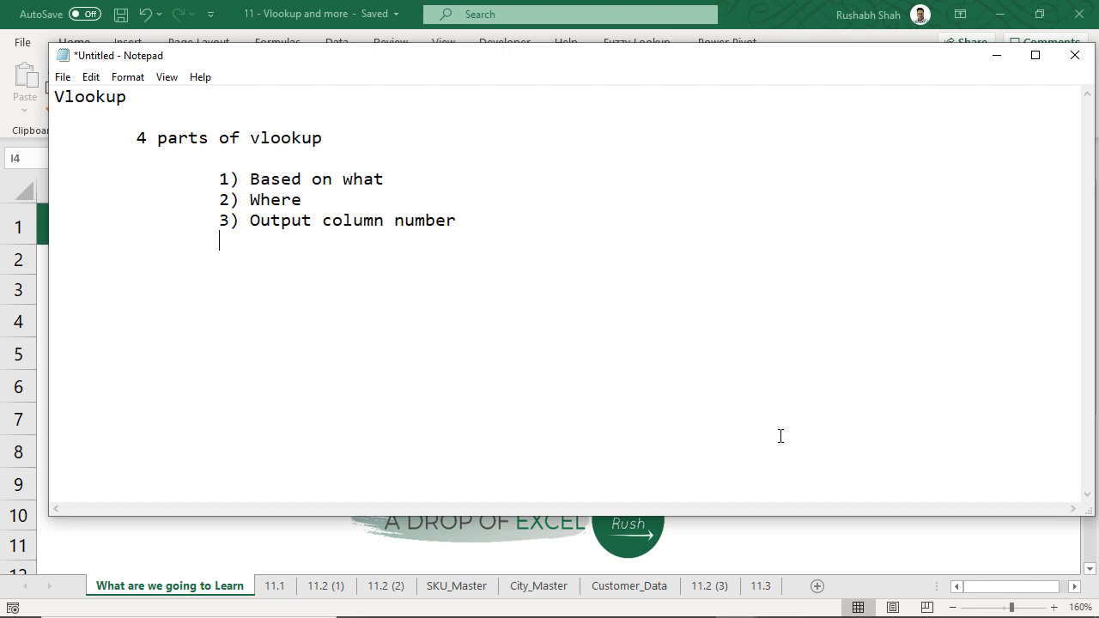
pyautogui.write('4) Range (0 or 1)')
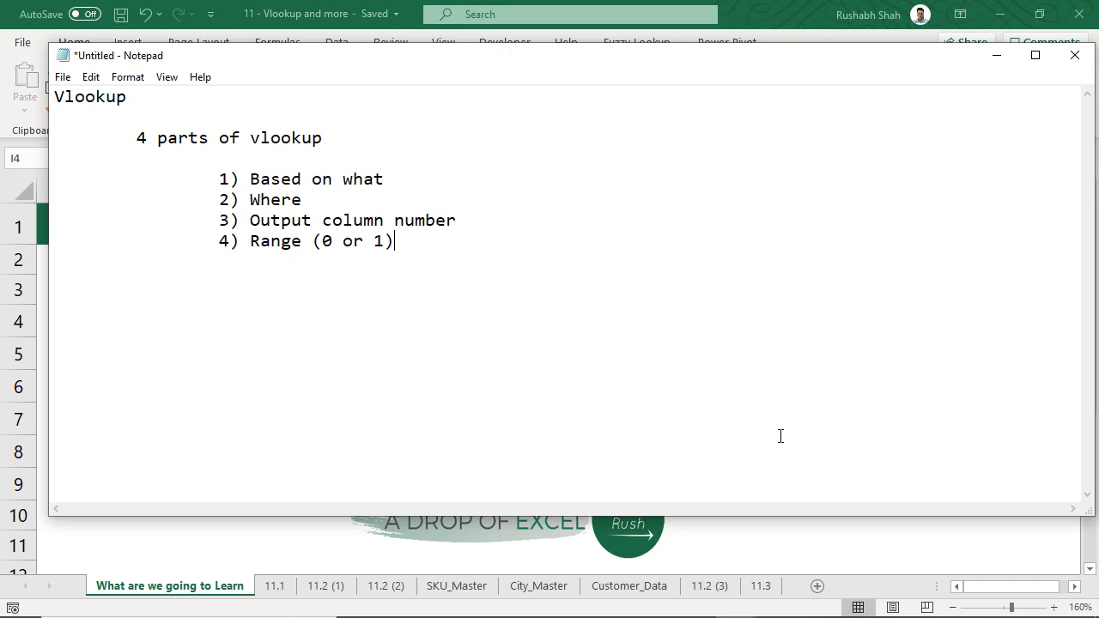
pyautogui.hotkey('shift', 'Left')
pyautogui.hotkey('shift', 'Left')
pyautogui.hotkey('shift', 'Left')
pyautogui.hotkey('shift', 'Left')
pyautogui.hotkey('shift', 'Left')
pyautogui.hotkey('shift', 'Left')
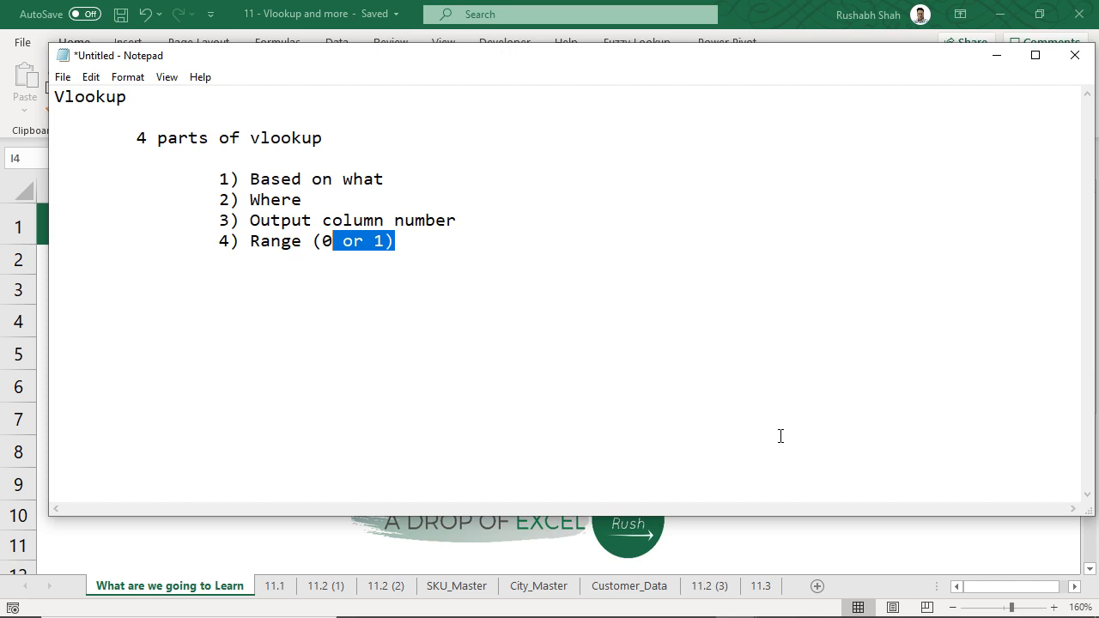
pyautogui.press('Right')
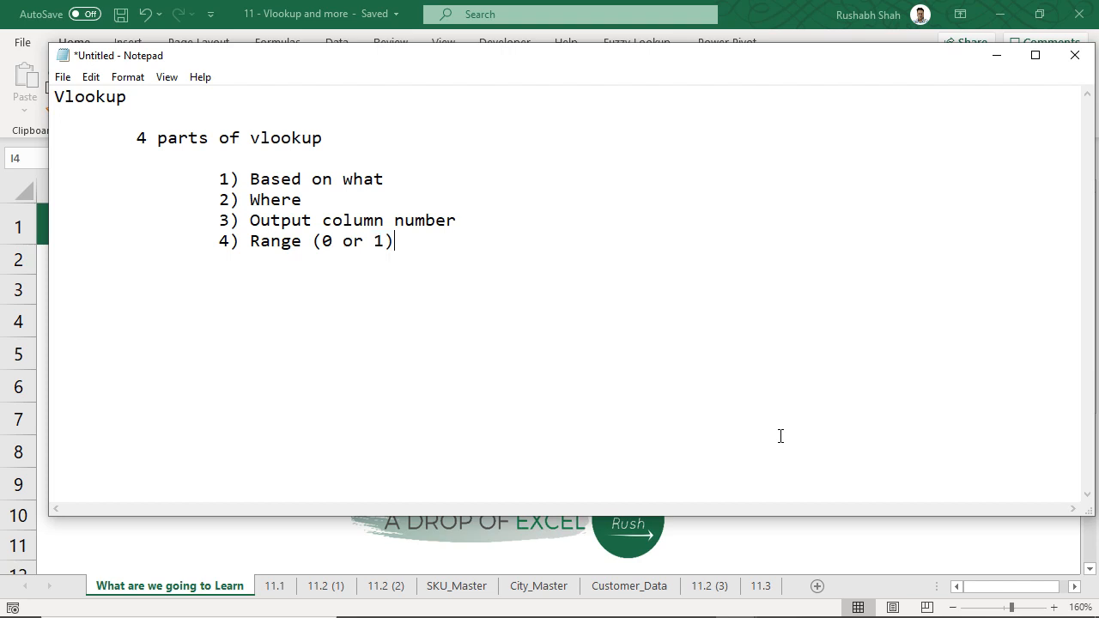
# - Switch back to Excel, open sheet 11.2 (1), and auto-fit the width of column G
pyautogui.hotkey('alt', 'Tab')
pyautogui.click(275, 585)
pyautogui.click(311, 587)
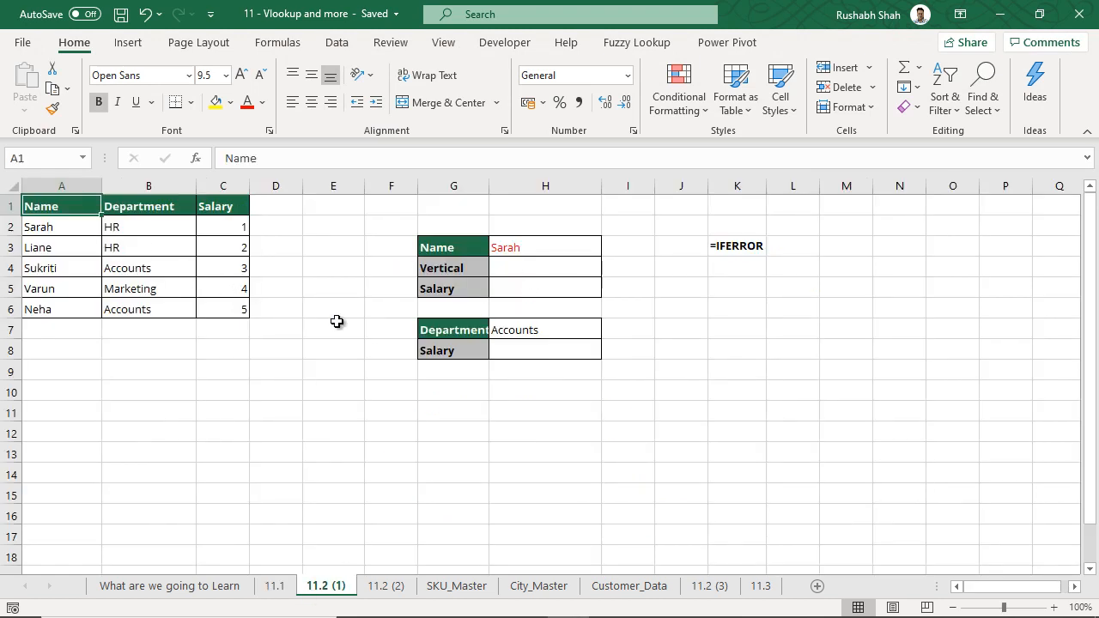
pyautogui.moveTo(77, 207); pyautogui.dragTo(215, 314)
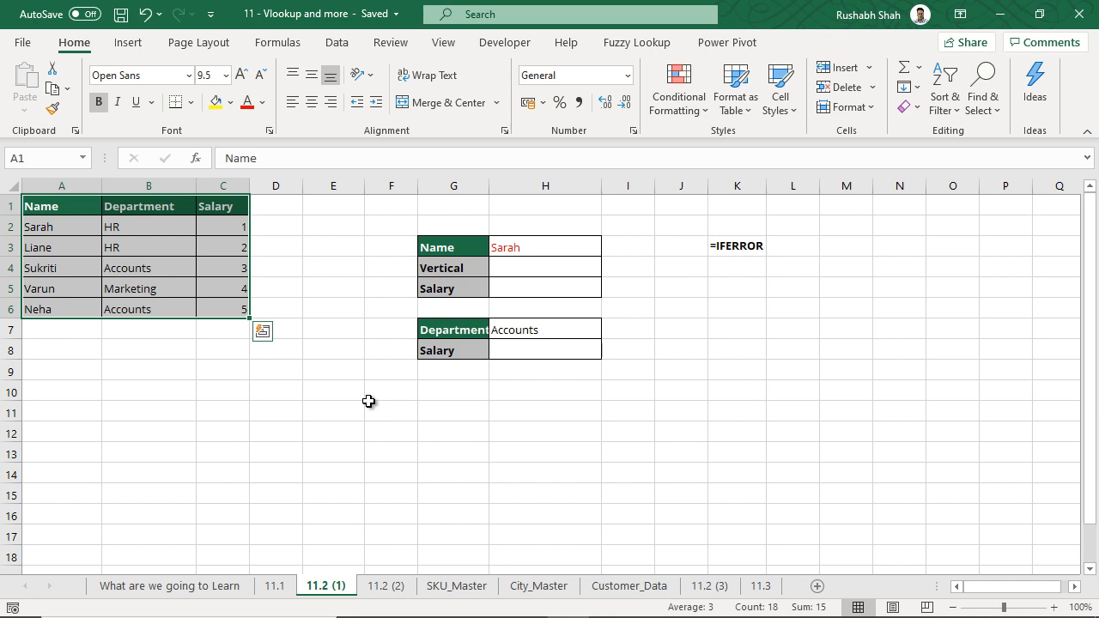
pyautogui.doubleClick(490, 186)
pyautogui.click(546, 274)
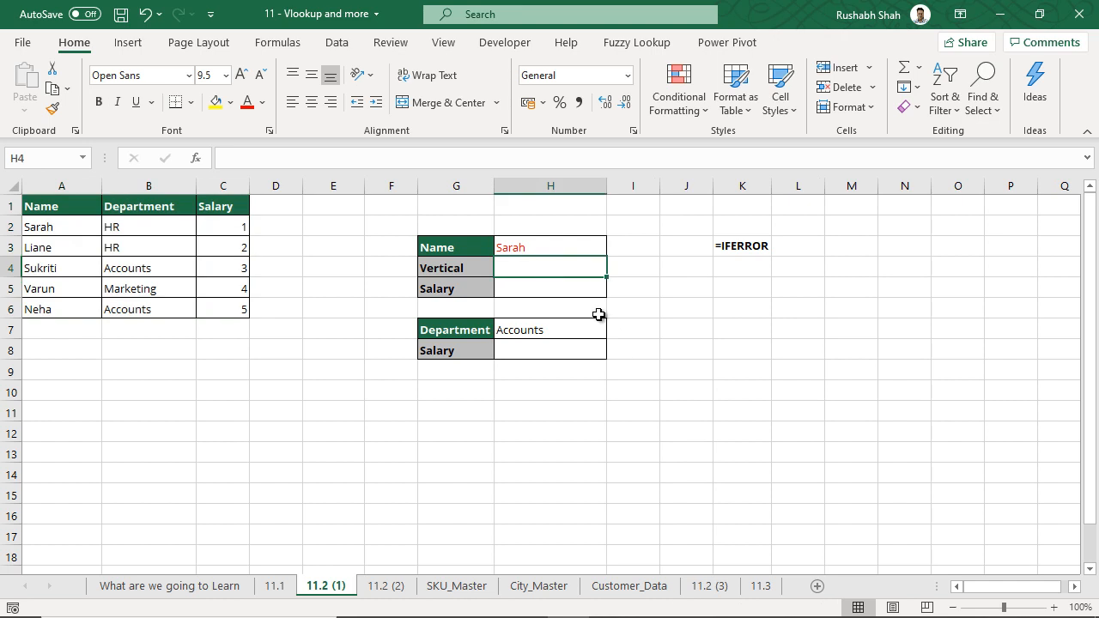
pyautogui.click(539, 248)
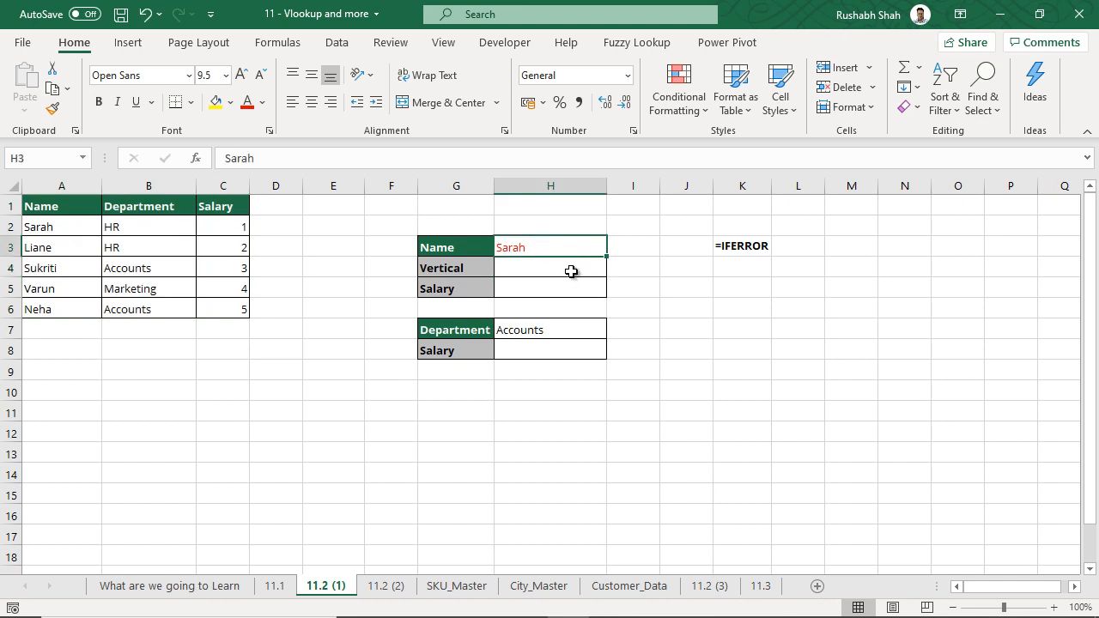
pyautogui.click(571, 271)
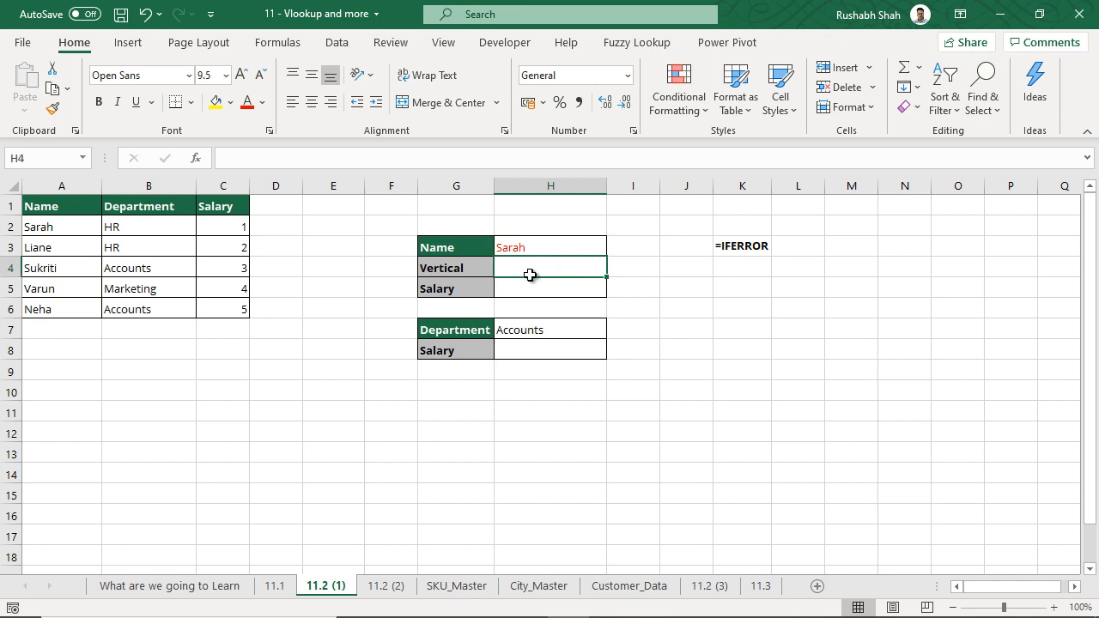
pyautogui.click(486, 267)
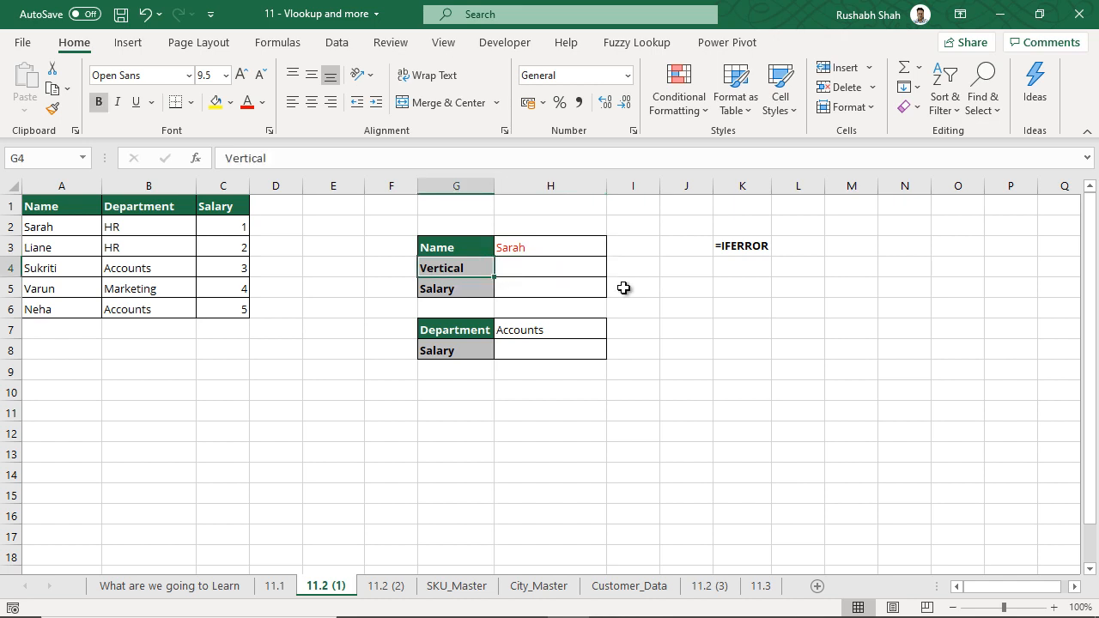
# - Replace the label in G4 with "Department"
pyautogui.write('Depart')
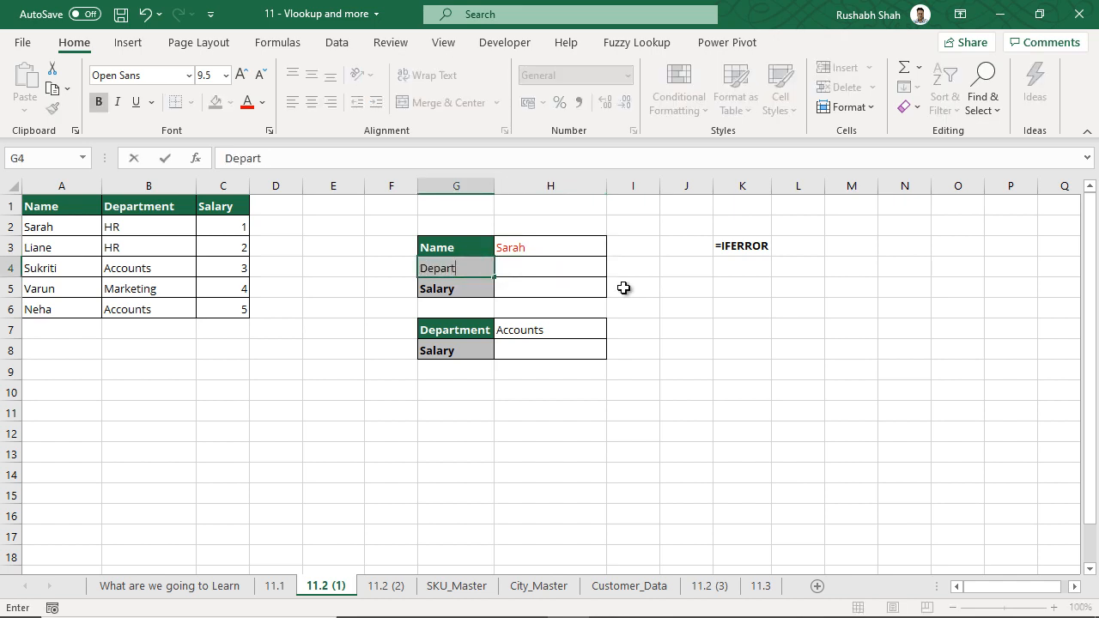
pyautogui.write('ment')
pyautogui.press('Return')
# - Start a VLOOKUP formula in H4 with H3 as the lookup value, consulting the four-part list in Notepad
pyautogui.press('Right')
pyautogui.press('Up')
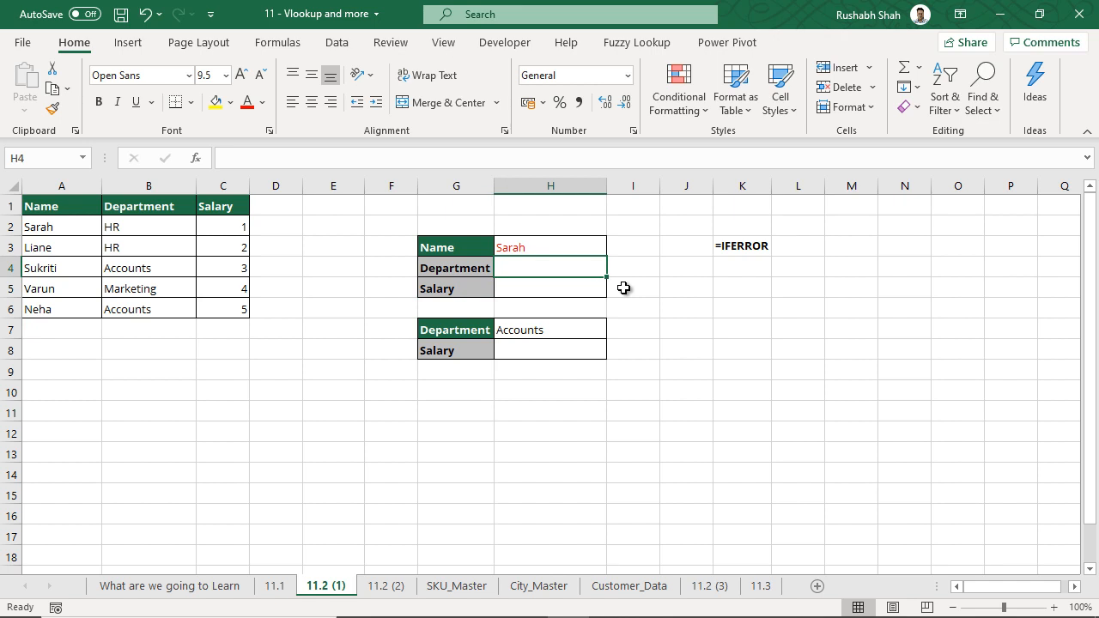
pyautogui.write('=vl')
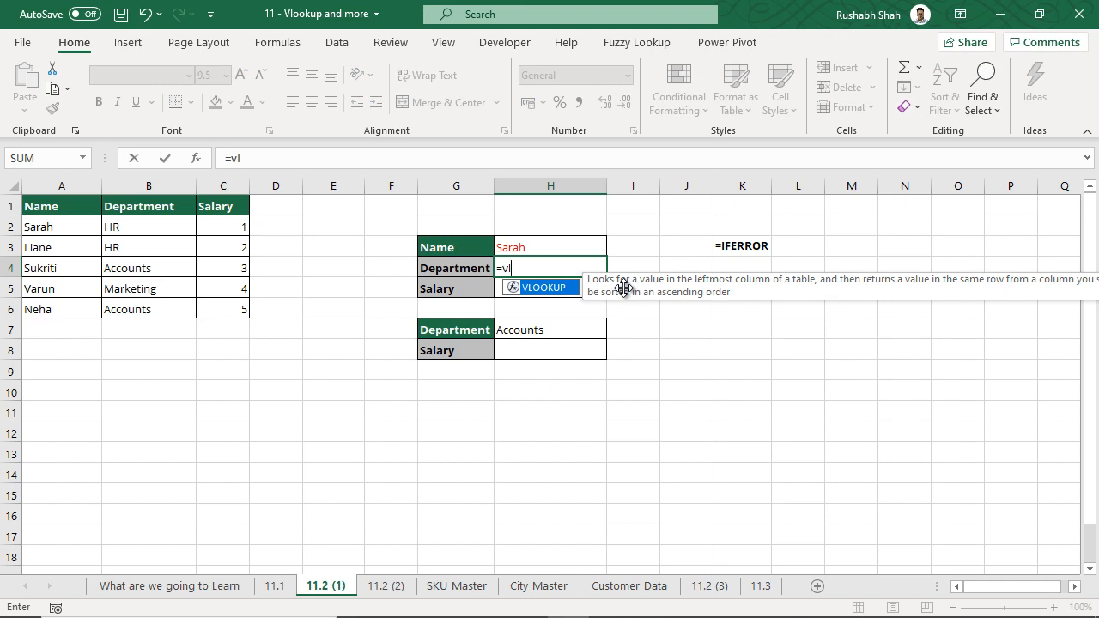
pyautogui.press('Tab')
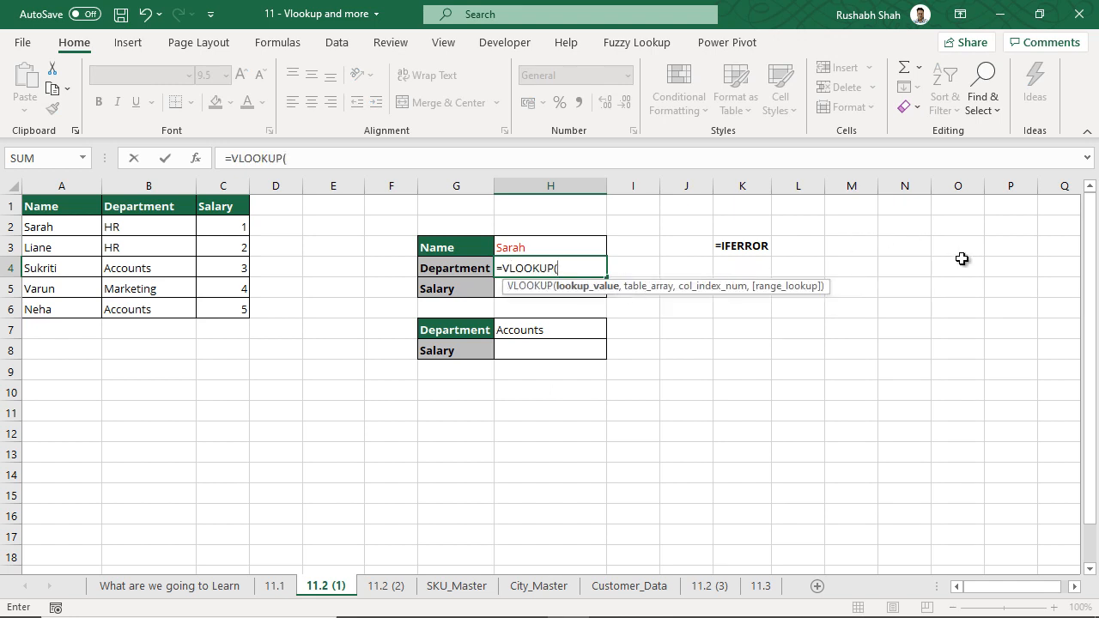
pyautogui.hotkey('alt', 'Tab')
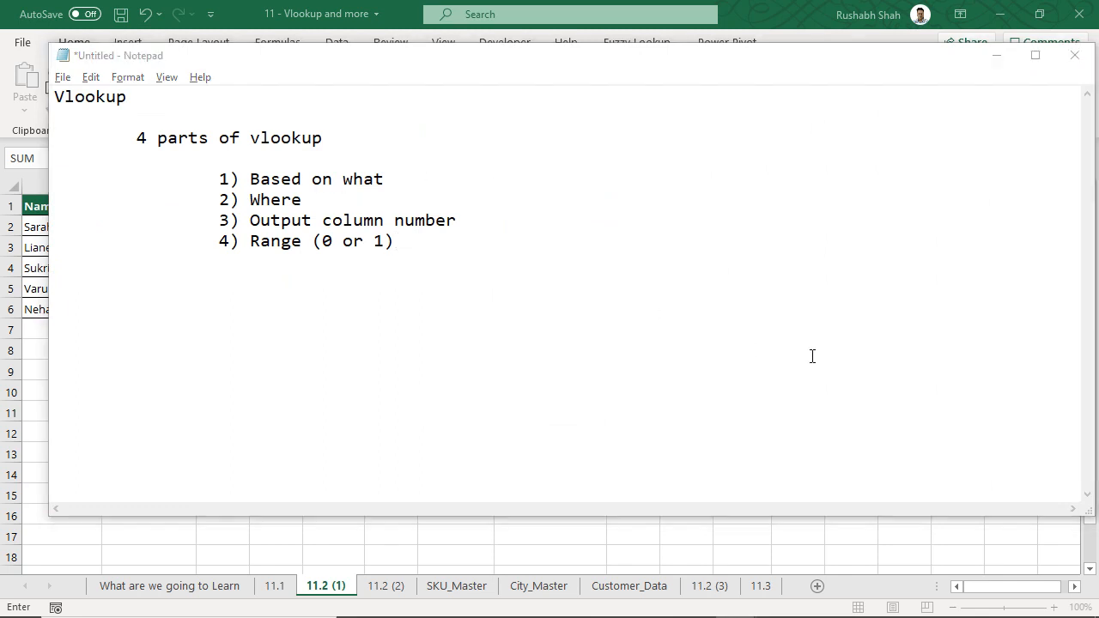
pyautogui.hotkey('alt', 'Tab')
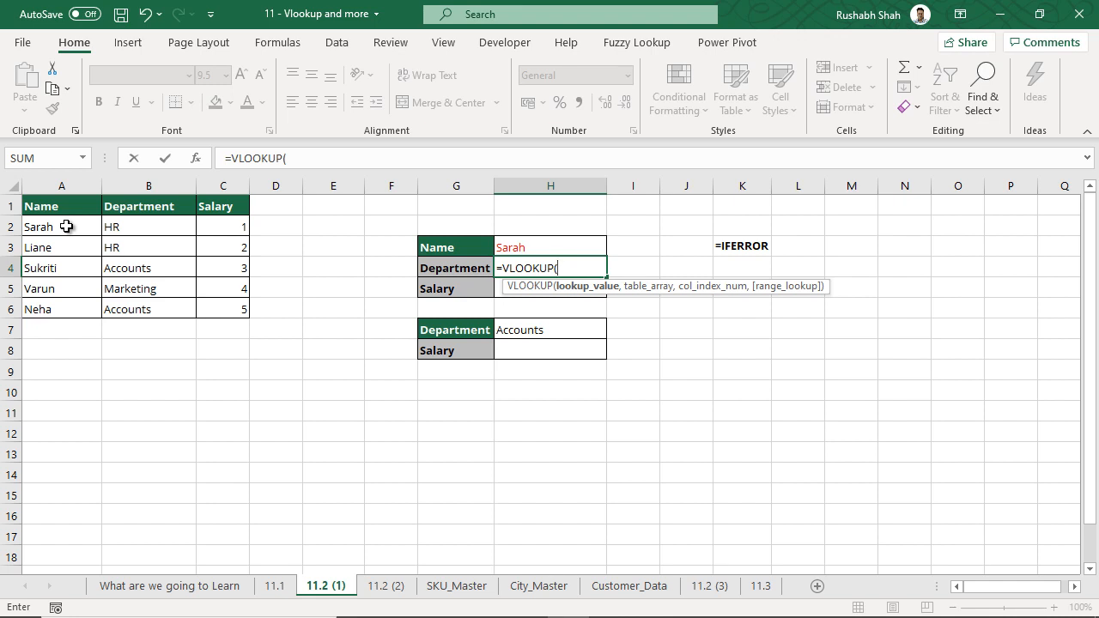
pyautogui.click(596, 251)
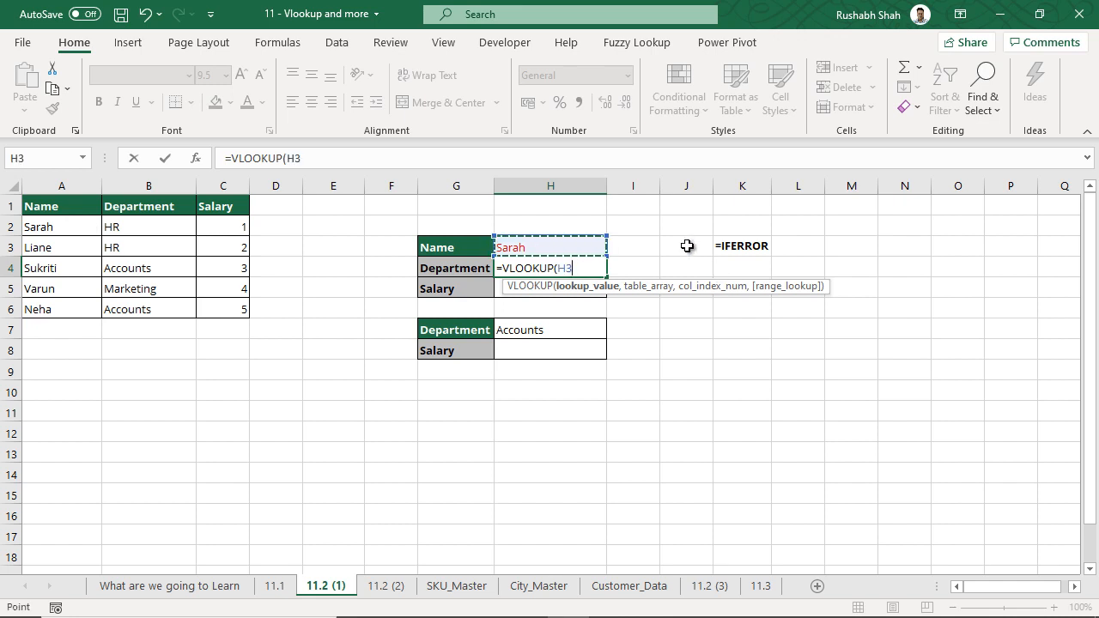
pyautogui.write(',')
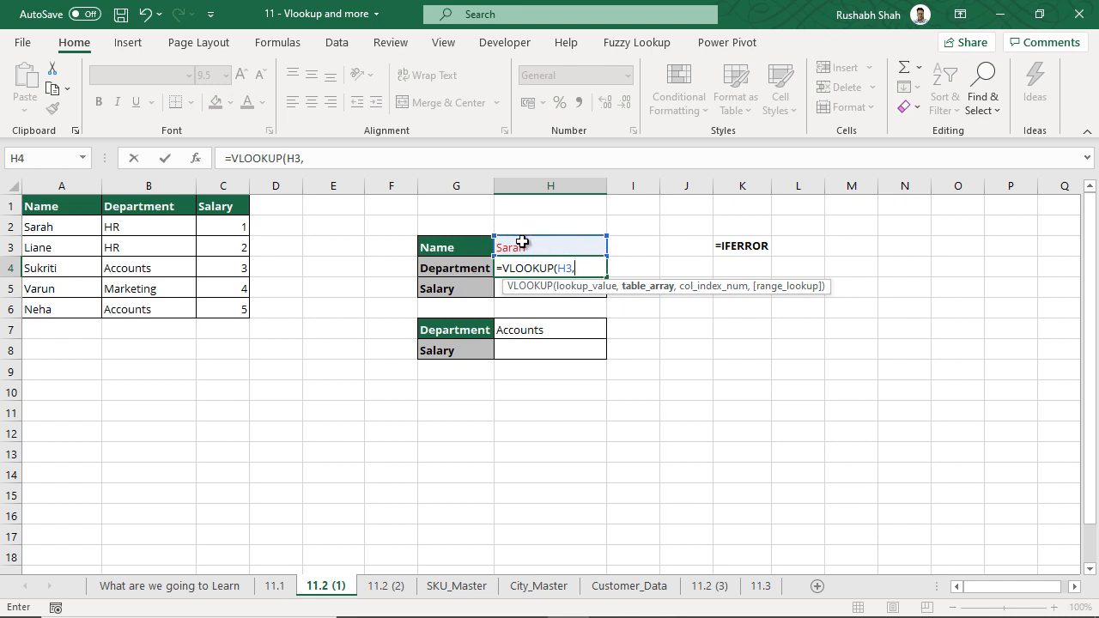
# - Check the "Where" item in the Notepad note, and add A1:C6 as the table array of the H4 formula in Excel
pyautogui.hotkey('alt', 'Tab')
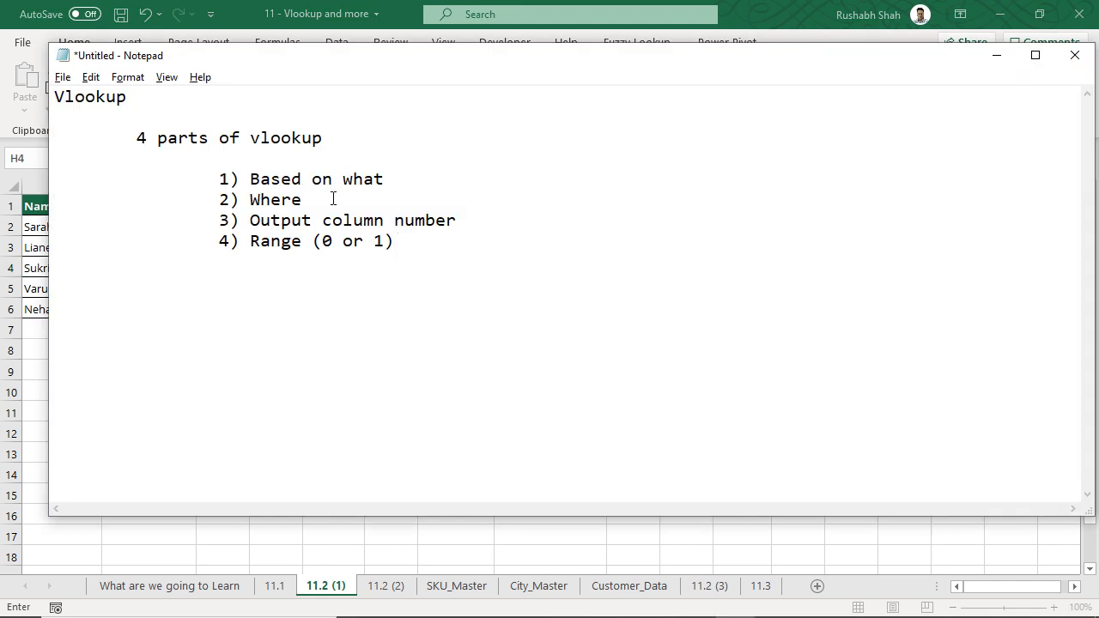
pyautogui.moveTo(344, 199); pyautogui.dragTo(250, 200)
pyautogui.hotkey('alt', 'Tab')
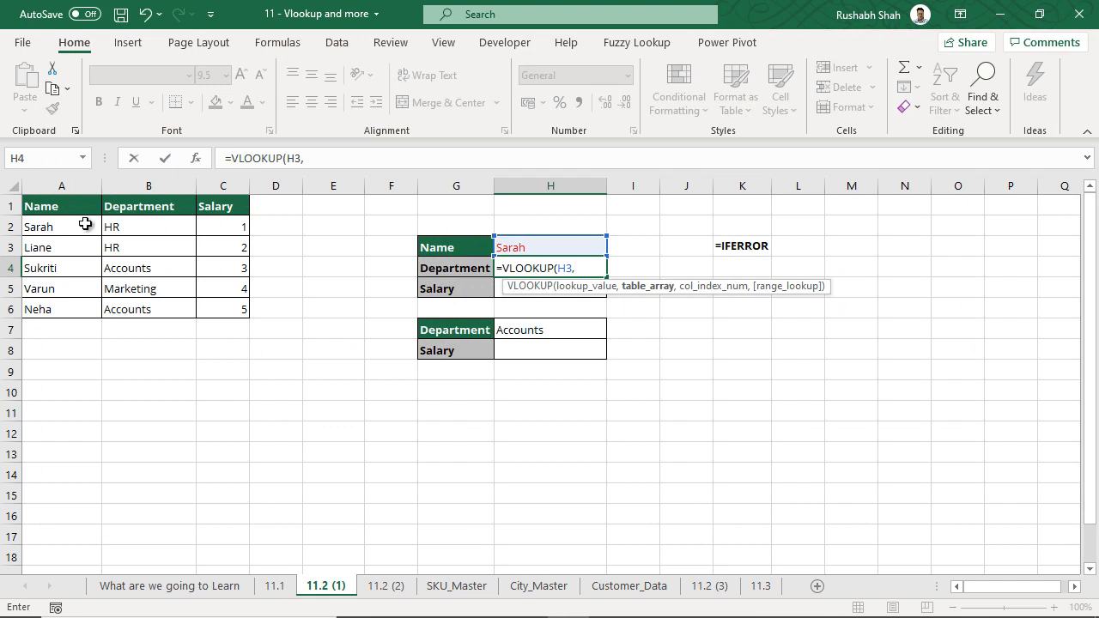
pyautogui.moveTo(44, 208); pyautogui.dragTo(228, 307)
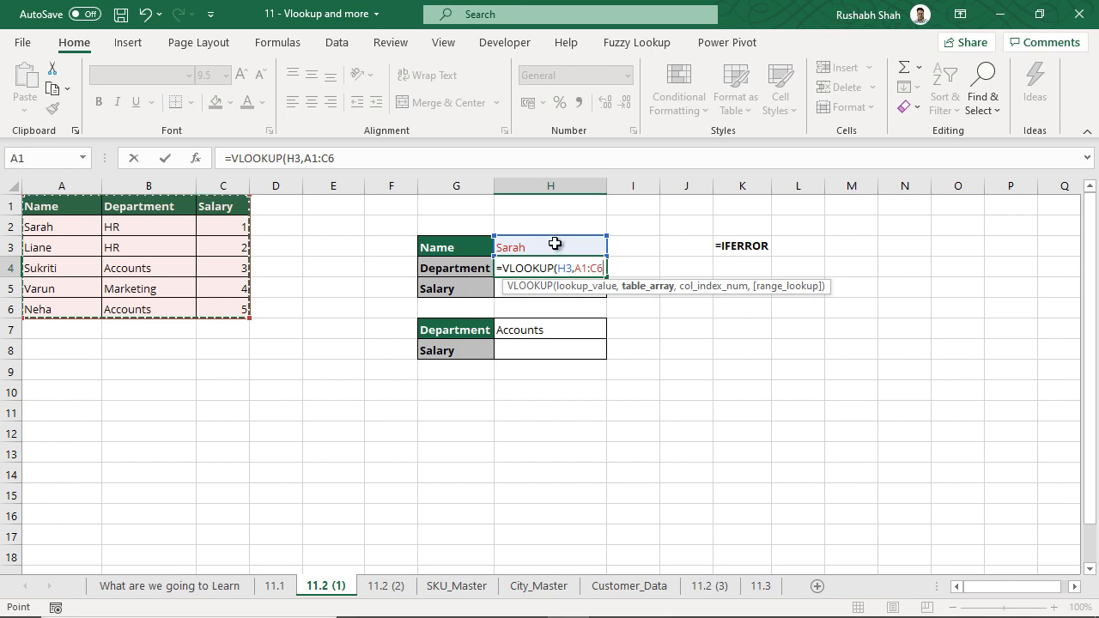
pyautogui.write(',')
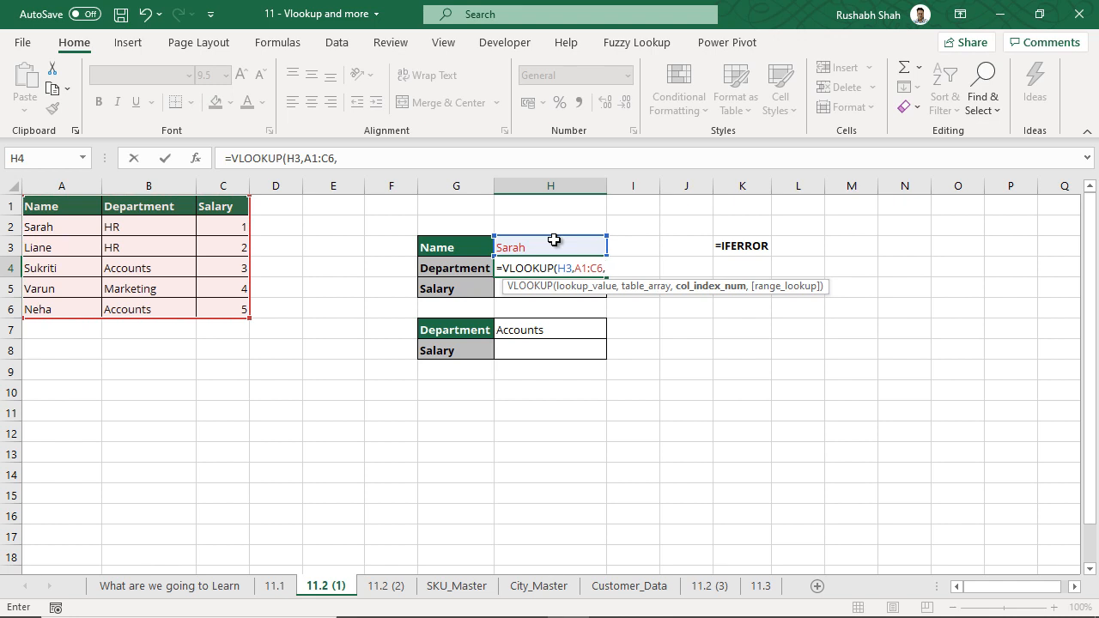
# - Review "Output column number" in the Notepad note, and complete the H4 formula in Excel as =VLOOKUP(H3,A1:C6,2,0)
pyautogui.hotkey('alt', 'Tab')
pyautogui.moveTo(251, 221); pyautogui.dragTo(485, 225)
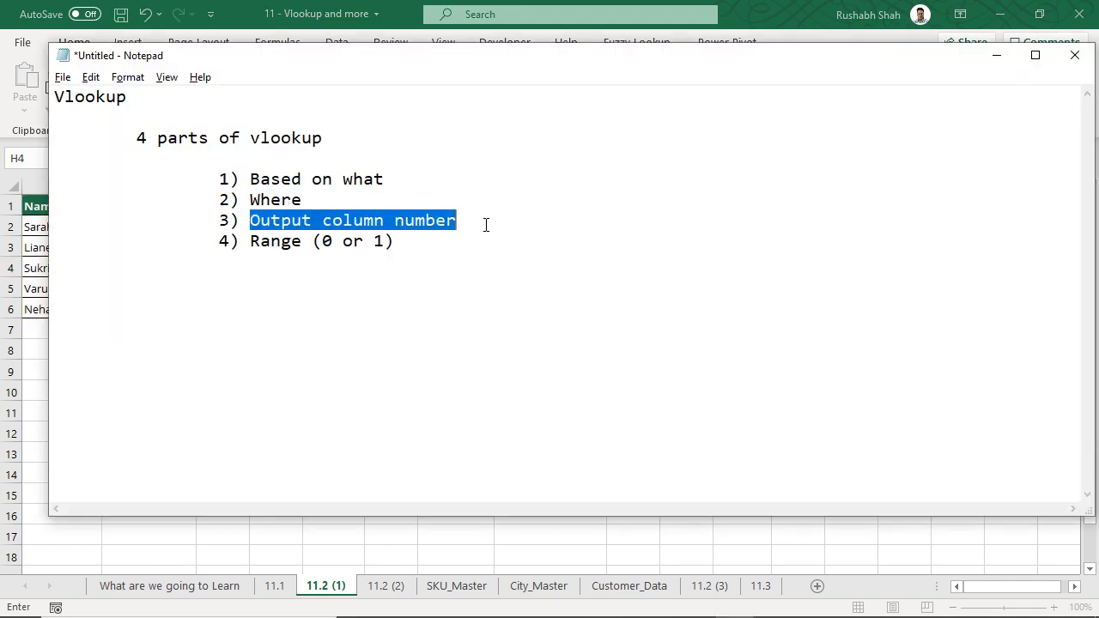
pyautogui.hotkey('alt', 'Tab')
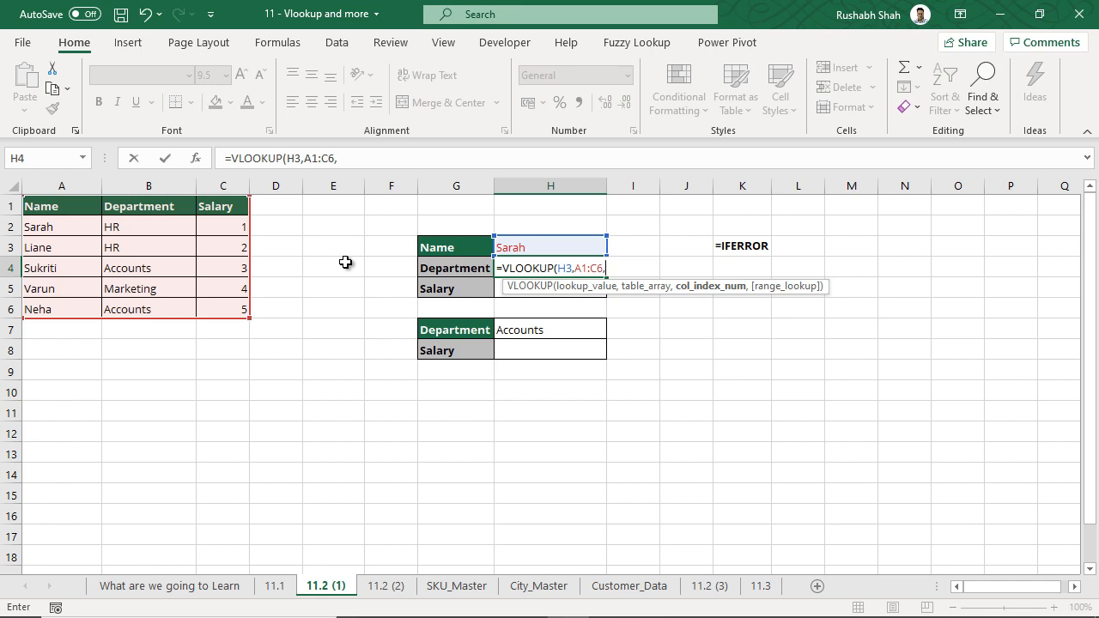
pyautogui.write('2,')
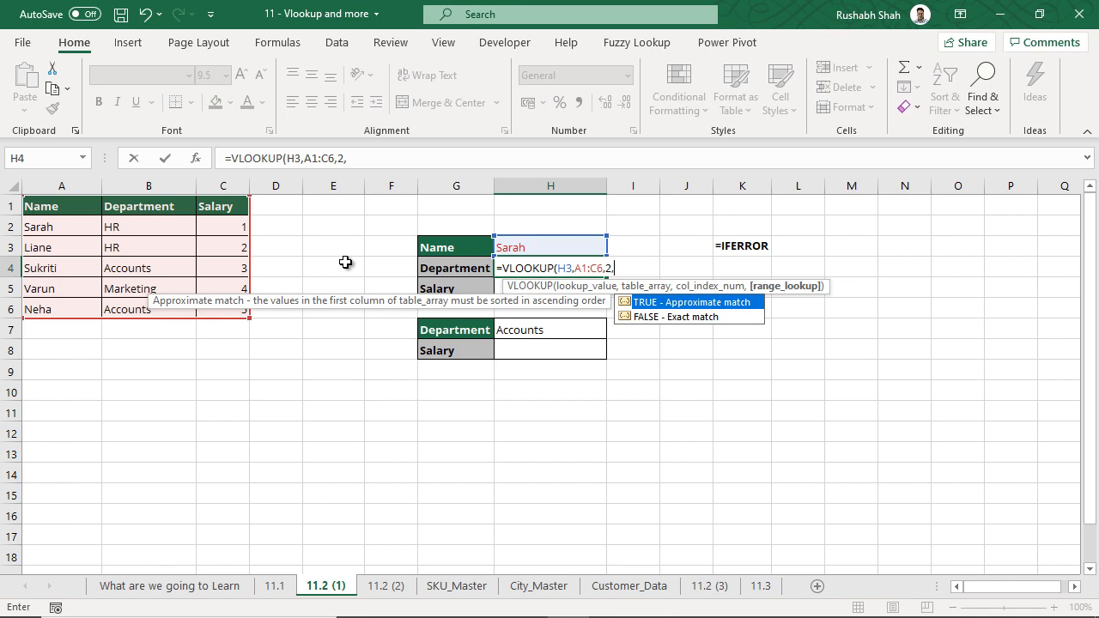
pyautogui.write('0)')
pyautogui.press('Return')
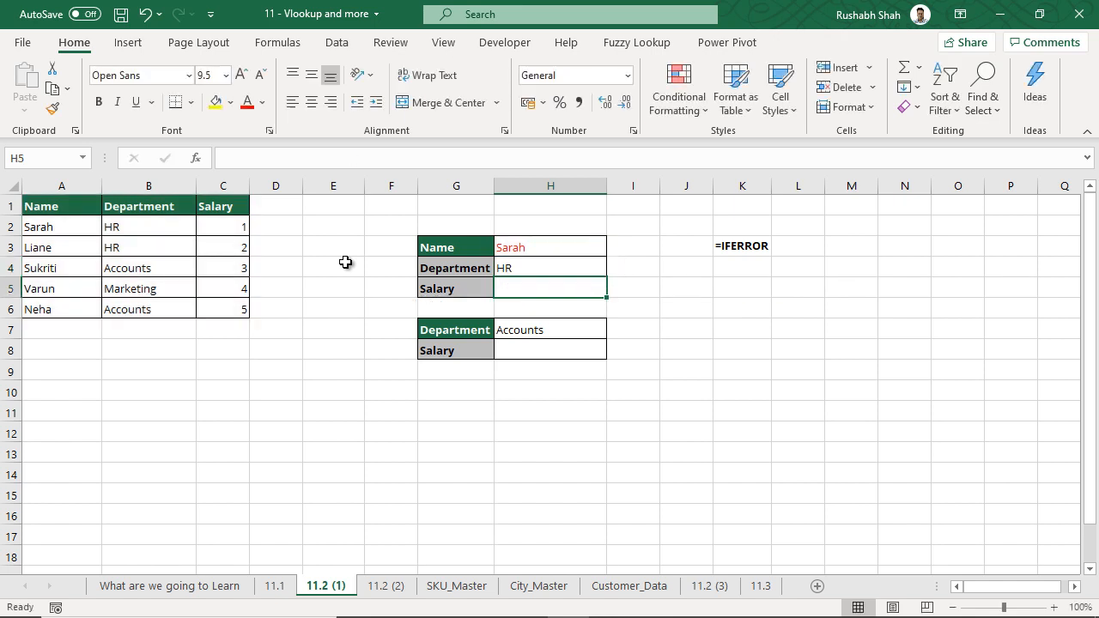
# - Test the department lookup by entering the employee name from A5 in H3, followed by the one from A3
pyautogui.press('Up')
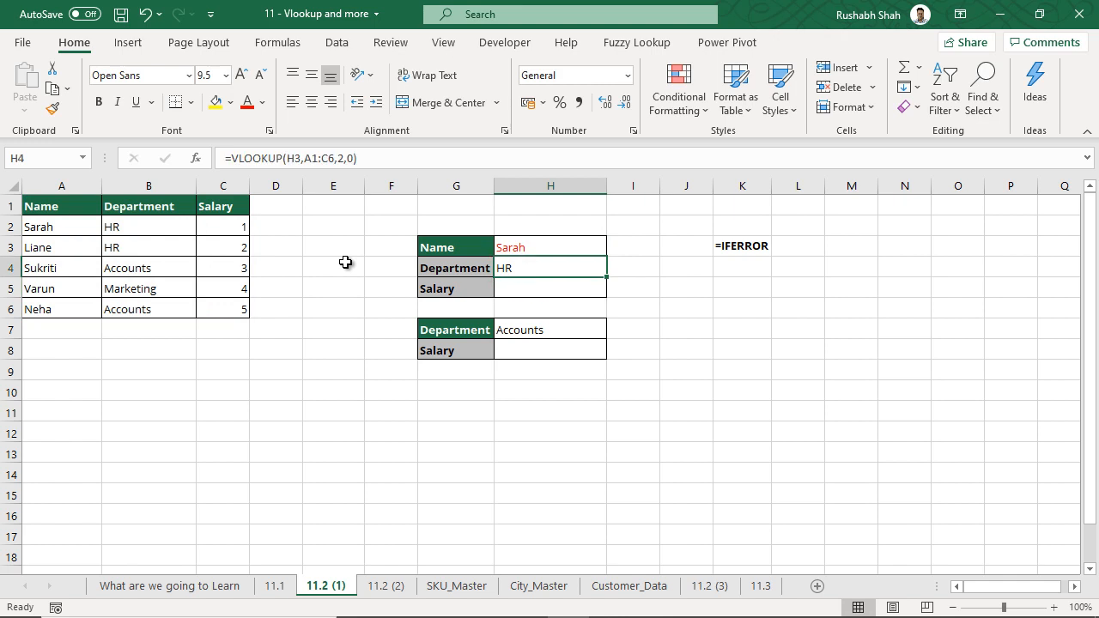
pyautogui.click(507, 248)
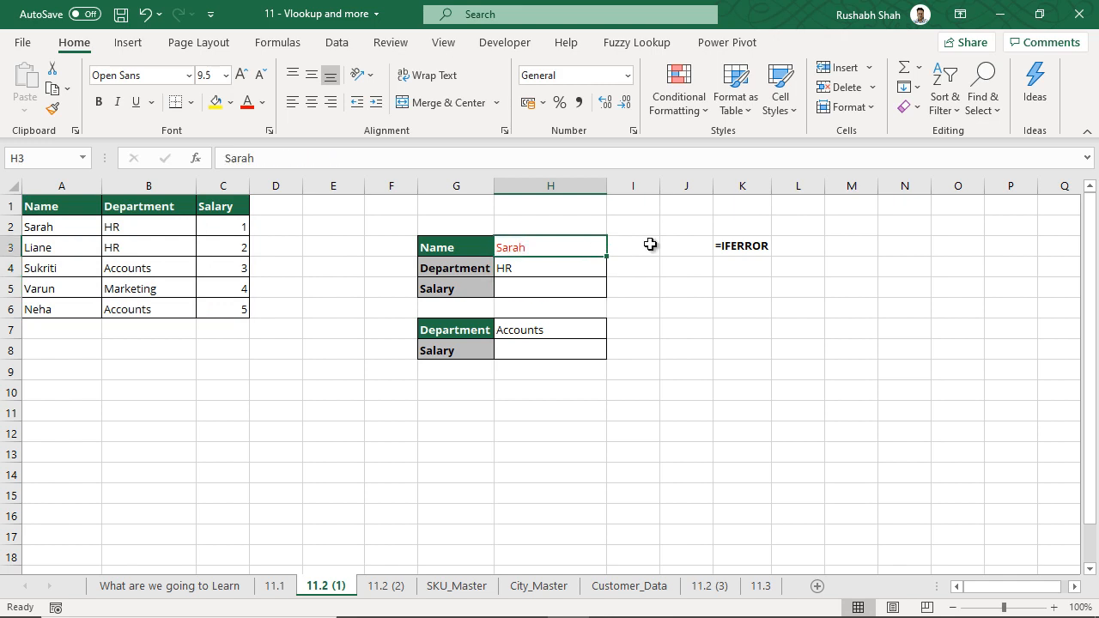
pyautogui.write('Varun')
pyautogui.press('Return')
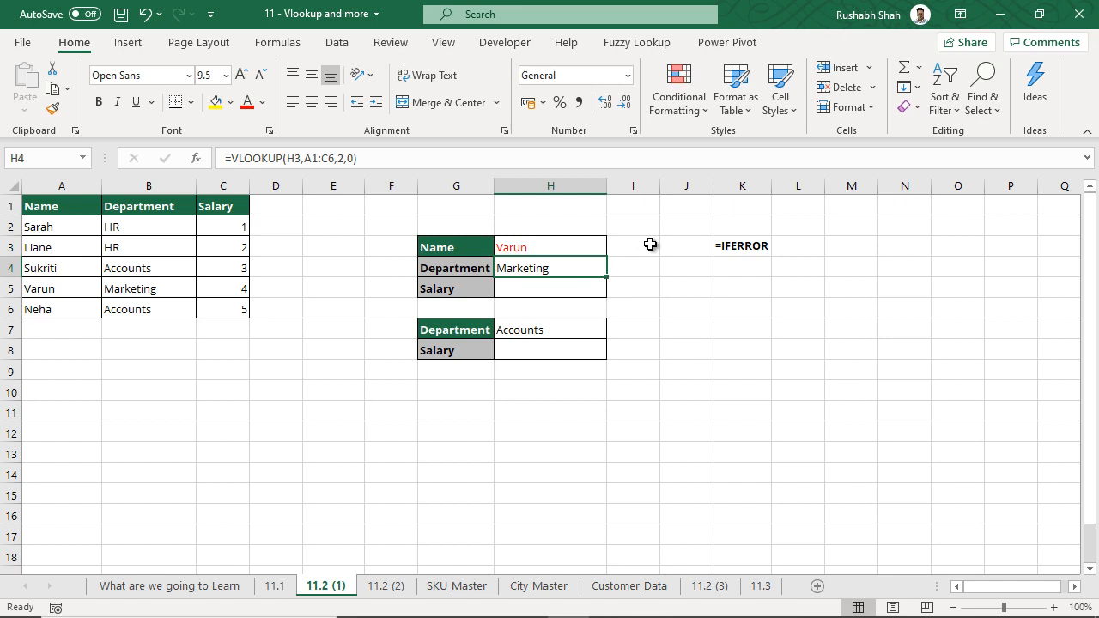
pyautogui.press('Up')
pyautogui.write('Liane')
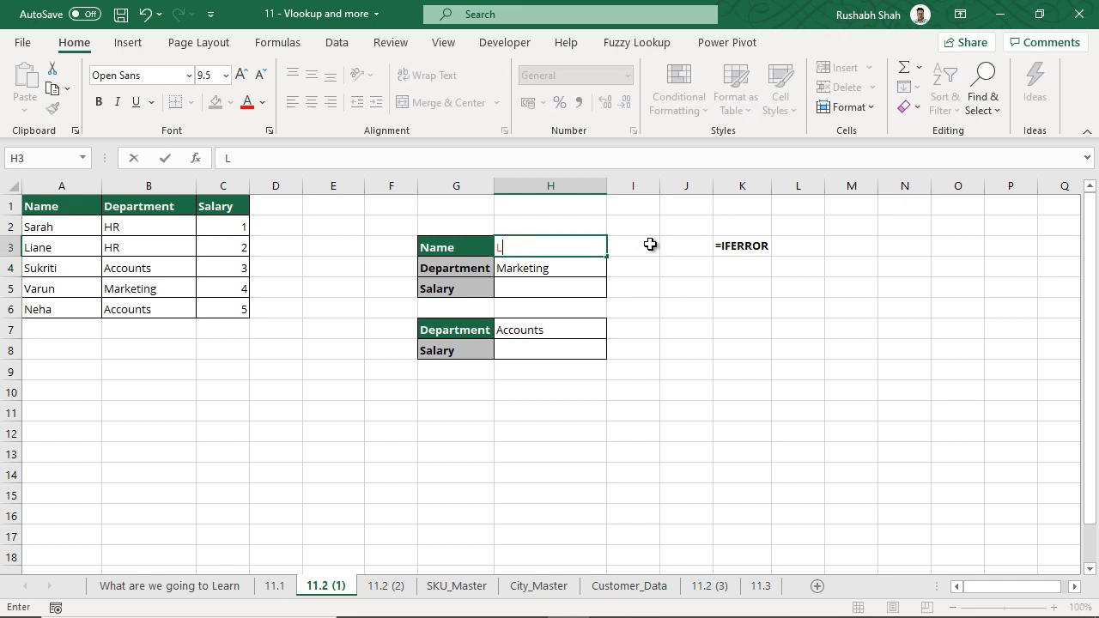
pyautogui.press('Return')
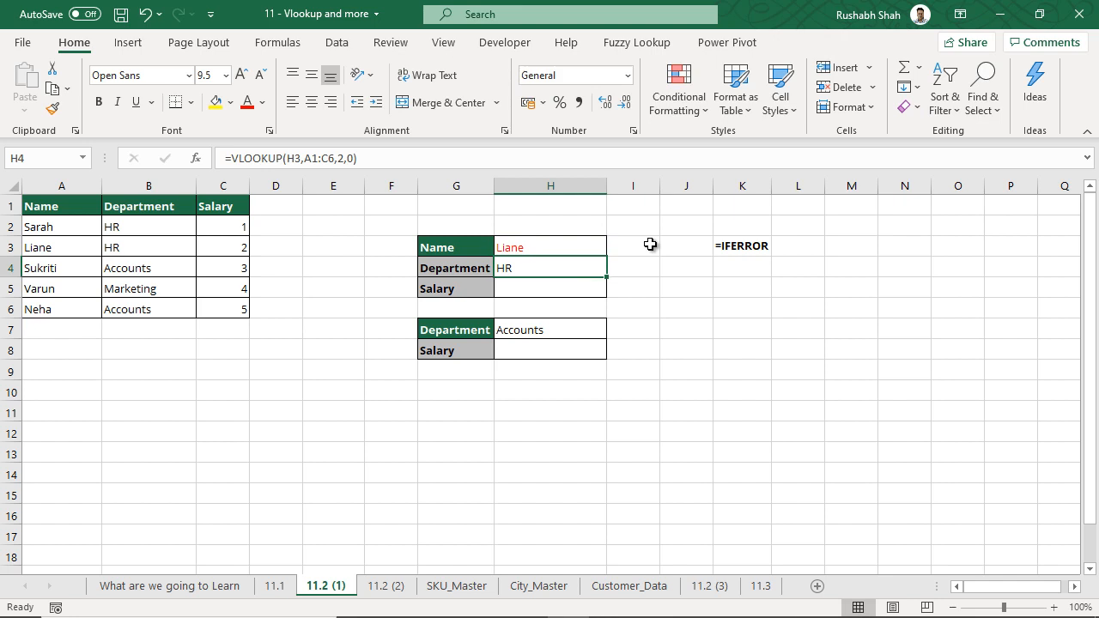
# - Enter =VLOOKUP(H3,A1:C6,3,0) in H5 to look up the employee's salary
pyautogui.press('Down')
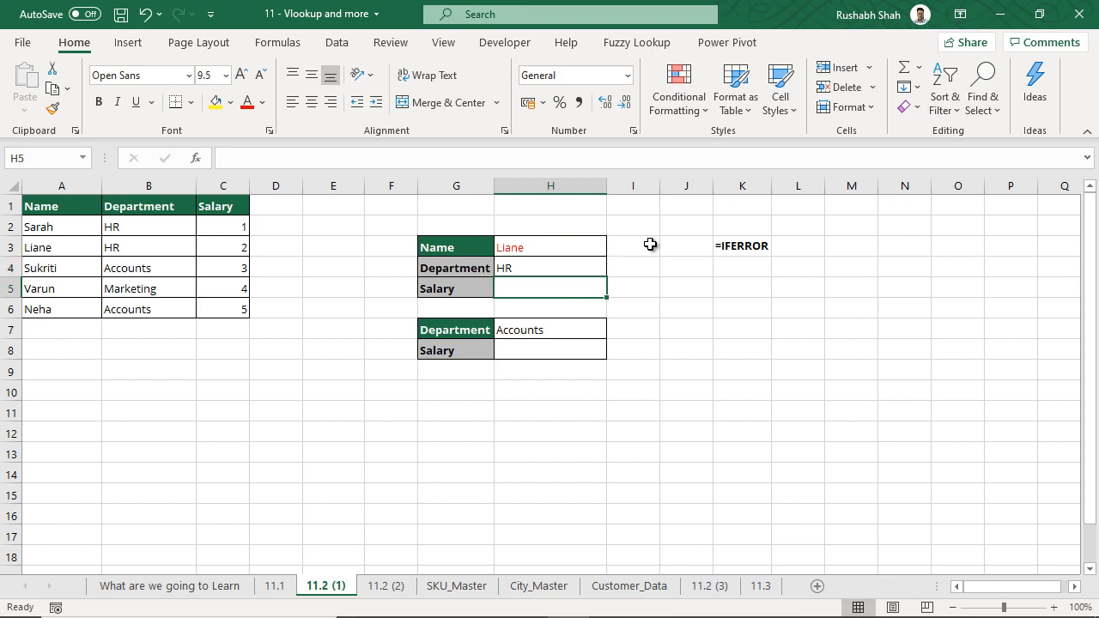
pyautogui.write('=vl')
pyautogui.press('Tab')
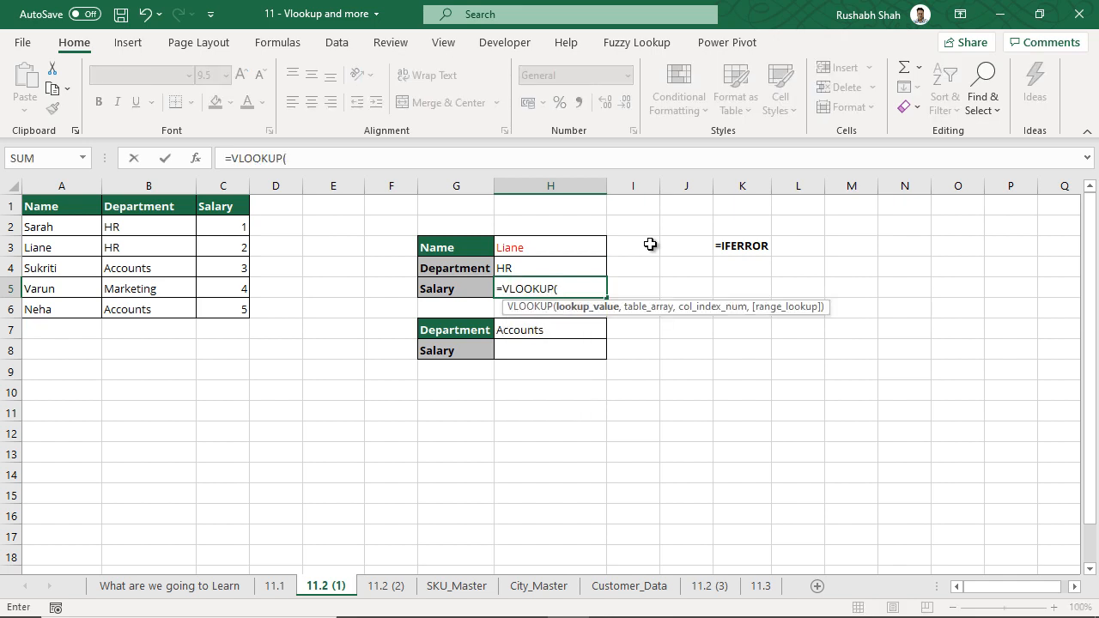
pyautogui.click(536, 247)
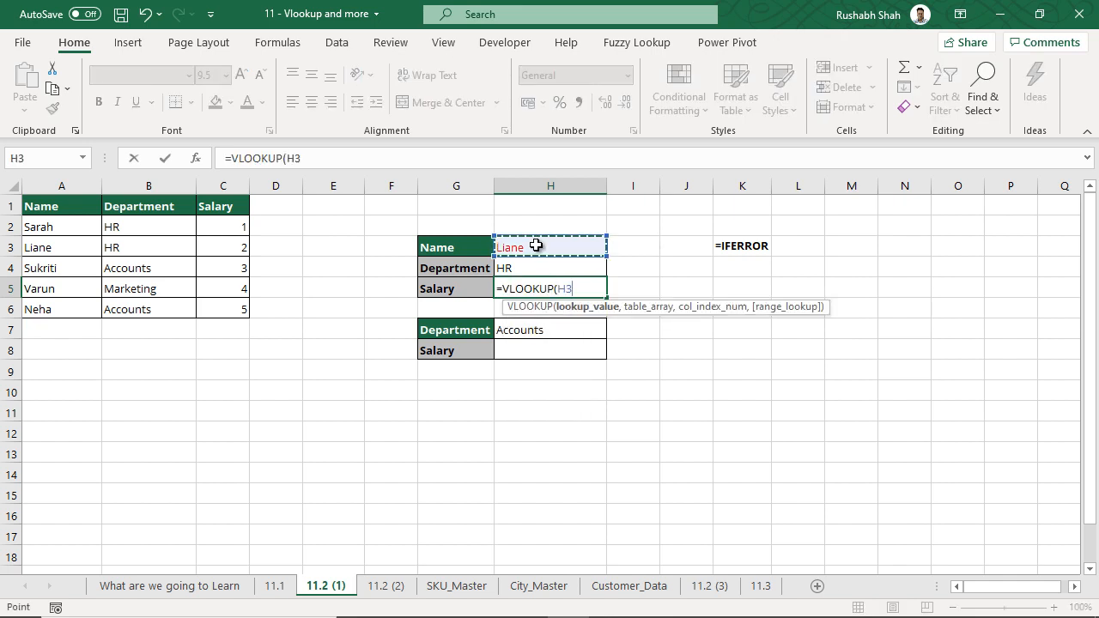
pyautogui.write(',')
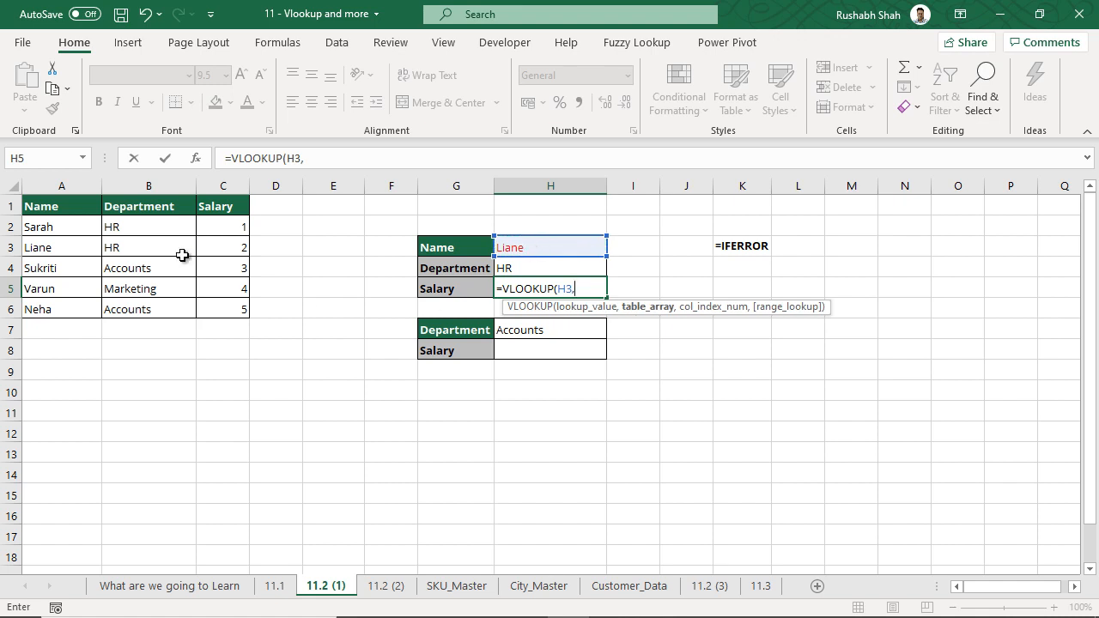
pyautogui.moveTo(79, 207); pyautogui.dragTo(221, 307)
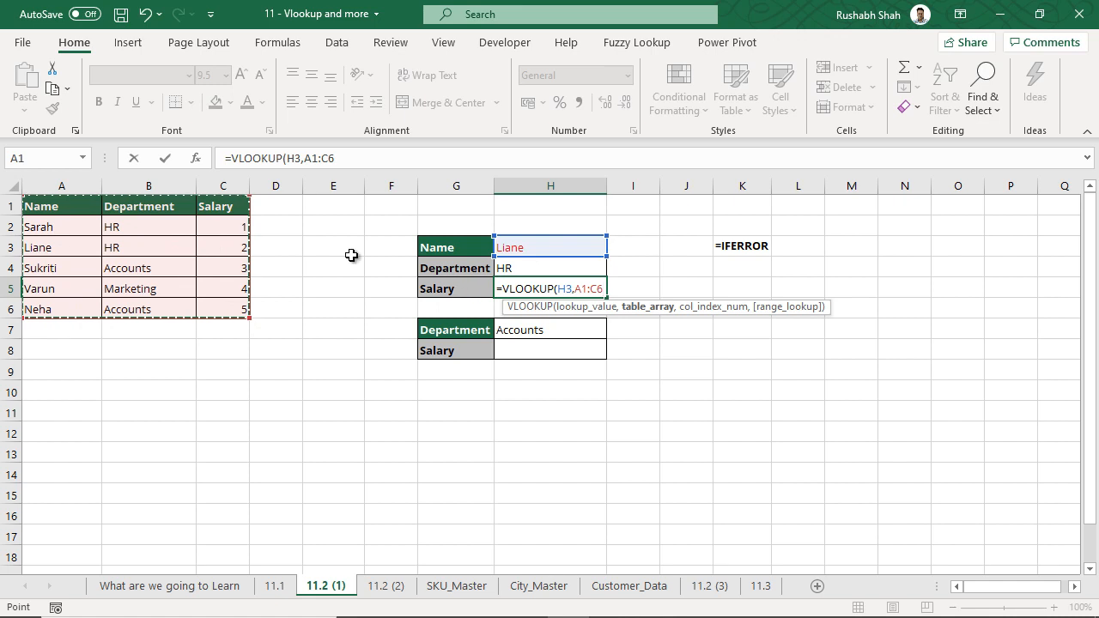
pyautogui.write(',')
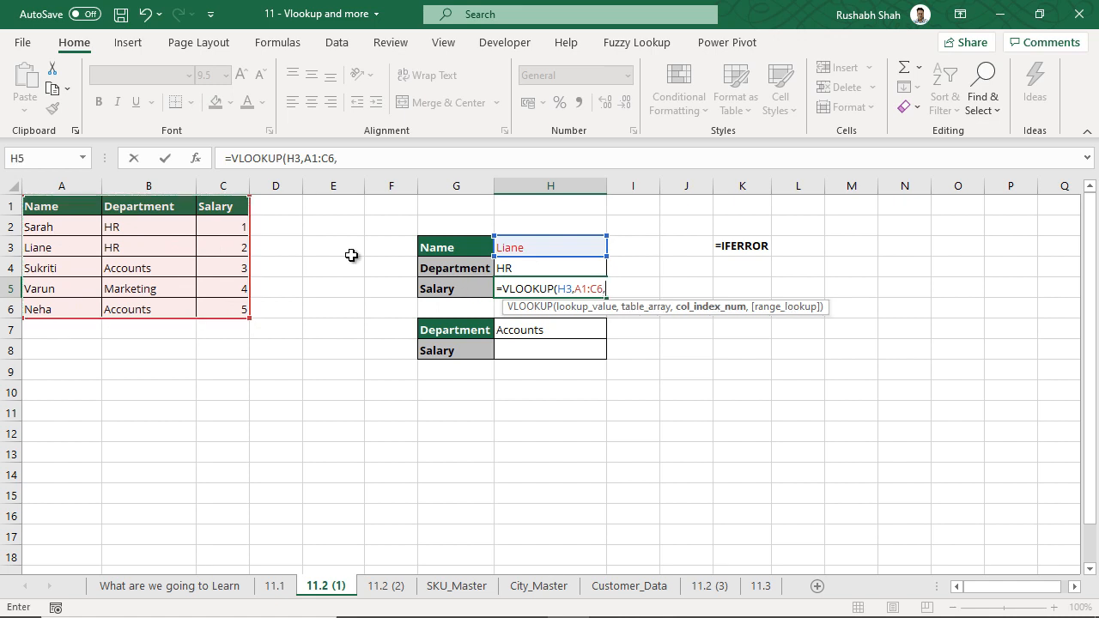
pyautogui.write('3,0)')
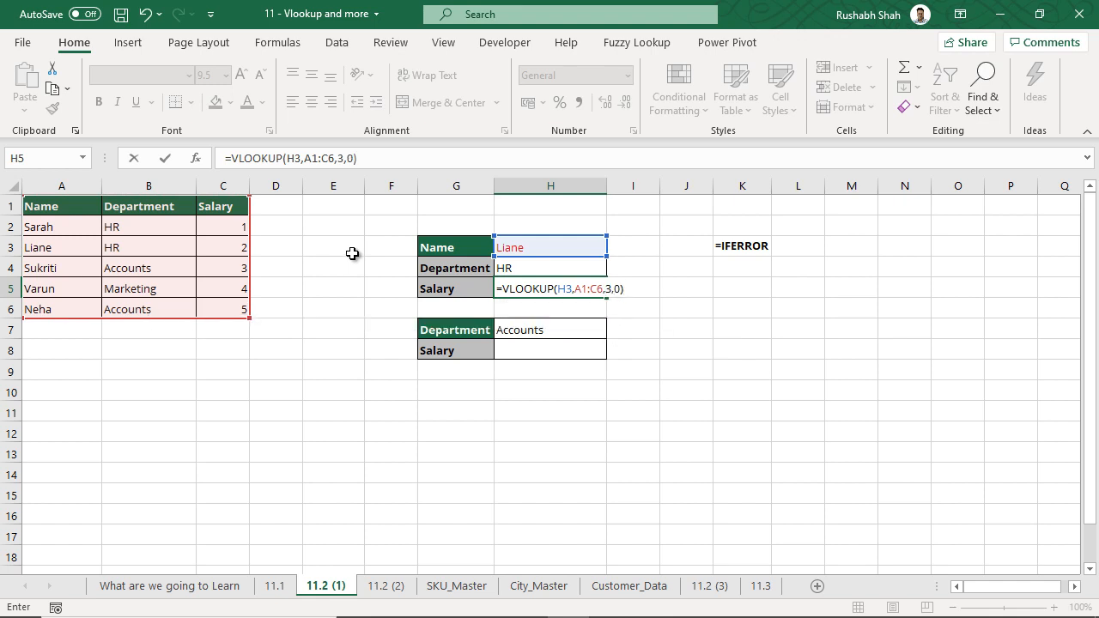
pyautogui.press('Return')
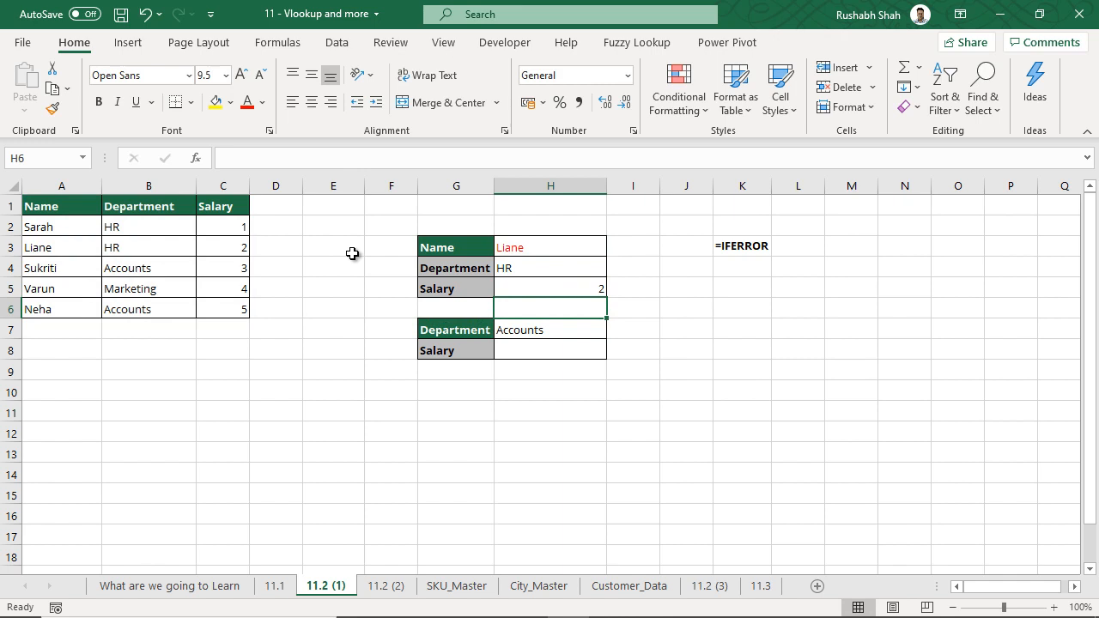
# - Replace the name in H3 with the employee name from A4 to test both lookups
pyautogui.moveTo(245, 247); pyautogui.dragTo(58, 246)
pyautogui.click(558, 243)
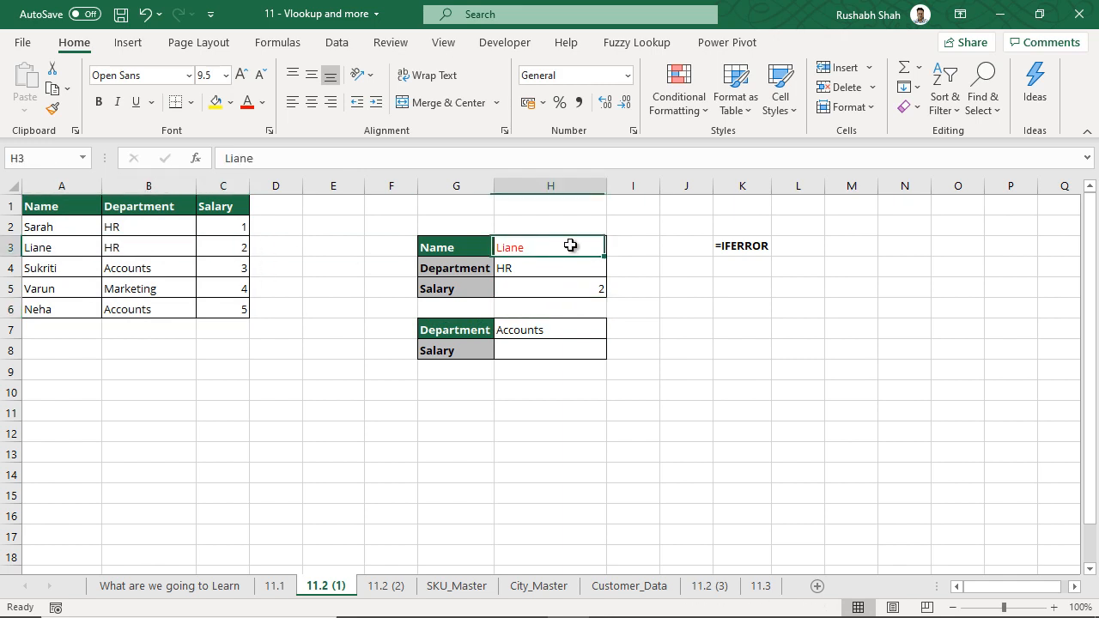
pyautogui.press('BackSpace')
pyautogui.write('Sukriti')
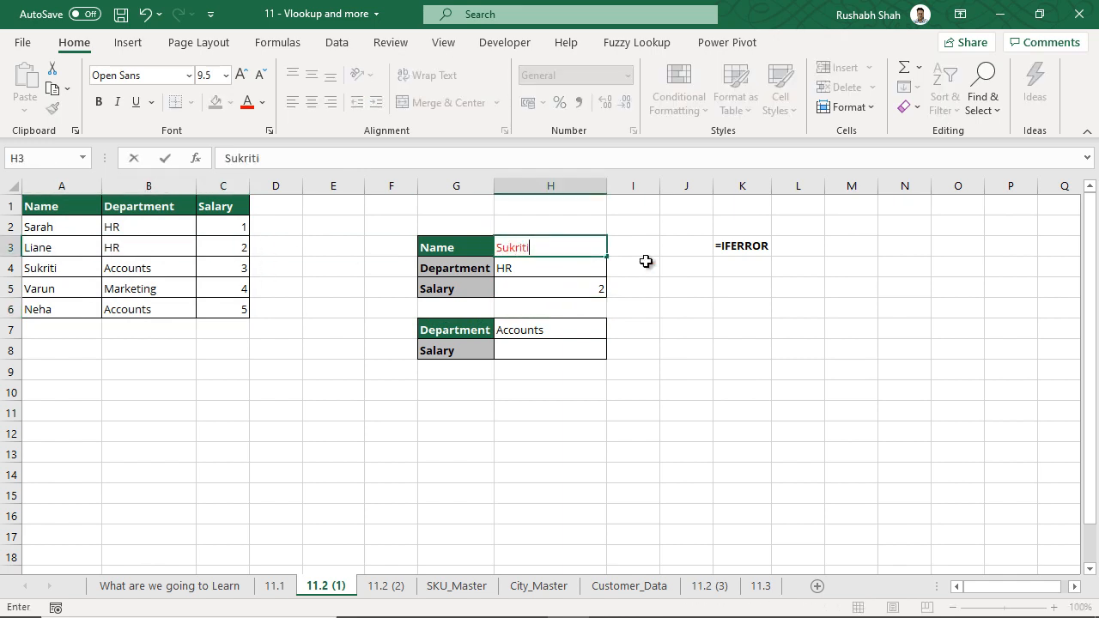
pyautogui.press('Return')
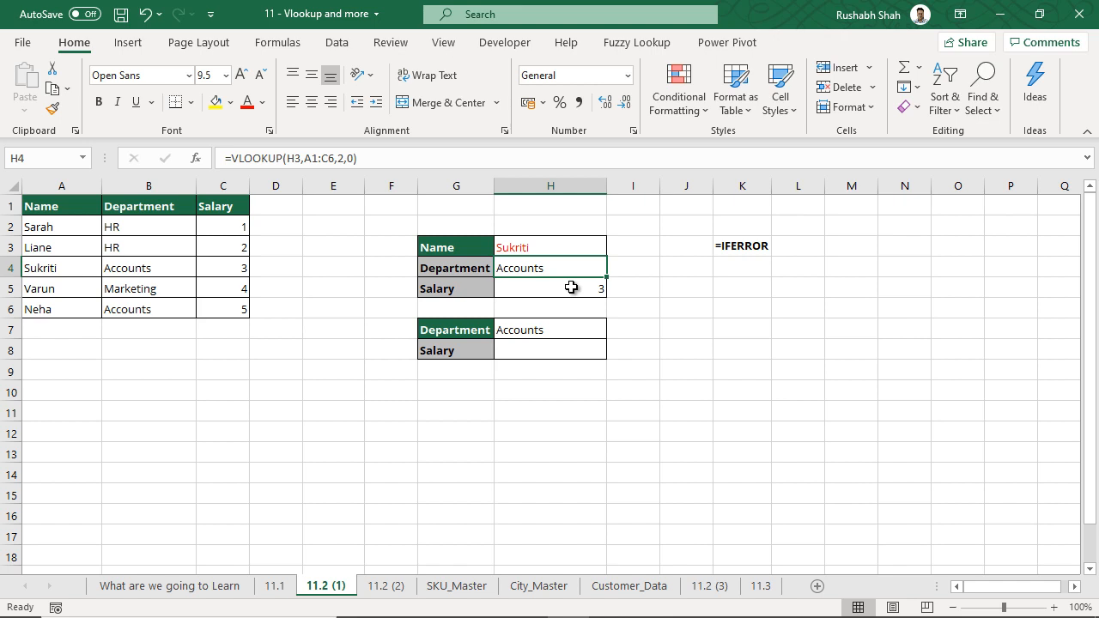
# - Apply the red font colour to the department value in H7
pyautogui.click(561, 330)
pyautogui.click(247, 101)
# - Enter =VLOOKUP(H7,B1:C6,2,0) in H8 to look up the salary for the department
pyautogui.click(555, 346)
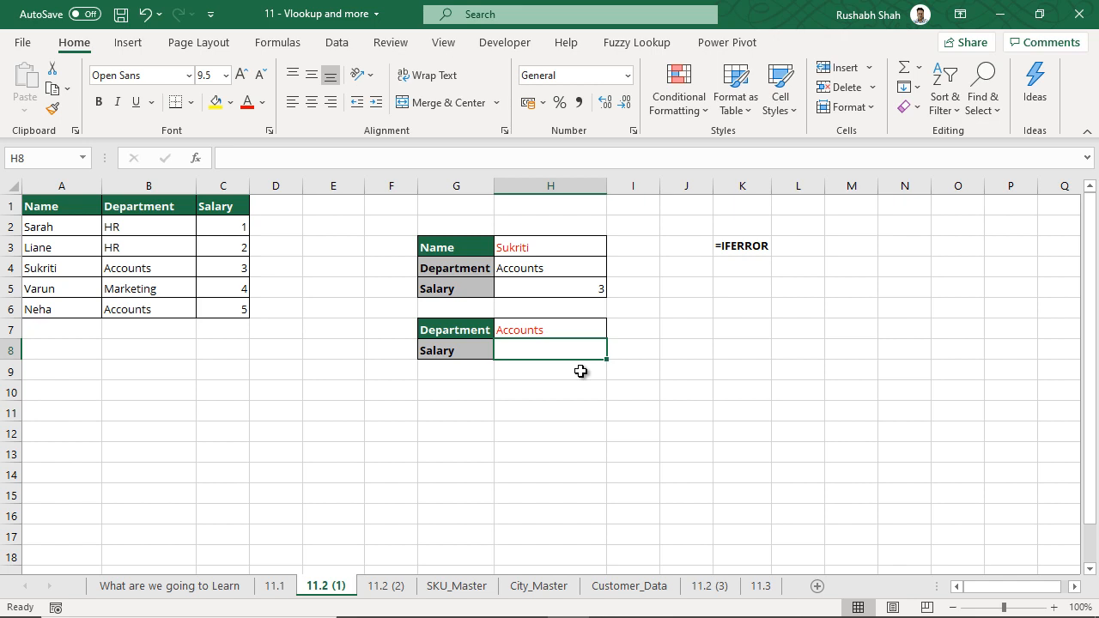
pyautogui.write('=vl')
pyautogui.press('Tab')
pyautogui.click(579, 328)
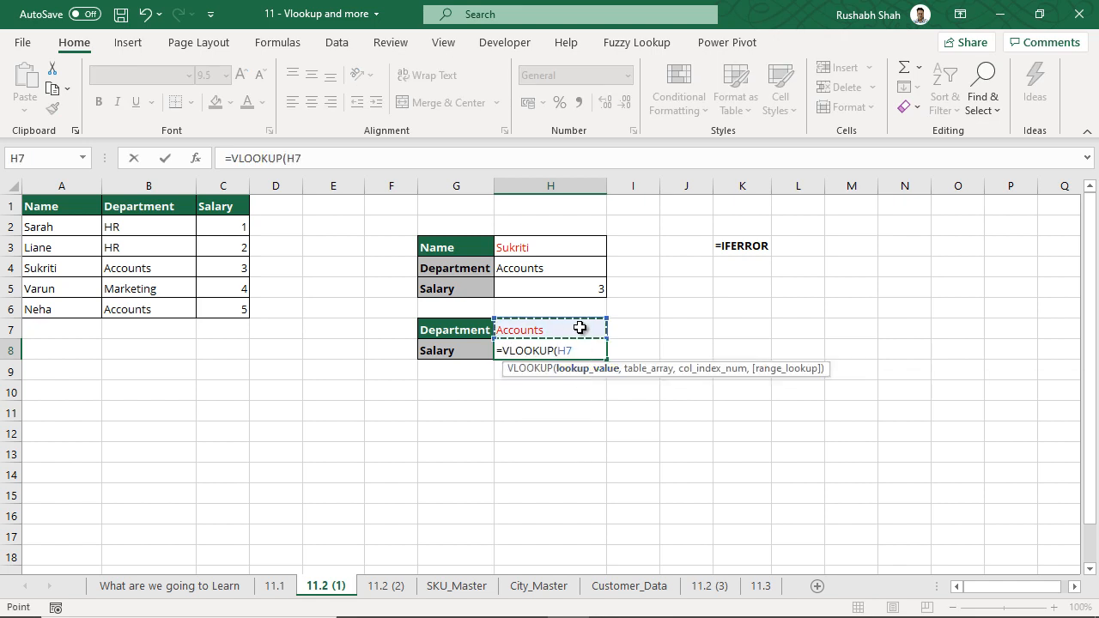
pyautogui.write(',')
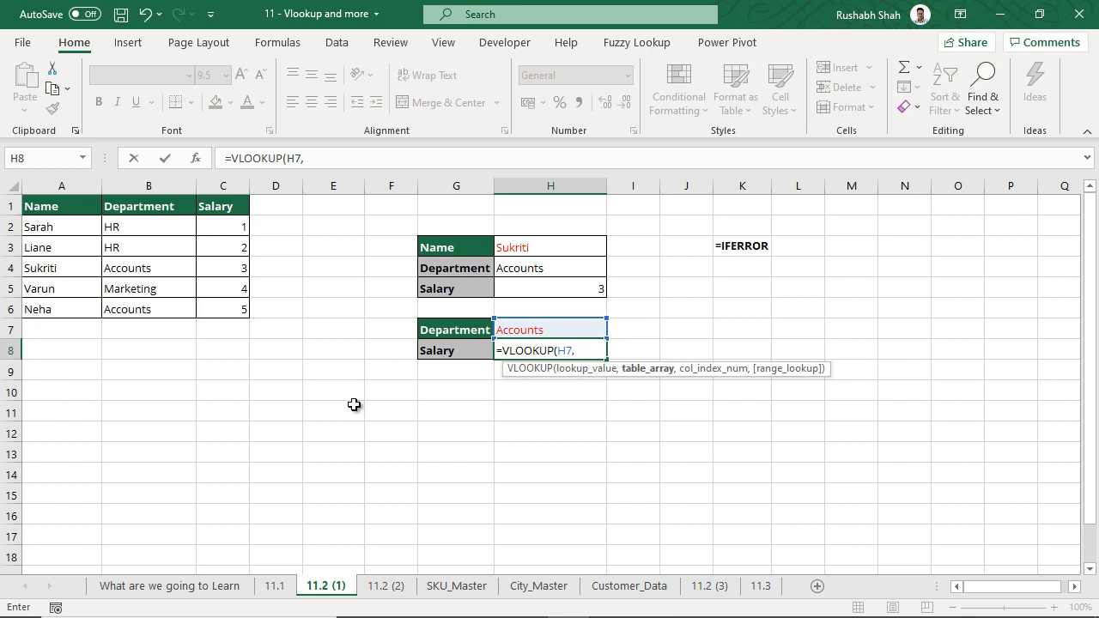
pyautogui.hotkey('alt', 'Tab')
pyautogui.moveTo(257, 197); pyautogui.dragTo(356, 204)
pyautogui.hotkey('alt', 'Tab')
pyautogui.moveTo(153, 208); pyautogui.dragTo(223, 311)
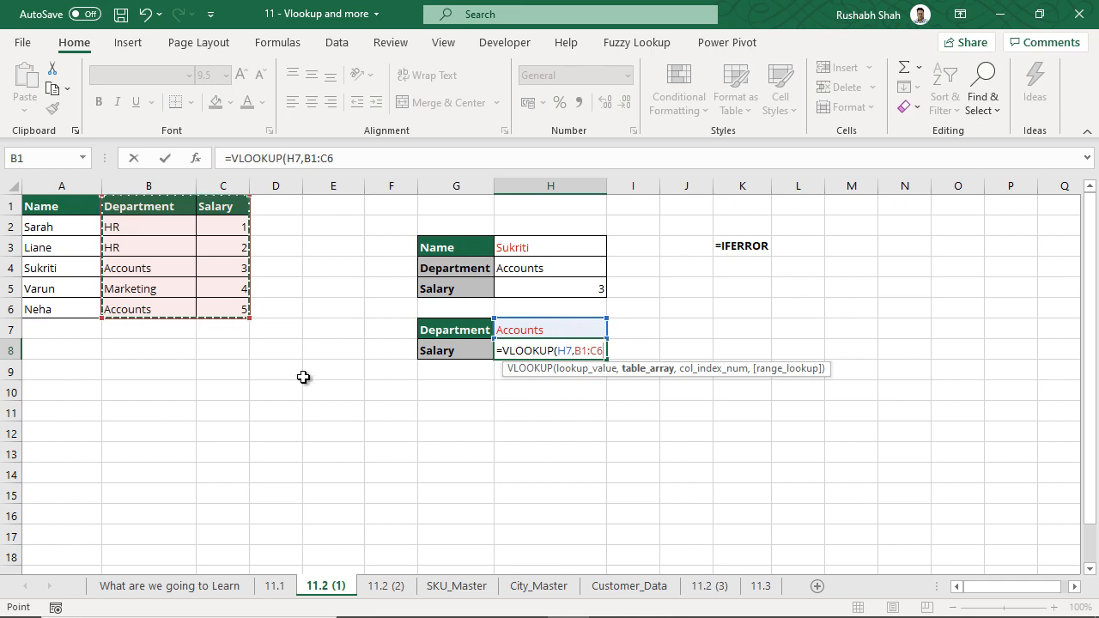
pyautogui.write(',')
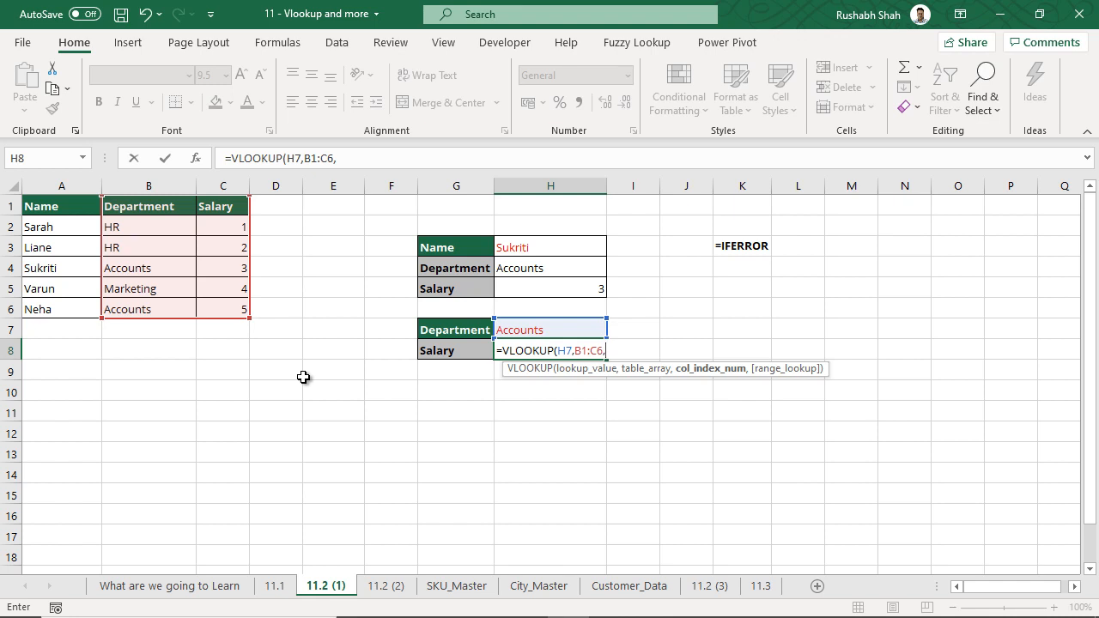
pyautogui.write('2,0)')
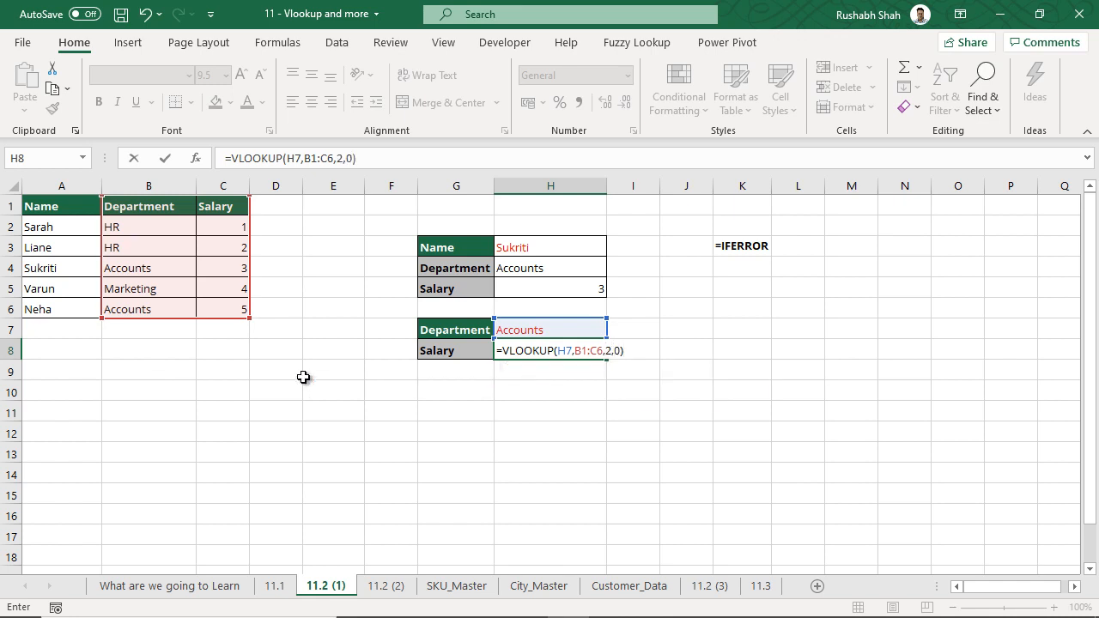
pyautogui.press('Return')
# - Test the salary lookup by changing the department in H7 to Marketing, followed by HR
pyautogui.moveTo(142, 272); pyautogui.dragTo(226, 267)
pyautogui.click(539, 332)
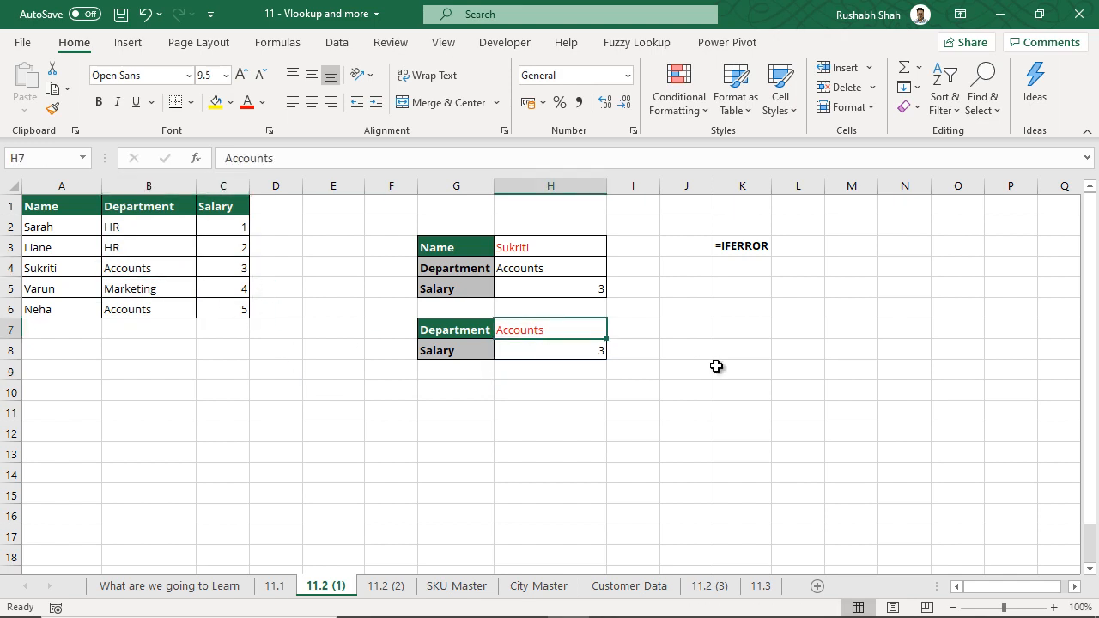
pyautogui.write('Marketing')
pyautogui.press('Return')
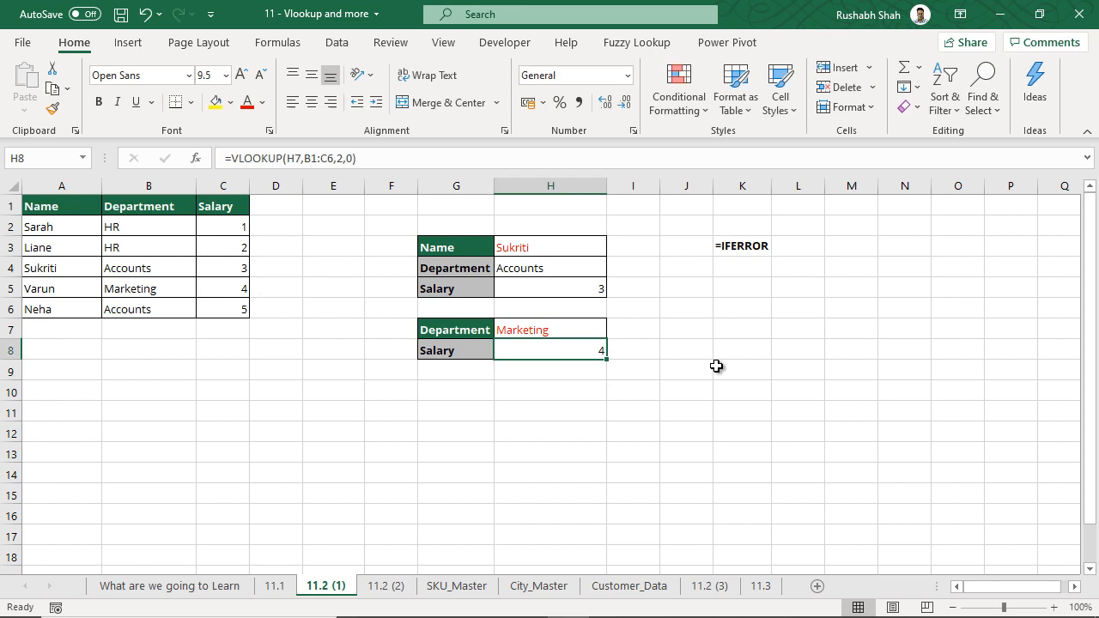
pyautogui.press('Up')
pyautogui.write('HR')
pyautogui.press('Return')
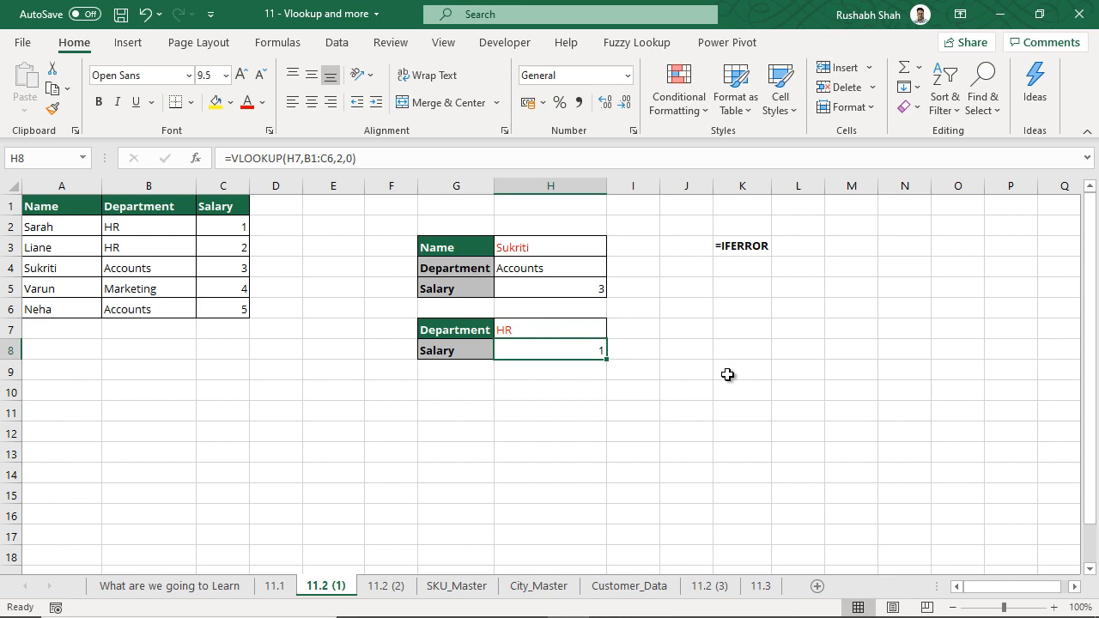
# - Fill the repeated department entries and their salaries in B3:C3 and B6:C6 with yellow
pyautogui.moveTo(153, 254); pyautogui.dragTo(215, 253)
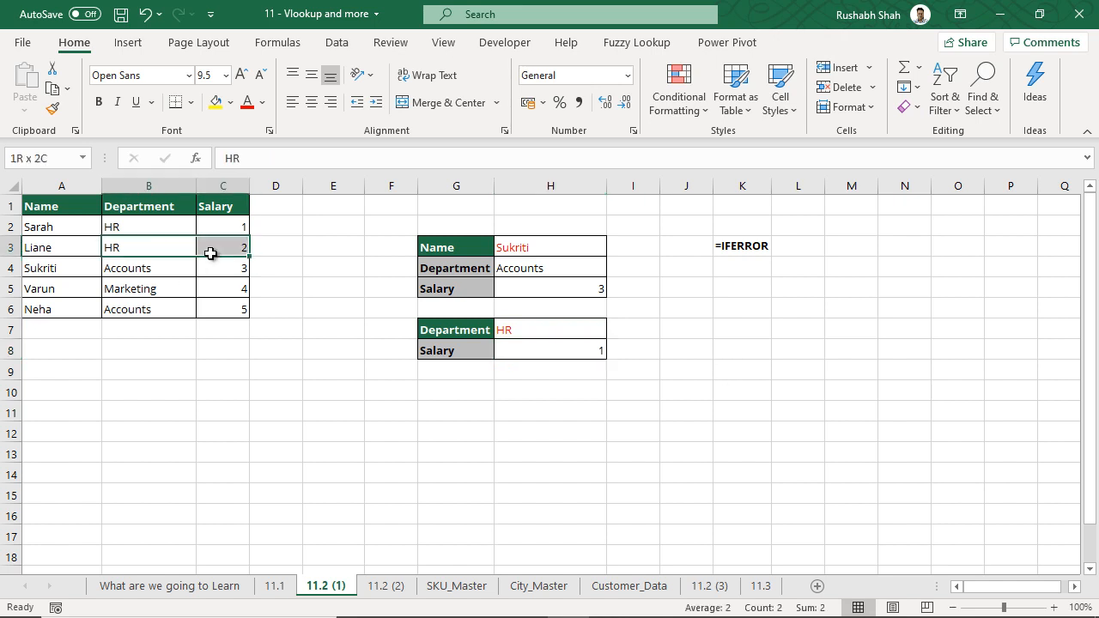
pyautogui.click(215, 102)
pyautogui.moveTo(184, 304); pyautogui.dragTo(226, 304)
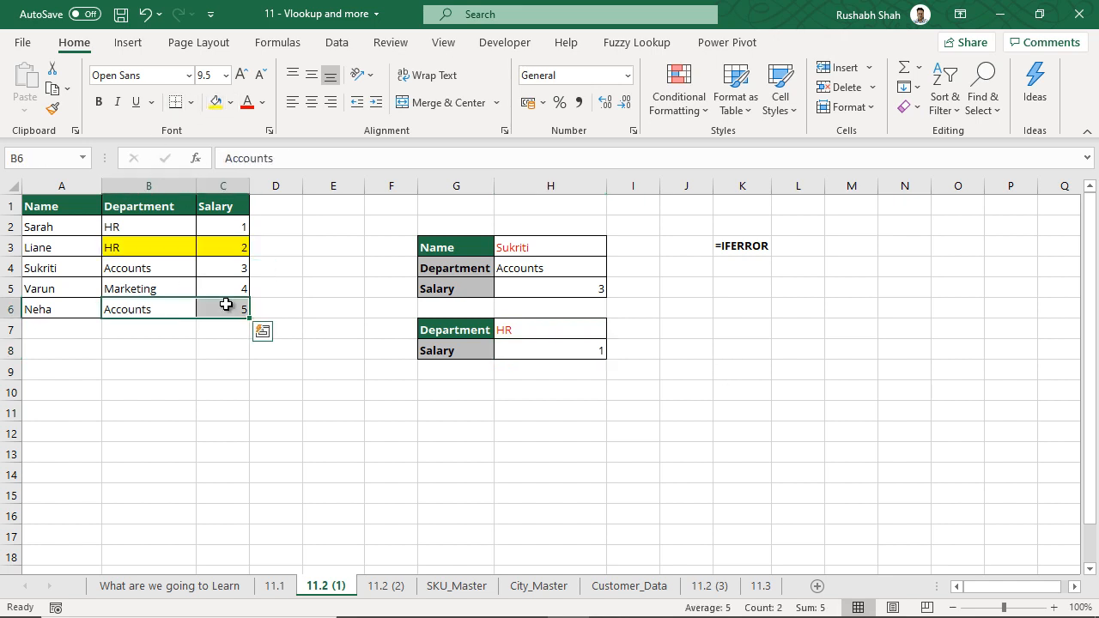
pyautogui.click(216, 103)
pyautogui.click(585, 322)
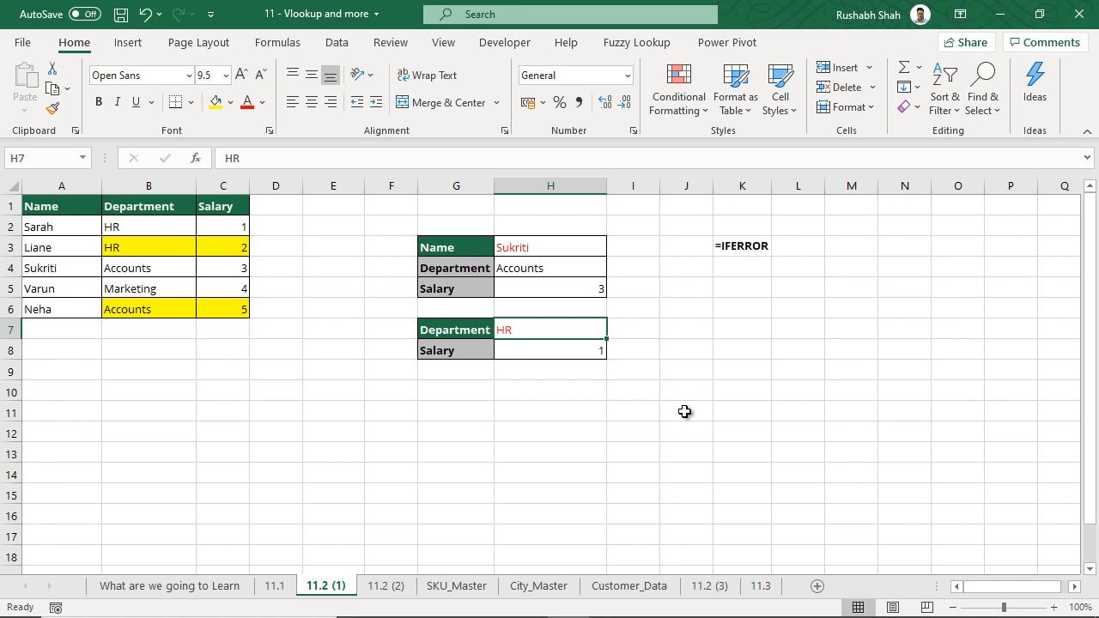
pyautogui.moveTo(158, 246); pyautogui.dragTo(215, 249)
pyautogui.moveTo(170, 307); pyautogui.dragTo(219, 302)
pyautogui.click(596, 329)
# - Enter a name that is missing from the table in H3 and check the department and salary lookups
pyautogui.click(573, 249)
pyautogui.write('Rushabh')
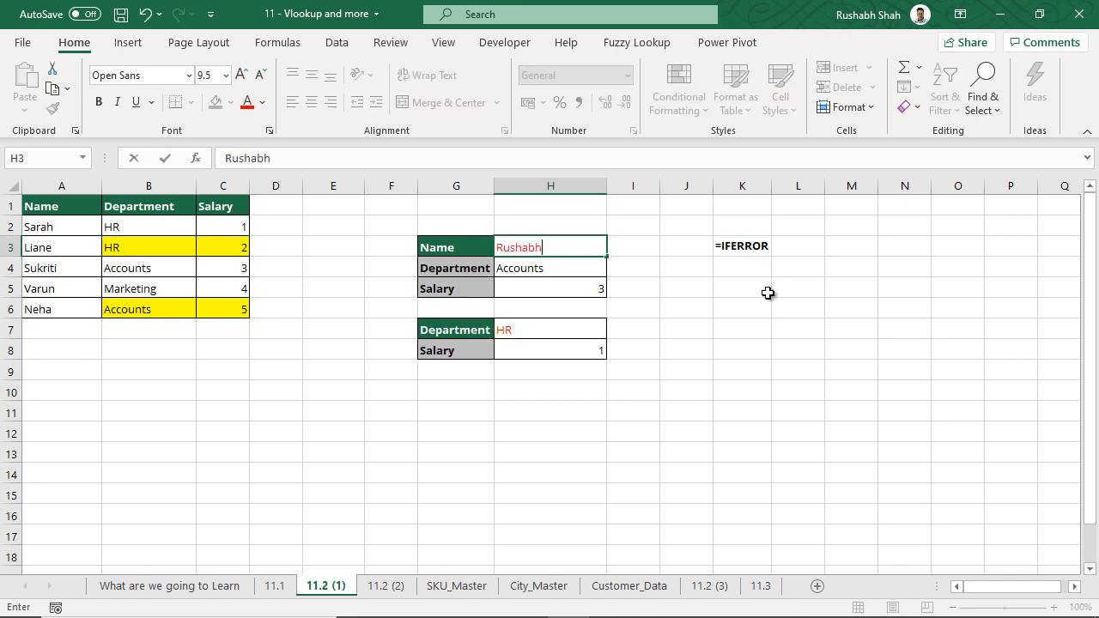
pyautogui.press('Return')
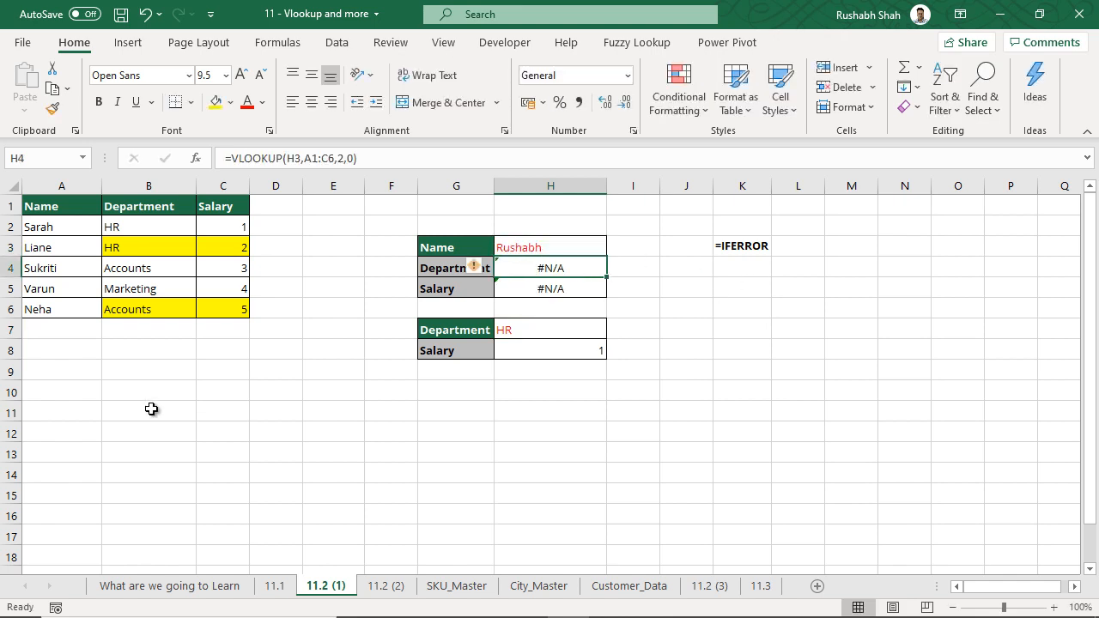
pyautogui.moveTo(81, 228); pyautogui.dragTo(223, 307)
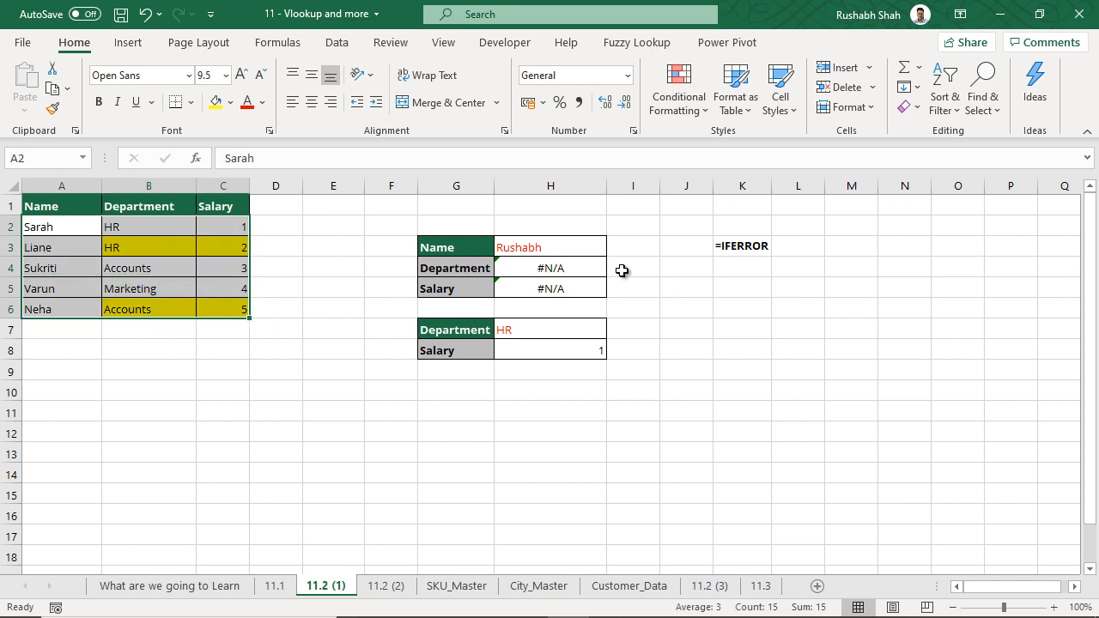
pyautogui.moveTo(592, 266); pyautogui.dragTo(589, 287)
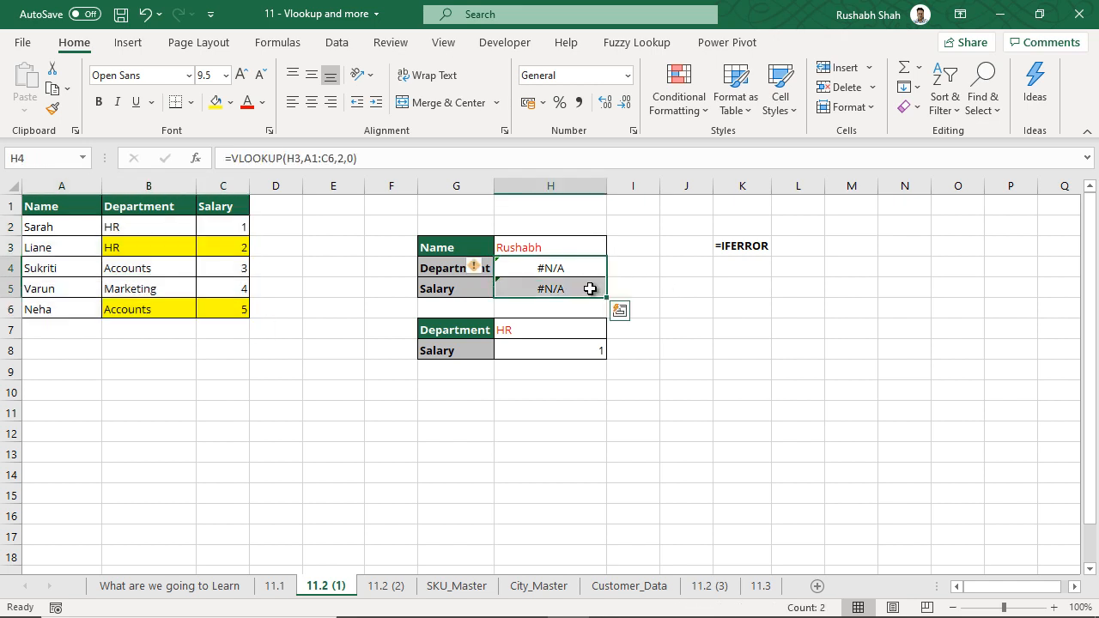
pyautogui.click(586, 270)
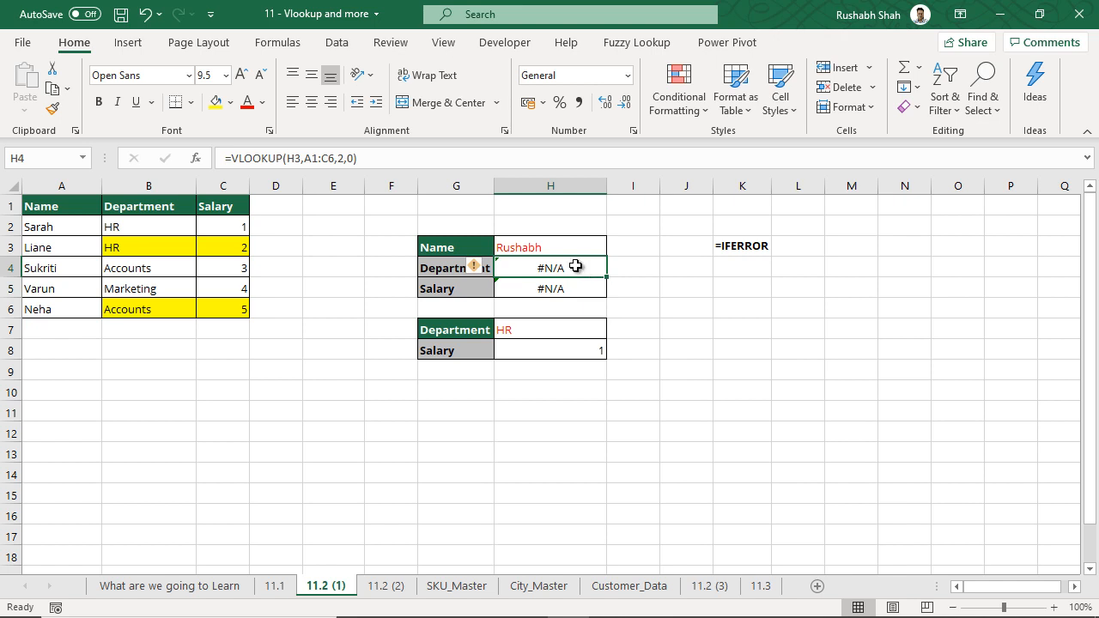
pyautogui.click(548, 248)
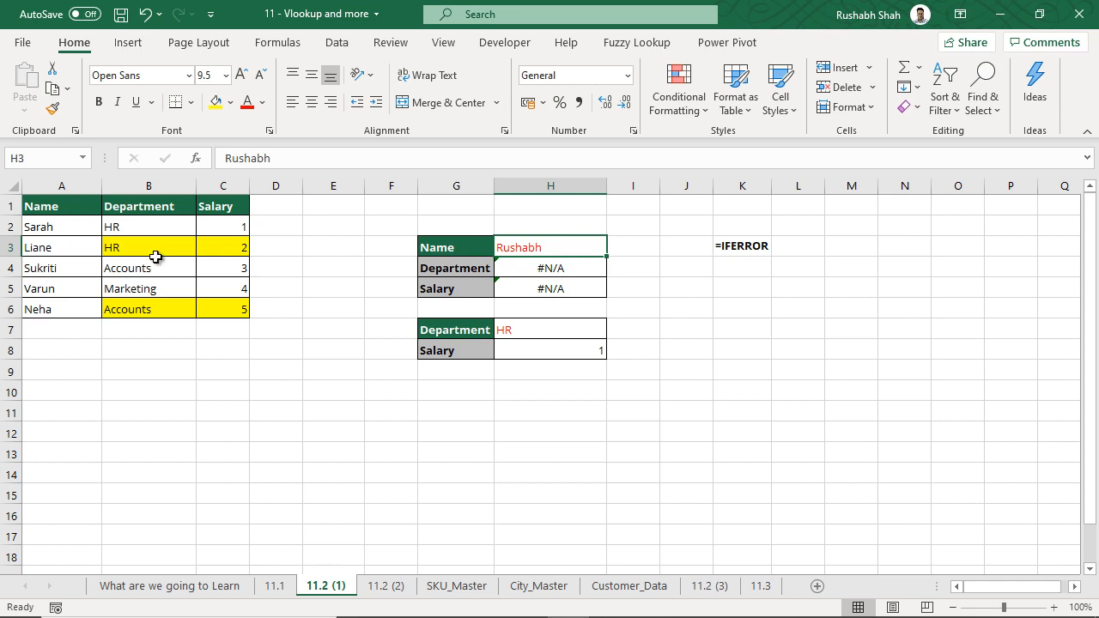
# - Wrap the department lookup in H4 in IFERROR: =IFERROR(VLOOKUP(H3,A1:C6,2,0),"Not found")
pyautogui.click(589, 267)
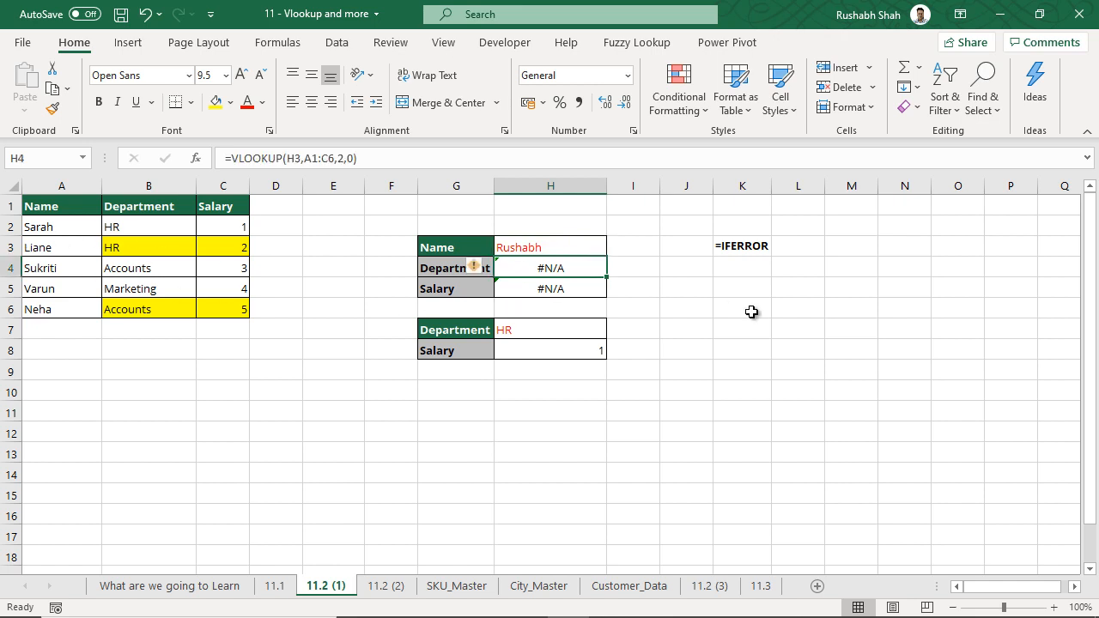
pyautogui.press('F2')
pyautogui.click(503, 268)
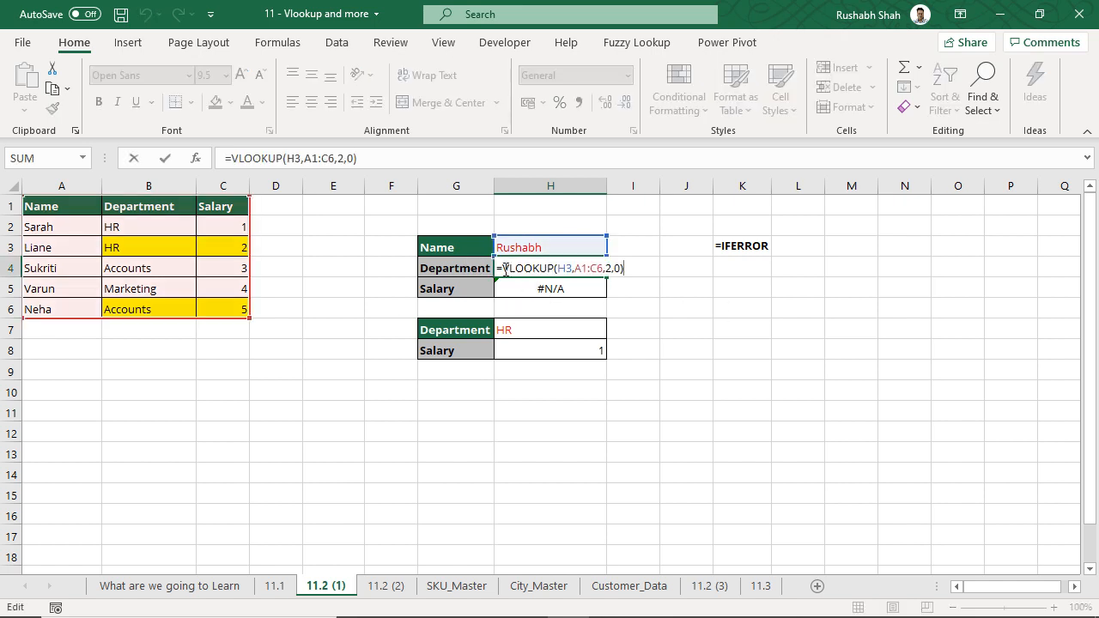
pyautogui.write('iferror(')
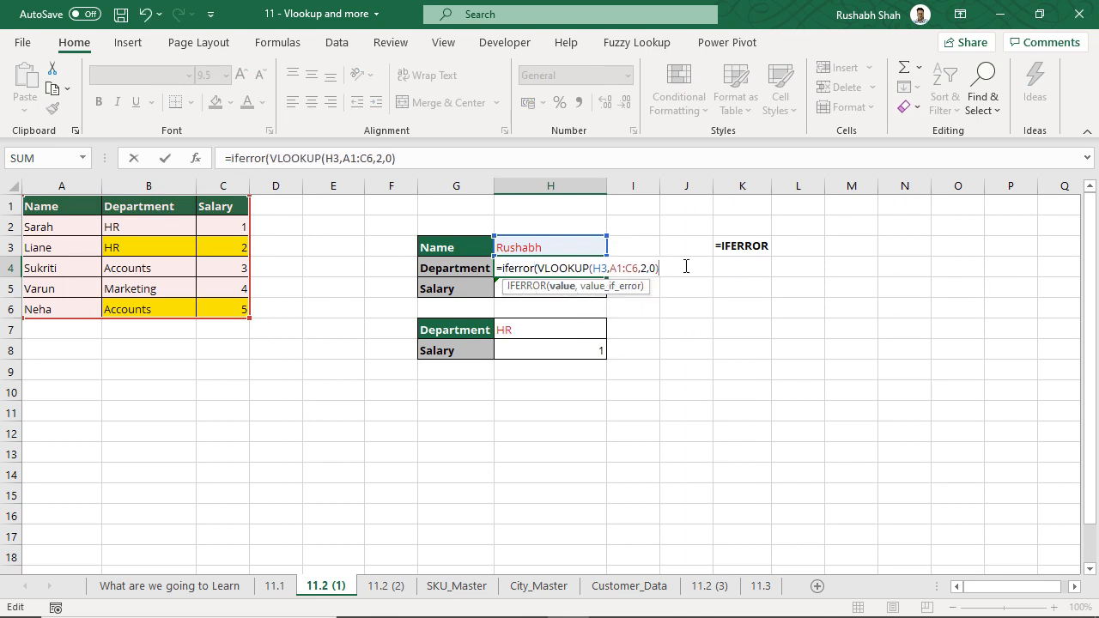
pyautogui.write(',')
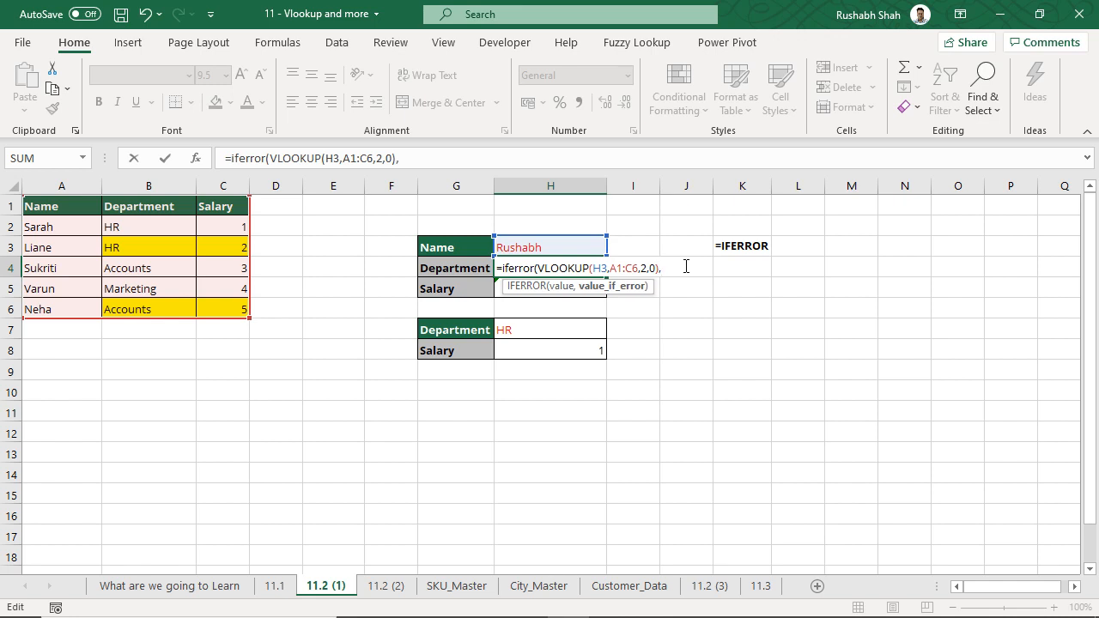
pyautogui.write('"Not found")')
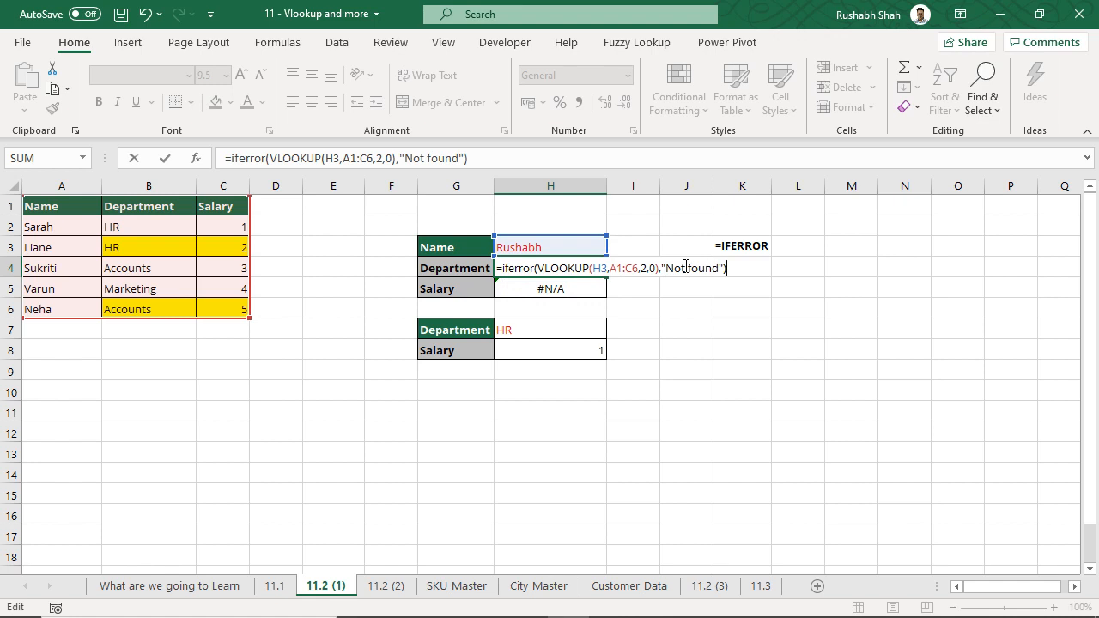
pyautogui.moveTo(660, 270); pyautogui.dragTo(538, 270)
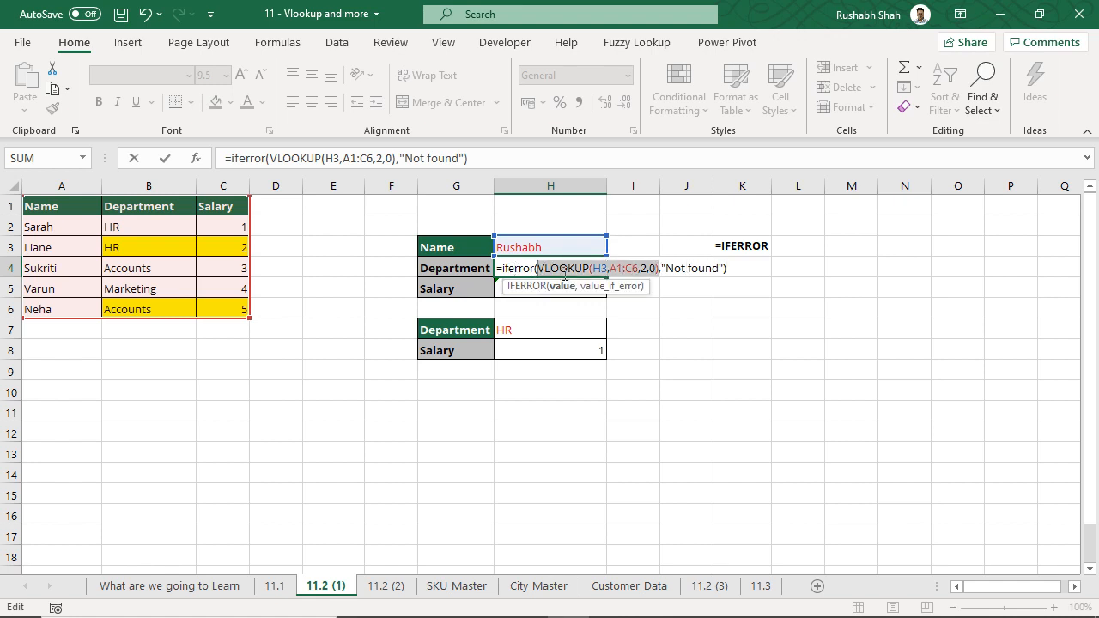
pyautogui.moveTo(534, 270); pyautogui.dragTo(655, 275)
pyautogui.moveTo(504, 269); pyautogui.dragTo(735, 268)
pyautogui.press('Return')
pyautogui.press('Up')
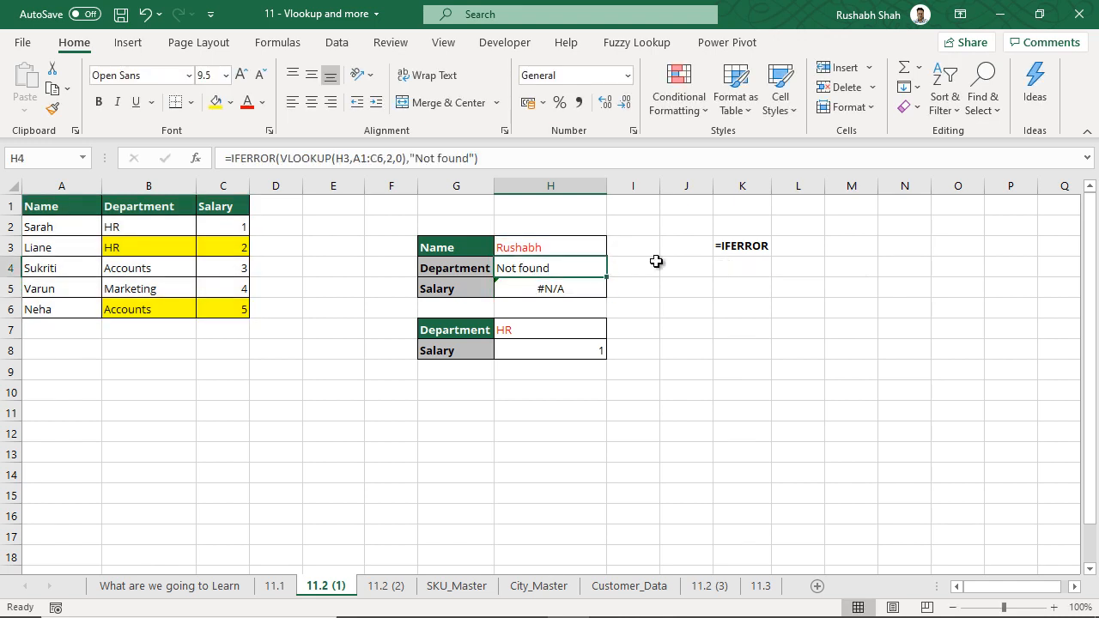
# - Test the IFERROR lookup by entering fsdfsd in H3, followed by the employee name from A2
pyautogui.click(573, 249)
pyautogui.write('fsdfsd')
pyautogui.press('Return')
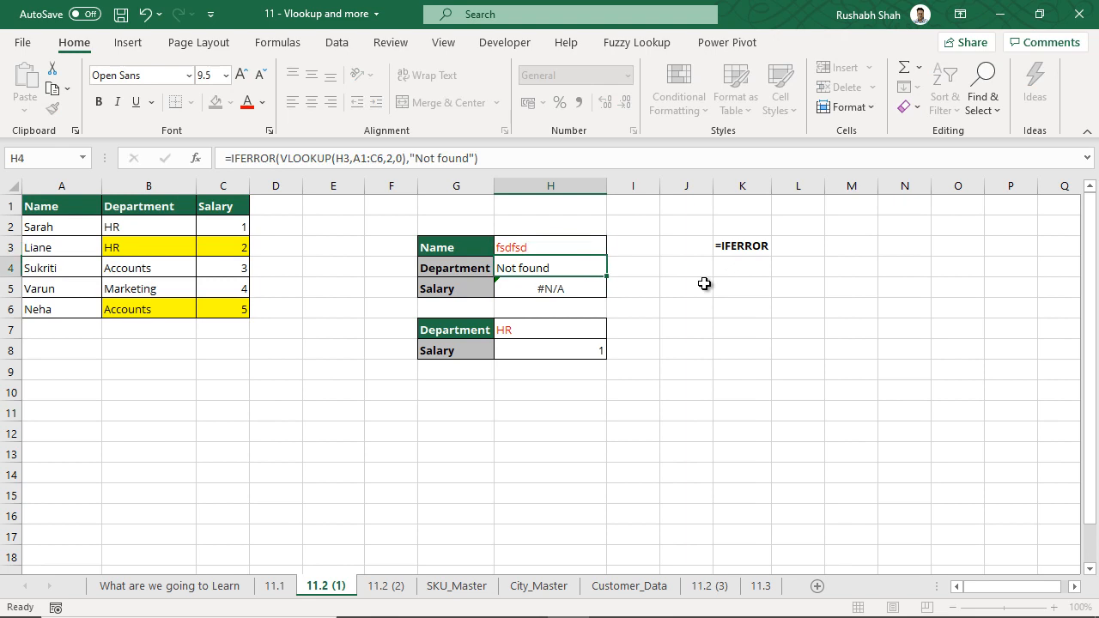
pyautogui.press('Up')
pyautogui.write('Sarah')
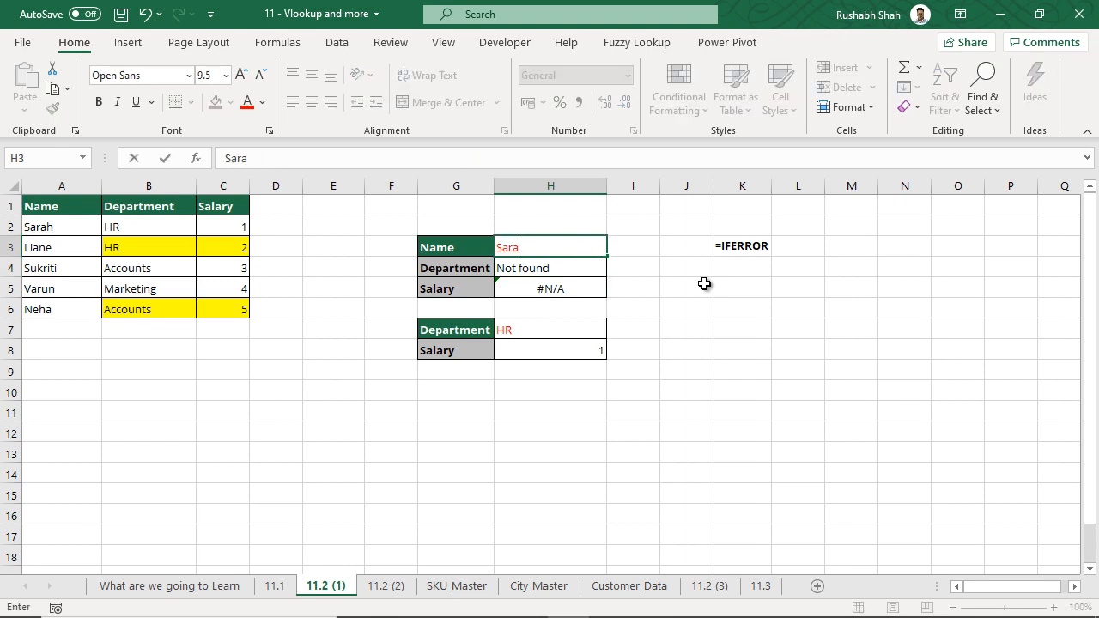
pyautogui.press('Return')
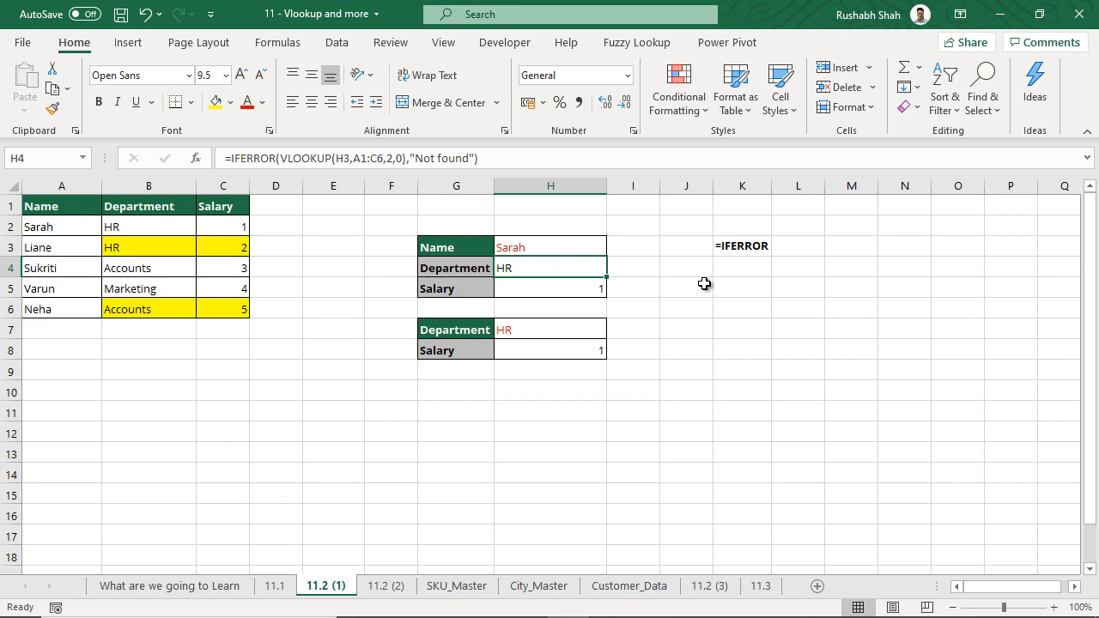
# - Open sheet 11.2 (2) and examine the billing columns Bill_ID to Order_Date and the empty Name column
pyautogui.click(393, 588)
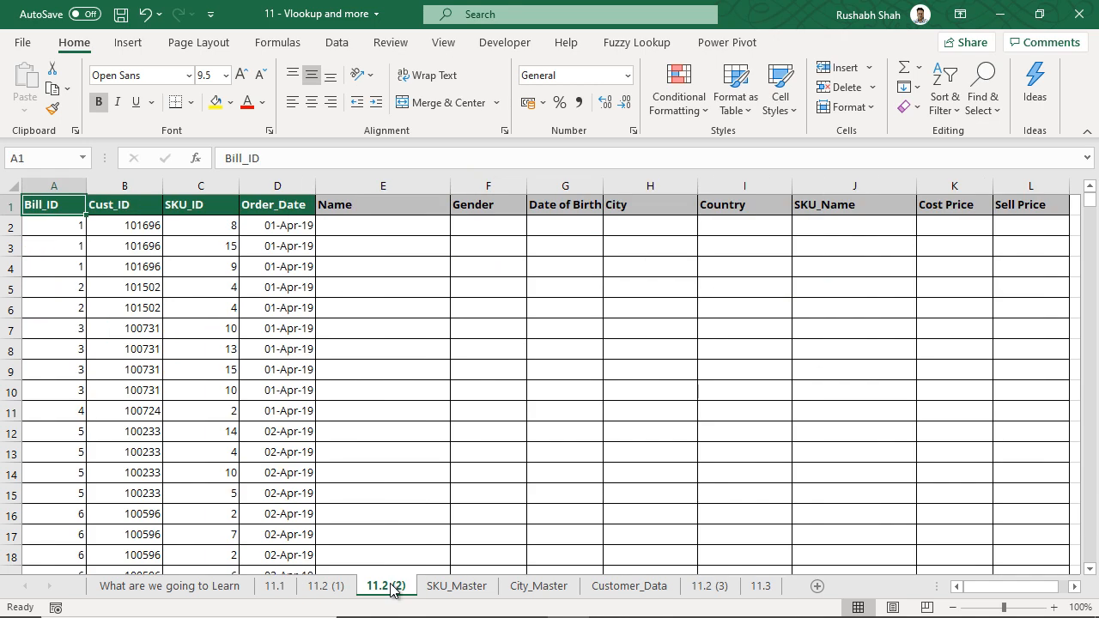
pyautogui.click(367, 229)
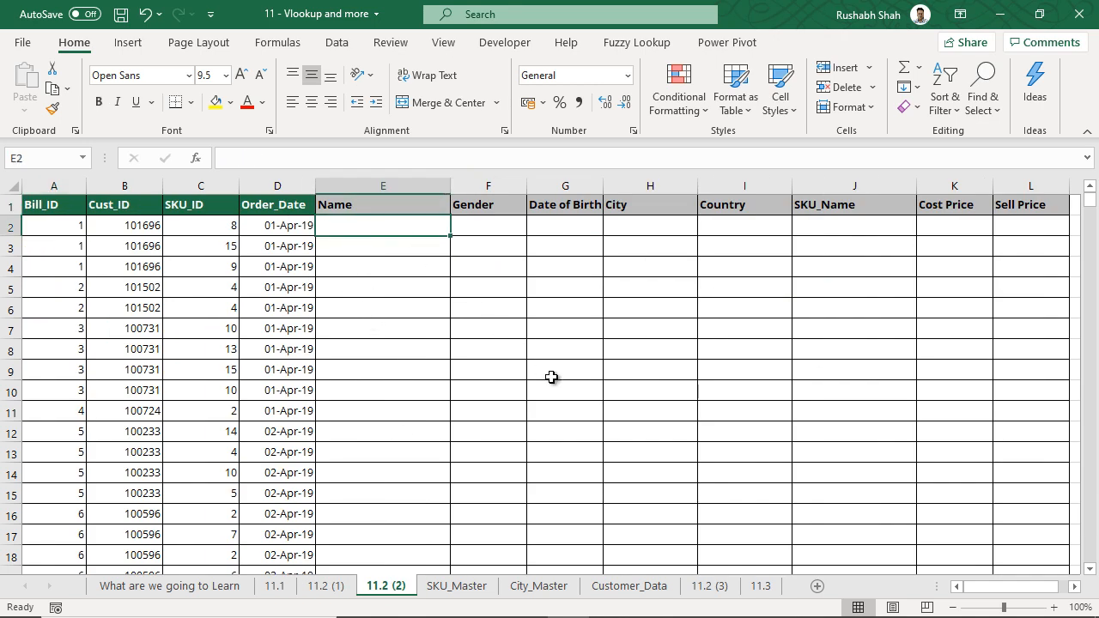
pyautogui.moveTo(69, 209); pyautogui.dragTo(249, 537)
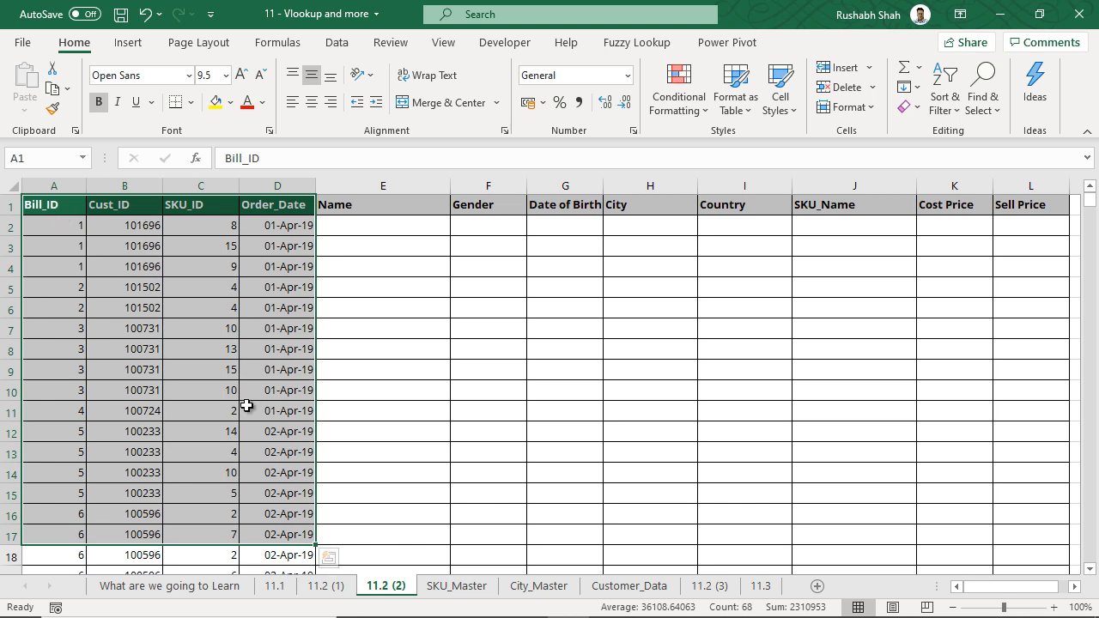
pyautogui.click(385, 226)
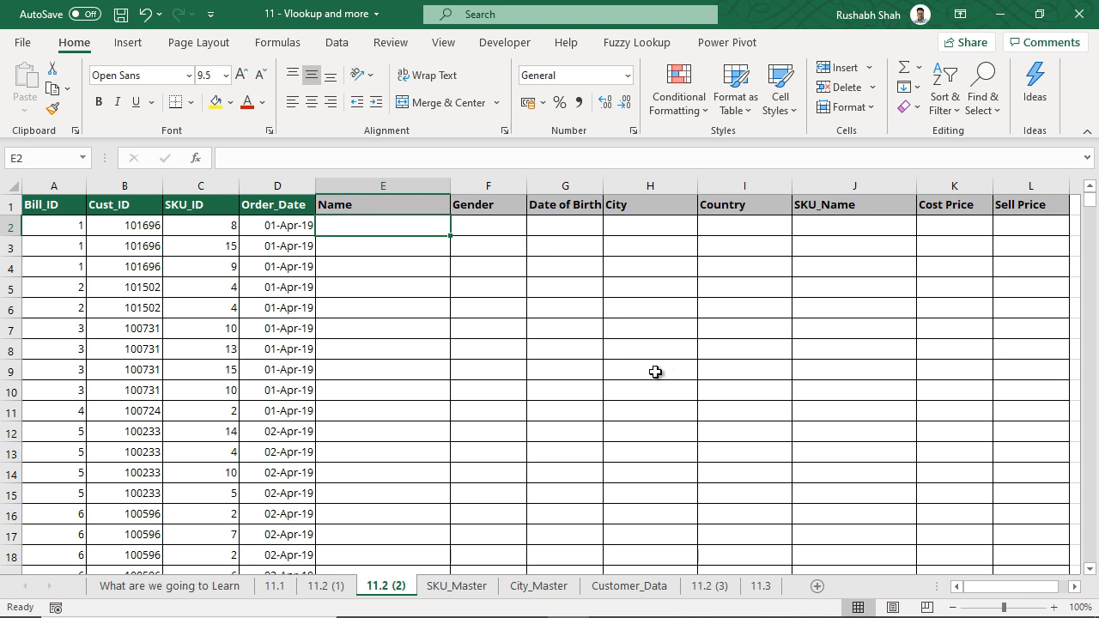
pyautogui.moveTo(74, 206); pyautogui.dragTo(248, 461)
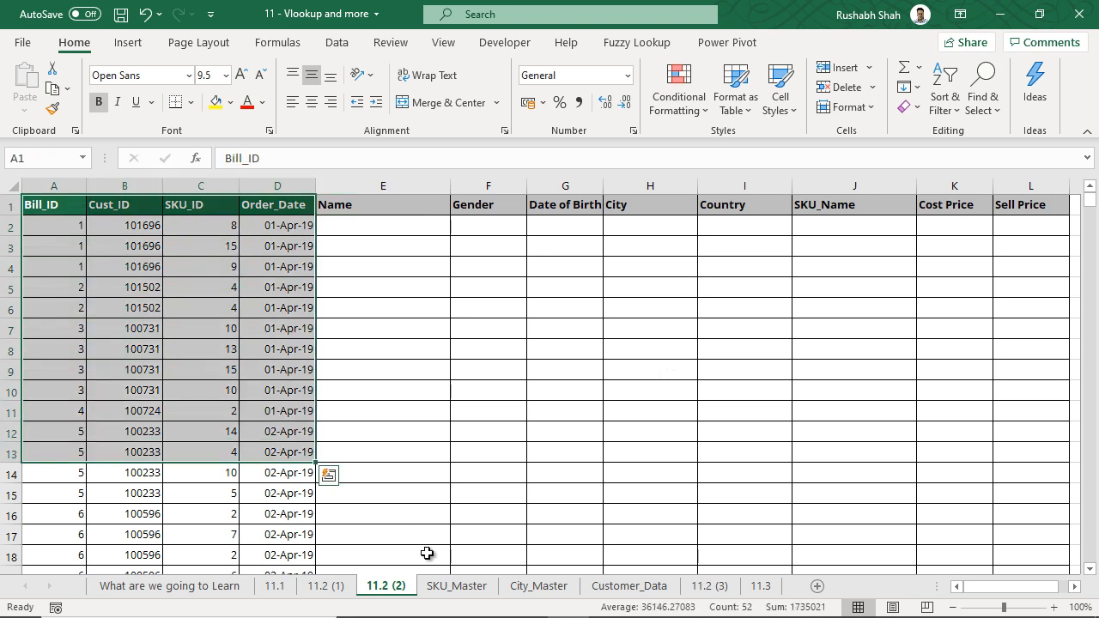
# - Examine the lookup tables on the SKU_Master, City_Master and Customer_Data sheets
pyautogui.click(468, 588)
pyautogui.moveTo(66, 212); pyautogui.dragTo(420, 534)
pyautogui.click(549, 588)
pyautogui.moveTo(71, 213); pyautogui.dragTo(249, 473)
pyautogui.click(630, 587)
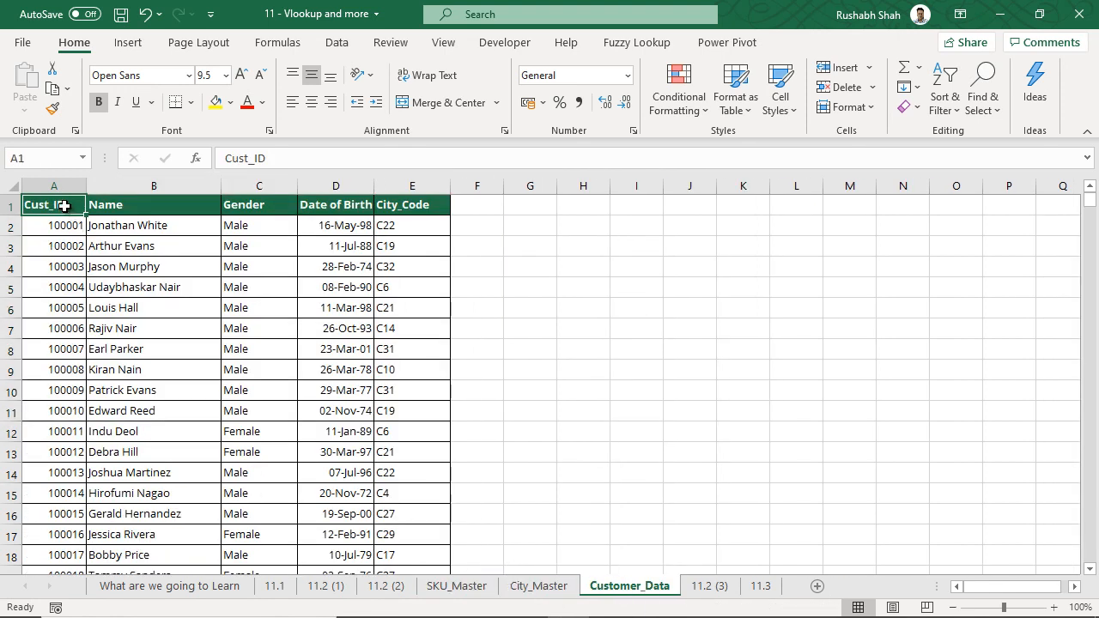
pyautogui.moveTo(68, 213); pyautogui.dragTo(454, 468)
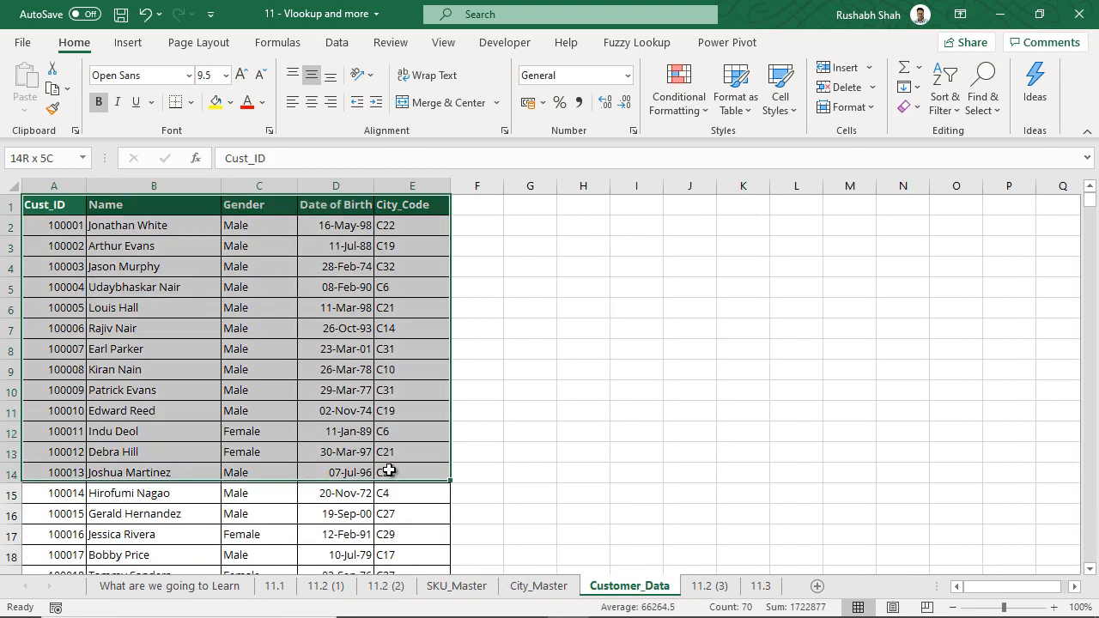
# - Return to sheet 11.2 (2) and examine the order data in the Bill_ID to Order_Date columns
pyautogui.click(386, 587)
pyautogui.moveTo(283, 314); pyautogui.dragTo(336, 229)
pyautogui.click(335, 229)
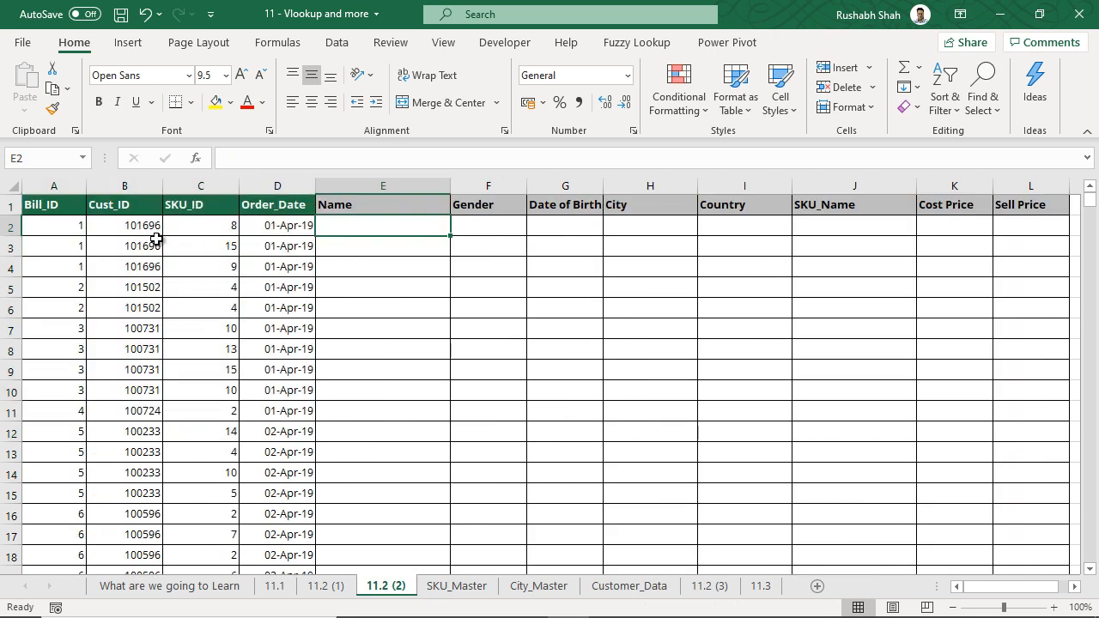
pyautogui.moveTo(68, 225); pyautogui.dragTo(279, 468)
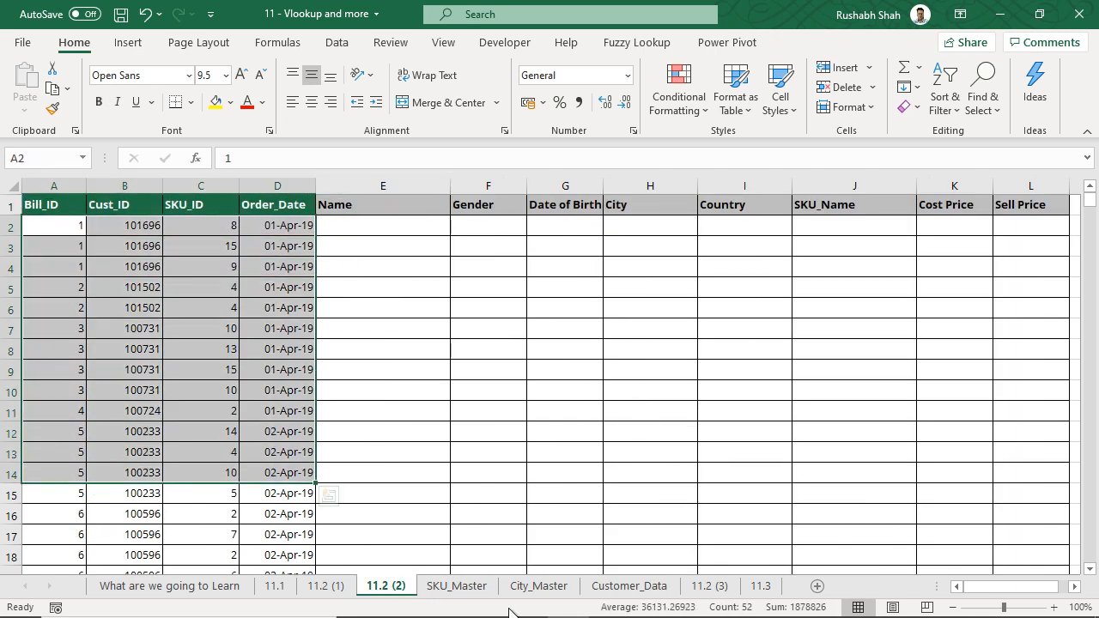
# - Start a VLOOKUP in E2 under Name with B2 as the lookup value, and open the Customer_Data sheet for its table
pyautogui.click(413, 231)
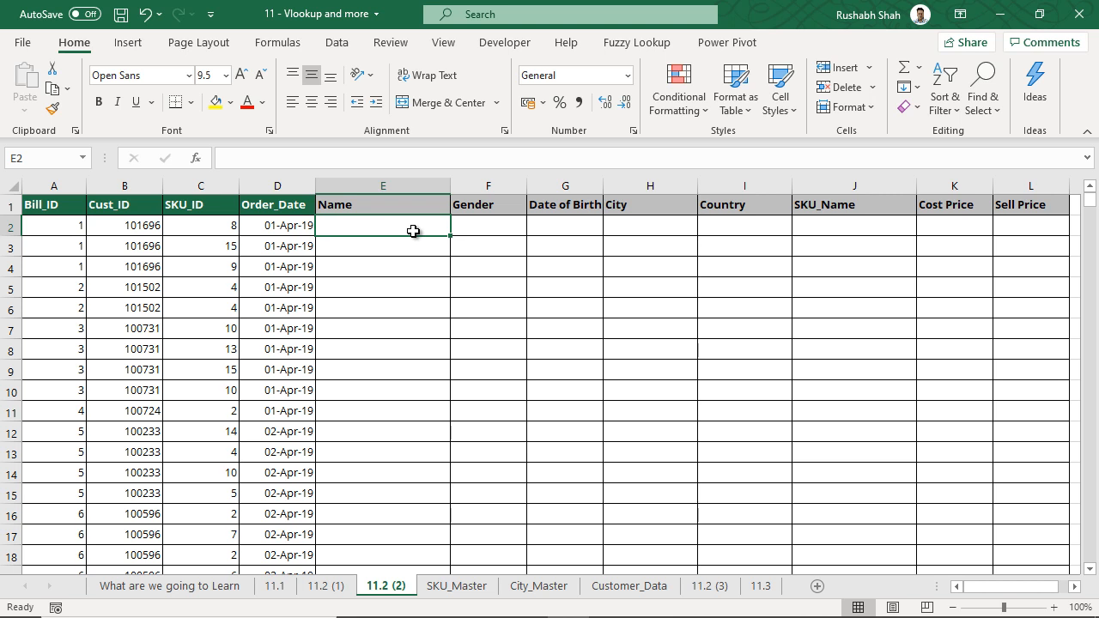
pyautogui.write('=vl')
pyautogui.press('Tab')
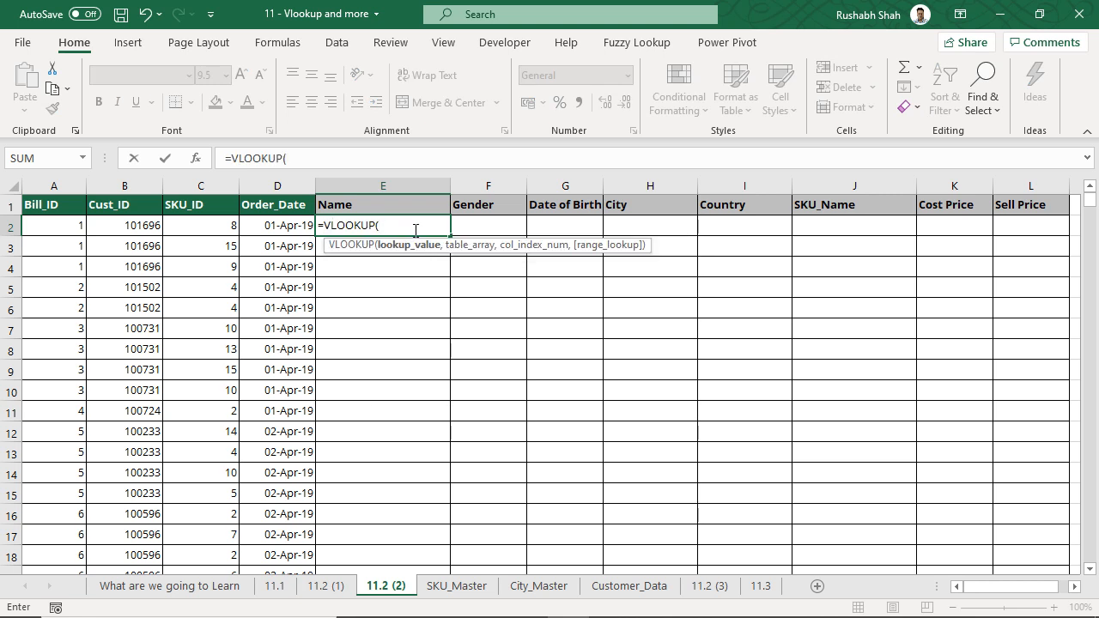
pyautogui.click(111, 229)
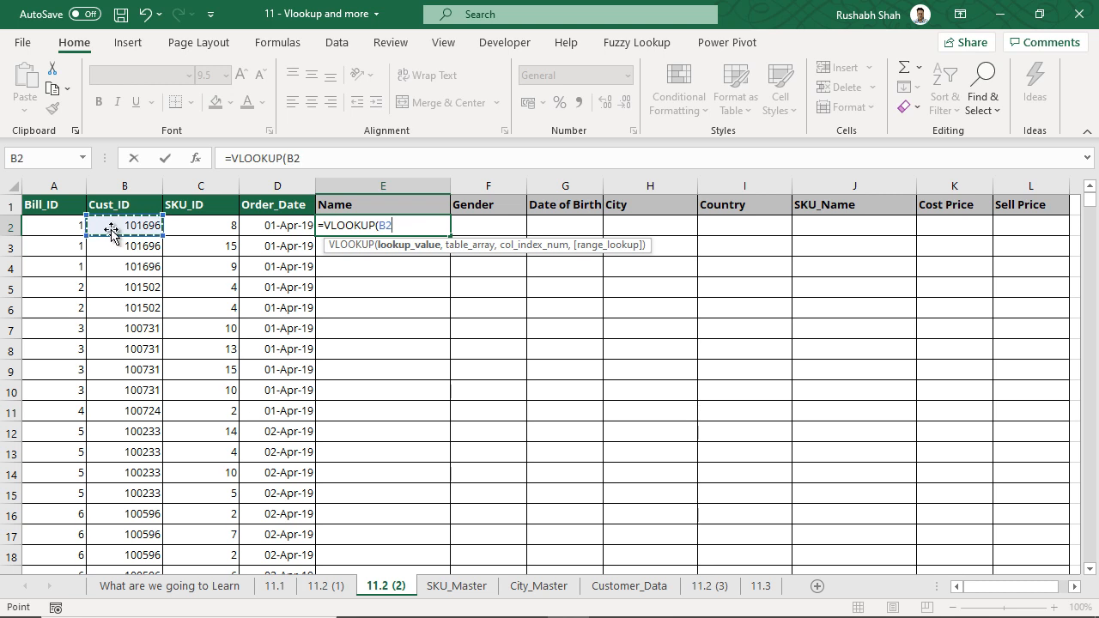
pyautogui.write(',')
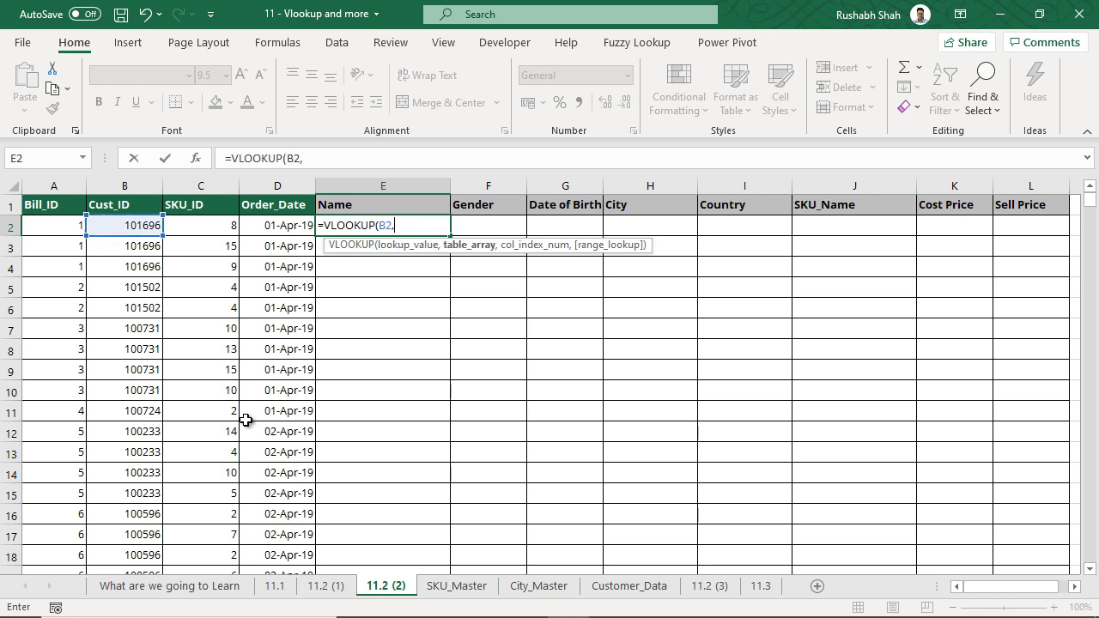
pyautogui.click(629, 586)
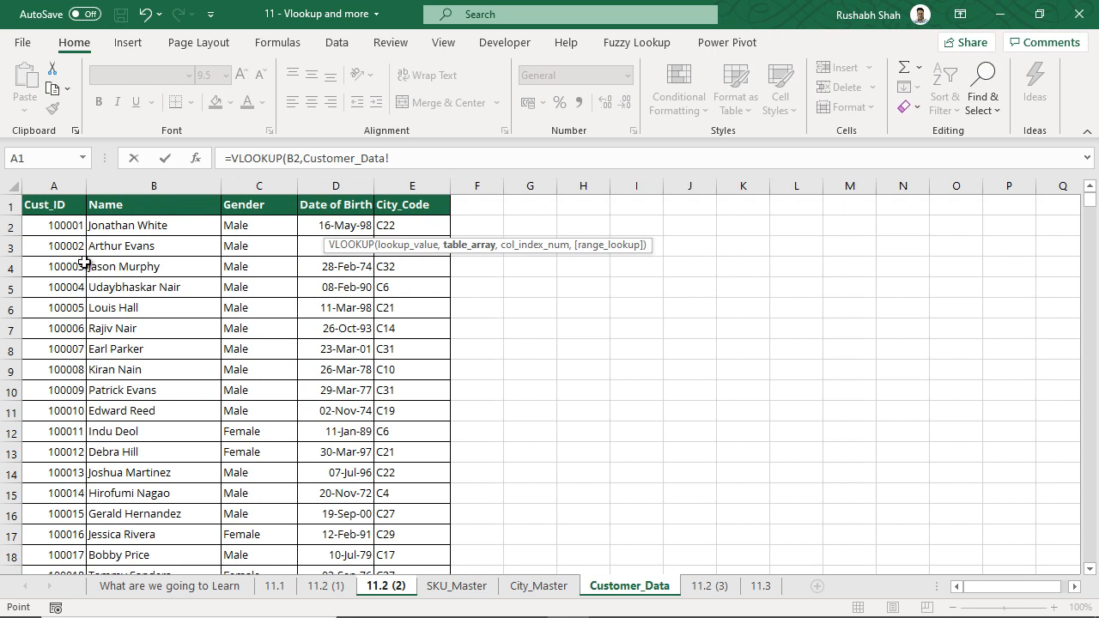
pyautogui.moveTo(49, 206); pyautogui.dragTo(125, 221)
pyautogui.scroll(15, 155, 369)
pyautogui.scroll(10, 159, 365)
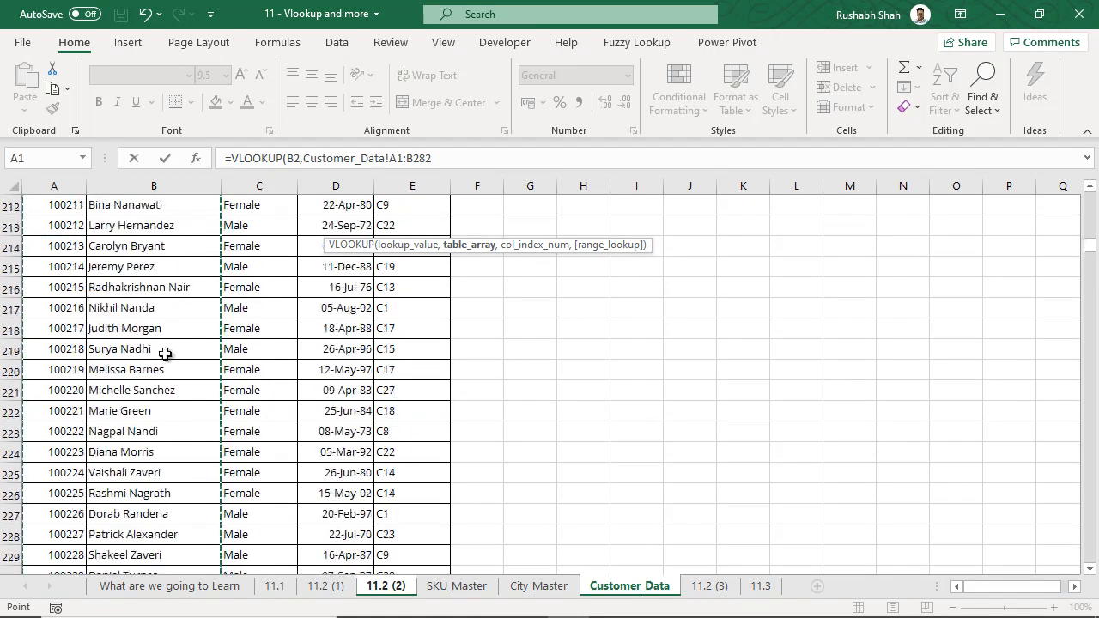
pyautogui.moveTo(1090, 249); pyautogui.dragTo(1092, 198)
# - Complete the Name lookup with table Customer_Data!A1:E1701, column 2 and exact match 0
pyautogui.click(47, 204)
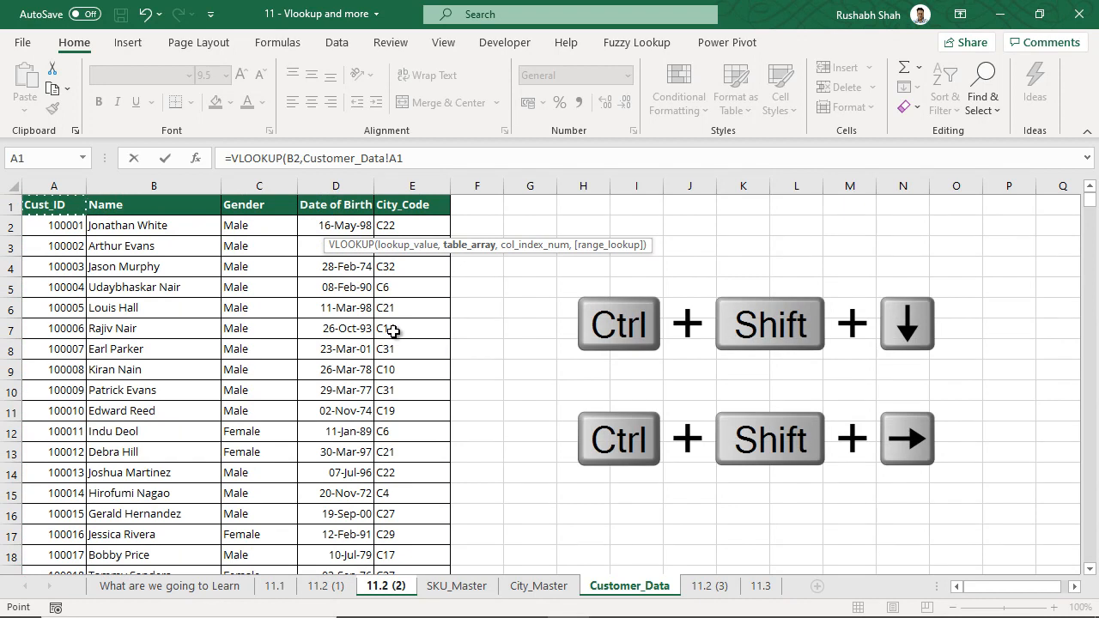
pyautogui.hotkey('ctrl', 'shift', 'Down')
pyautogui.hotkey('ctrl', 'shift', 'Right')
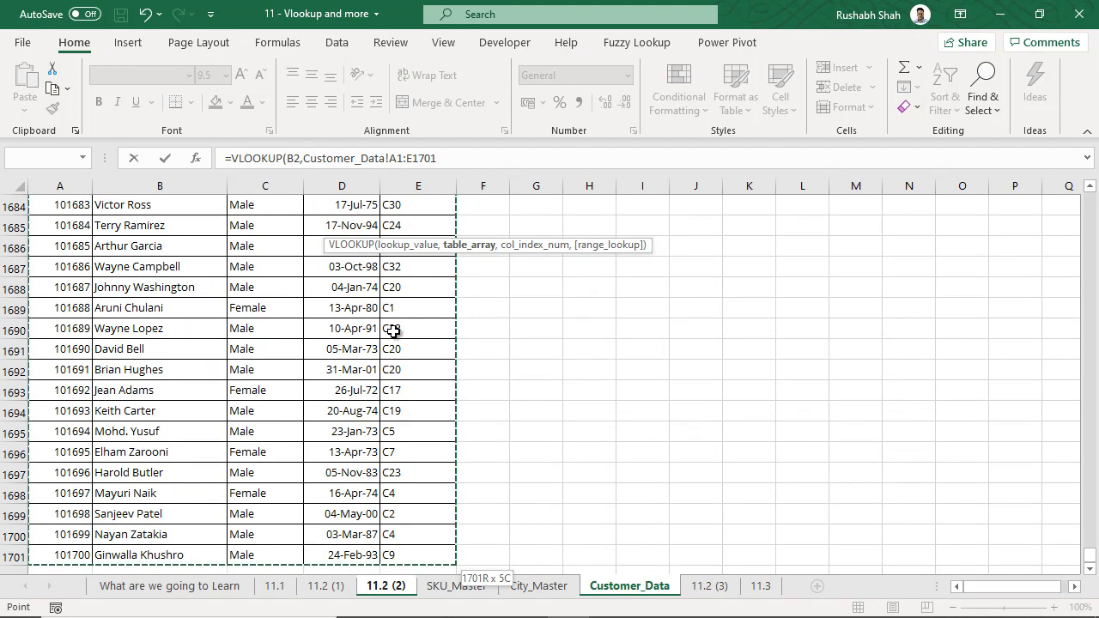
pyautogui.write(',')
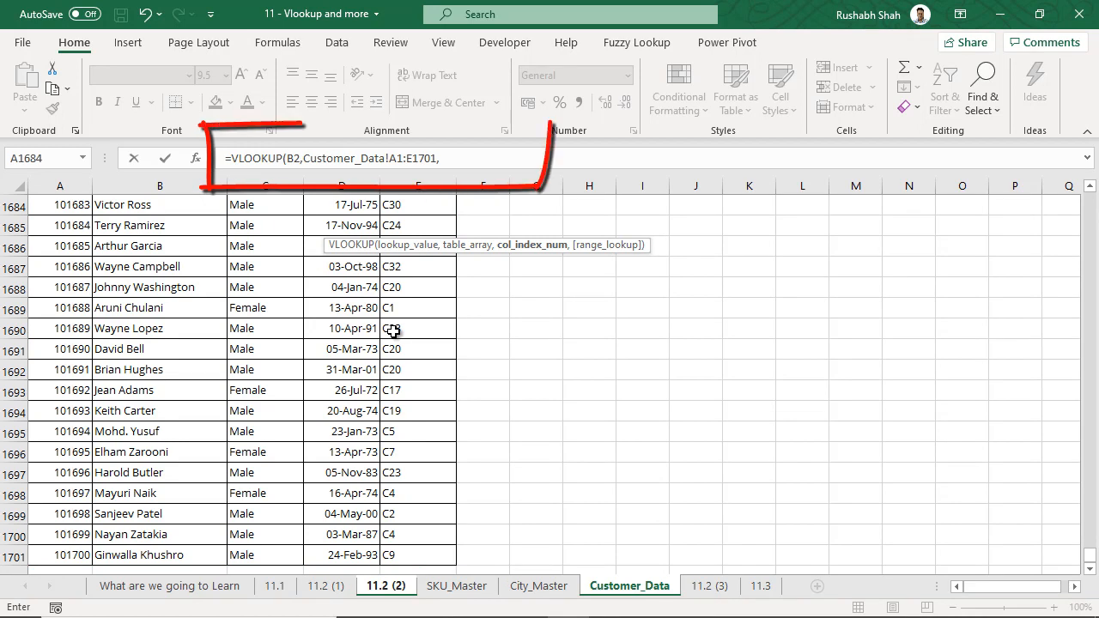
pyautogui.scroll(1, 393, 330)
pyautogui.moveTo(1091, 554); pyautogui.dragTo(1094, 199)
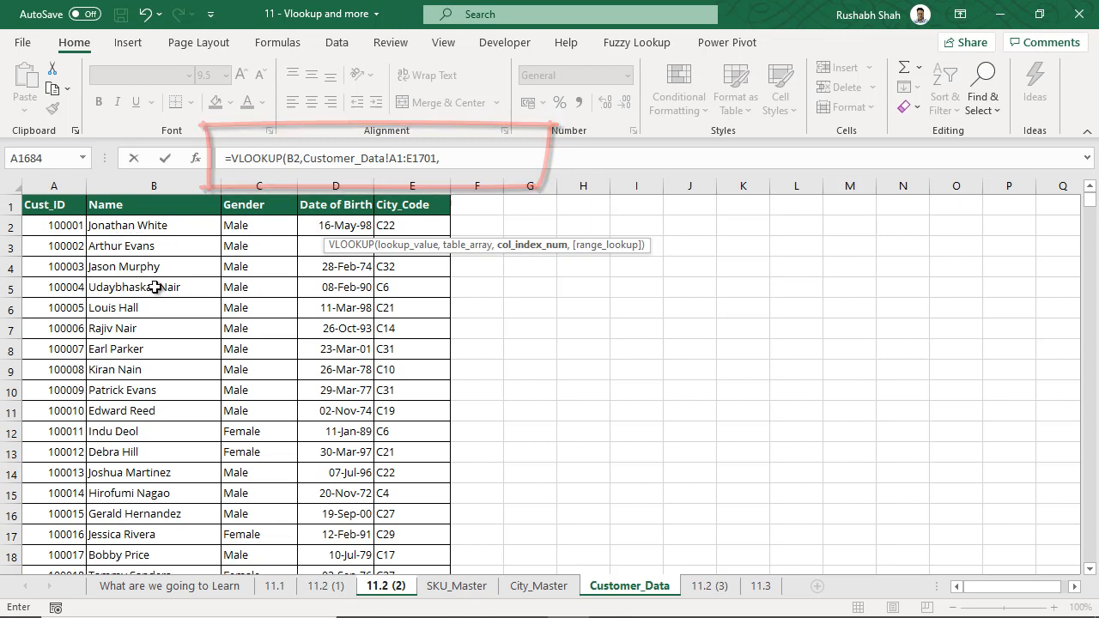
pyautogui.write('2,0)')
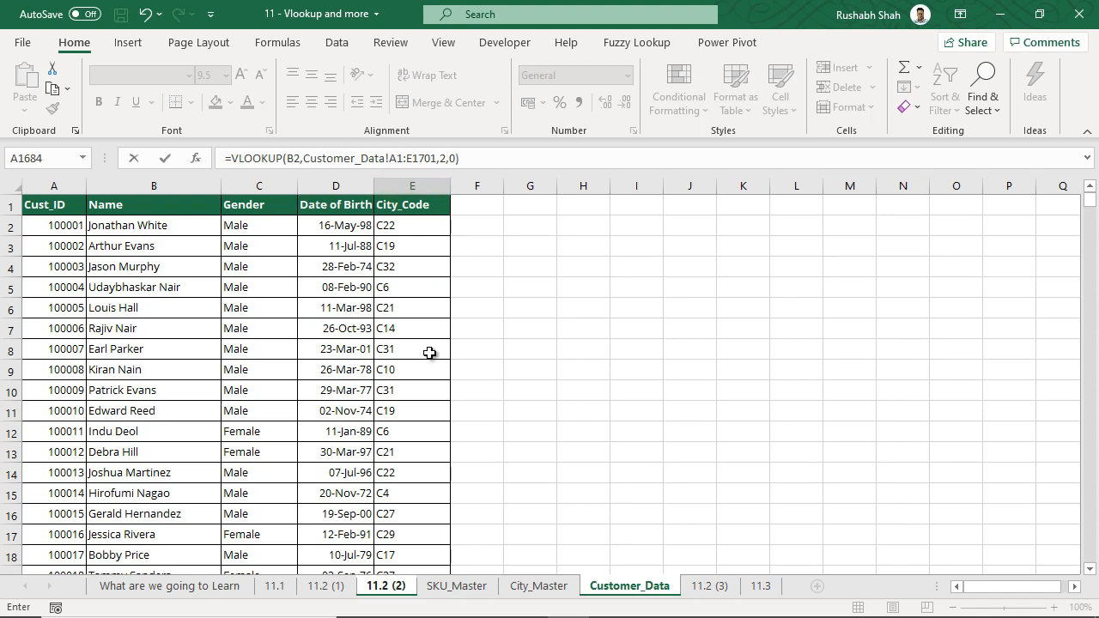
pyautogui.press('Return')
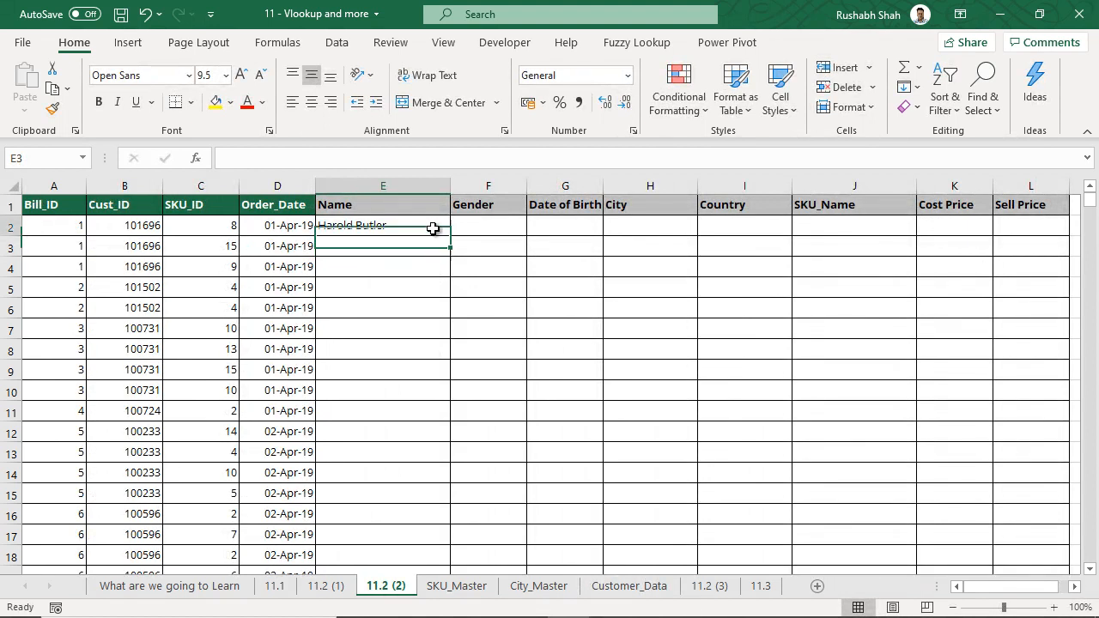
# - Make the table range in E2's lookup absolute as $A$1:$E$1701 and fill the formula down the Name column
pyautogui.click(430, 226)
pyautogui.press('F2')
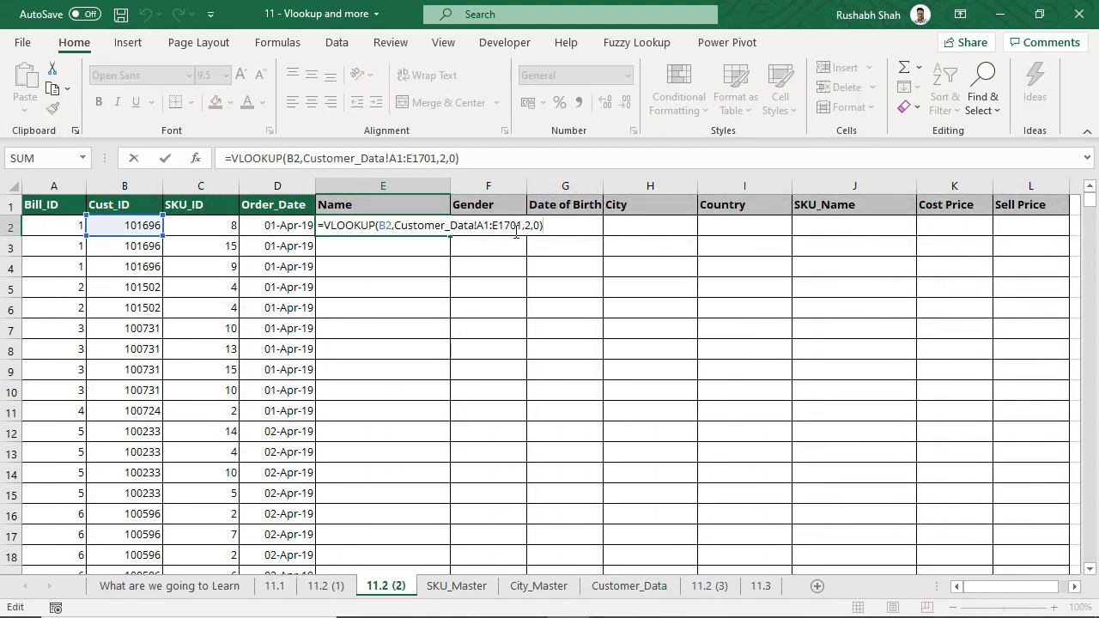
pyautogui.moveTo(524, 226); pyautogui.dragTo(477, 226)
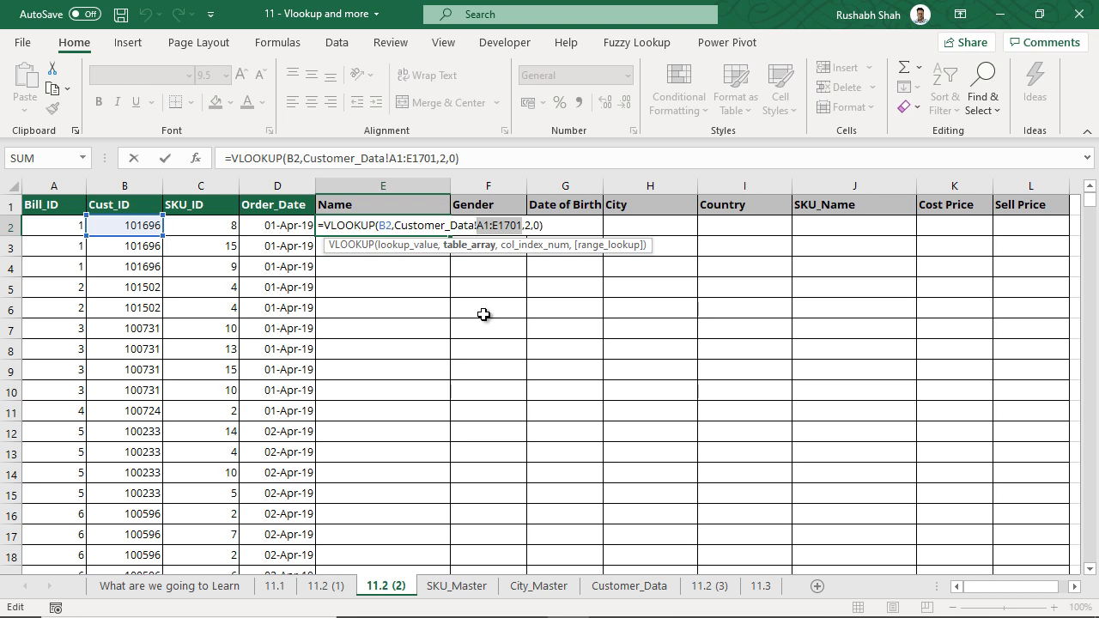
pyautogui.hotkey('ctrl', 'Return')
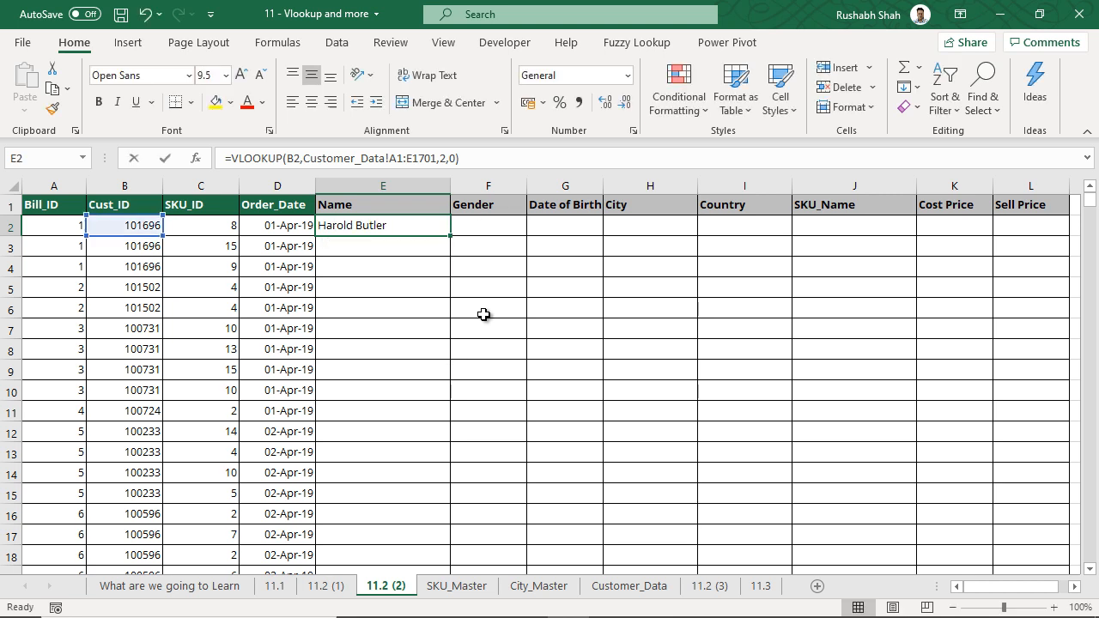
pyautogui.press('F2')
pyautogui.moveTo(474, 225); pyautogui.dragTo(523, 225)
pyautogui.press('F4')
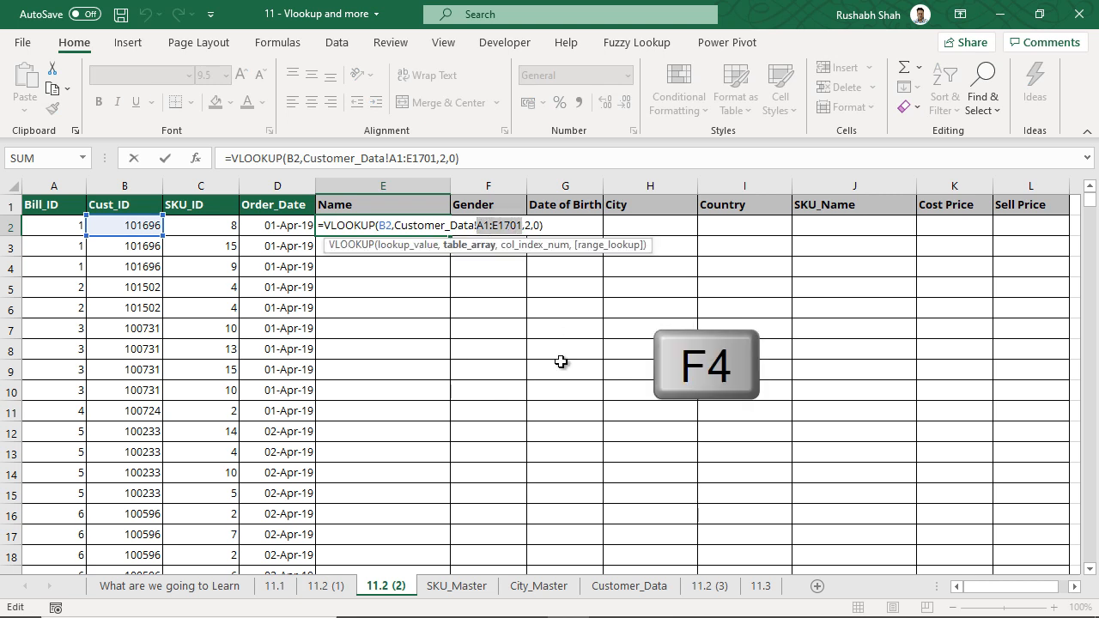
pyautogui.press('F4')
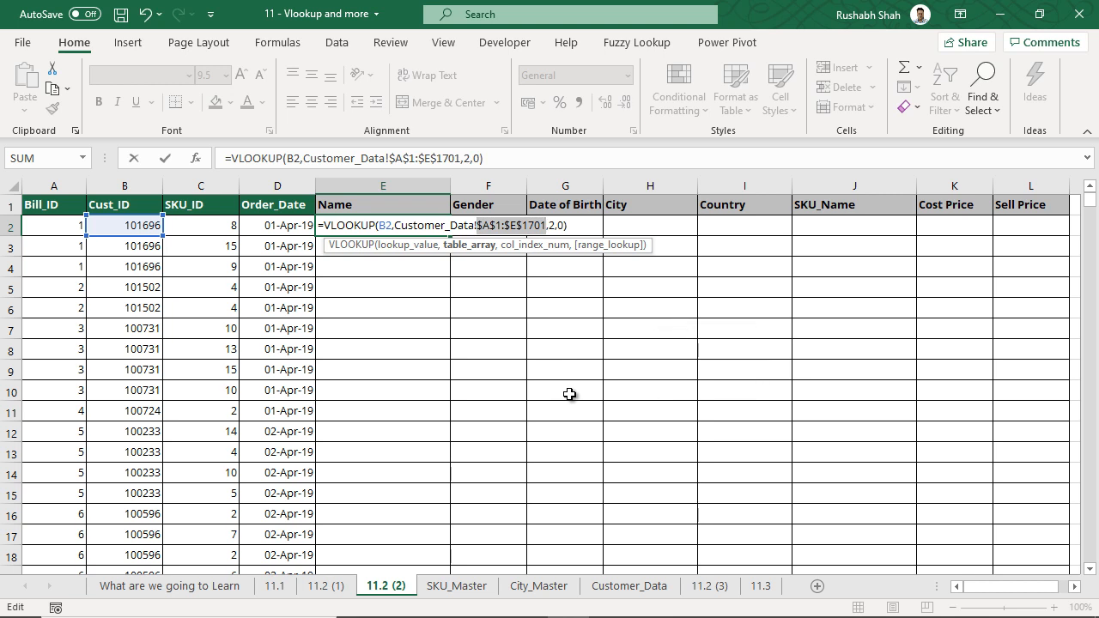
pyautogui.press('Return')
pyautogui.press('Up')
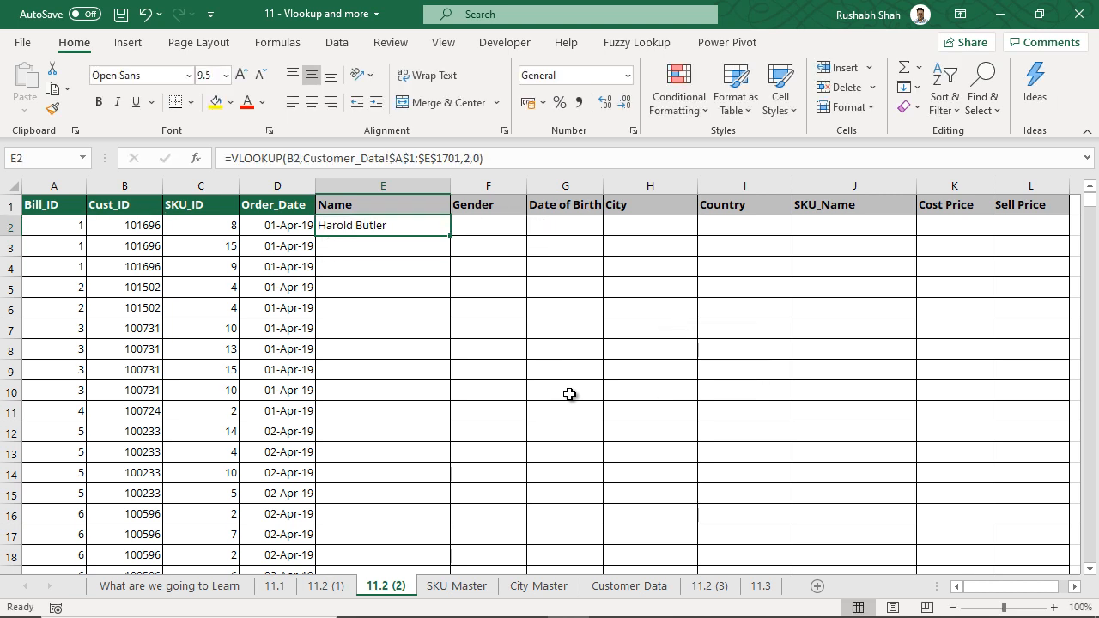
pyautogui.doubleClick(451, 236)
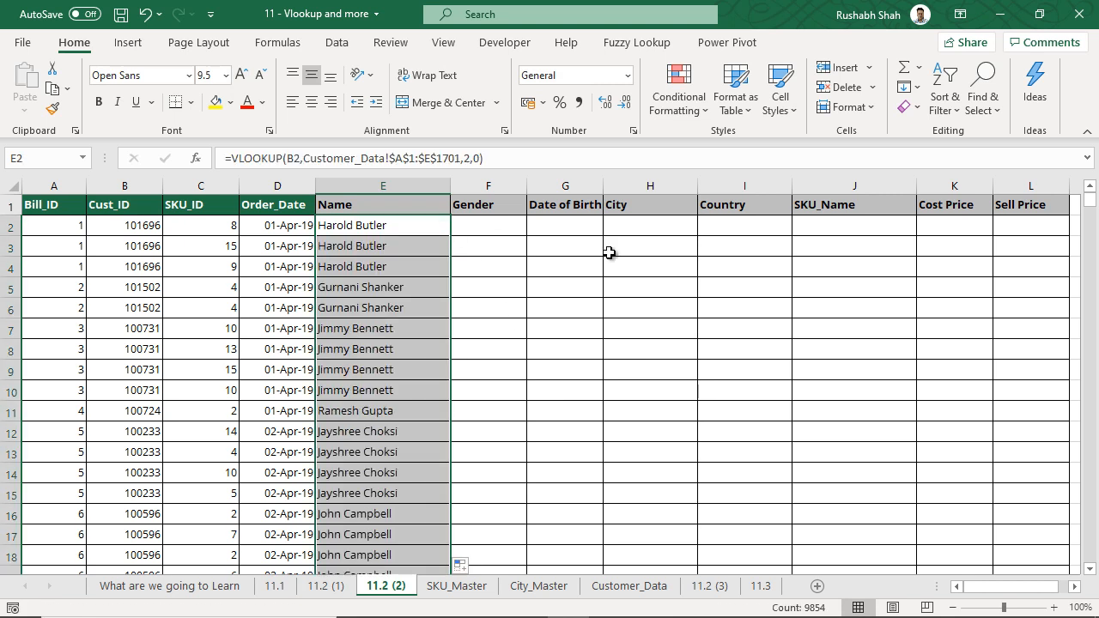
# - Start a VLOOKUP in F2 under Gender with the Cust_ID in B2 as the lookup value
pyautogui.press('Right')
pyautogui.press('F2')
pyautogui.write('=vl')
pyautogui.press('Tab')
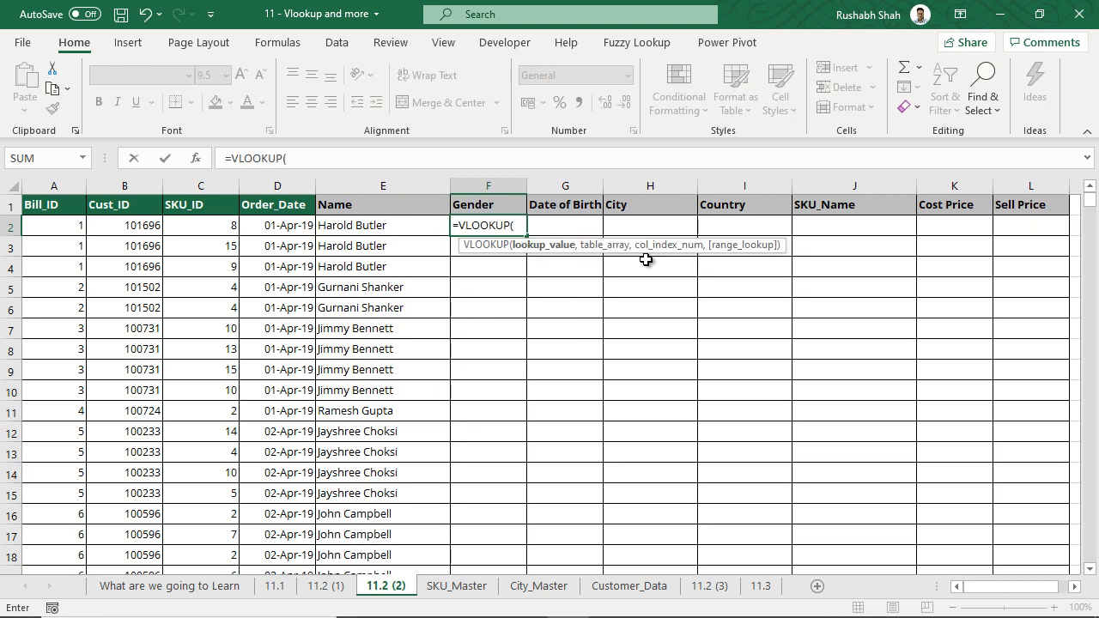
pyautogui.press('Left')
pyautogui.press('Left')
pyautogui.press('Left')
pyautogui.press('Left')
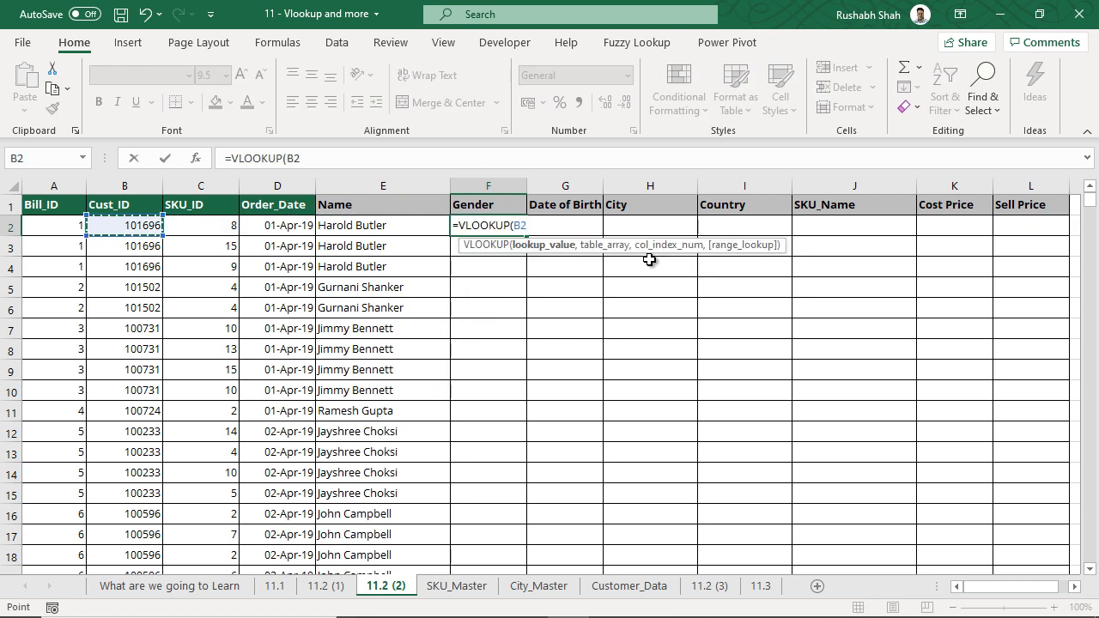
pyautogui.write(',')
# - Complete the F2 lookup with Customer_Data!$A$1:$E$1701, column 3 and exact match 0, and fill it down the Gender column
pyautogui.click(618, 587)
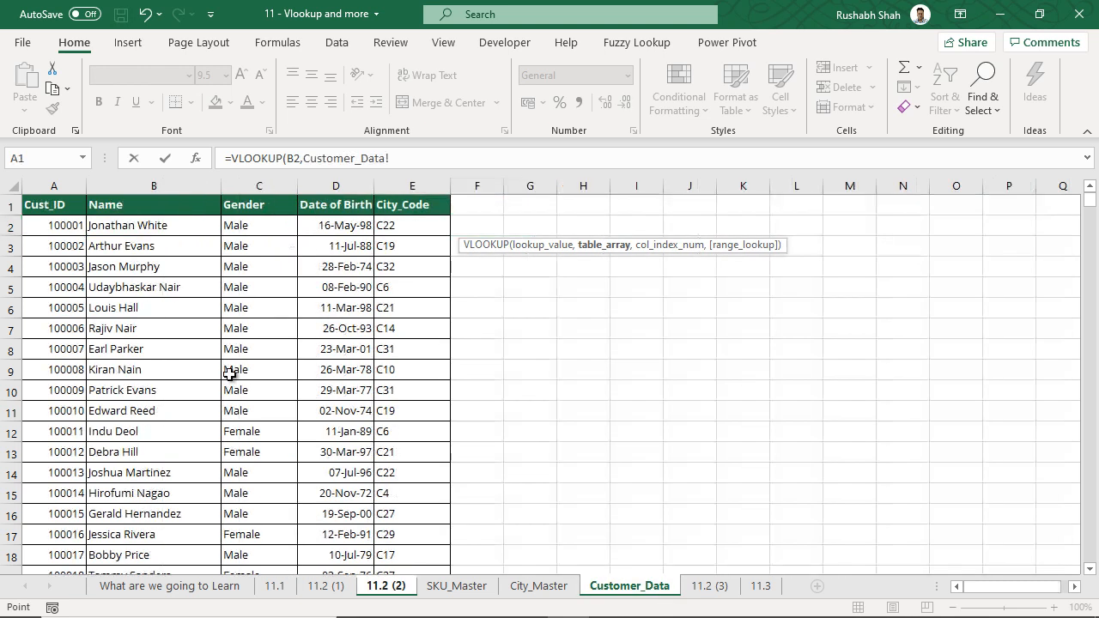
pyautogui.moveTo(57, 206); pyautogui.dragTo(384, 205)
pyautogui.hotkey('ctrl', 'shift', 'Down')
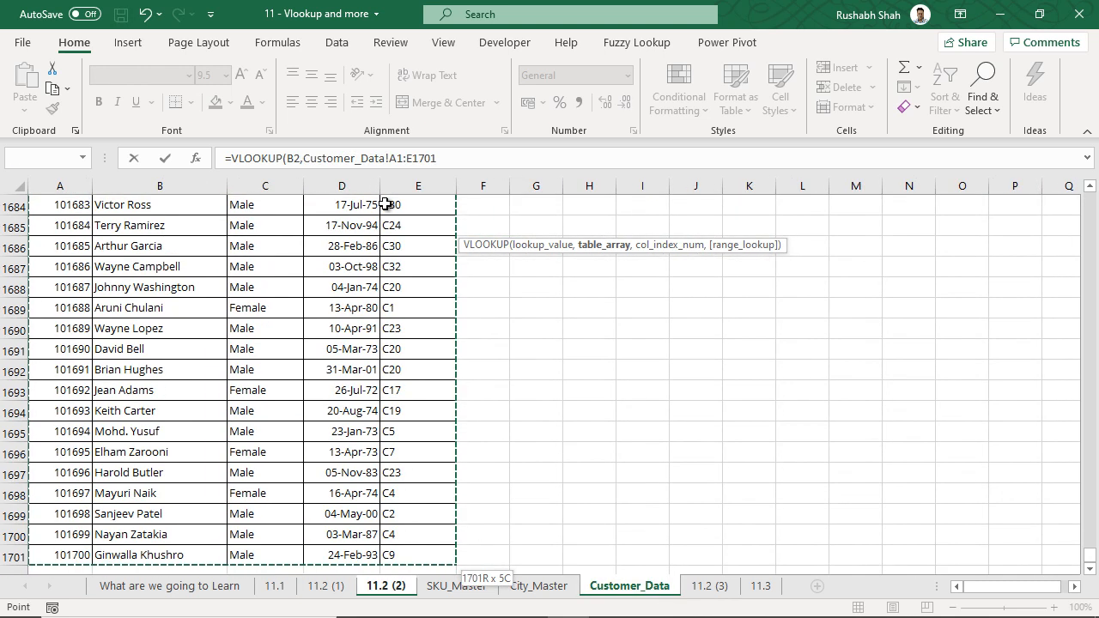
pyautogui.press('F4')
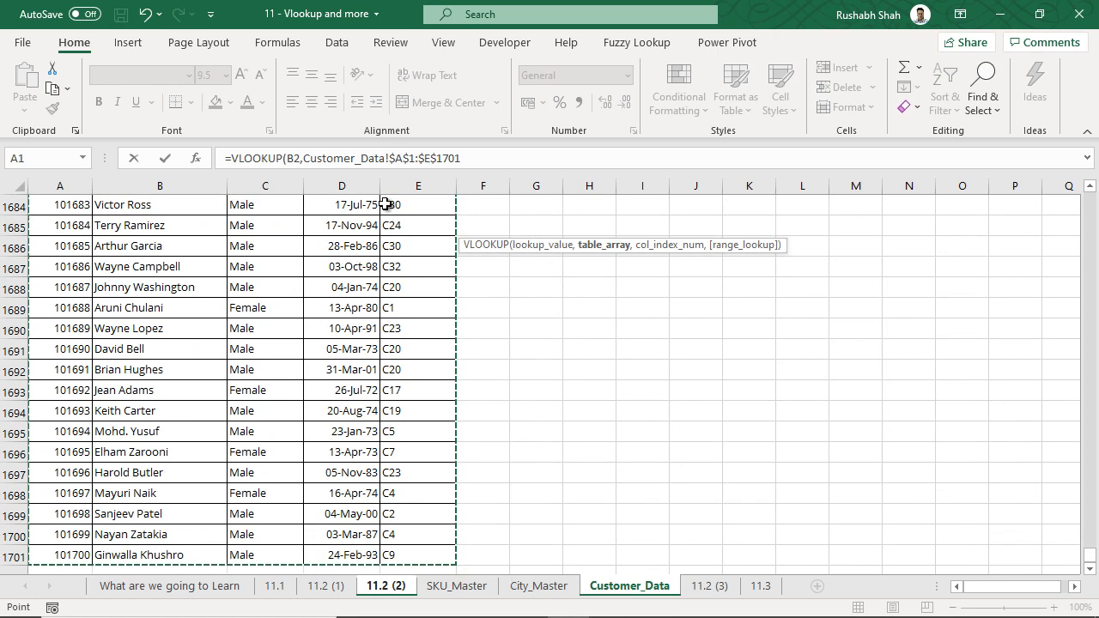
pyautogui.write(',3')
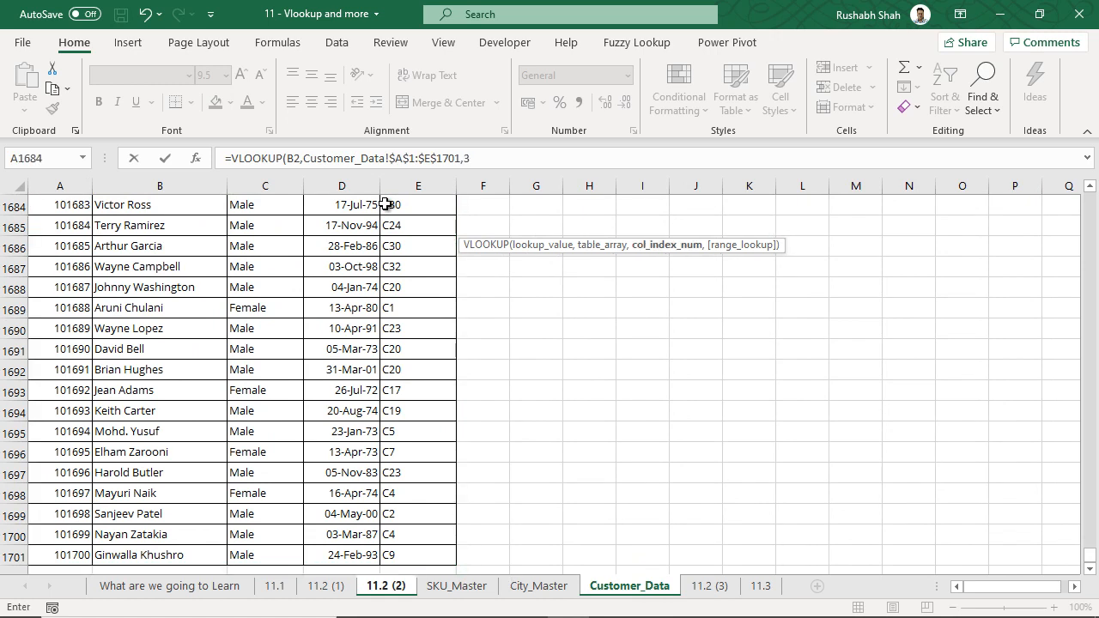
pyautogui.write(',0)')
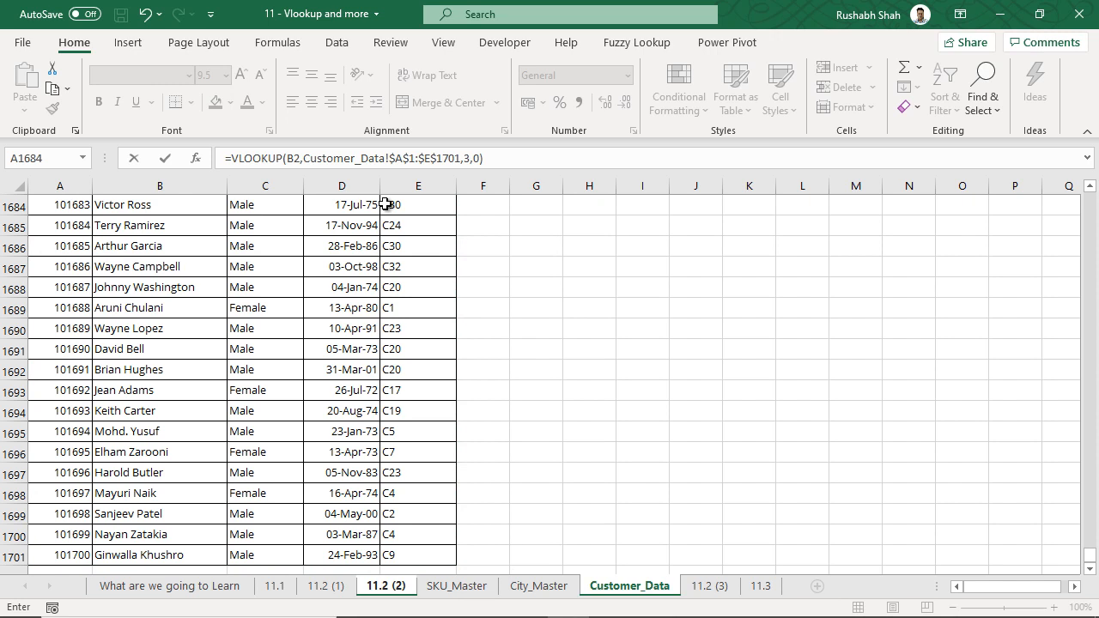
pyautogui.press('Return')
pyautogui.press('Up')
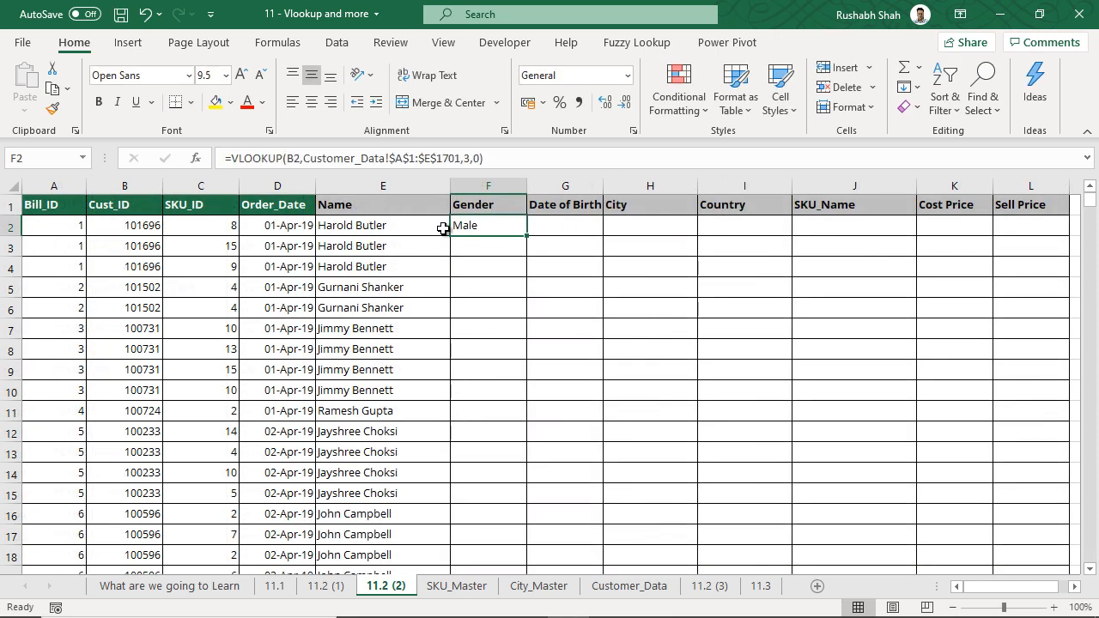
pyautogui.doubleClick(527, 238)
pyautogui.click(525, 232)
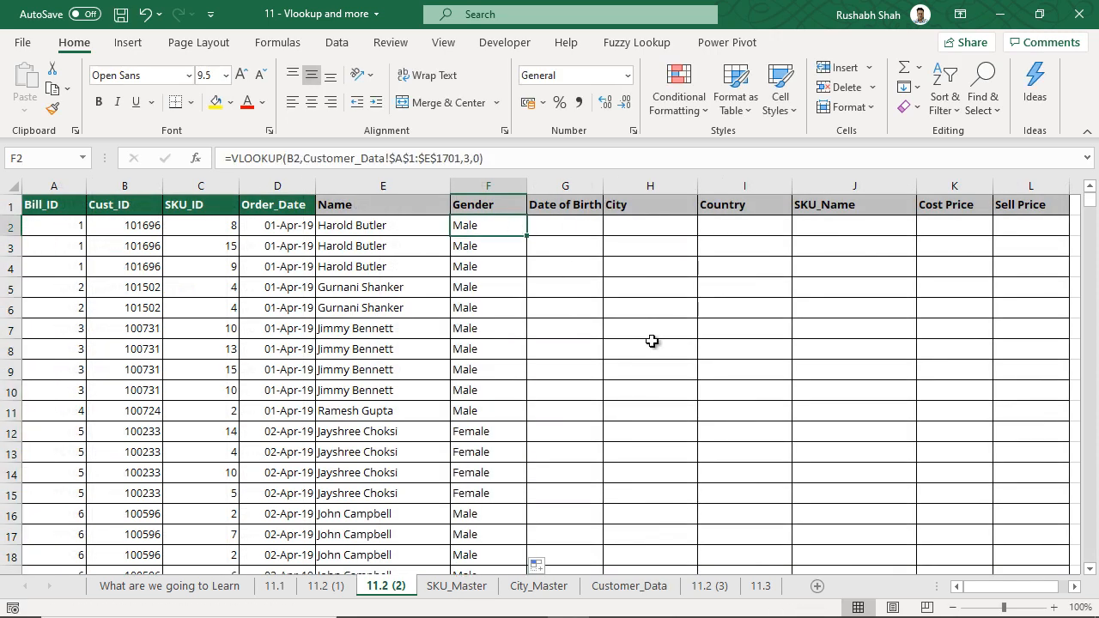
pyautogui.click(591, 228)
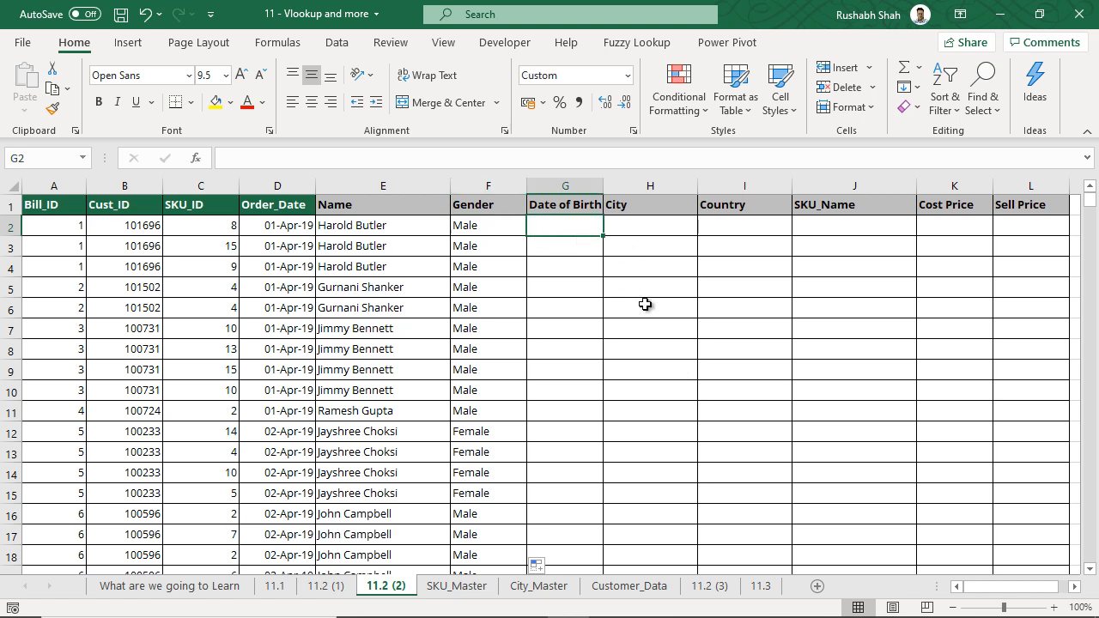
pyautogui.press('Left')
pyautogui.press('F2')
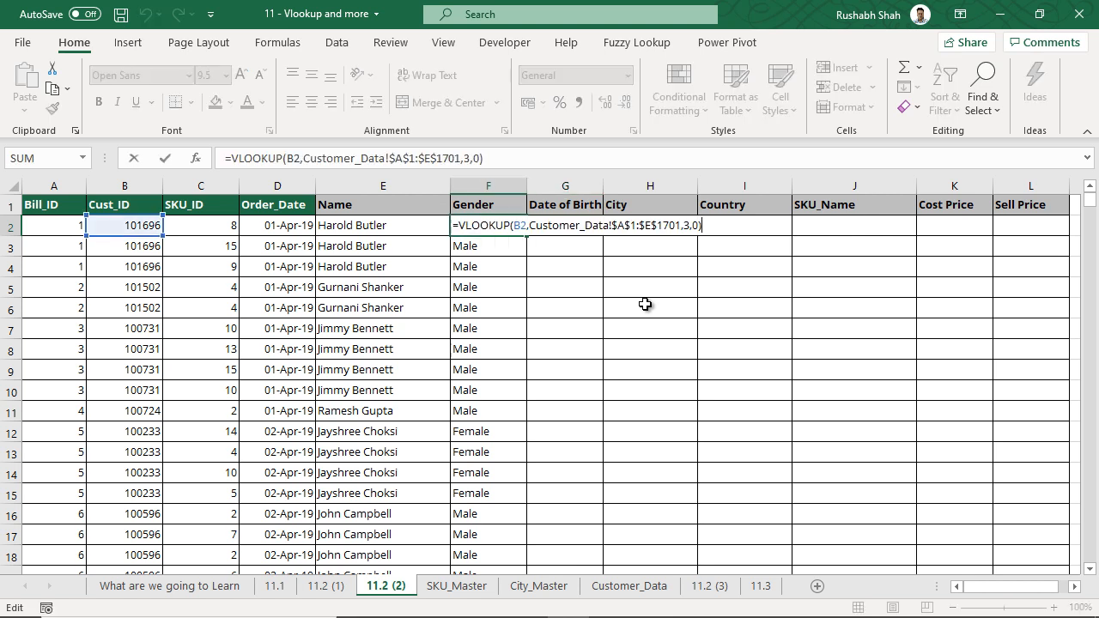
pyautogui.press('Left')
pyautogui.press('Left')
pyautogui.press('Left')
pyautogui.press('Left')
pyautogui.press('Left')
pyautogui.press('Left')
pyautogui.press('Left')
pyautogui.press('Left')
pyautogui.press('Left')
pyautogui.press('Left')
pyautogui.press('Left')
pyautogui.press('Left')
pyautogui.press('Left')
pyautogui.press('Left')
pyautogui.press('Left')
pyautogui.press('Left')
pyautogui.press('Left')
pyautogui.press('Left')
pyautogui.press('Left')
pyautogui.press('Left')
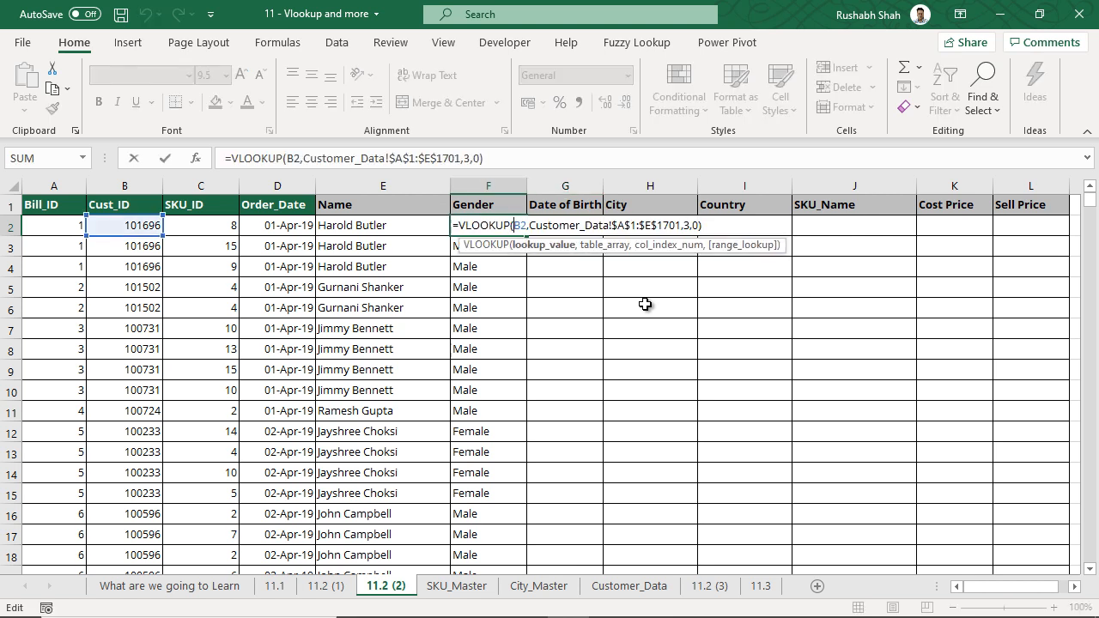
pyautogui.write('$')
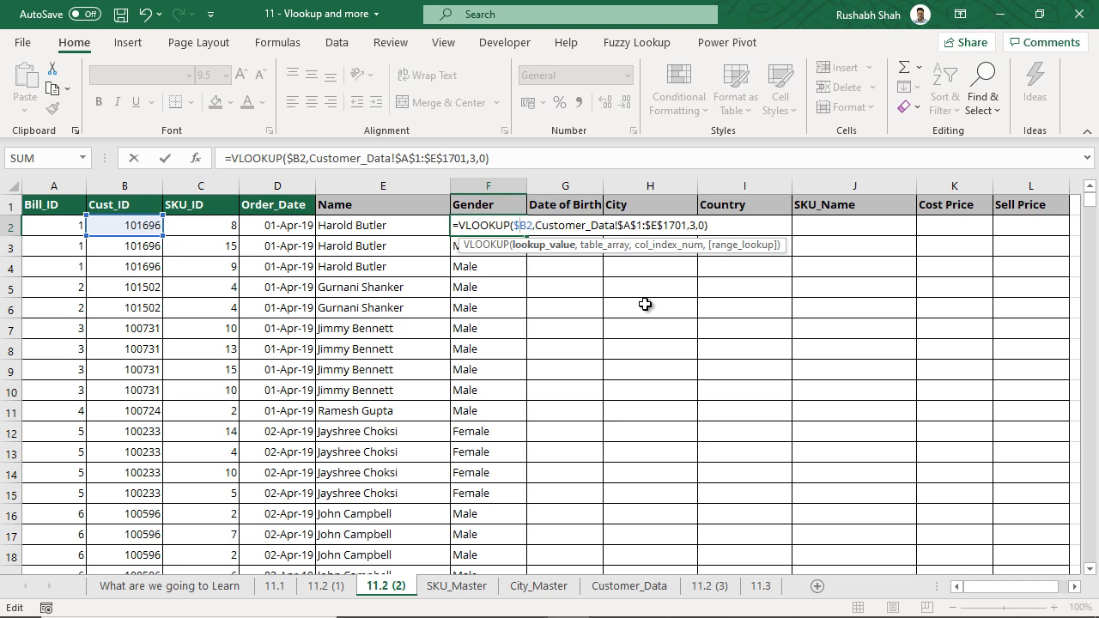
pyautogui.press('Escape')
# - Copy the Gender lookup formula from F2 into G2 under Date of Birth
pyautogui.hotkey('ctrl', 'c')
pyautogui.press('Right')
pyautogui.hotkey('ctrl', 'v')
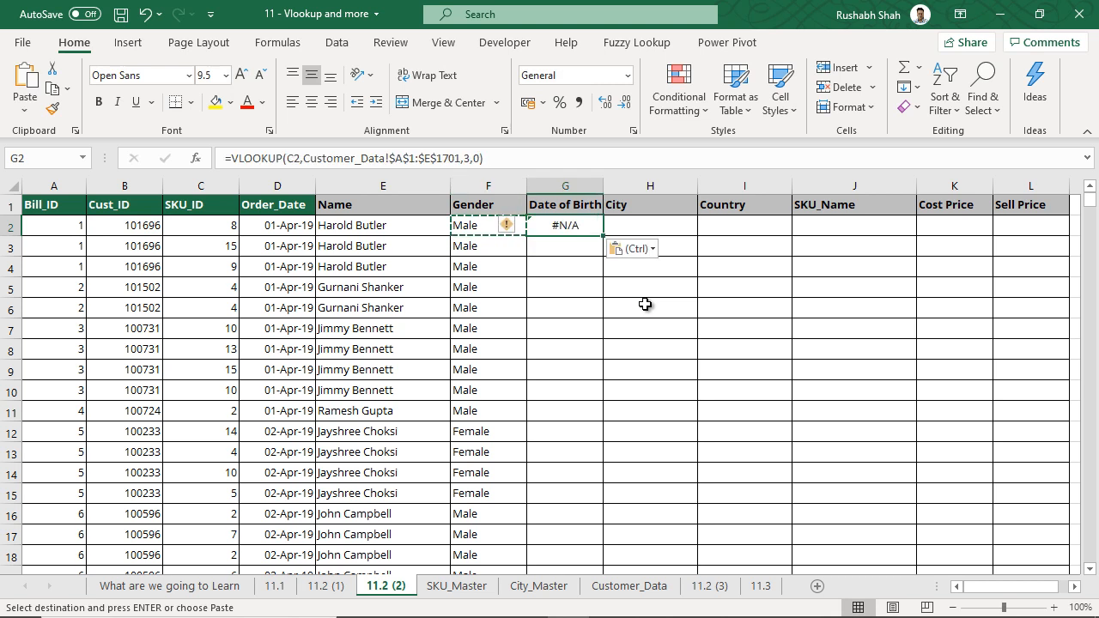
# - Fix the lookup value in F2's Gender formula as $B2 and copy the formula into G2 in place of the earlier copy
pyautogui.press('F2')
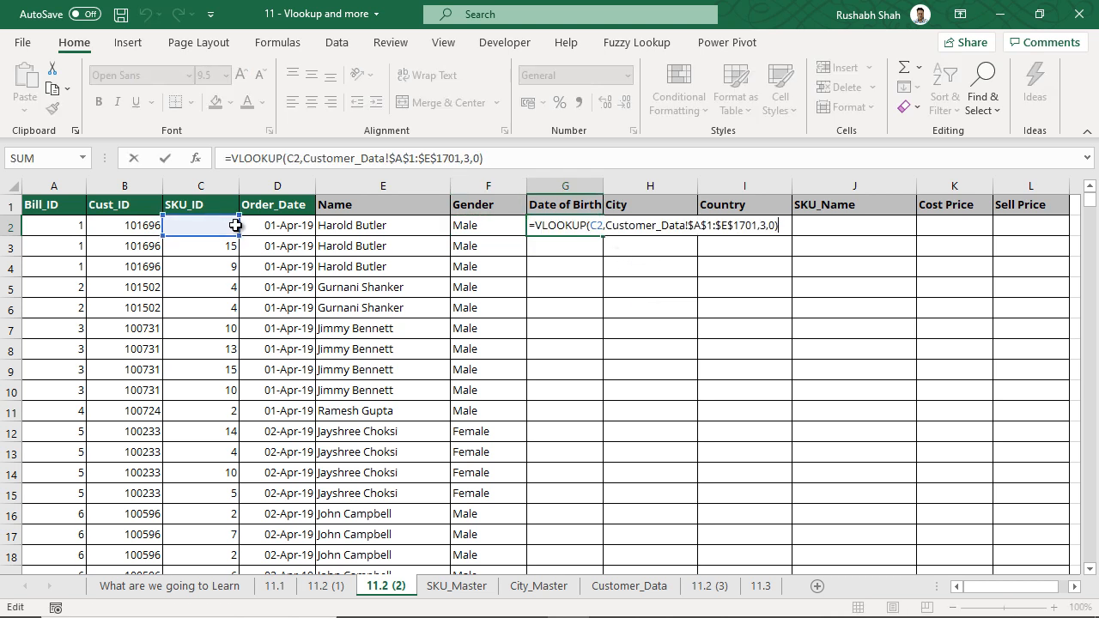
pyautogui.hotkey('ctrl', 'Return')
pyautogui.press('Delete')
pyautogui.press('Left')
pyautogui.press('F2')
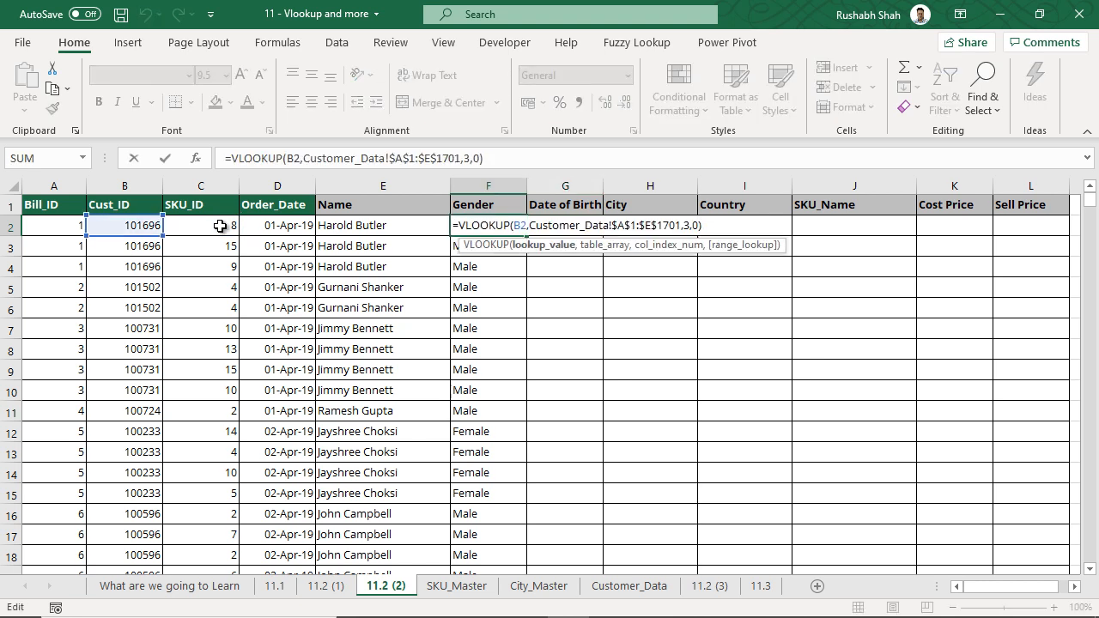
pyautogui.write('$')
pyautogui.hotkey('ctrl', 'Return')
pyautogui.hotkey('ctrl', 'c')
pyautogui.press('Right')
pyautogui.press('Return')
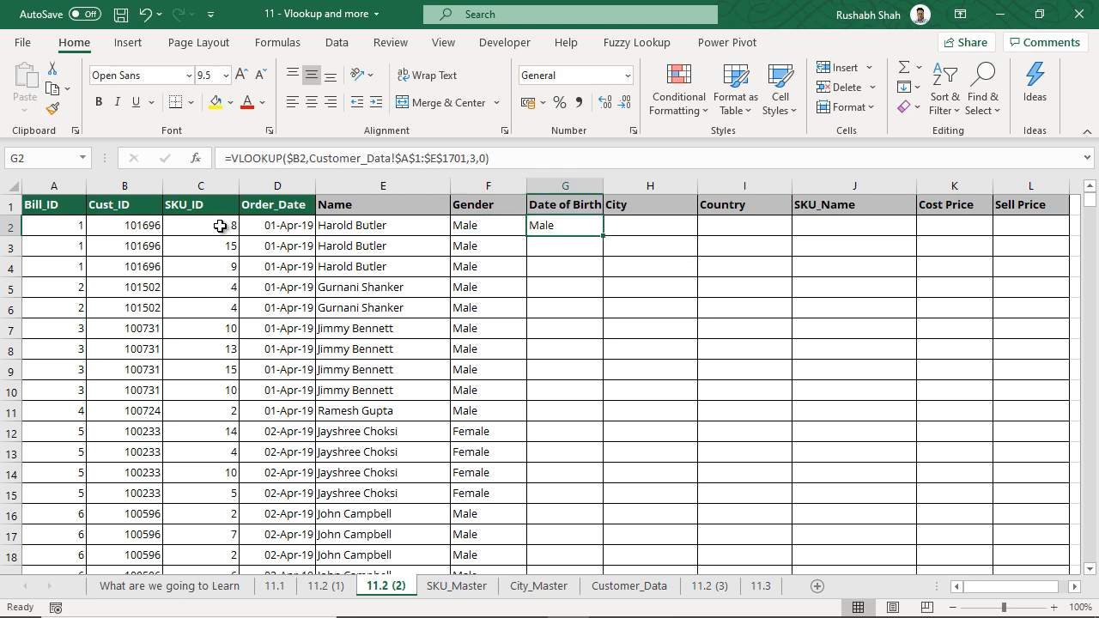
# - Set the column index in G2's Date of Birth lookup to 4
pyautogui.press('F2')
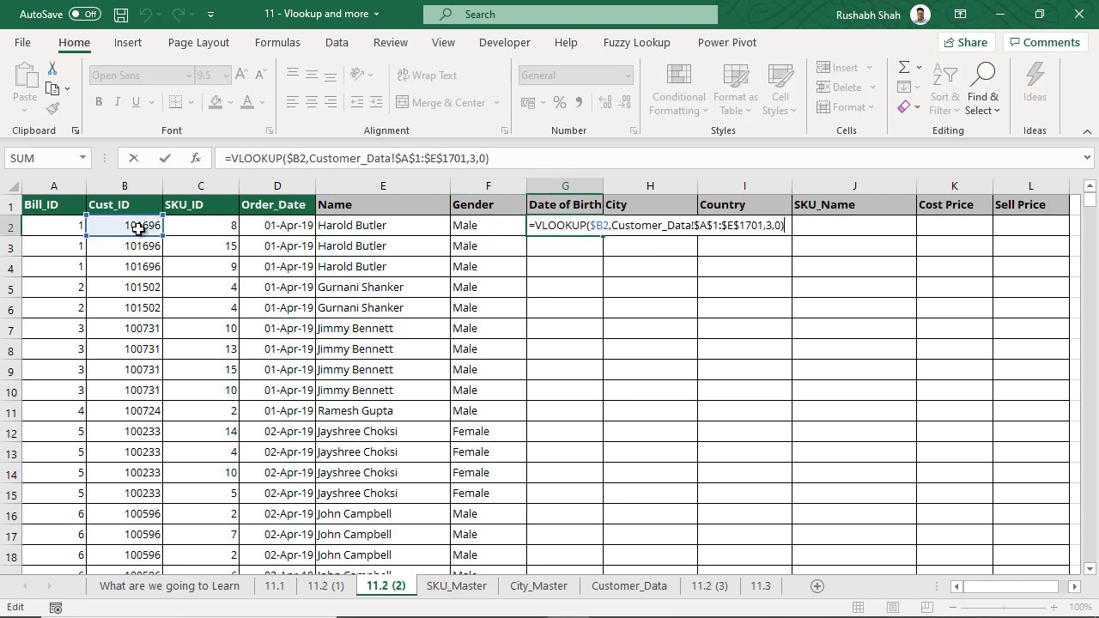
pyautogui.doubleClick(769, 226)
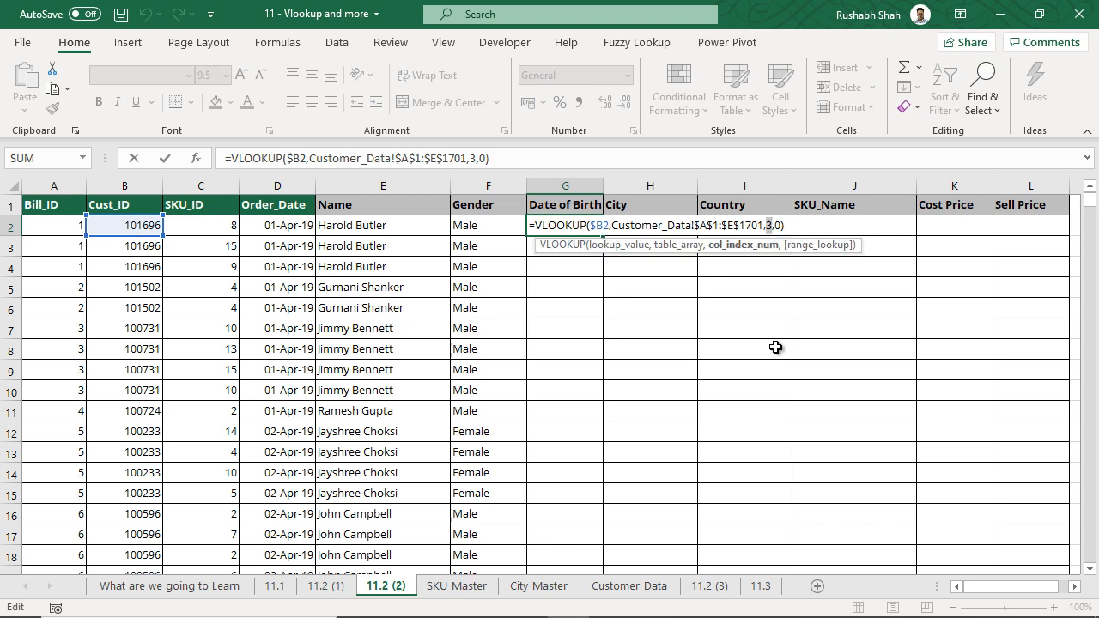
pyautogui.write('4')
pyautogui.hotkey('ctrl', 'Return')
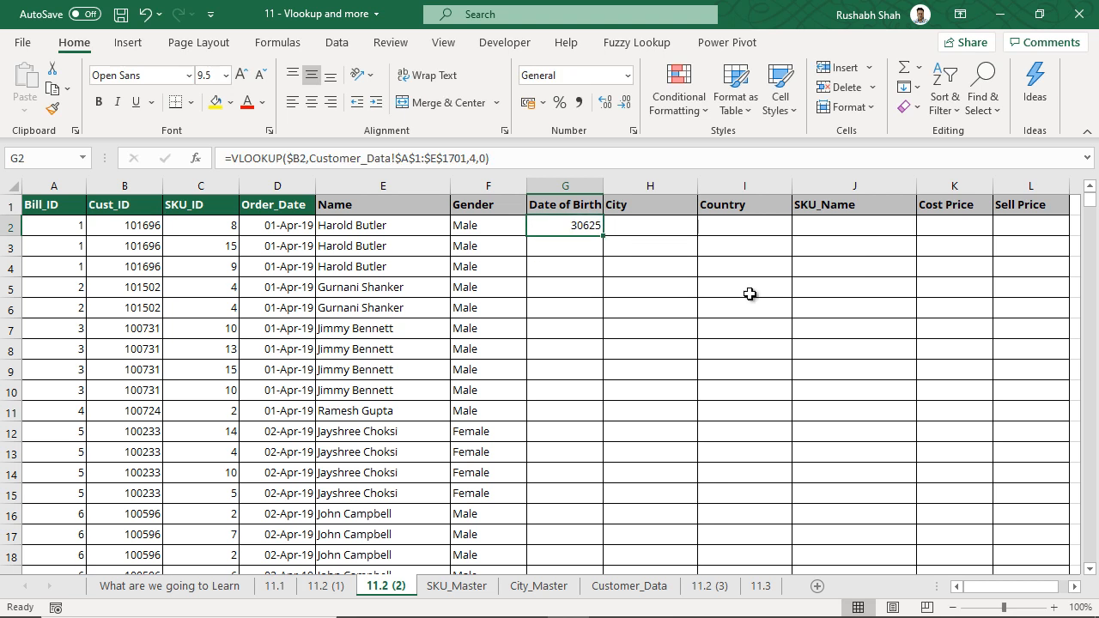
# - Apply the Date number format to G2 and fill the cell down the Date of Birth column
pyautogui.click(627, 76)
pyautogui.click(593, 268)
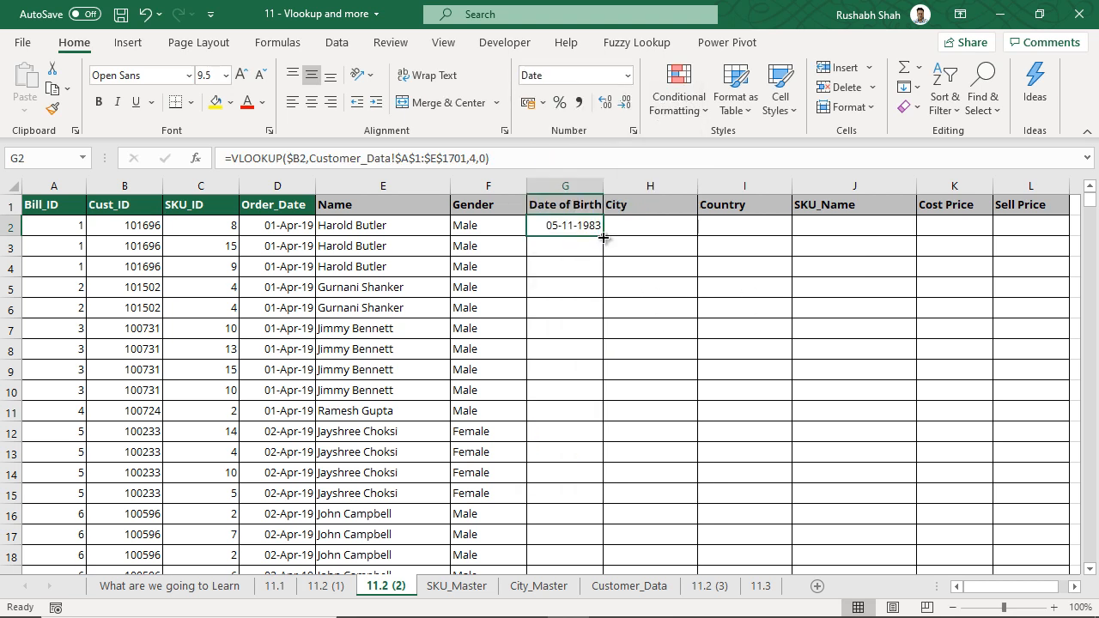
pyautogui.doubleClick(603, 235)
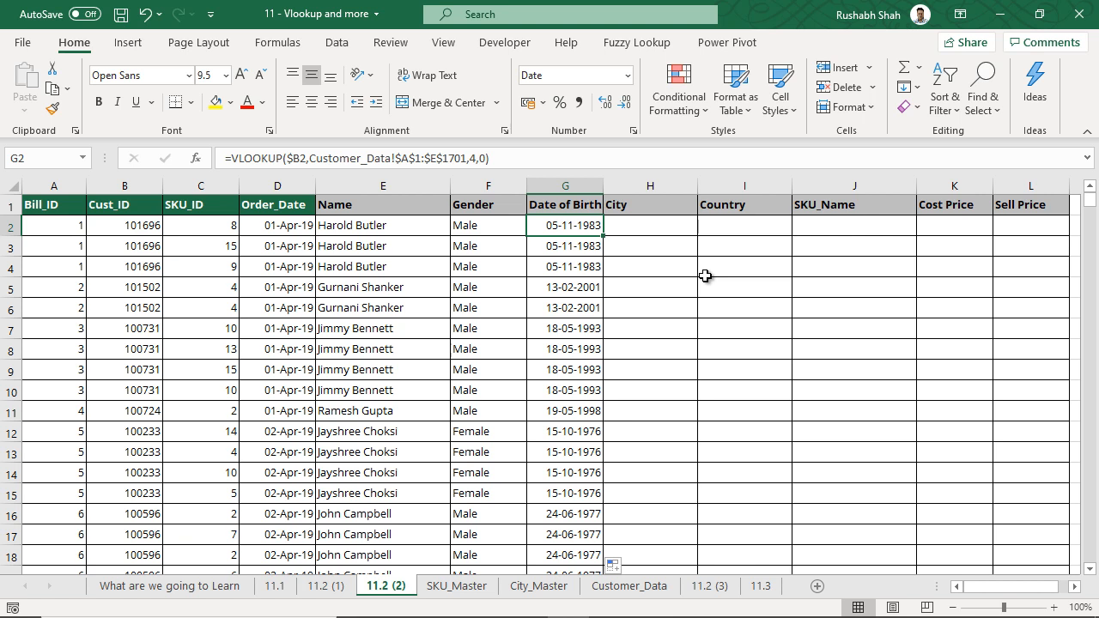
pyautogui.press('Right')
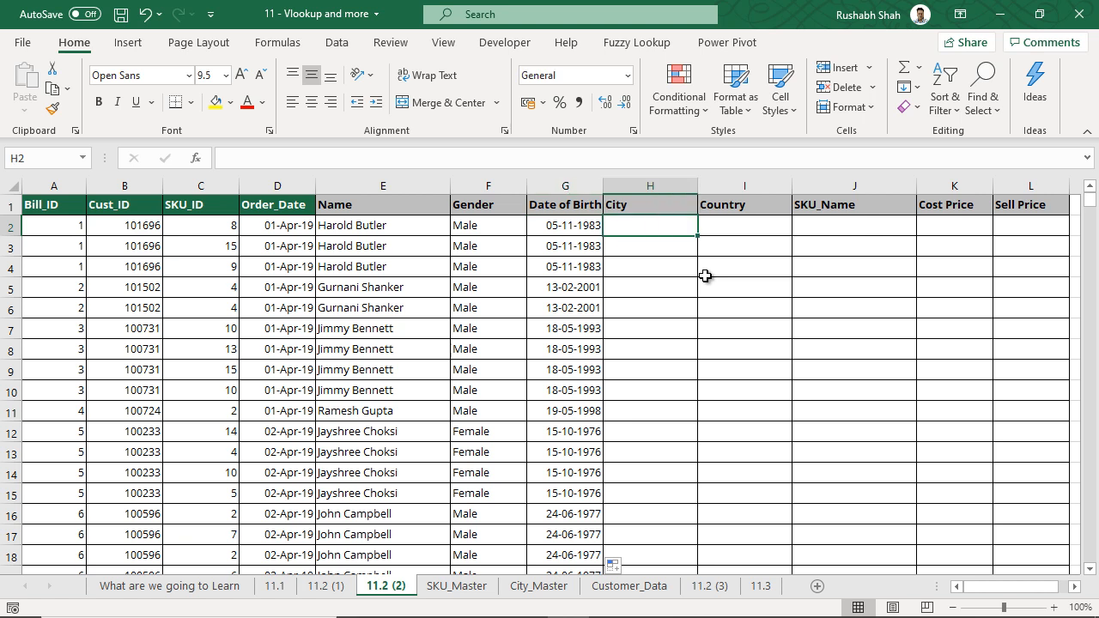
pyautogui.write('=vl')
pyautogui.press('Tab')
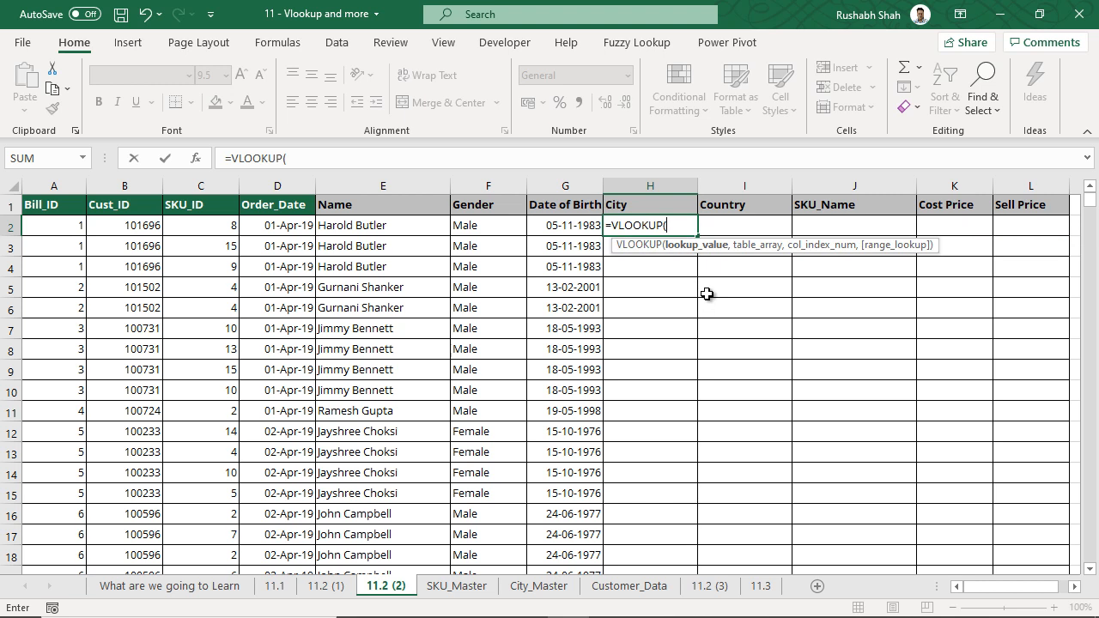
pyautogui.press('Escape')
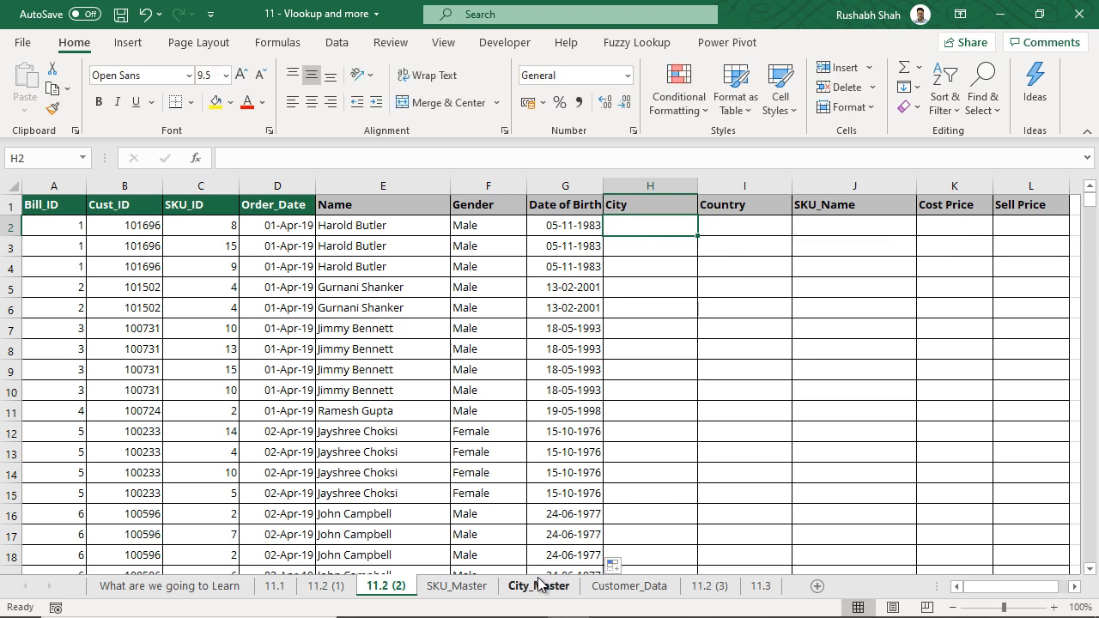
# - Examine the City_Master, SKU_Master and Customer_Data sheets to see which column links each customer to a city
pyautogui.click(534, 588)
pyautogui.click(105, 298)
pyautogui.moveTo(59, 229); pyautogui.dragTo(80, 403)
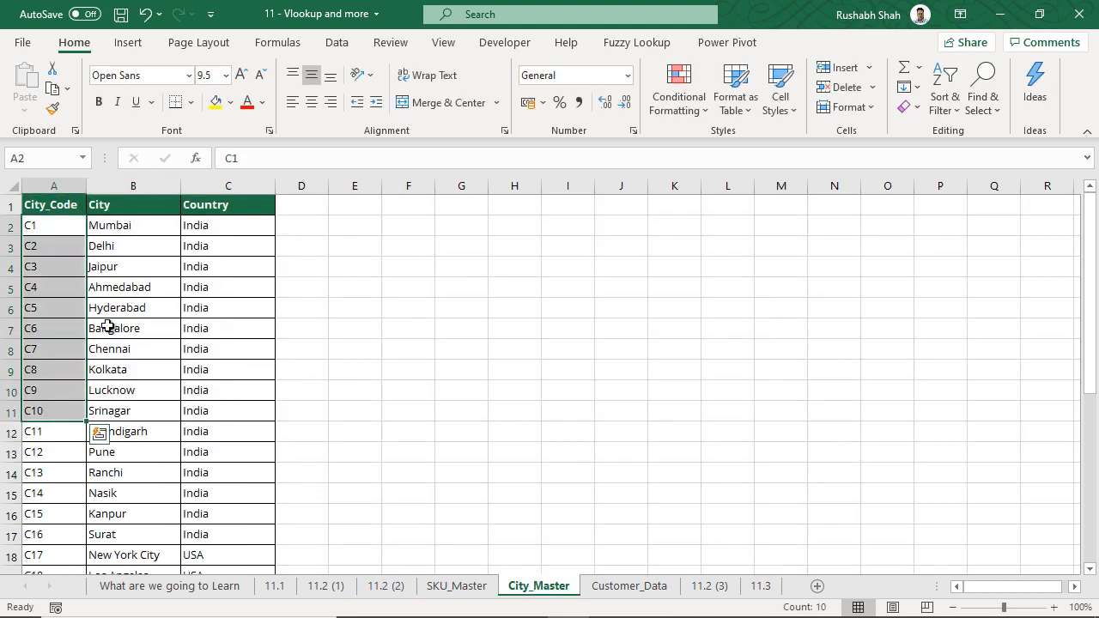
pyautogui.moveTo(135, 226); pyautogui.dragTo(139, 402)
pyautogui.moveTo(232, 225); pyautogui.dragTo(236, 394)
pyautogui.click(429, 591)
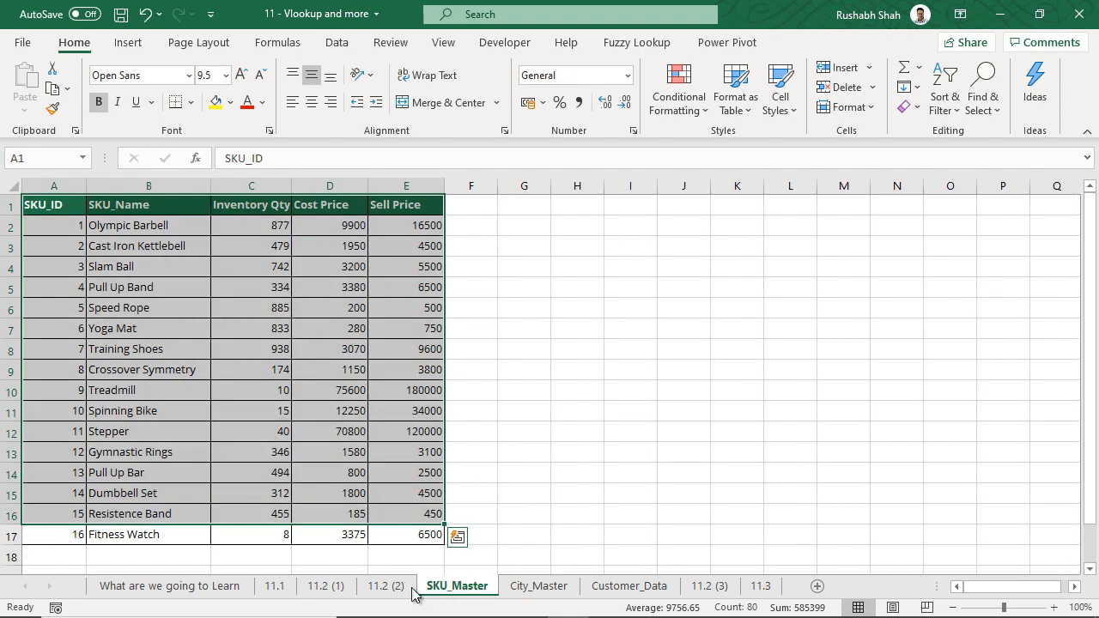
pyautogui.click(339, 593)
pyautogui.click(396, 590)
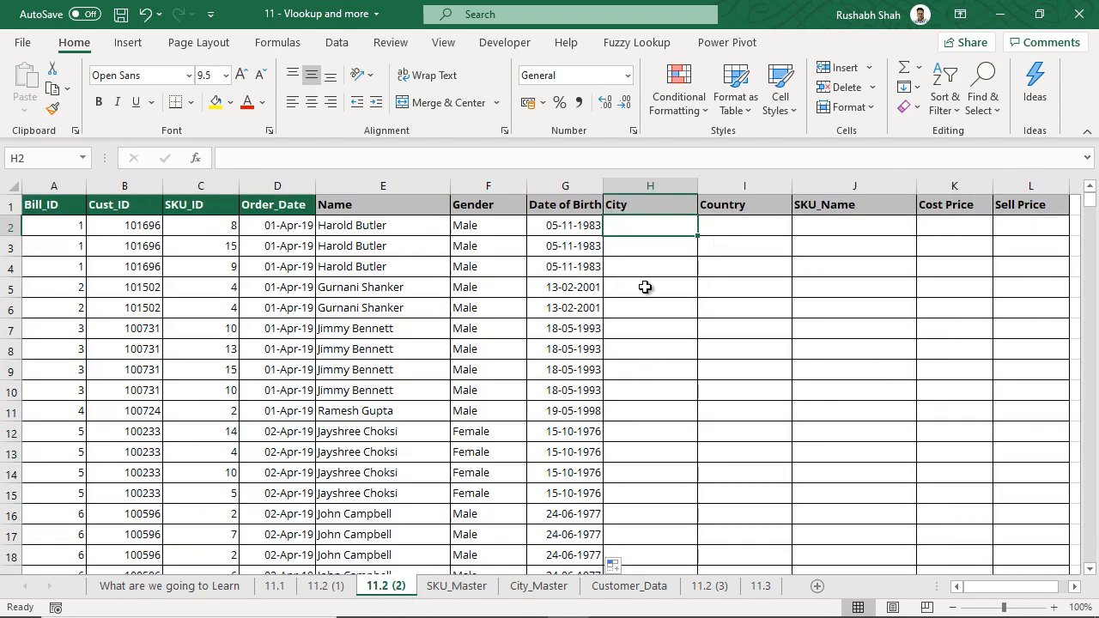
pyautogui.click(634, 223)
pyautogui.click(629, 587)
pyautogui.moveTo(395, 228); pyautogui.dragTo(418, 471)
pyautogui.click(385, 586)
# - Insert a blank column before City on sheet 11.2 (2) and enter the header City_ID in H1
pyautogui.rightClick(644, 192)
pyautogui.click(691, 330)
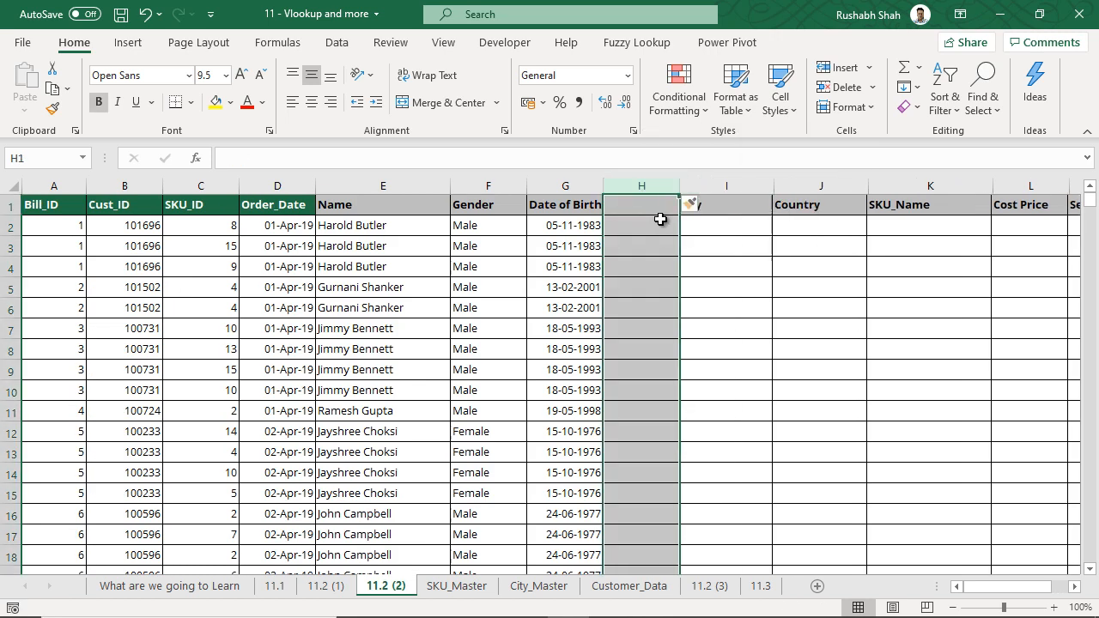
pyautogui.write('Ci')
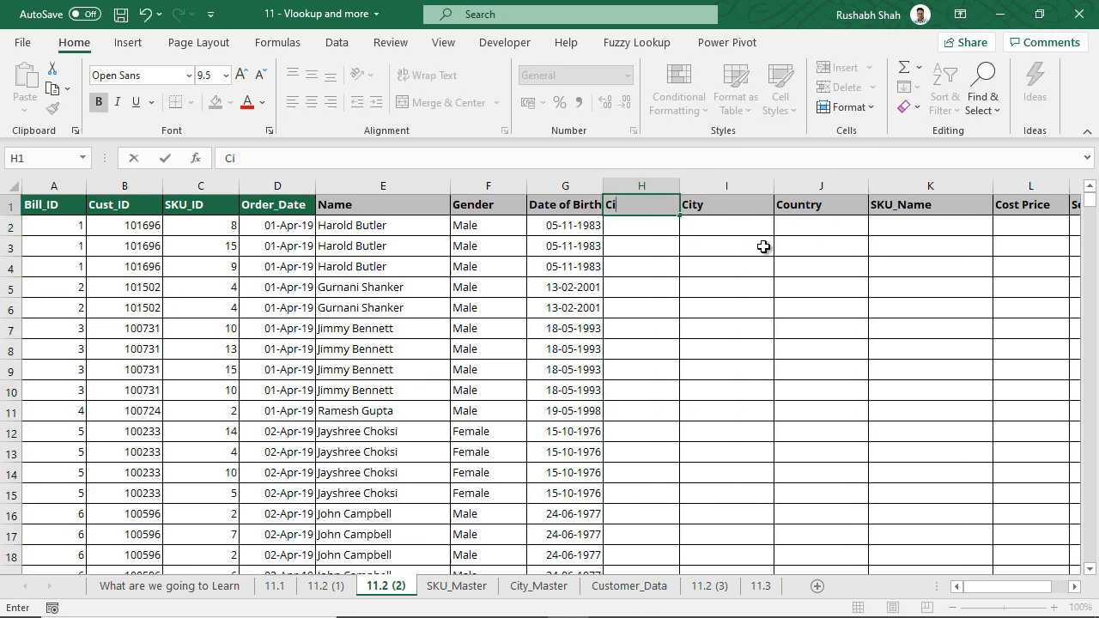
pyautogui.write('ty_ID')
pyautogui.press('Return')
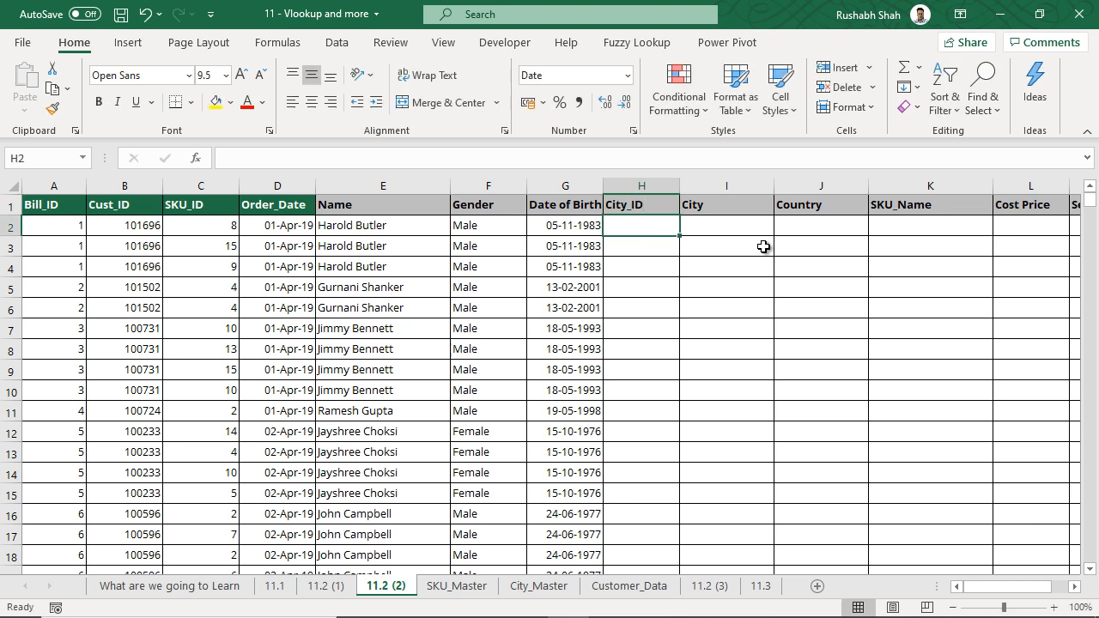
pyautogui.write('=vl')
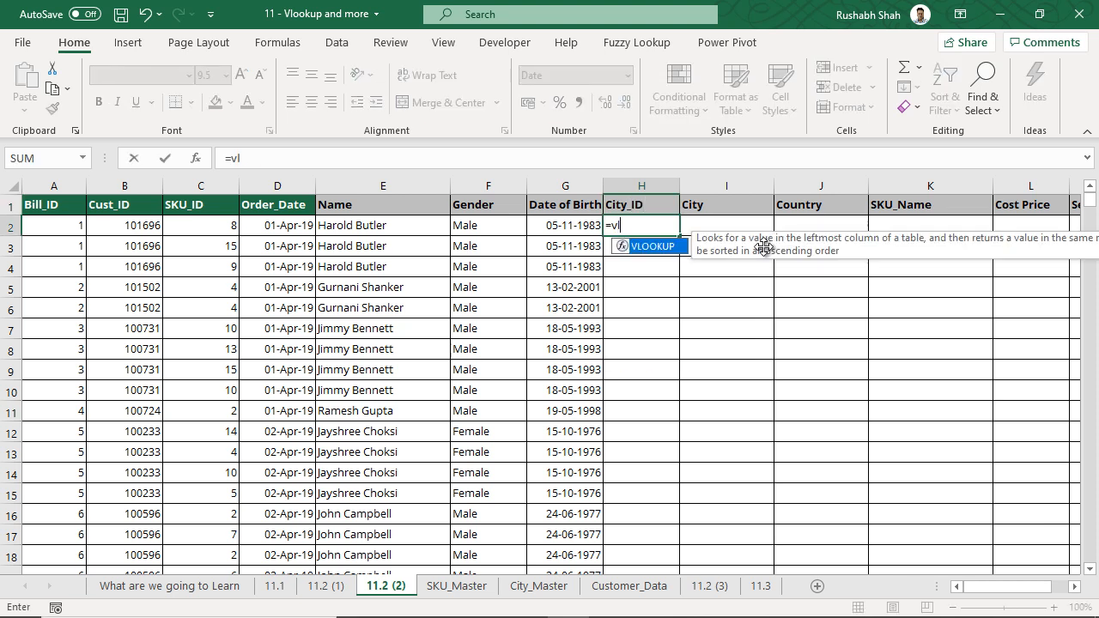
pyautogui.press('Tab')
pyautogui.press('Escape')
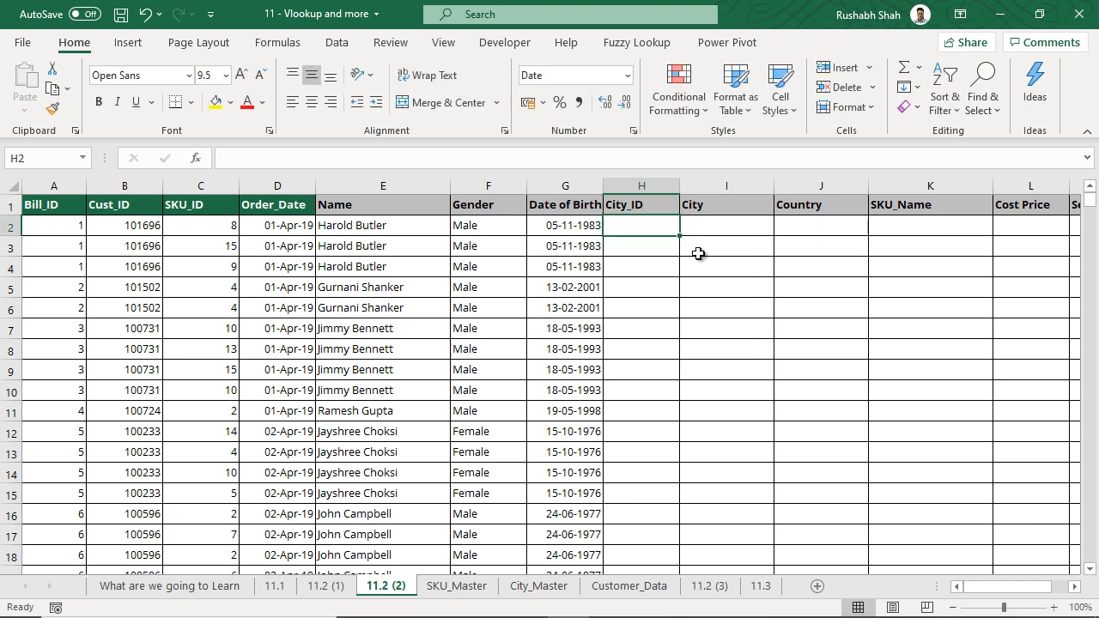
# - Copy the Date of Birth lookup formula from G2 into H2 under City_ID
pyautogui.click(592, 221)
pyautogui.hotkey('ctrl', 'c')
pyautogui.click(654, 228)
pyautogui.hotkey('ctrl', 'v')
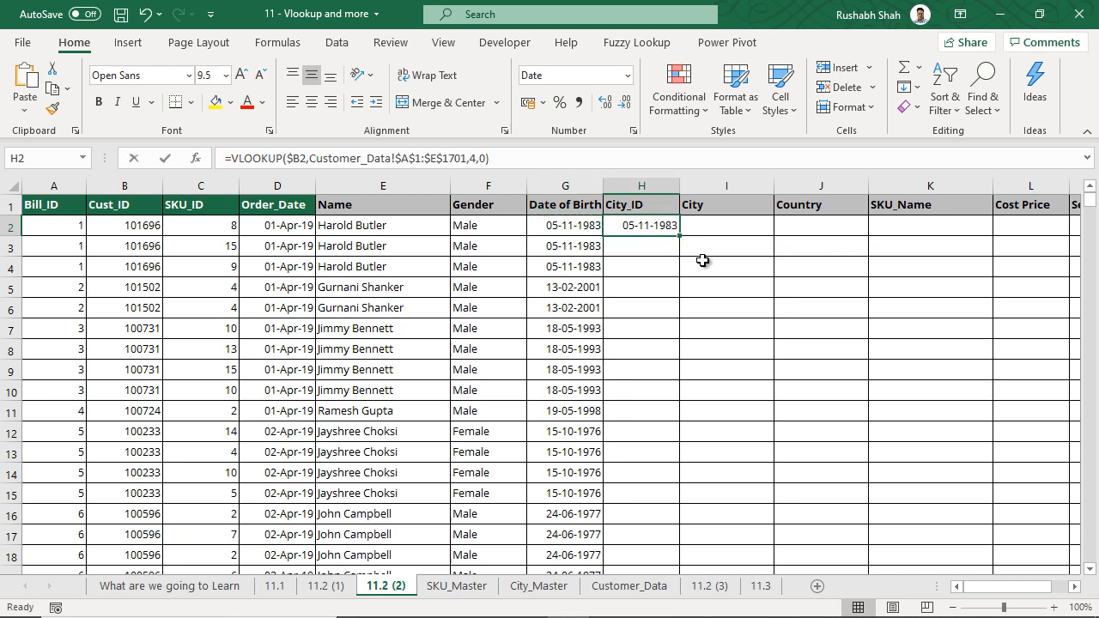
# - Set the column index in H2's lookup to 5 and fill the formula down the City_ID column
pyautogui.press('F2')
pyautogui.doubleClick(846, 226)
pyautogui.write('5')
pyautogui.press('Return')
pyautogui.press('Up')
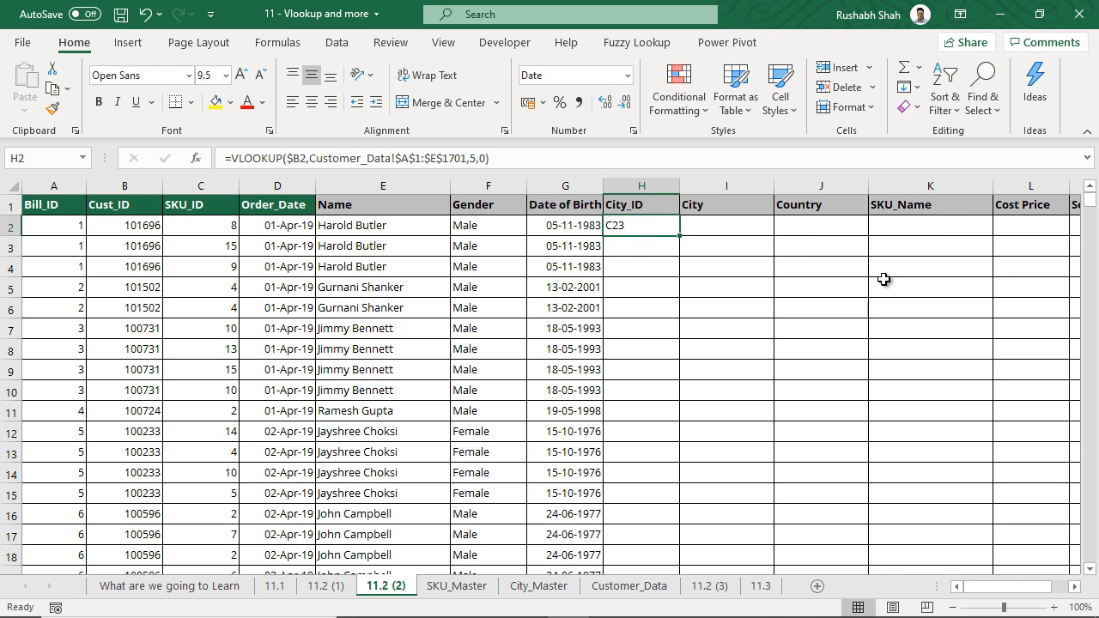
pyautogui.doubleClick(680, 235)
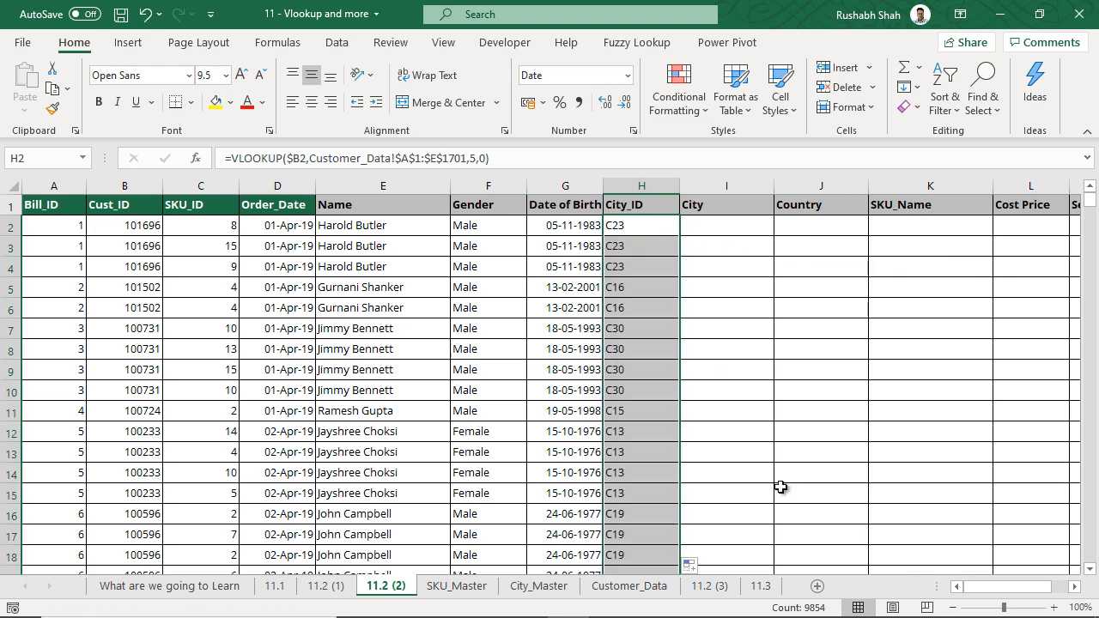
# - Start a VLOOKUP in I2 under City with H2 as the lookup value and City_Master!$A$1:$C$33 as the table
pyautogui.click(730, 228)
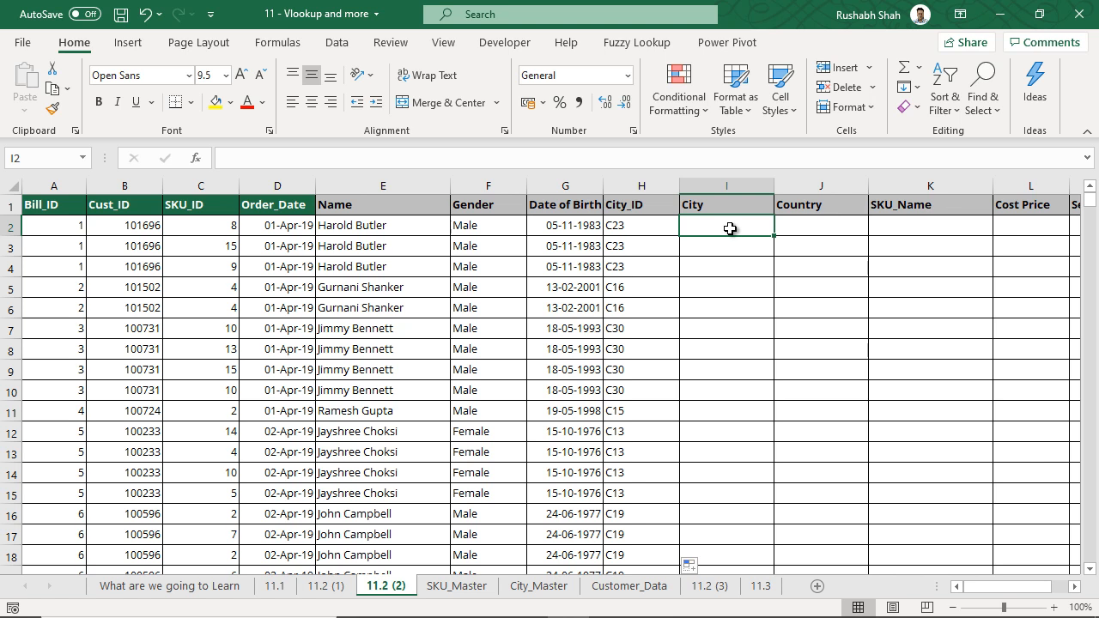
pyautogui.write('=vl')
pyautogui.press('Tab')
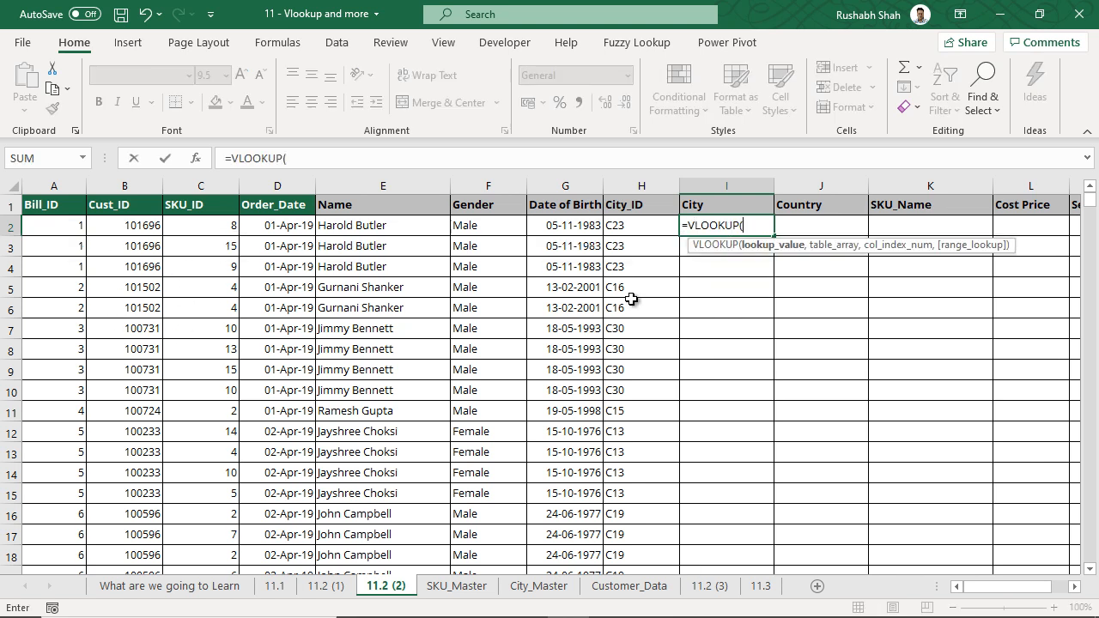
pyautogui.click(652, 227)
pyautogui.write(',')
pyautogui.click(558, 592)
pyautogui.click(72, 211)
pyautogui.hotkey('ctrl', 'shift', 'Right')
pyautogui.hotkey('ctrl', 'shift', 'Down')
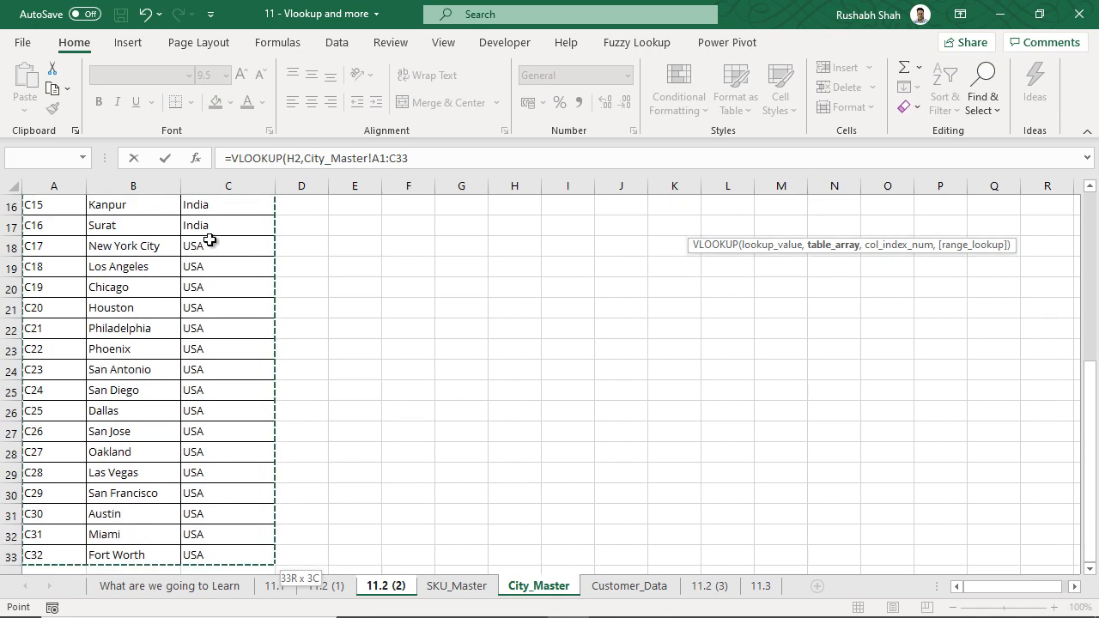
pyautogui.press('F4')
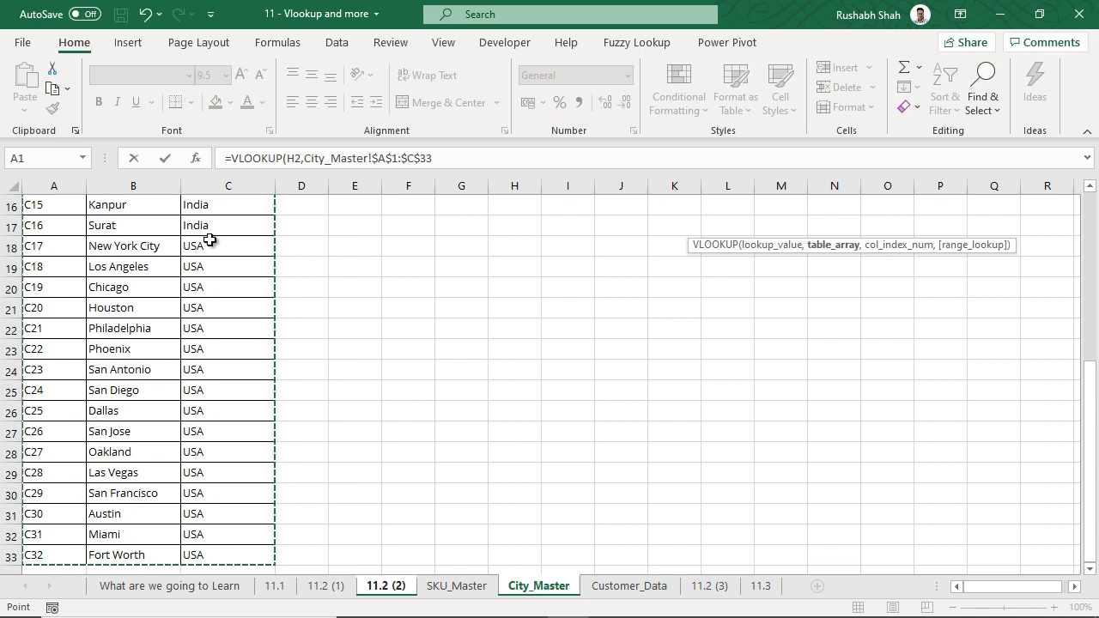
# - Complete I2's lookup with column 2 and exact match 0, and fill it down the City column
pyautogui.write('2')
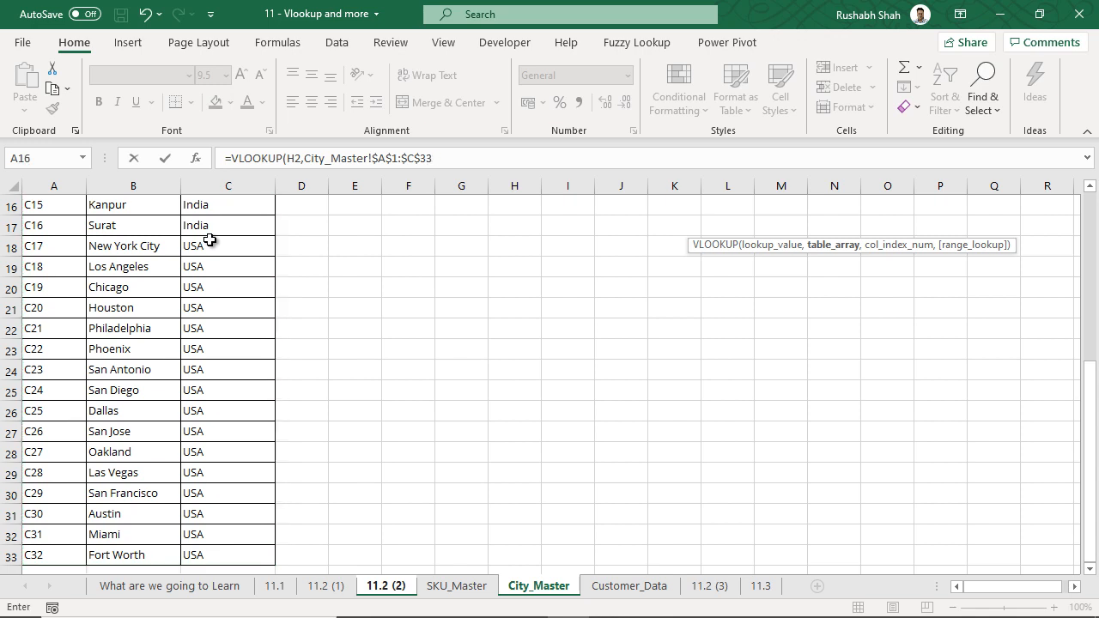
pyautogui.write(',2,0)')
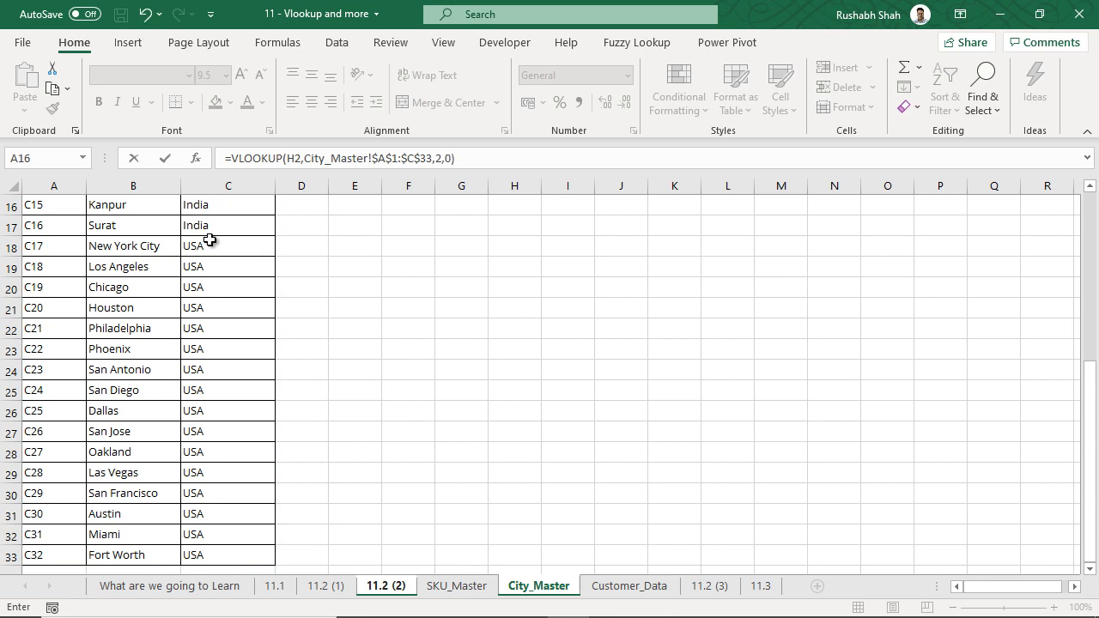
pyautogui.press('Return')
pyautogui.press('Up')
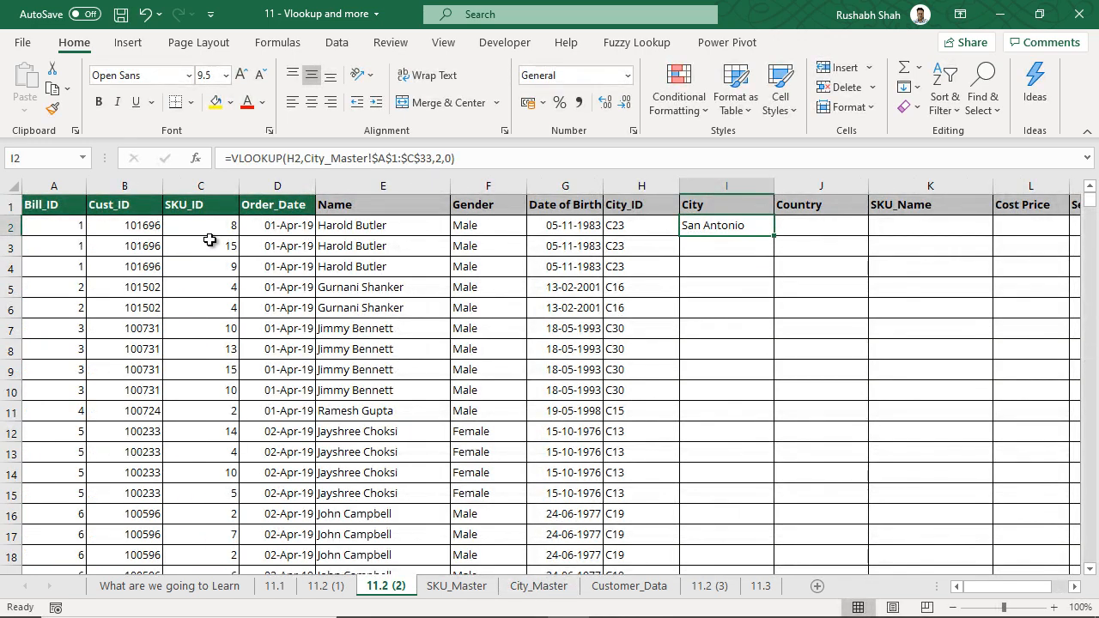
pyautogui.doubleClick(774, 234)
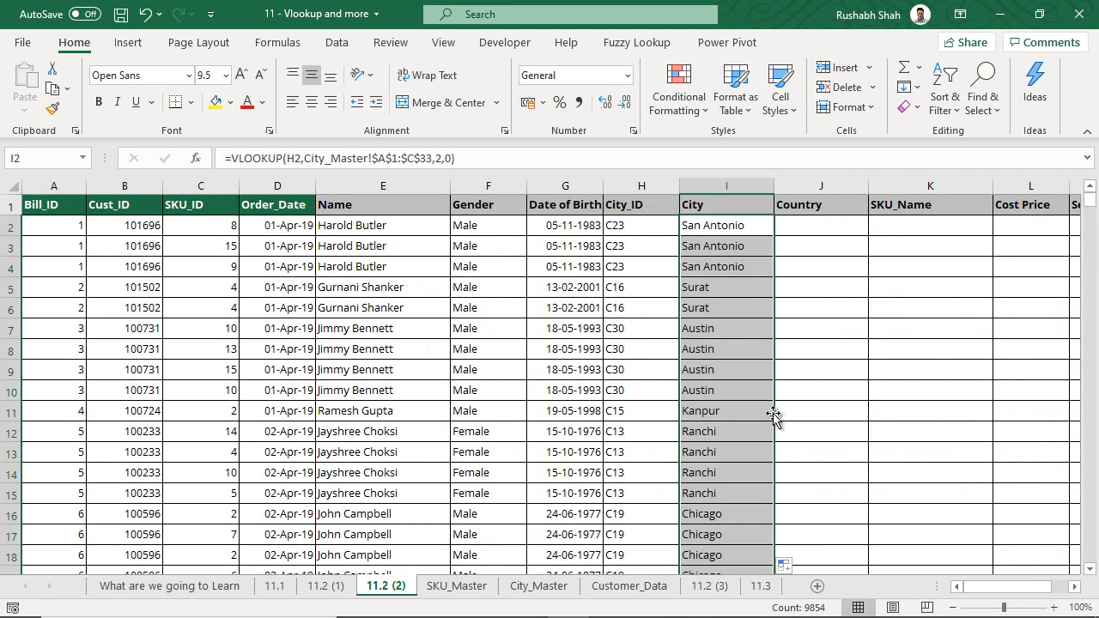
# - Fix the lookup value in I2's City formula as $H2
pyautogui.press('F2')
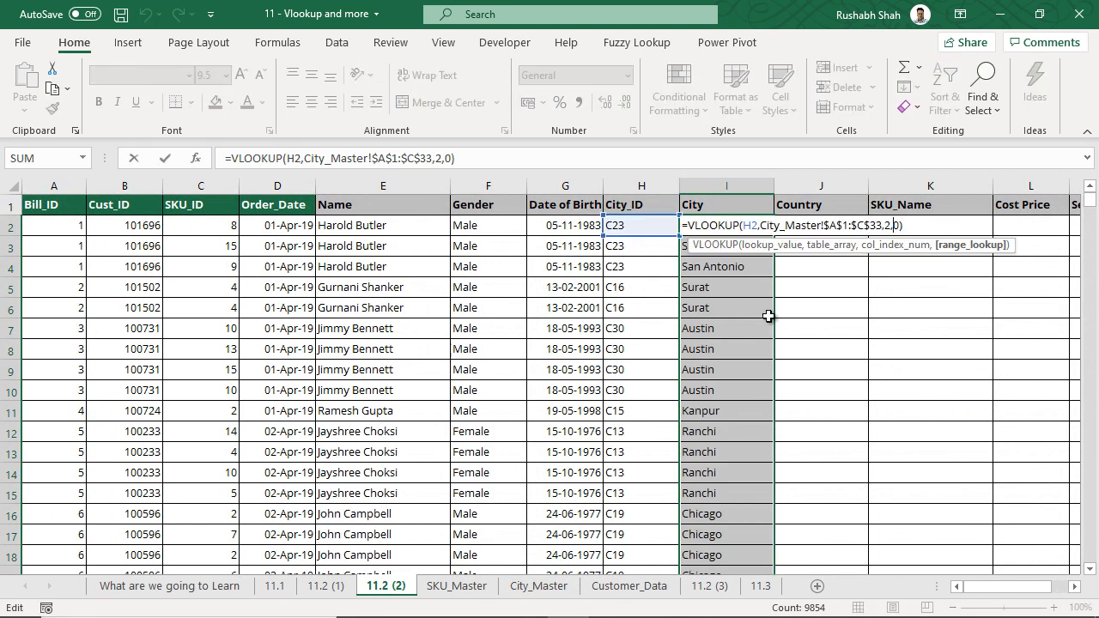
pyautogui.press('Left')
pyautogui.press('Left')
pyautogui.press('Left')
pyautogui.press('Left')
pyautogui.press('Left')
pyautogui.write('$')
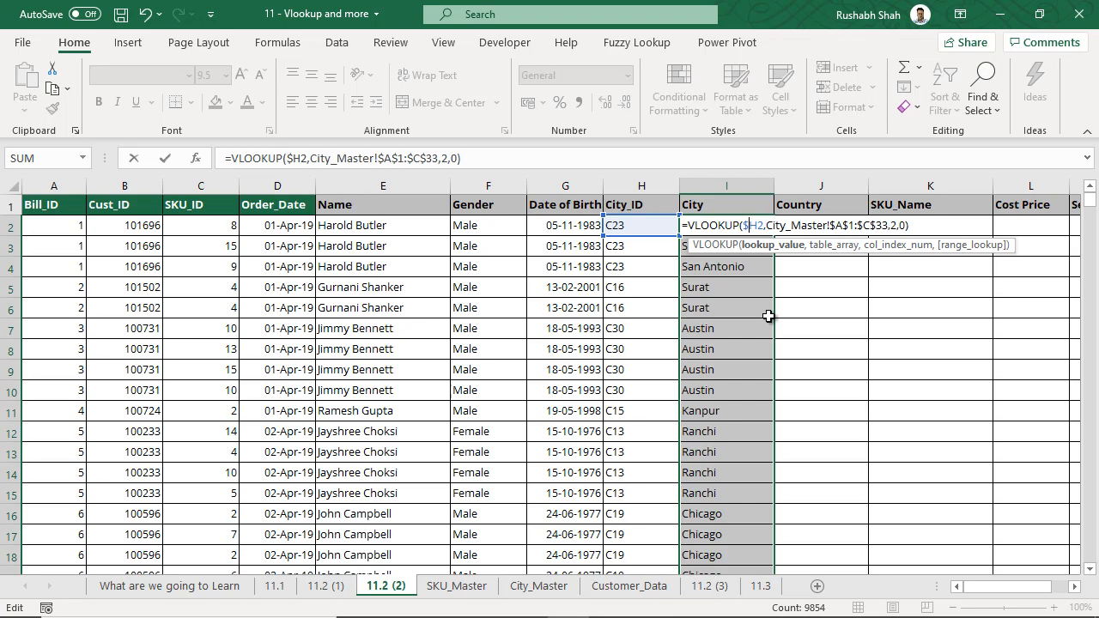
pyautogui.press('Return')
pyautogui.press('Up')
# - Copy the City lookup formula from I2 into J2 under Country
pyautogui.hotkey('ctrl', 'c')
pyautogui.press('Right')
pyautogui.hotkey('ctrl', 'v')
pyautogui.press('Escape')
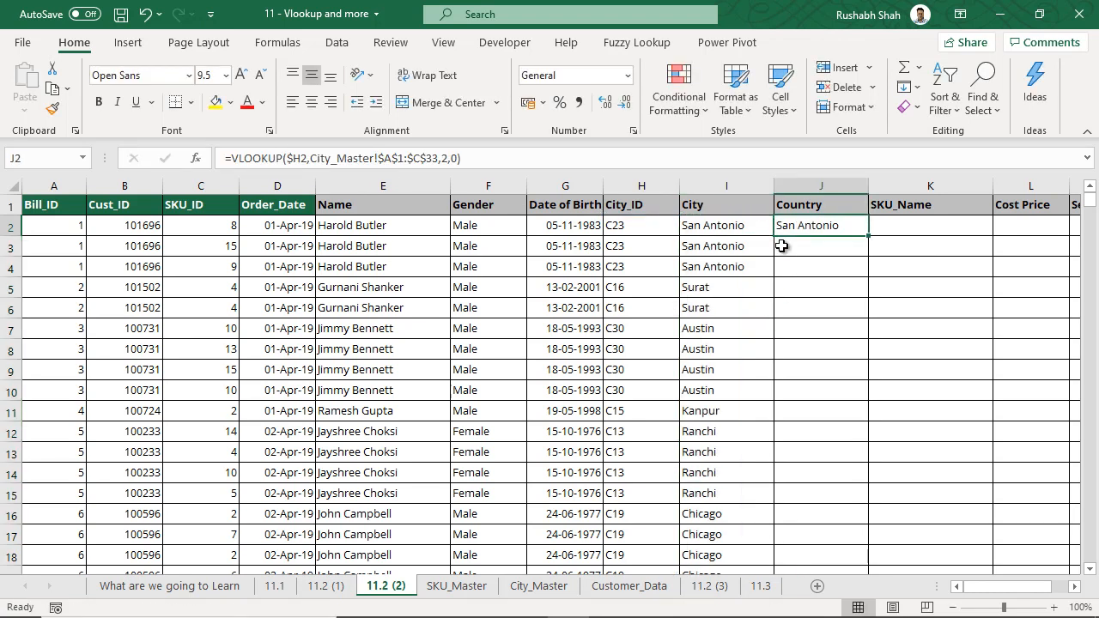
# - Set the column index in J2's lookup to 3 and fill the formula down the Country column
pyautogui.press('F2')
pyautogui.press('Left')
pyautogui.press('Left')
pyautogui.press('Left')
pyautogui.press('BackSpace')
pyautogui.write('3')
pyautogui.hotkey('ctrl', 'Return')
pyautogui.doubleClick(868, 234)
pyautogui.click(842, 223)
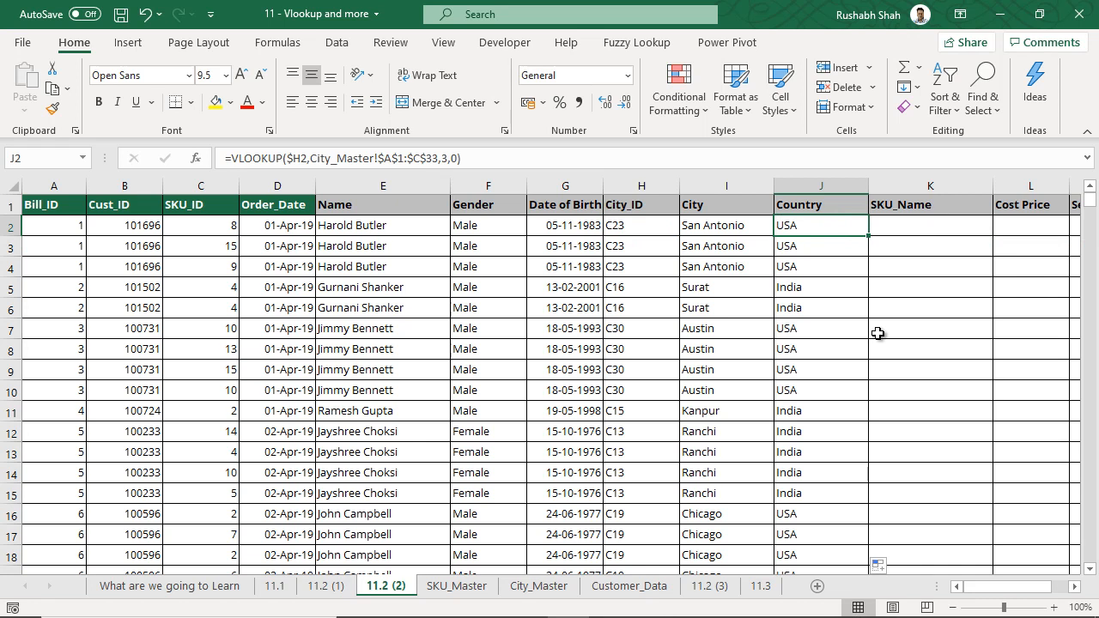
# - Save the workbook and select the SKU_Name, Cost Price and Sell Price columns
pyautogui.hotkey('ctrl', 's')
pyautogui.moveTo(928, 185); pyautogui.dragTo(964, 178)
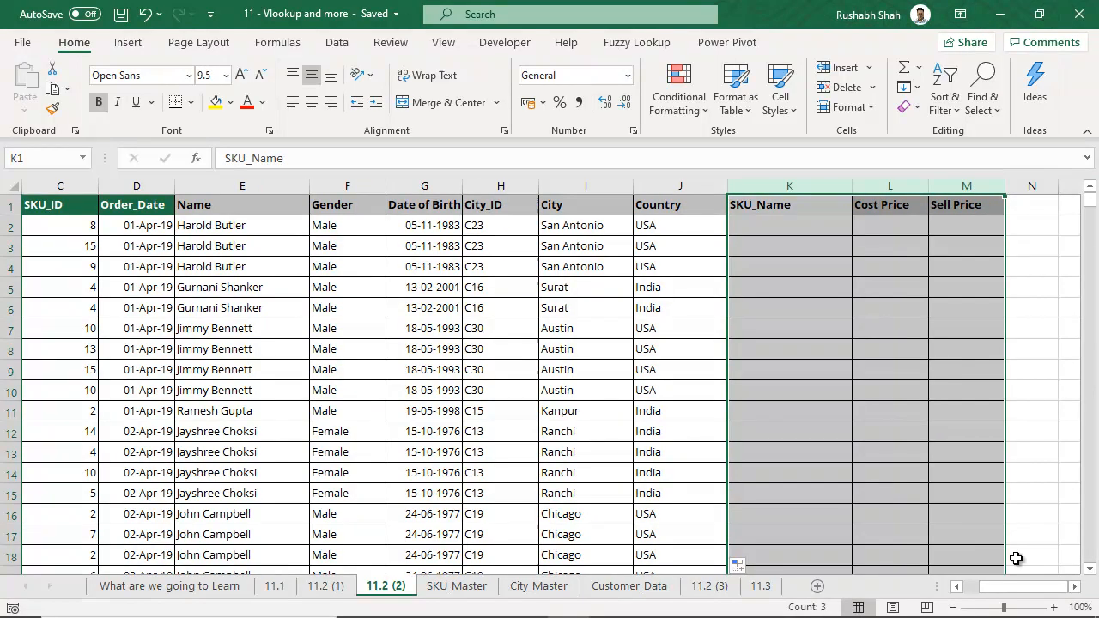
# - Start a VLOOKUP formula in K2 under SKU_Name with the SKU_ID in C2 as the lookup value
pyautogui.moveTo(991, 591); pyautogui.dragTo(970, 589)
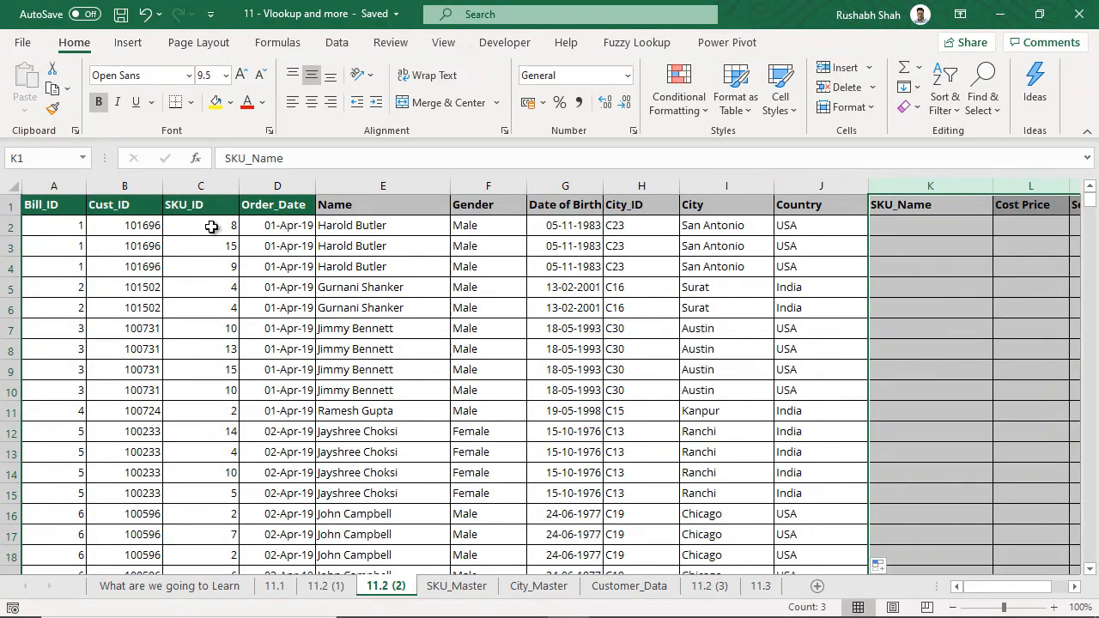
pyautogui.click(213, 190)
pyautogui.click(942, 230)
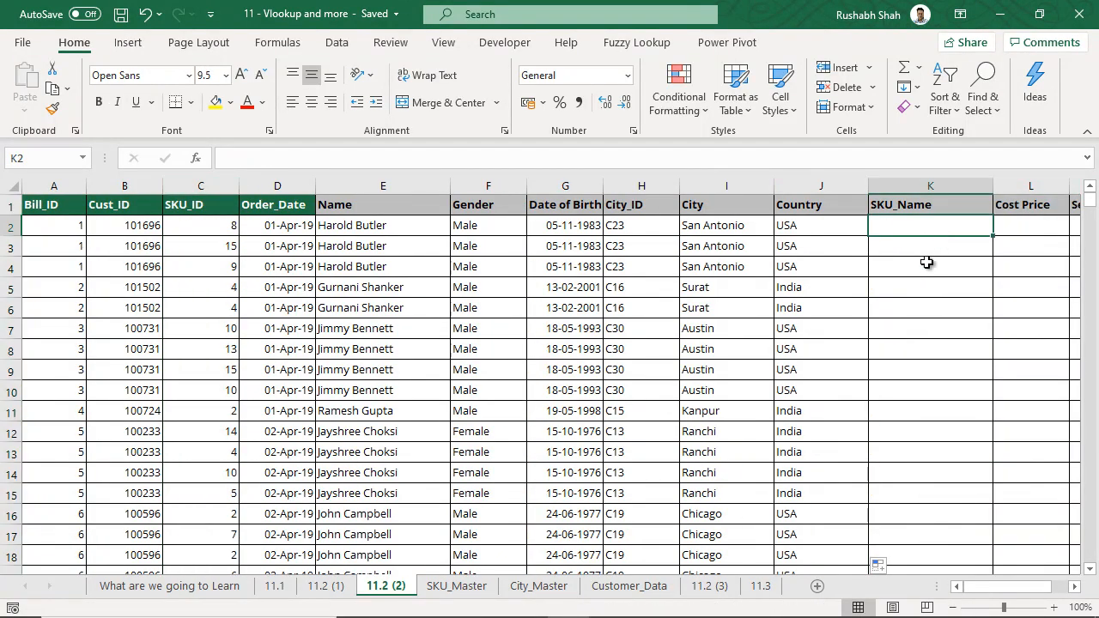
pyautogui.write('=vl')
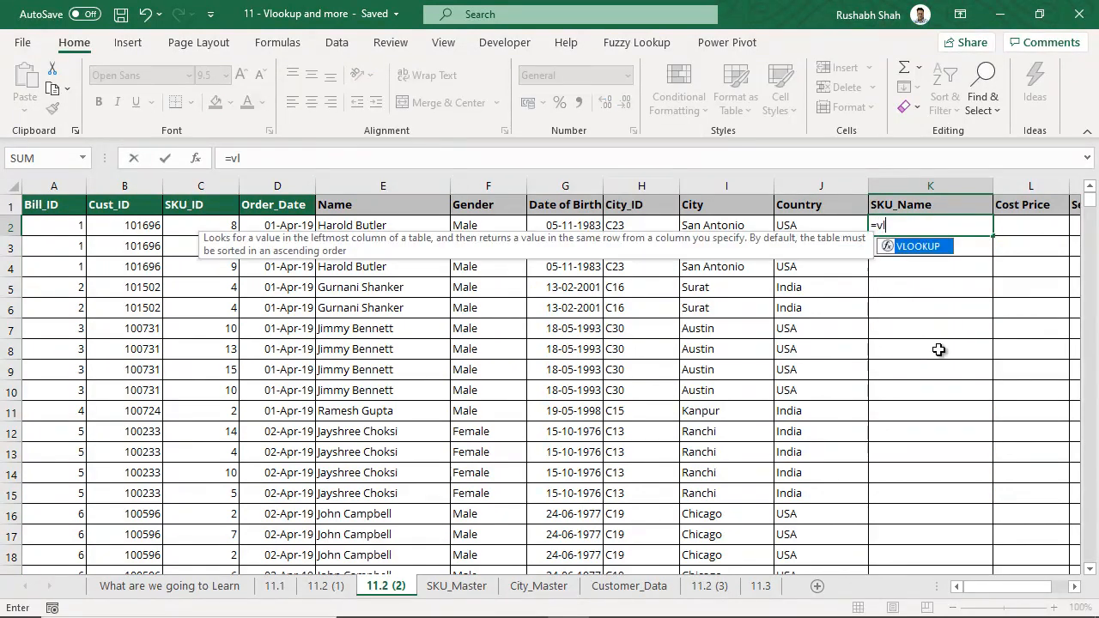
pyautogui.press('Tab')
pyautogui.press('Left')
pyautogui.press('Left')
pyautogui.press('Left')
pyautogui.press('Left')
pyautogui.press('Left')
pyautogui.press('Left')
pyautogui.press('Left')
pyautogui.press('Left')
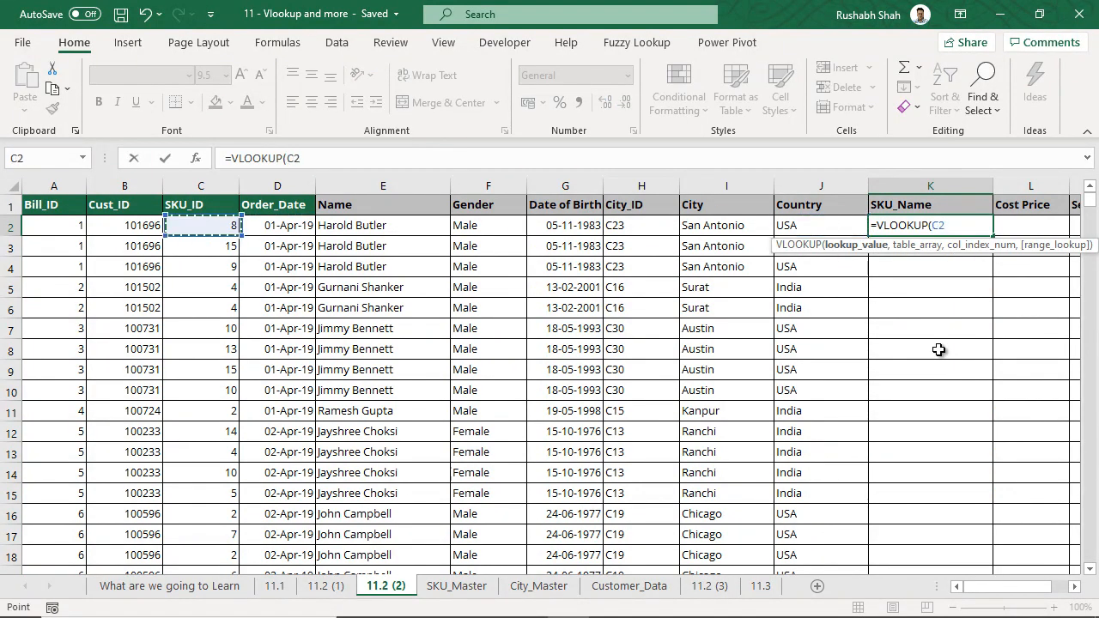
pyautogui.write(',')
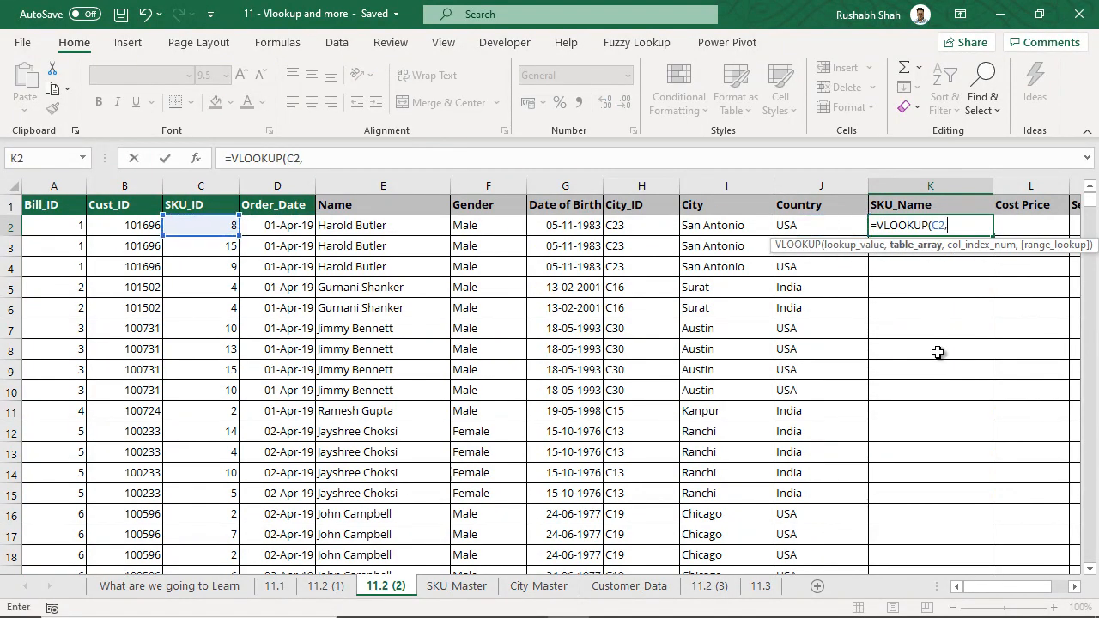
# - Complete K2's lookup with SKU_Master!A1:$E$17 as the table array, column index 2 and exact match 0
pyautogui.click(457, 585)
pyautogui.hotkey('ctrl', 'shift', 'Right')
pyautogui.hotkey('ctrl', 'shift', 'Down')
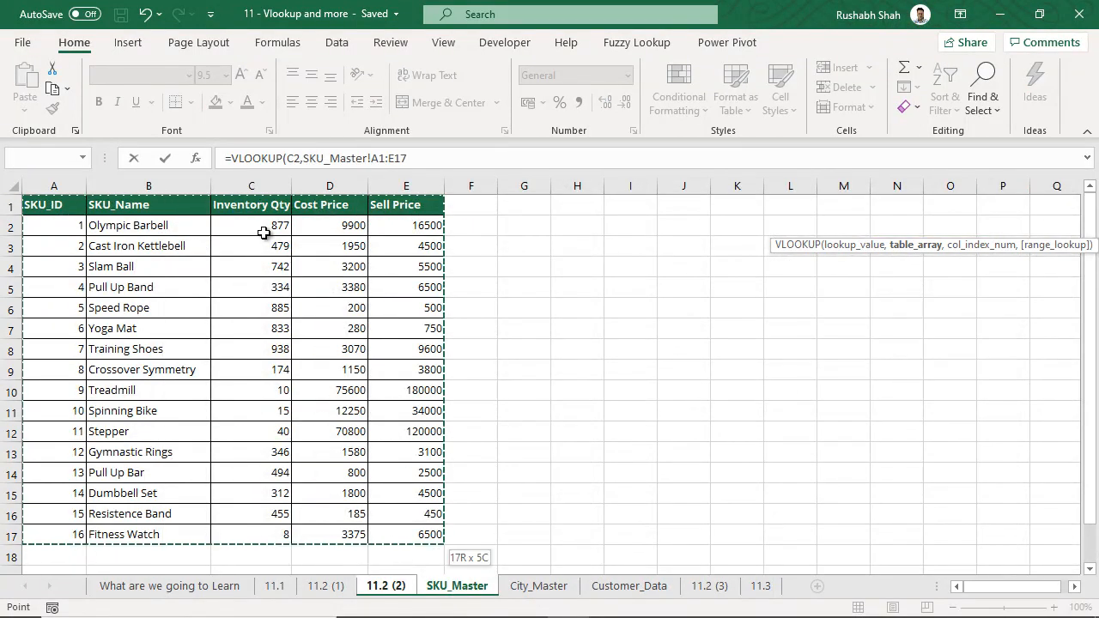
pyautogui.write('4')
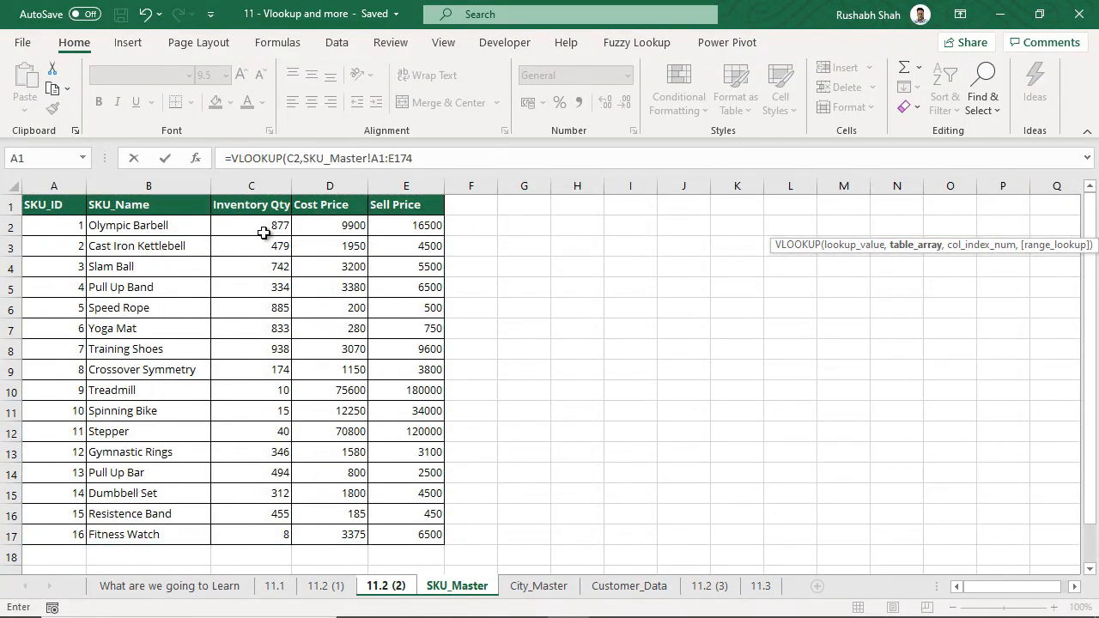
pyautogui.press('BackSpace')
pyautogui.press('F4')
pyautogui.write(',')
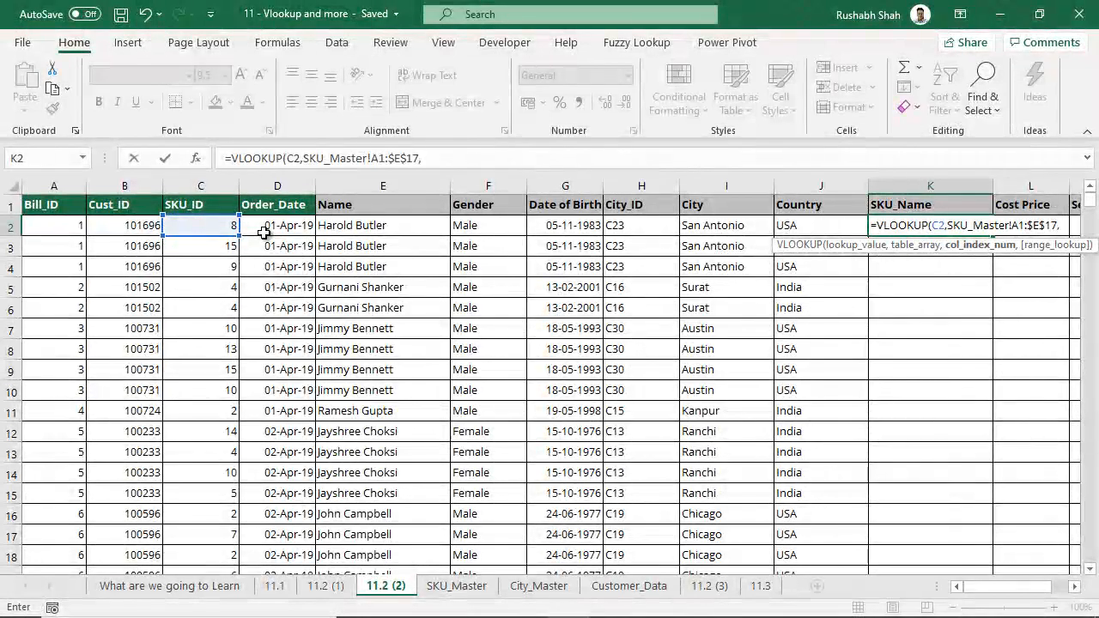
pyautogui.write('2,0')
pyautogui.press('Return')
# - Fill the SKU_Name lookup from K2 down the column
pyautogui.click(967, 221)
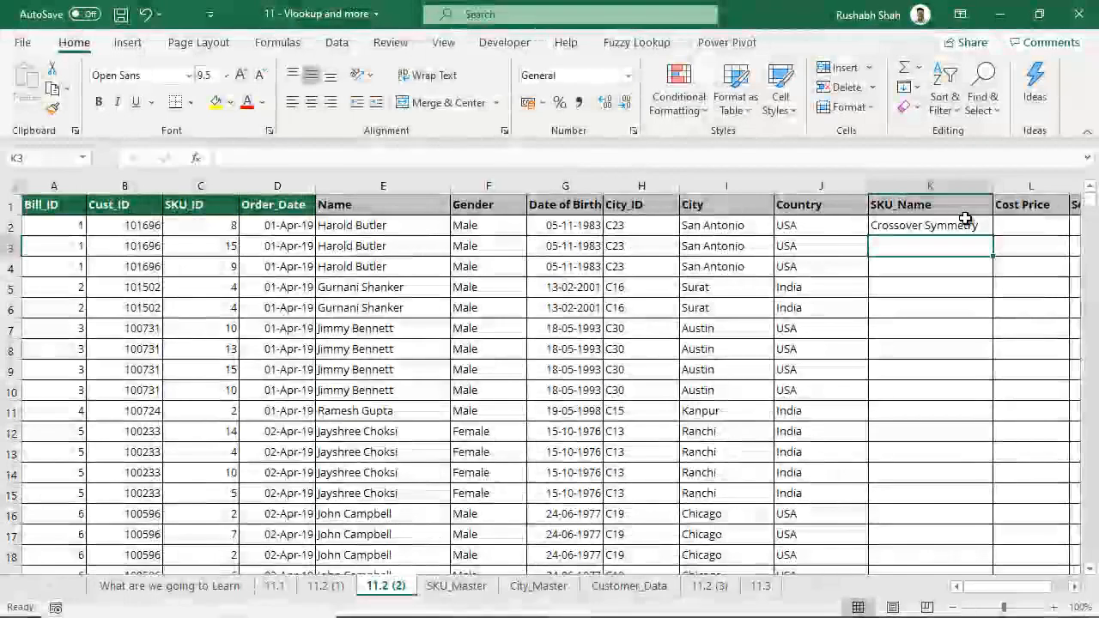
pyautogui.doubleClick(993, 235)
pyautogui.click(1035, 228)
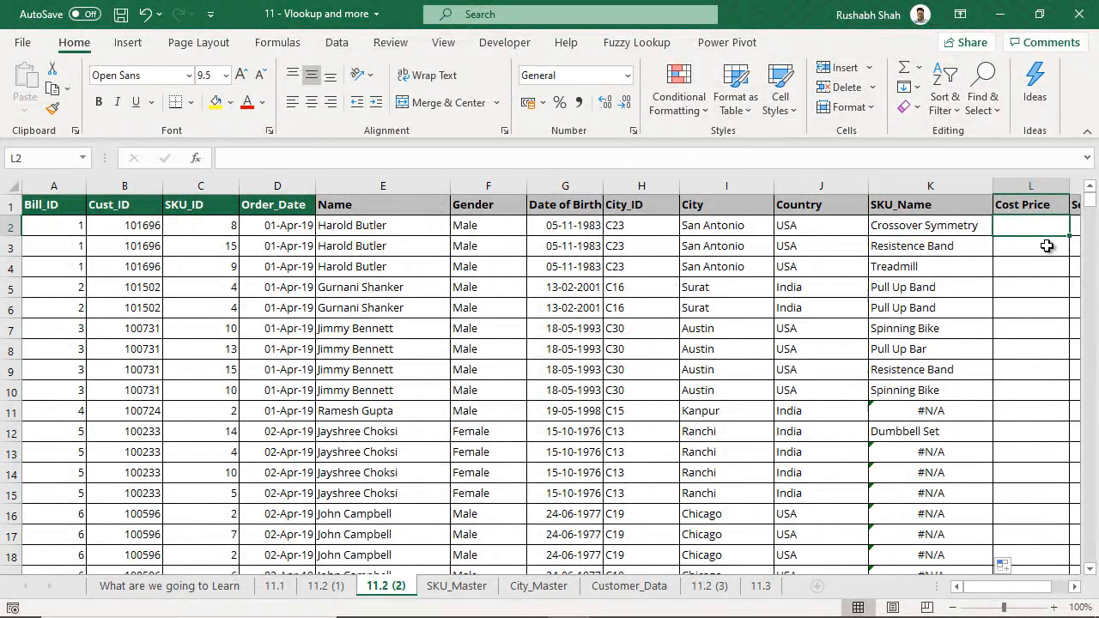
# - Make the table array in K2 fully absolute as SKU_Master!$A$1:$E$17 and refill the formula down the SKU_Name column
pyautogui.press('Left')
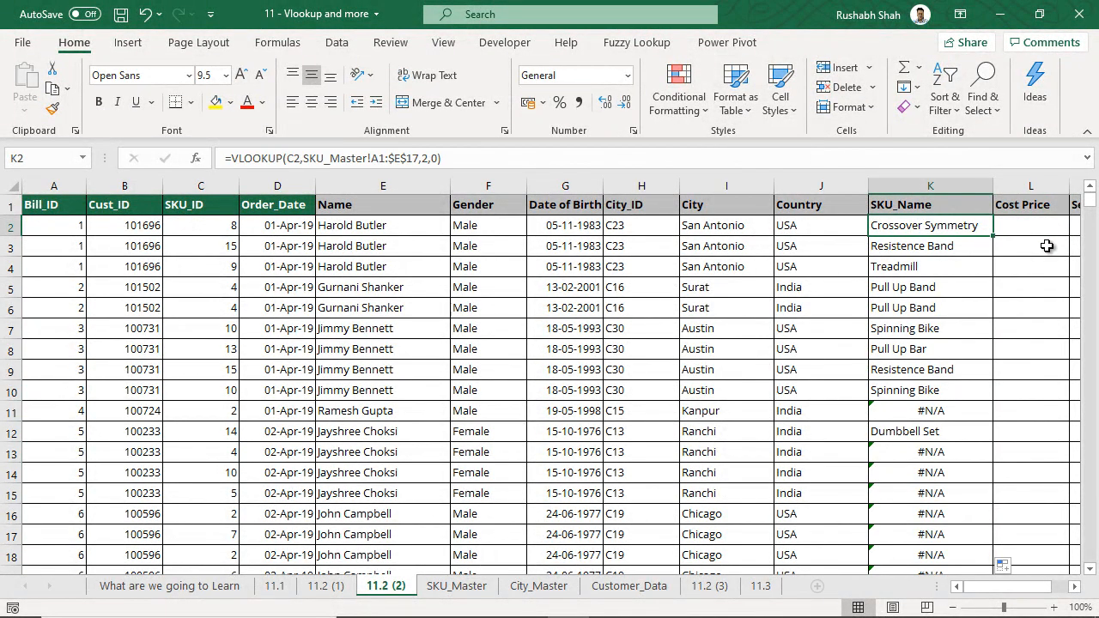
pyautogui.press('F2')
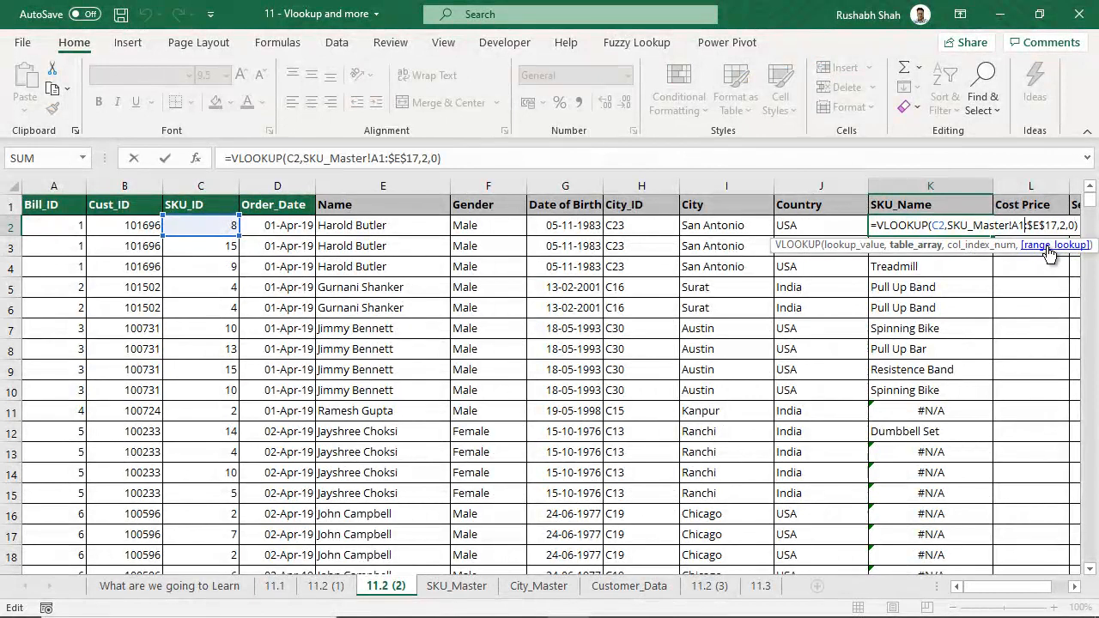
pyautogui.press('F4')
pyautogui.hotkey('ctrl', 'Return')
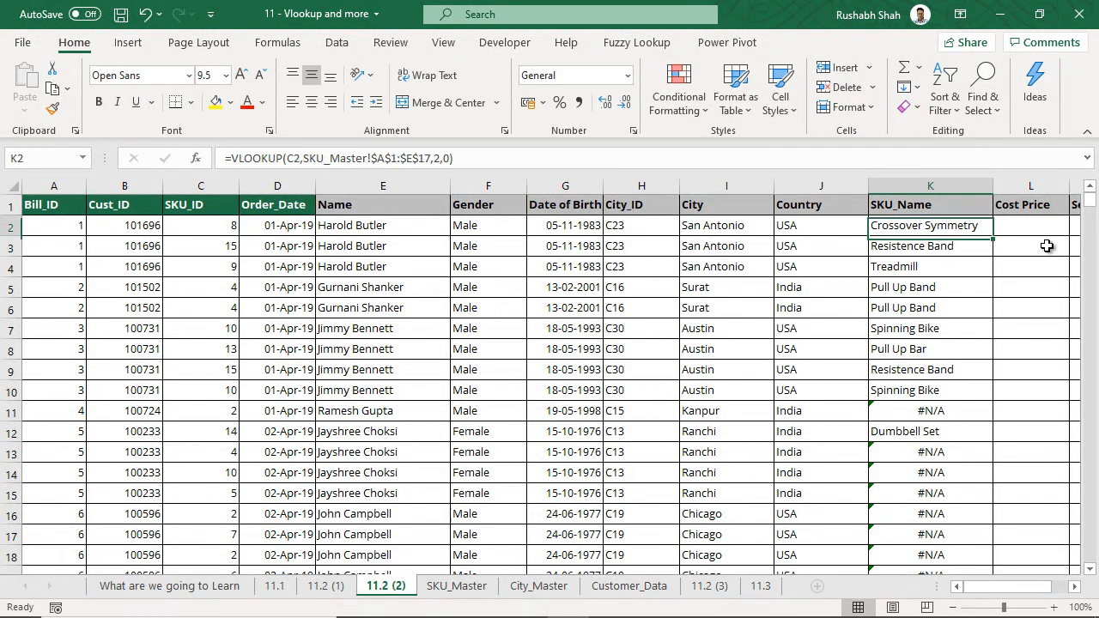
pyautogui.doubleClick(994, 236)
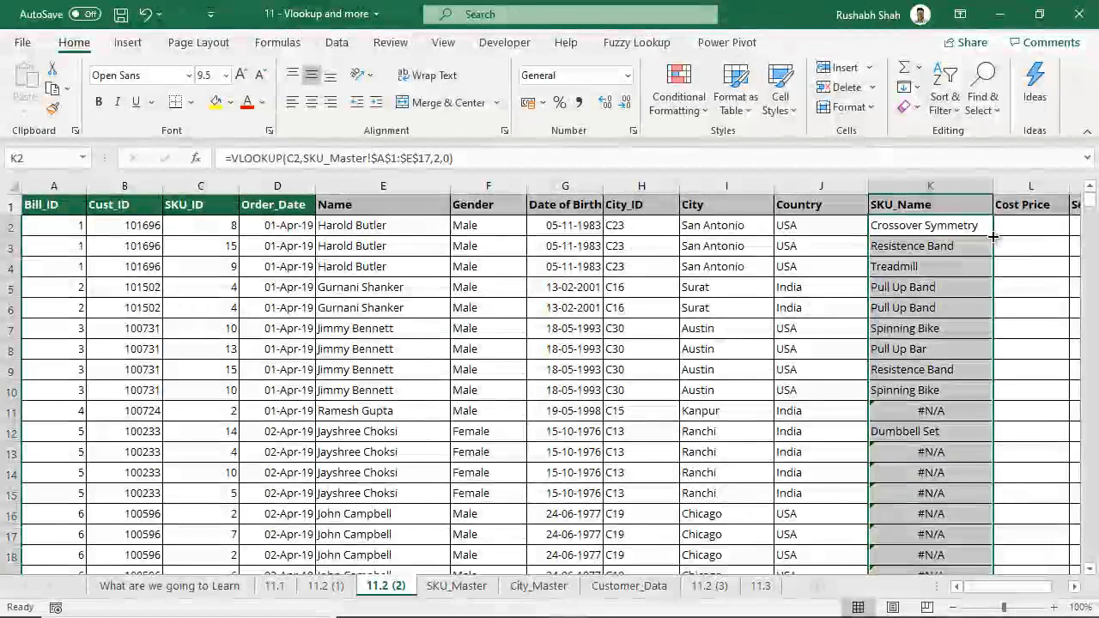
# - Fix the lookup value in K2's SKU_Name formula as $C2
pyautogui.click(991, 230)
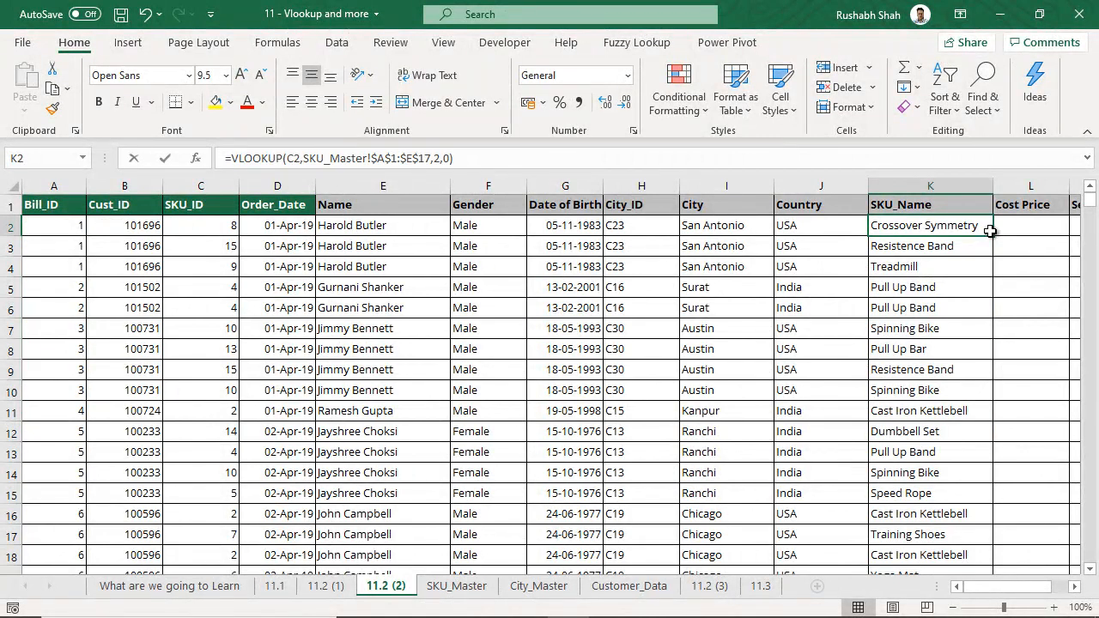
pyautogui.press('F2')
pyautogui.press('Left')
pyautogui.press('Left')
pyautogui.press('Left')
pyautogui.press('Left')
pyautogui.press('Left')
pyautogui.press('Left')
pyautogui.press('Left')
pyautogui.press('Left')
pyautogui.press('Left')
pyautogui.press('Left')
pyautogui.press('Left')
pyautogui.press('Left')
pyautogui.press('Left')
pyautogui.press('Left')
pyautogui.press('Left')
pyautogui.press('Left')
pyautogui.press('Left')
pyautogui.press('Left')
pyautogui.press('Left')
pyautogui.press('Left')
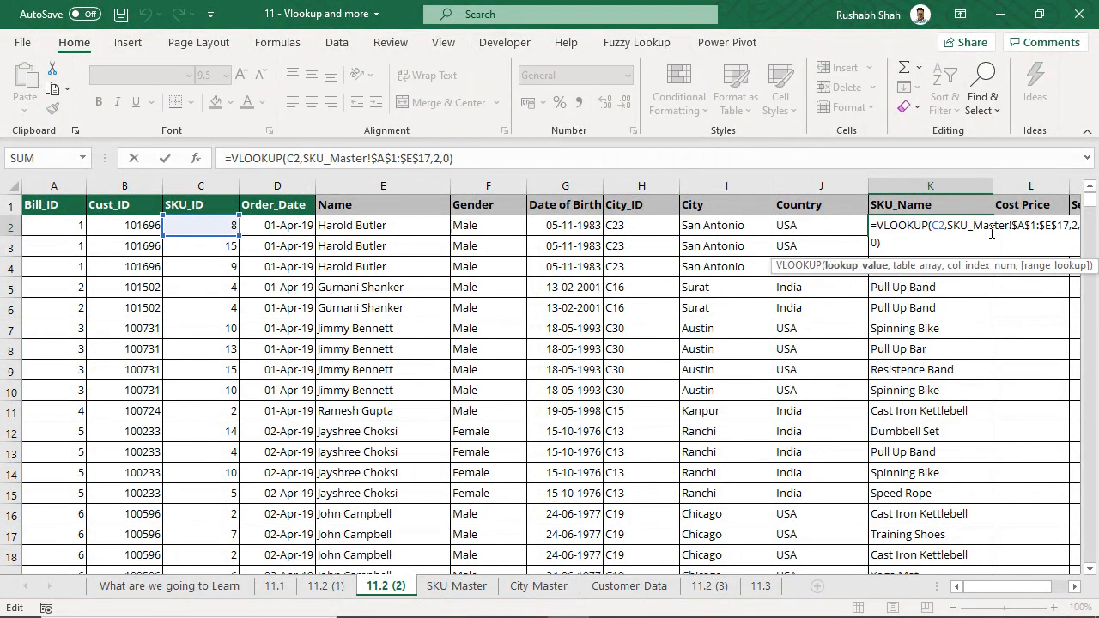
pyautogui.write('$')
pyautogui.press('Return')
# - Copy the SKU_Name formula from K2 into L2 under Cost Price and M2 under Sell Price
pyautogui.press('Up')
pyautogui.hotkey('ctrl', 'c')
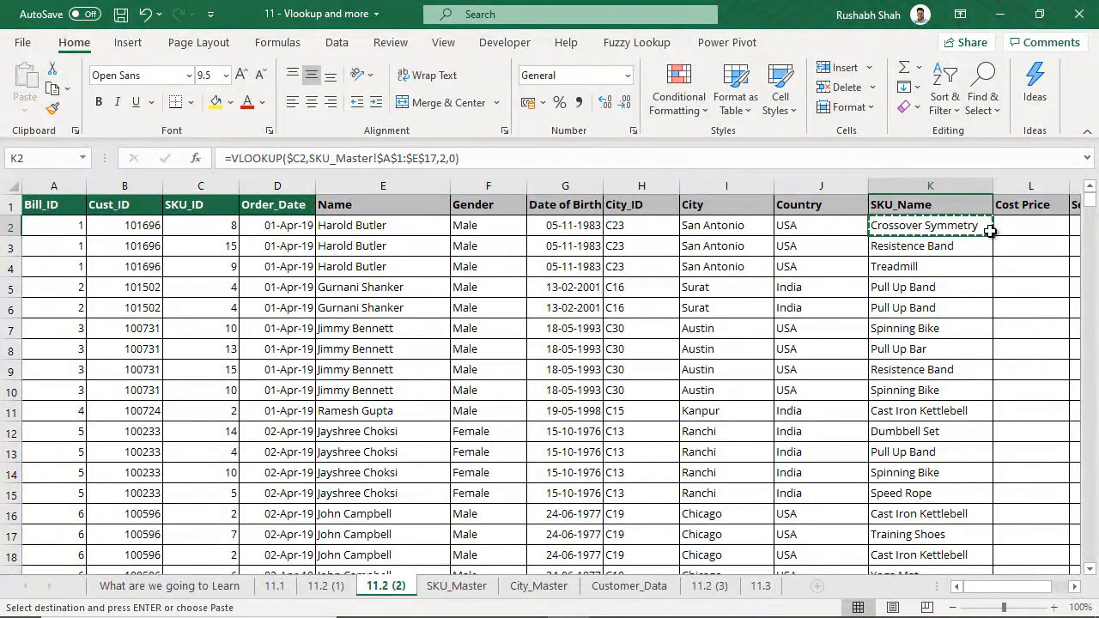
pyautogui.press('Right')
pyautogui.hotkey('ctrl', 'v')
pyautogui.press('Right')
pyautogui.hotkey('ctrl', 'v')
pyautogui.press('Left')
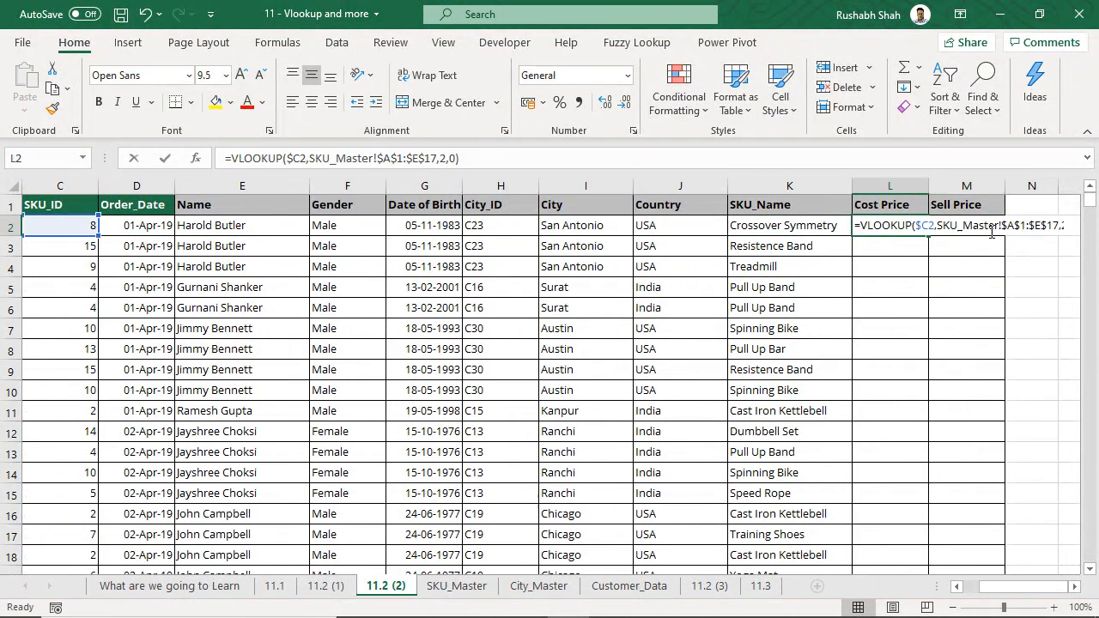
# - Set the column index in L2's Cost Price lookup to 3
pyautogui.press('F2')
pyautogui.press('Left')
pyautogui.press('Left')
pyautogui.press('Left')
pyautogui.hotkey('shift', 'Left')
pyautogui.write('3')
pyautogui.press('Tab')
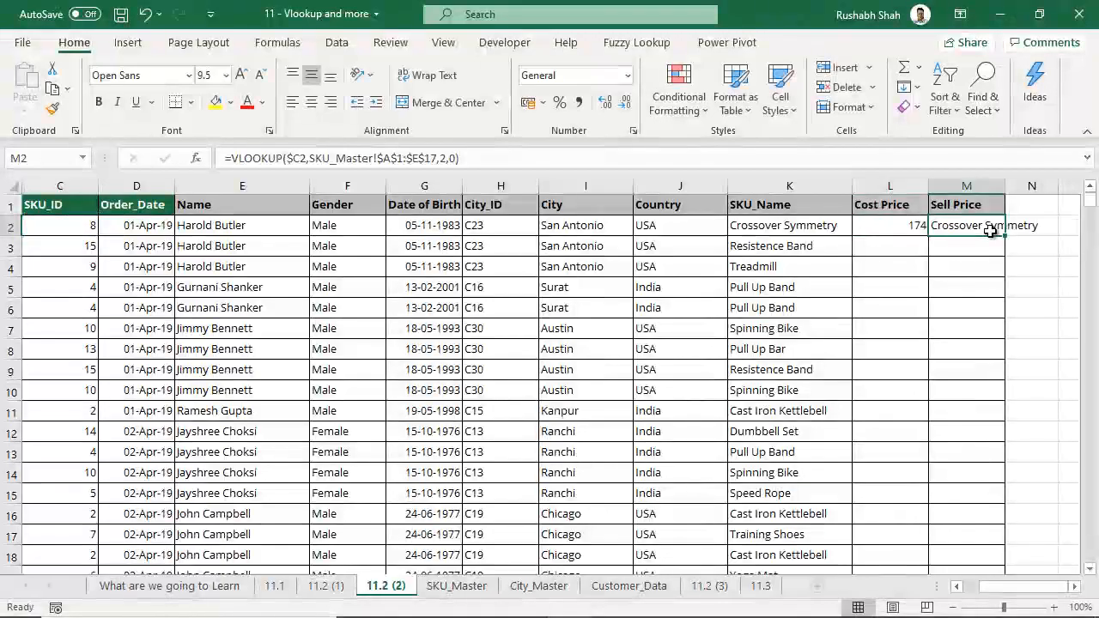
pyautogui.press('F2')
pyautogui.press('Left')
pyautogui.press('Left')
pyautogui.press('Left')
pyautogui.hotkey('shift', 'Left')
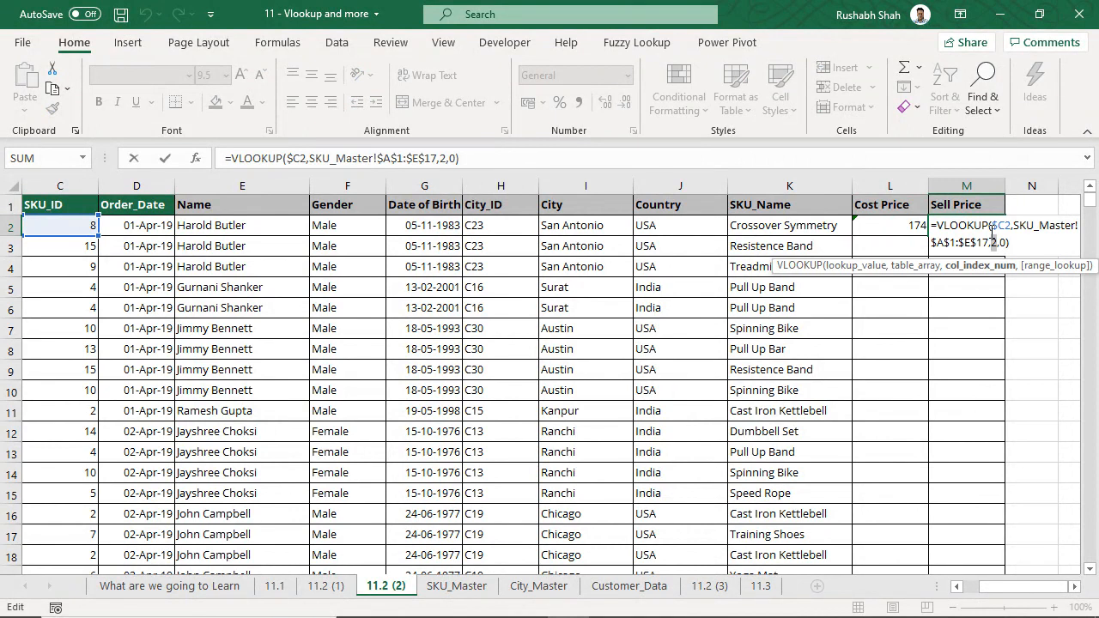
pyautogui.press('Escape')
# - Set the column index in L2's Cost Price lookup to 4
pyautogui.press('Left')
pyautogui.press('F2')
pyautogui.press('Left')
pyautogui.press('Left')
pyautogui.press('Left')
pyautogui.hotkey('shift', 'Left')
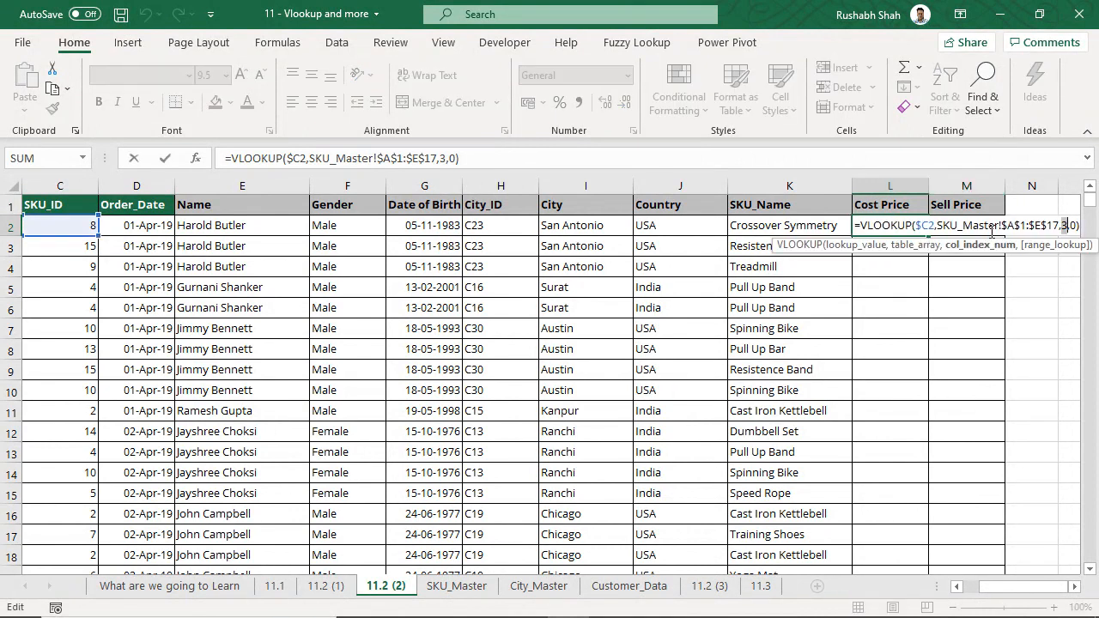
pyautogui.write('2')
pyautogui.press('Tab')
# - Set the column index in M2's Sell Price lookup to 5
pyautogui.press('F2')
pyautogui.press('Left')
pyautogui.press('Left')
pyautogui.press('Left')
pyautogui.press('BackSpace')
pyautogui.write('4')
pyautogui.press('Return')
# - Fill the L2 and M2 formulas down the Cost Price and Sell Price columns and save the workbook
pyautogui.moveTo(893, 225); pyautogui.dragTo(990, 230)
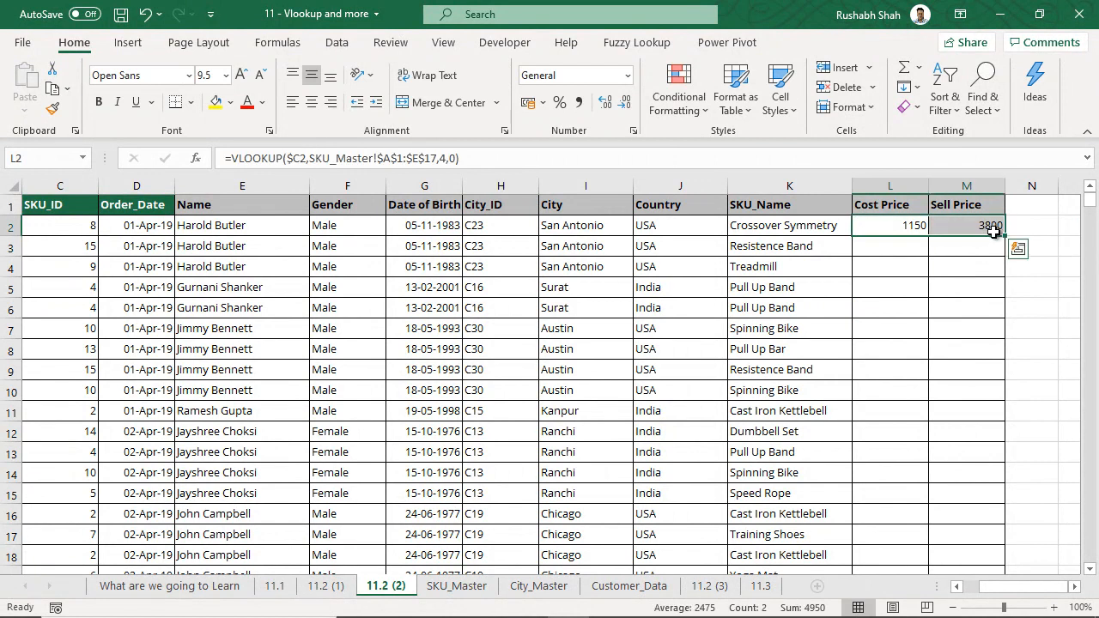
pyautogui.doubleClick(1005, 236)
pyautogui.click(989, 228)
pyautogui.hotkey('ctrl', 's')
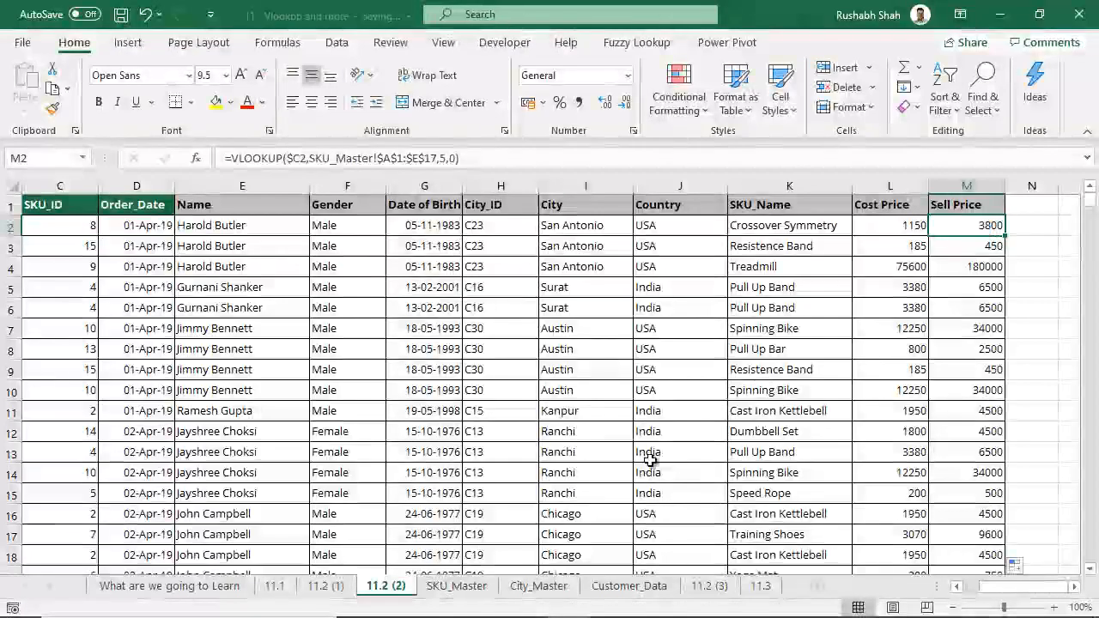
# - Compare the price columns on SKU_Master with the SKU_Name and Sell Price lookup formulas in row 2 of sheet 11.2 (2)
pyautogui.click(457, 586)
pyautogui.moveTo(335, 225); pyautogui.dragTo(410, 525)
pyautogui.click(397, 585)
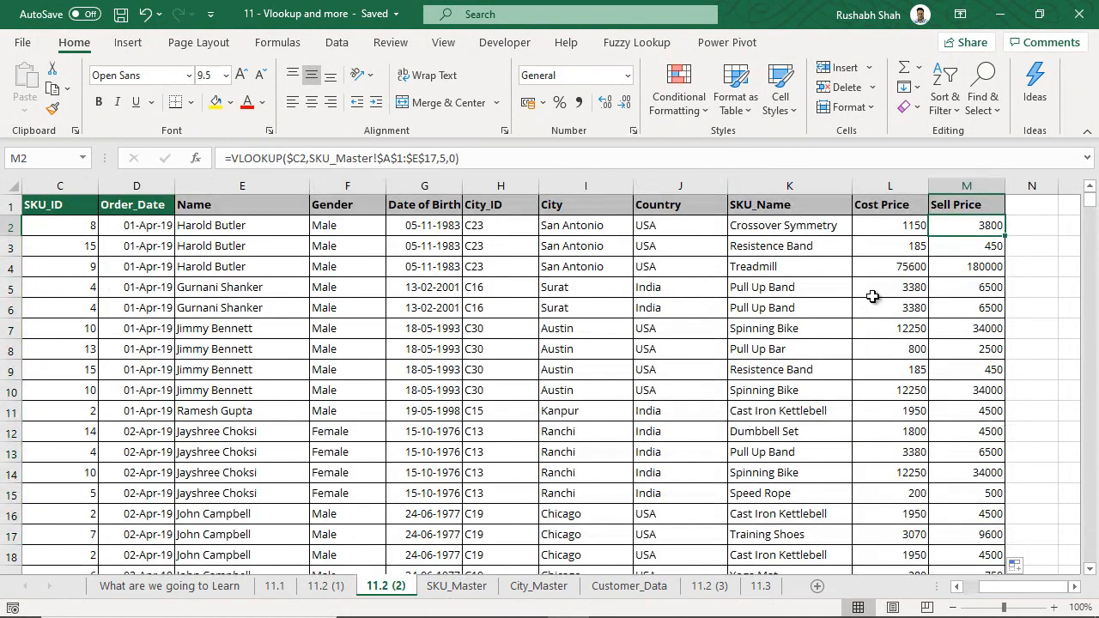
pyautogui.click(837, 227)
pyautogui.doubleClick(837, 227)
pyautogui.press('Escape')
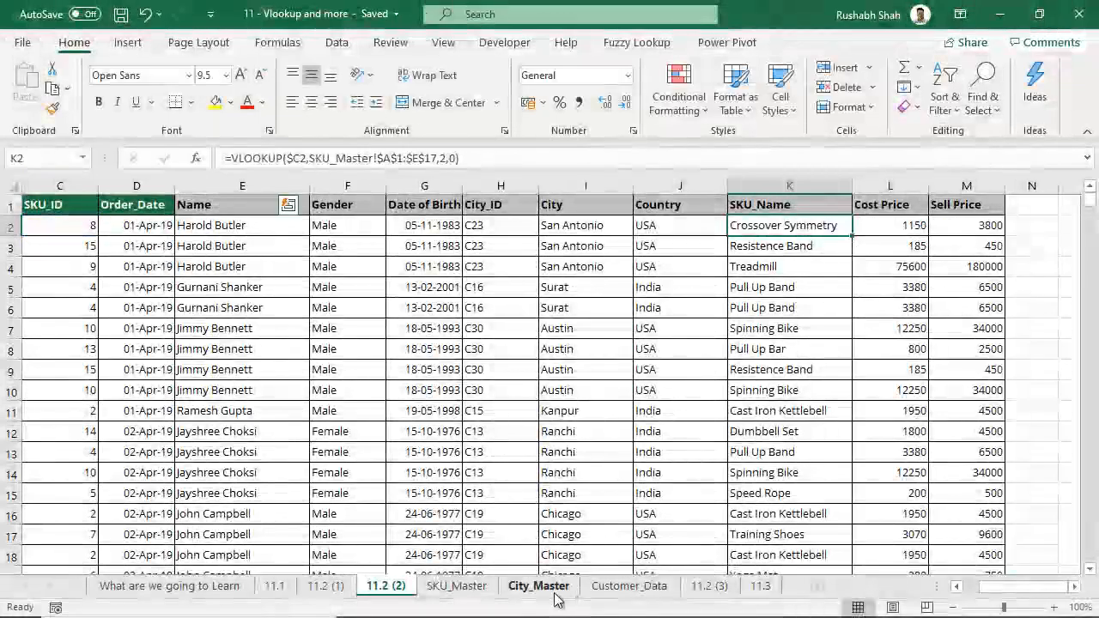
pyautogui.click(515, 591)
pyautogui.click(455, 585)
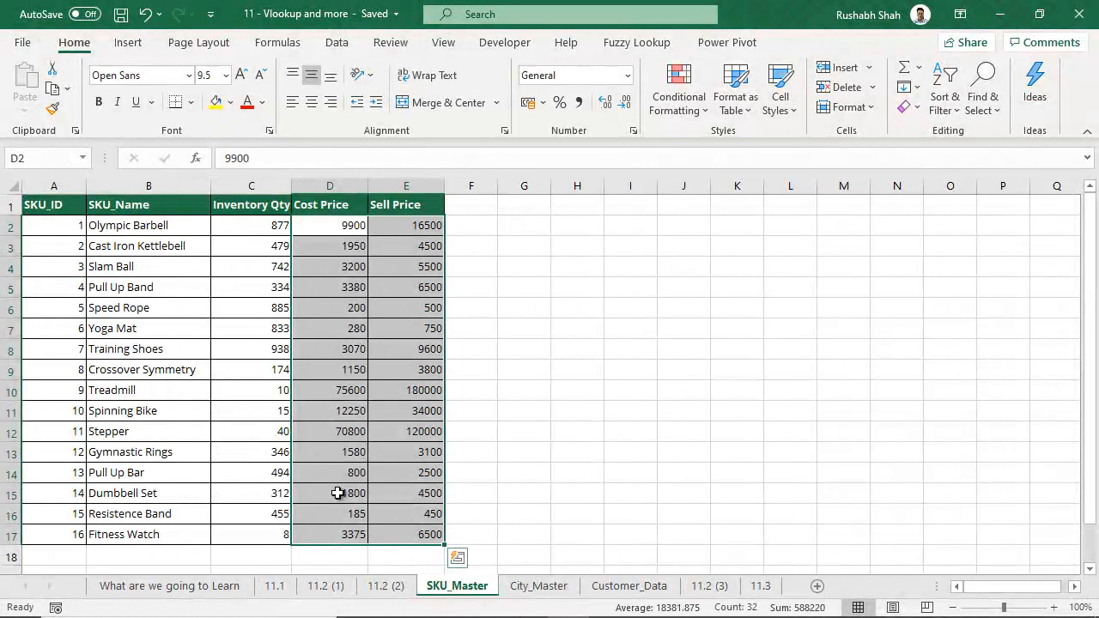
pyautogui.click(391, 584)
pyautogui.doubleClick(966, 225)
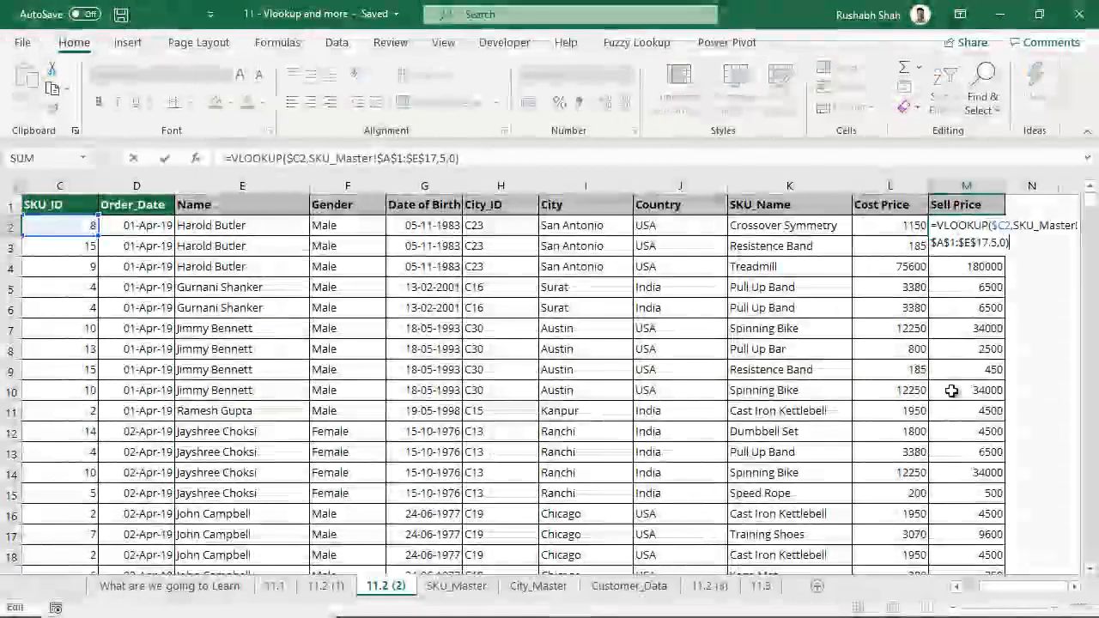
pyautogui.press('Escape')
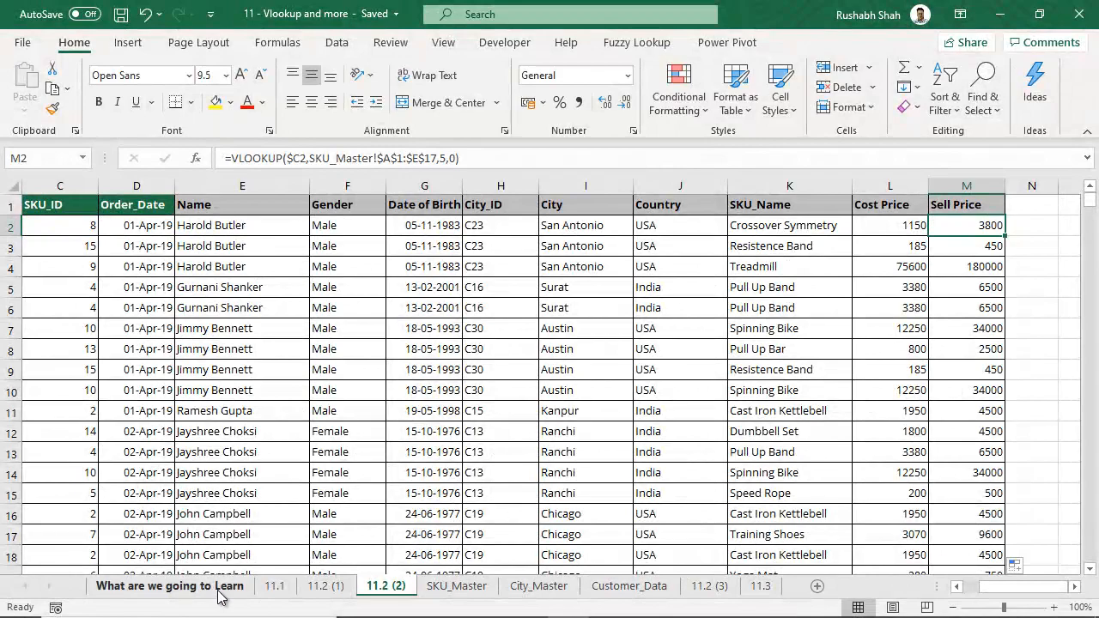
# - Open sheet 11.2 (3) and save the workbook
pyautogui.click(720, 587)
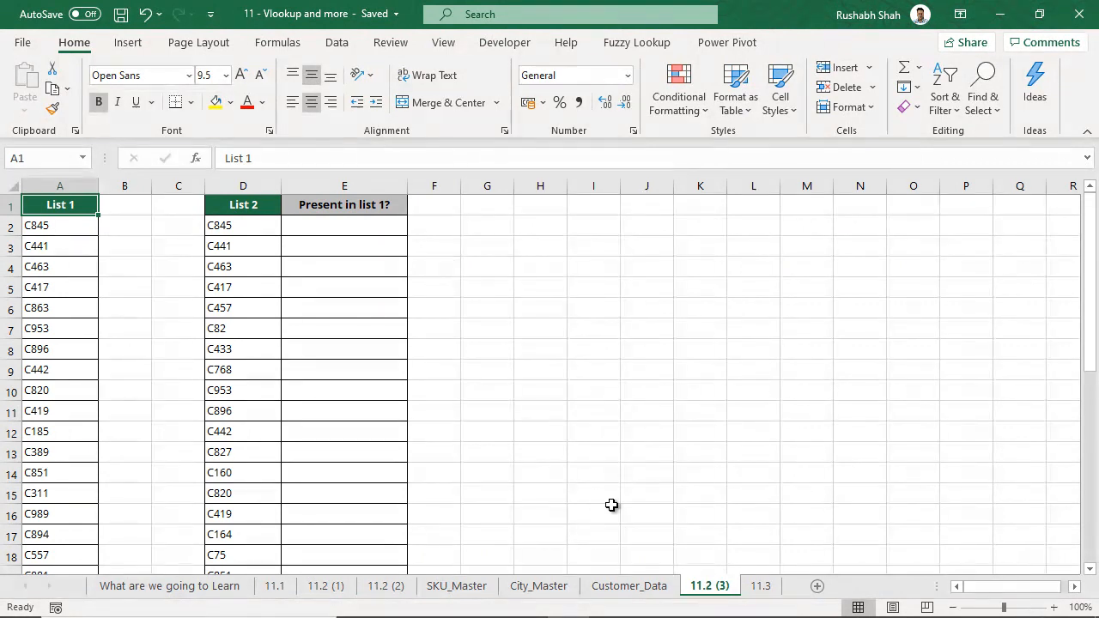
pyautogui.hotkey('ctrl', 's')
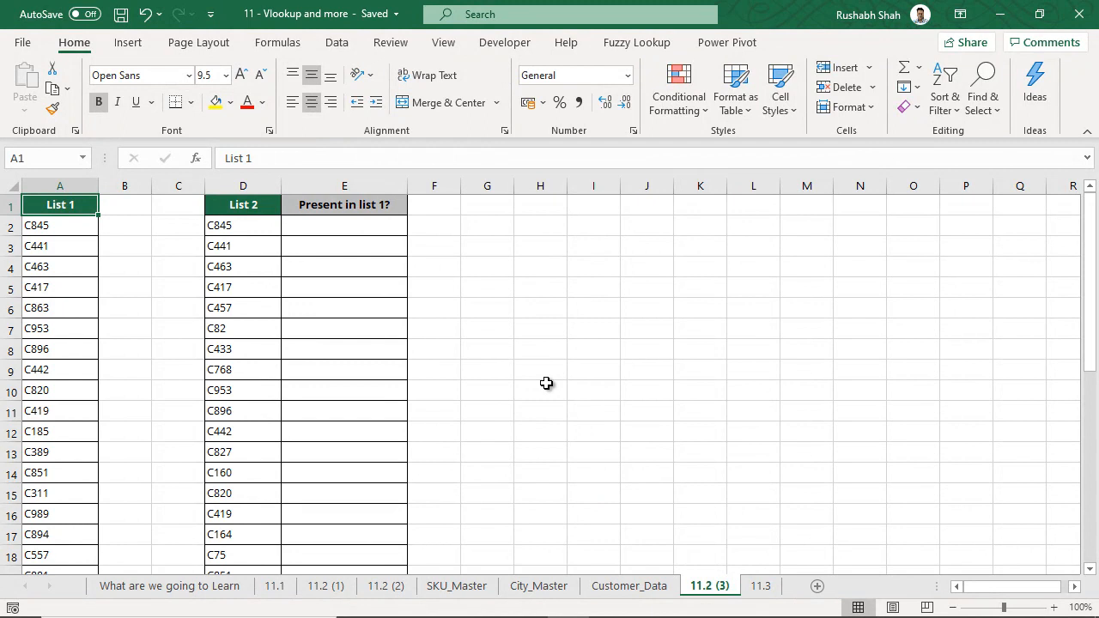
# - Examine the List 1 and List 2 entries and the Present in list 1? column
pyautogui.click(60, 186)
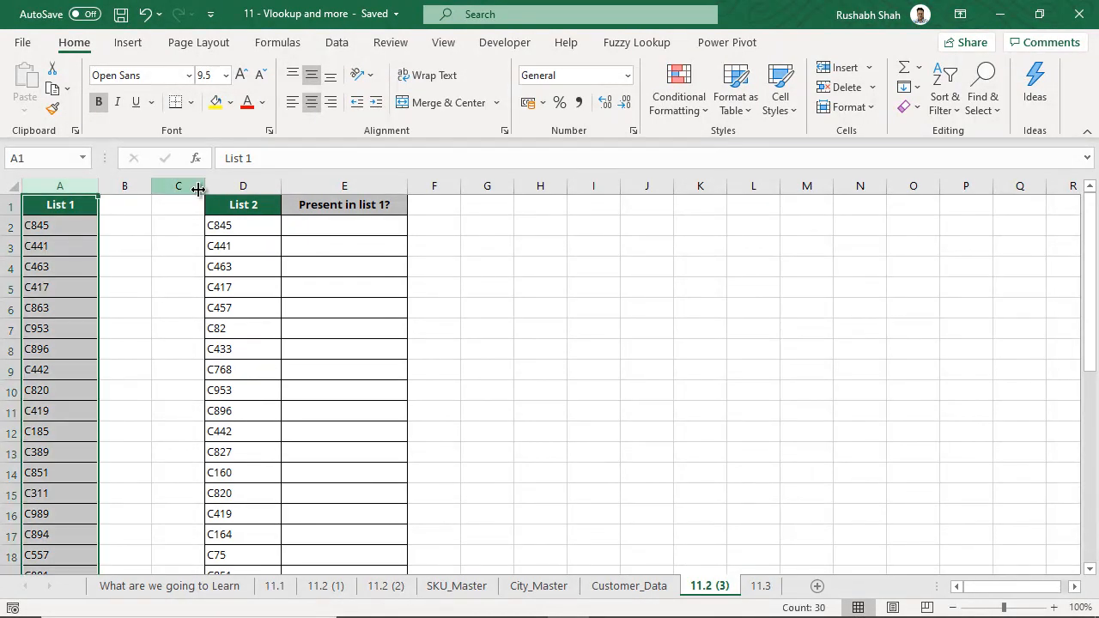
pyautogui.click(243, 185)
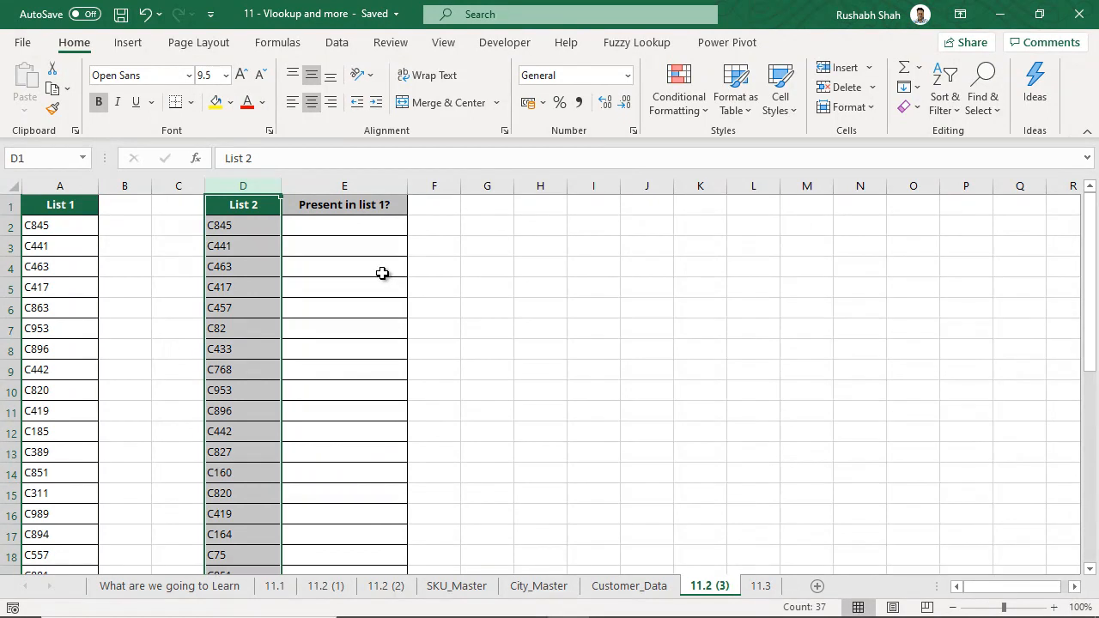
pyautogui.click(374, 228)
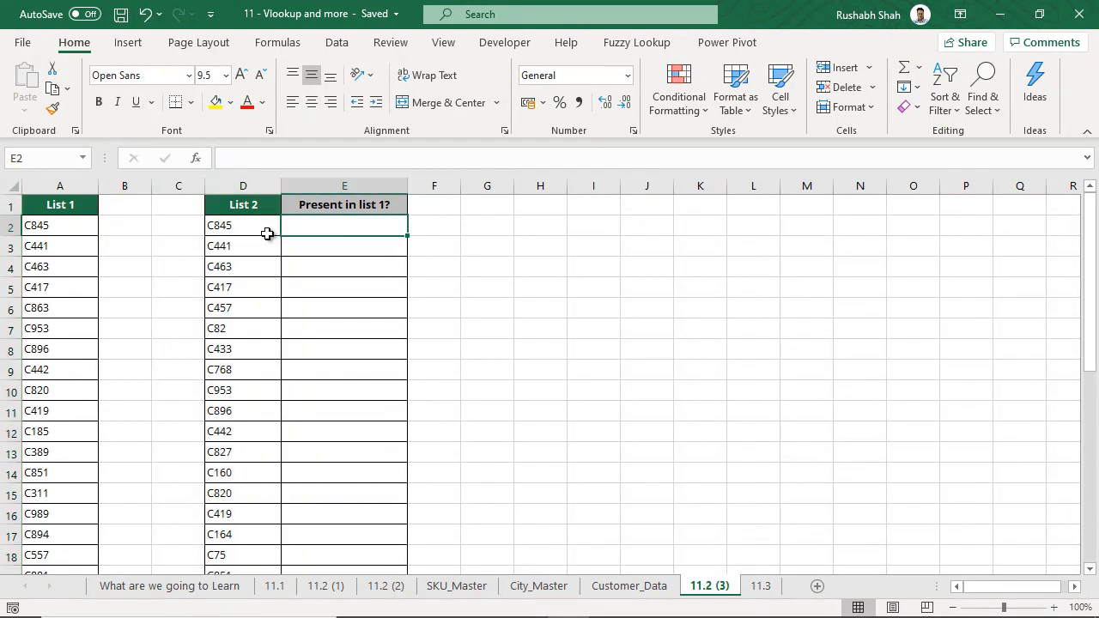
pyautogui.moveTo(267, 233); pyautogui.dragTo(245, 527)
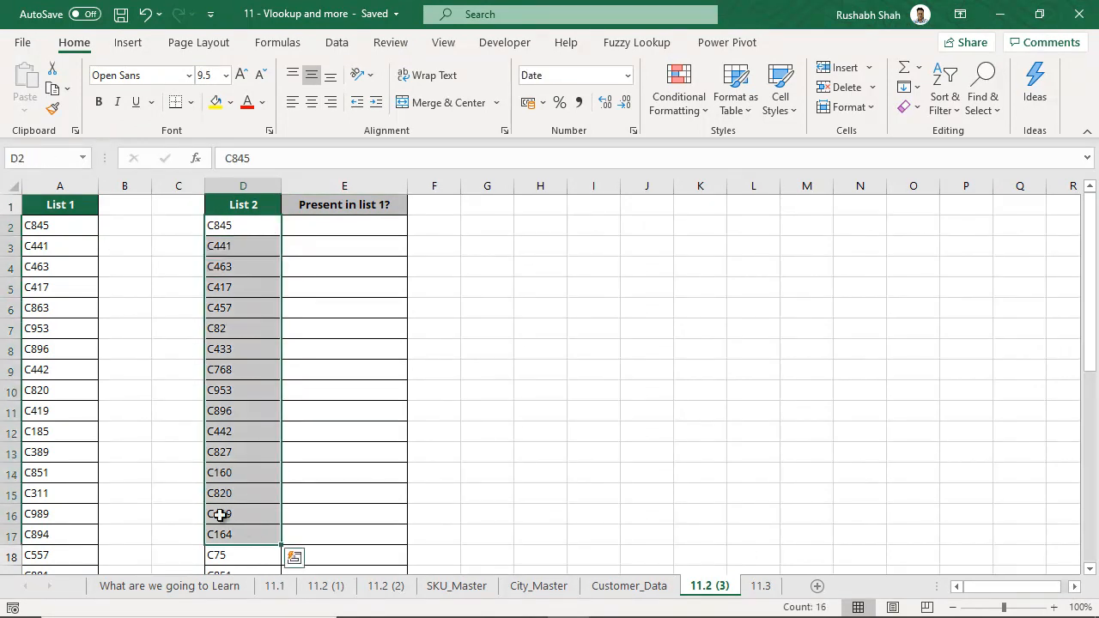
pyautogui.moveTo(69, 235); pyautogui.dragTo(86, 520)
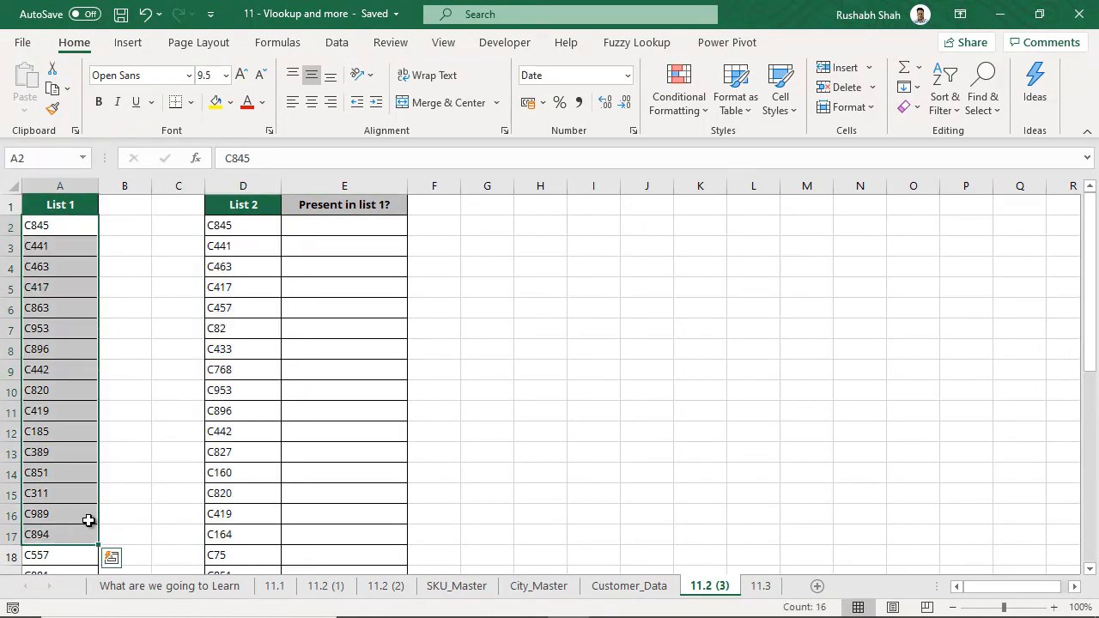
# - Enter =VLOOKUP(D2,$A$1:$A$30,1,0) in cell E2 under Present in list 1? to look up the List 2 entry in List 1
pyautogui.click(374, 230)
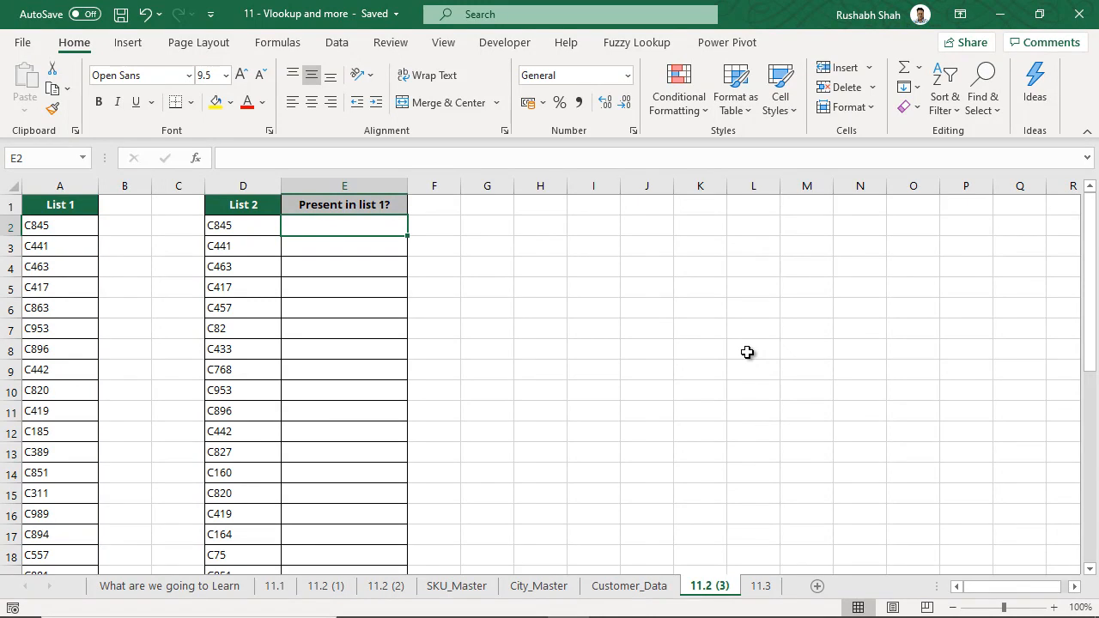
pyautogui.write('=vl')
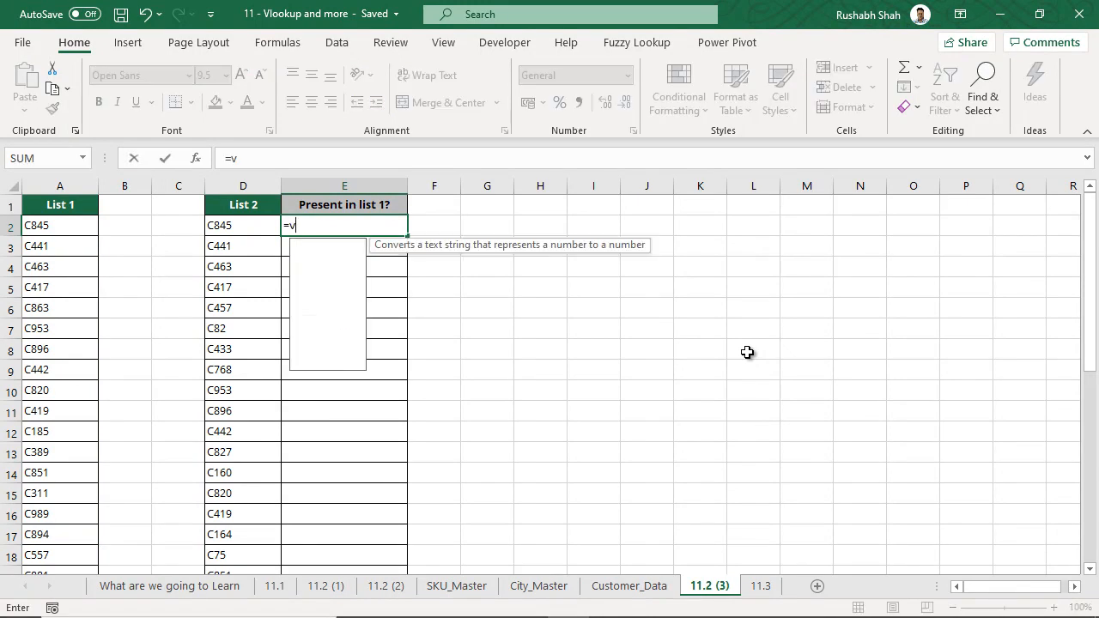
pyautogui.press('Tab')
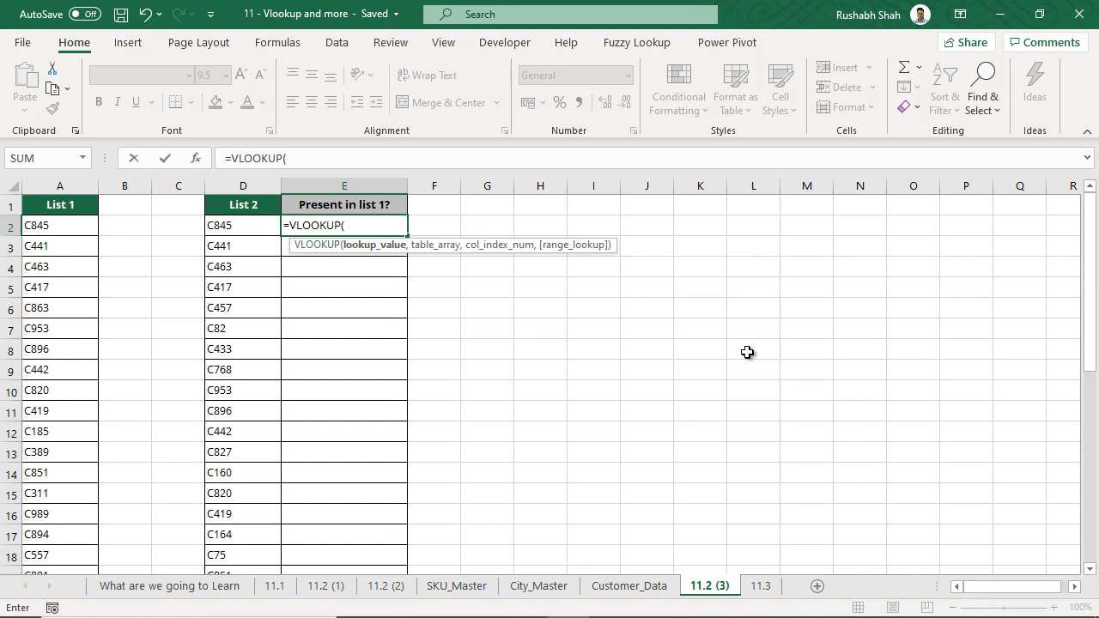
pyautogui.click(222, 225)
pyautogui.write(',')
pyautogui.click(79, 211)
pyautogui.hotkey('ctrl', 'shift', 'Down')
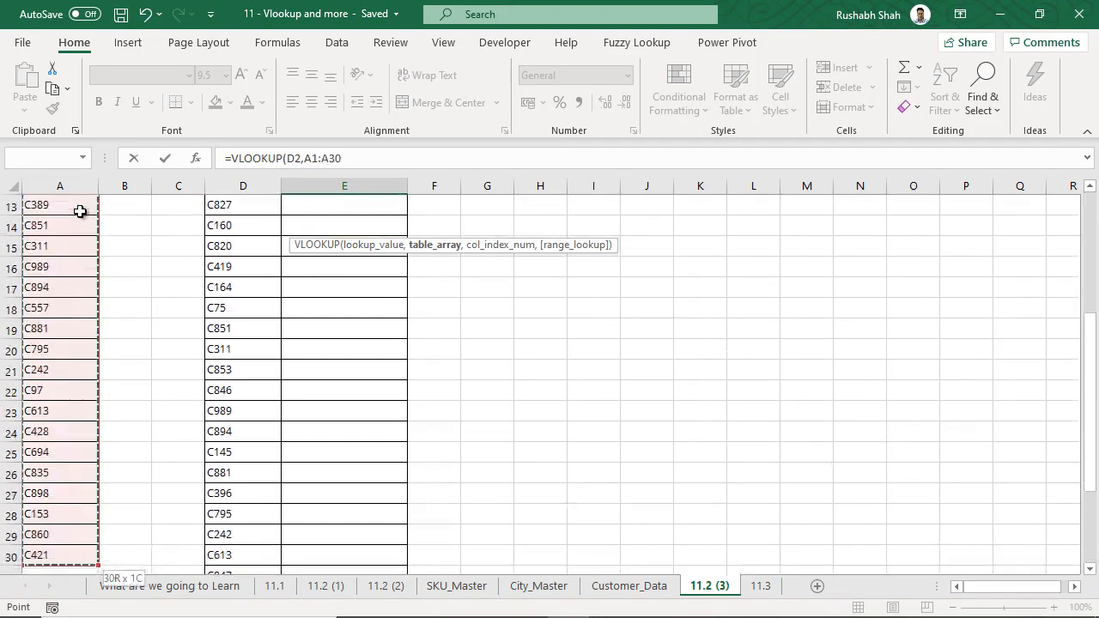
pyautogui.press('F4')
pyautogui.scroll(5, 79, 212)
pyautogui.write(',')
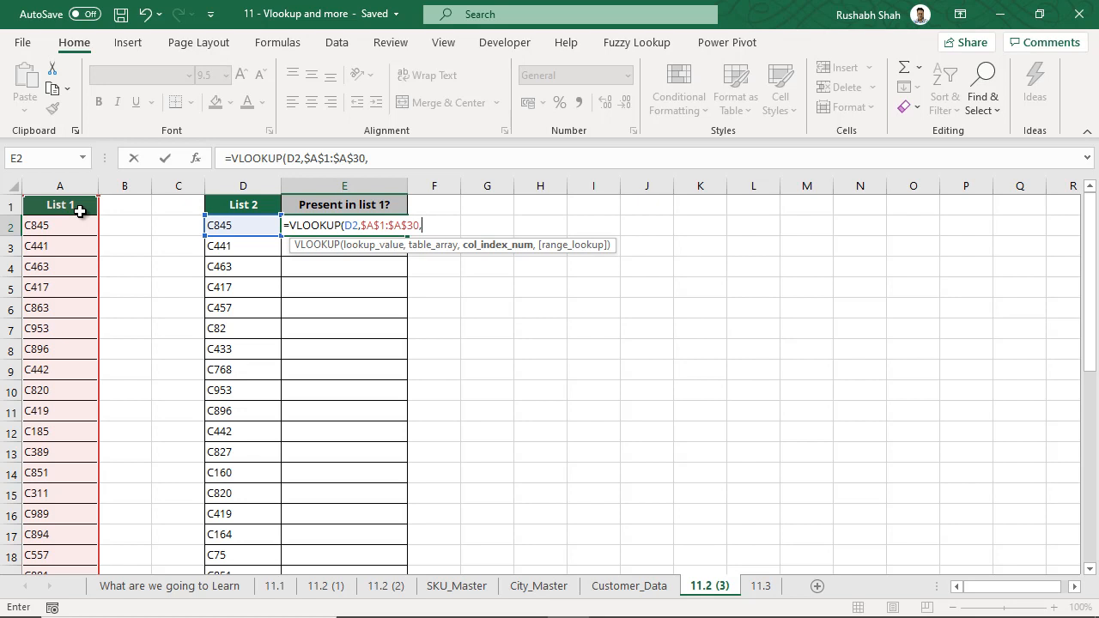
pyautogui.write('1,0)')
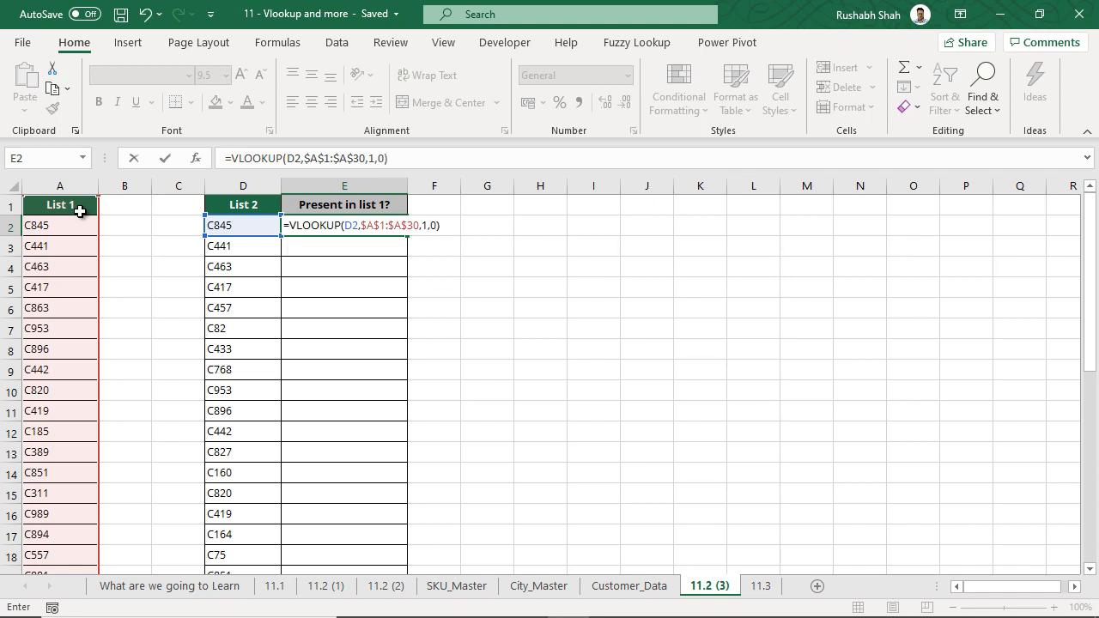
pyautogui.press('Return')
# - Fill the plain VLOOKUP formula from E2 down the Present in list 1? column
pyautogui.press('Up')
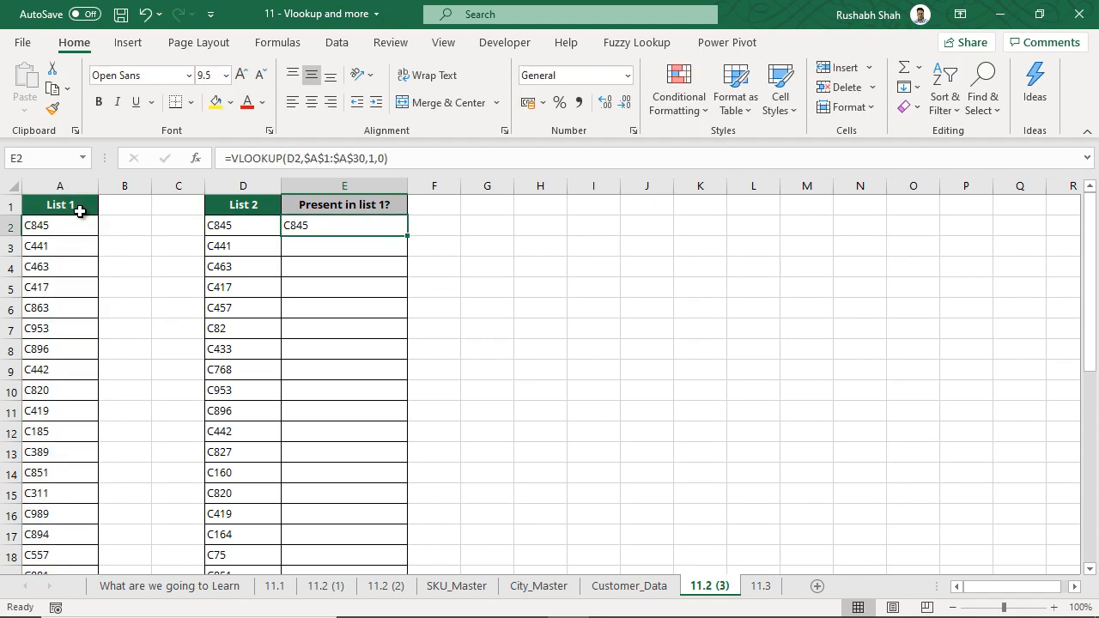
pyautogui.doubleClick(407, 238)
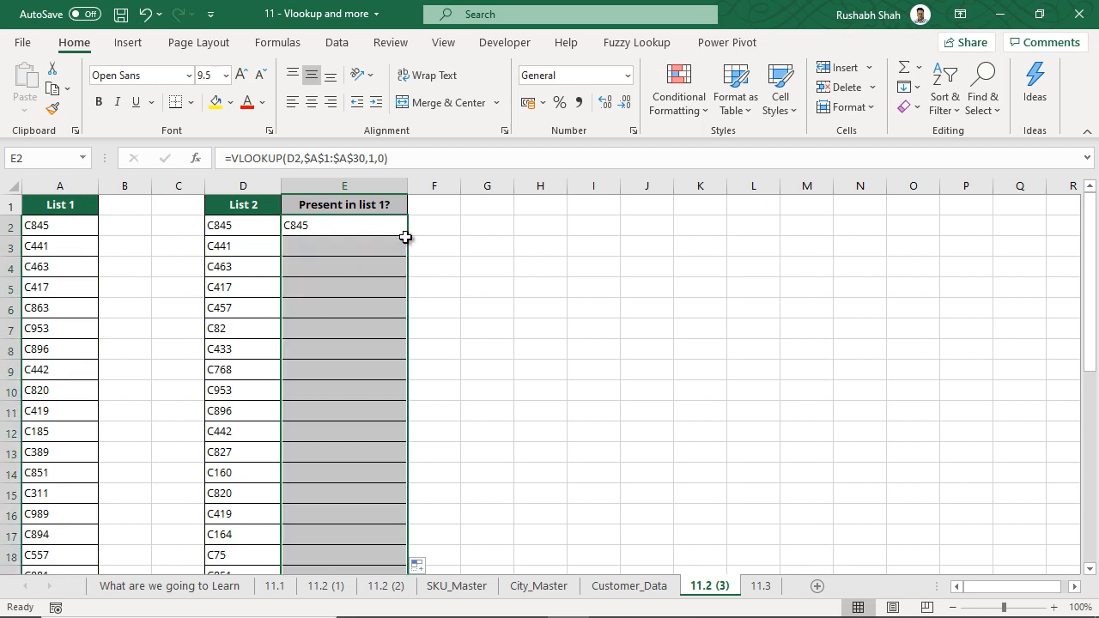
pyautogui.click(362, 310)
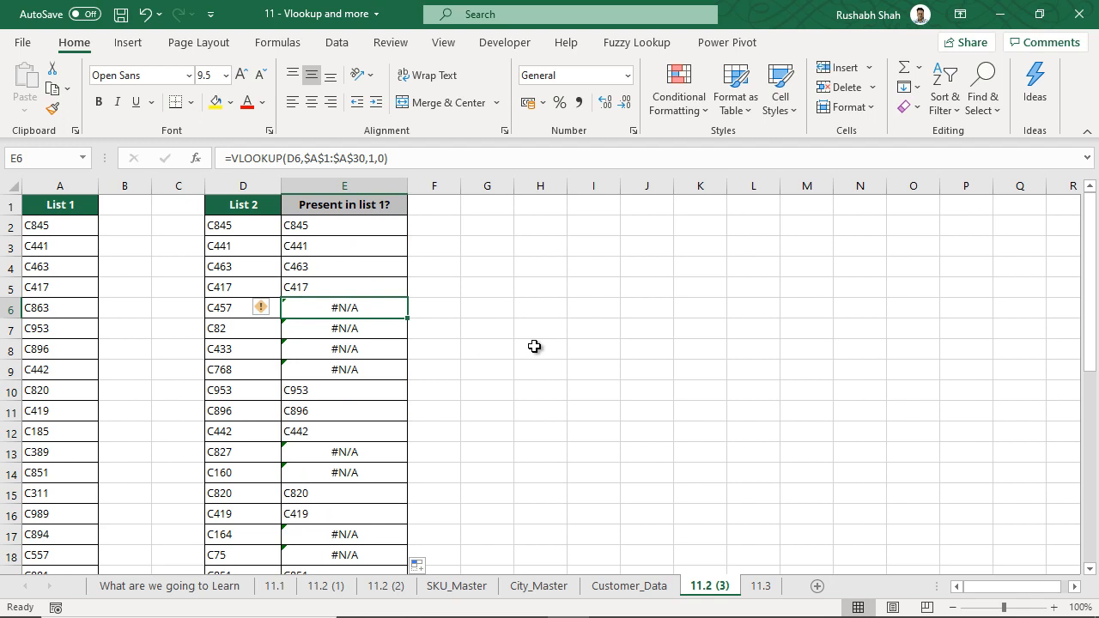
# - Wrap the VLOOKUP in E2 in an IFERROR that returns "Not present" for entries missing from List 1
pyautogui.press('Up')
pyautogui.hotkey('ctrl', 'Up')
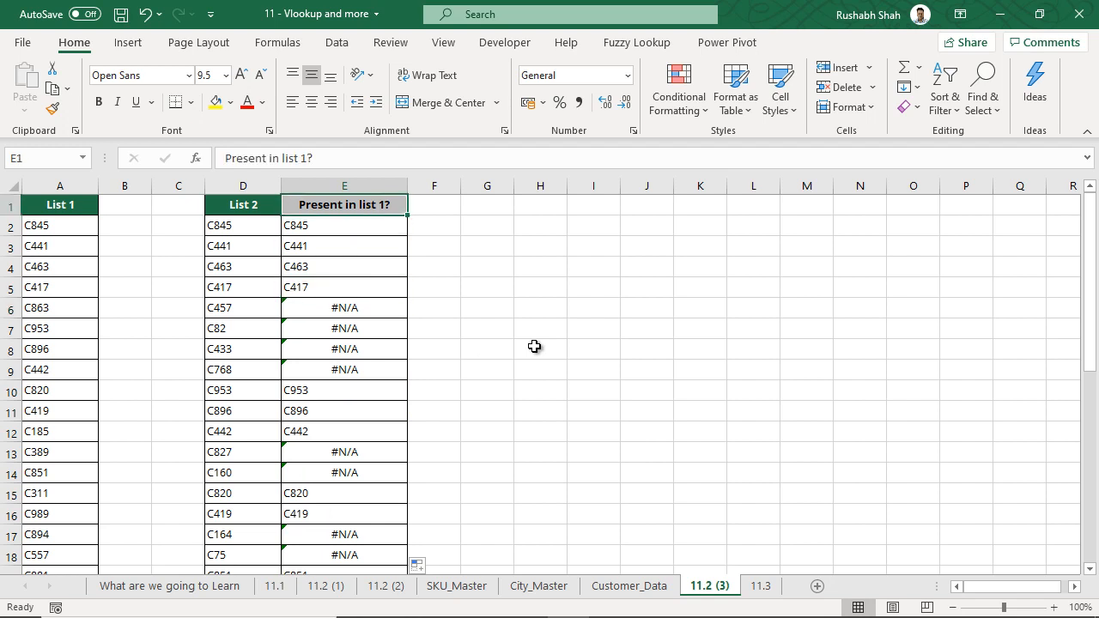
pyautogui.press('Down')
pyautogui.press('F2')
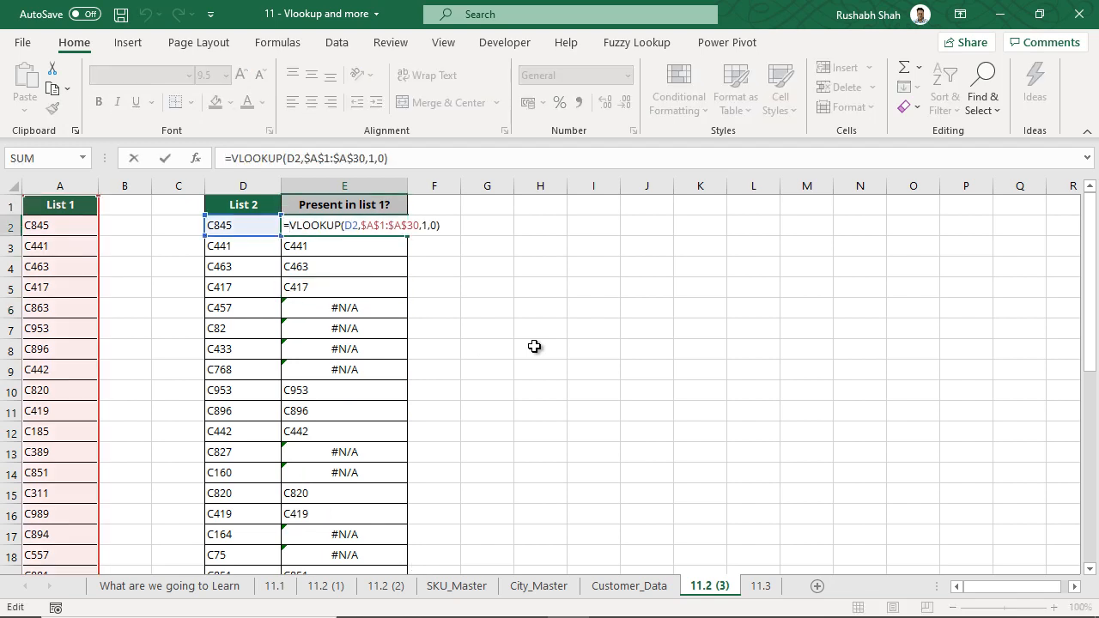
pyautogui.write('IFERROR(')
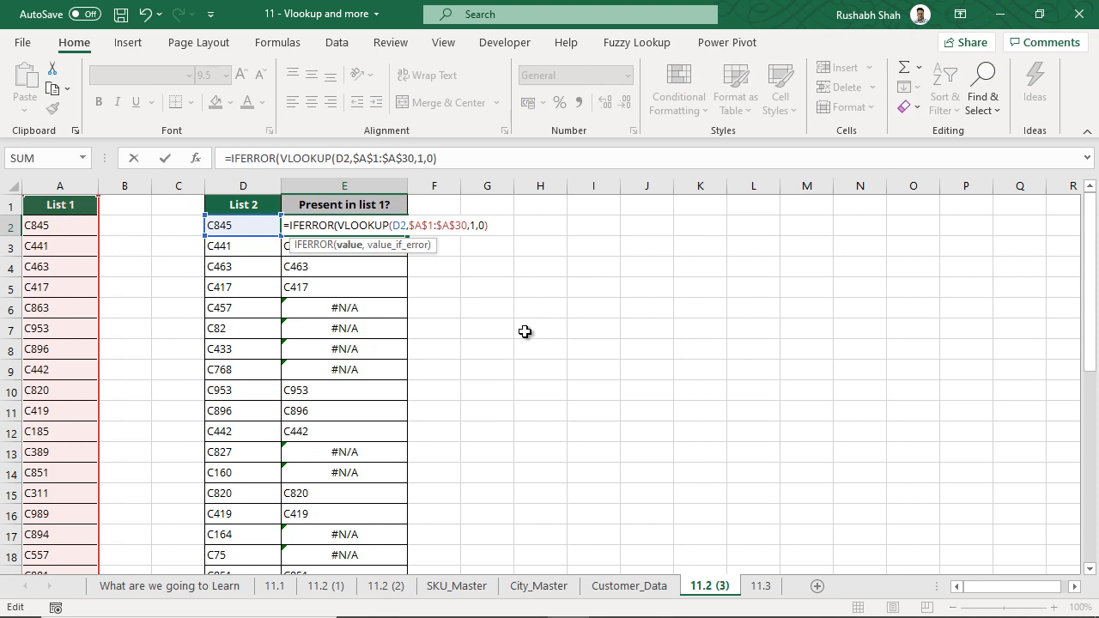
pyautogui.write(',"Not present")')
pyautogui.press('Return')
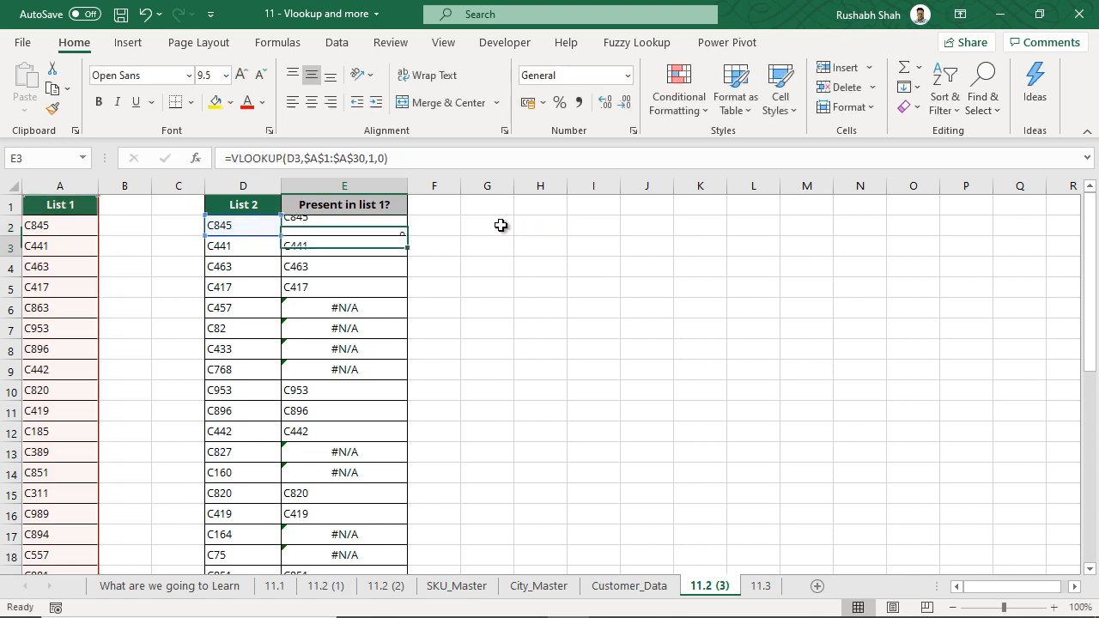
# - Fill the IFERROR formula from E2 down the Present in list 1? column and save the workbook
pyautogui.click(373, 230)
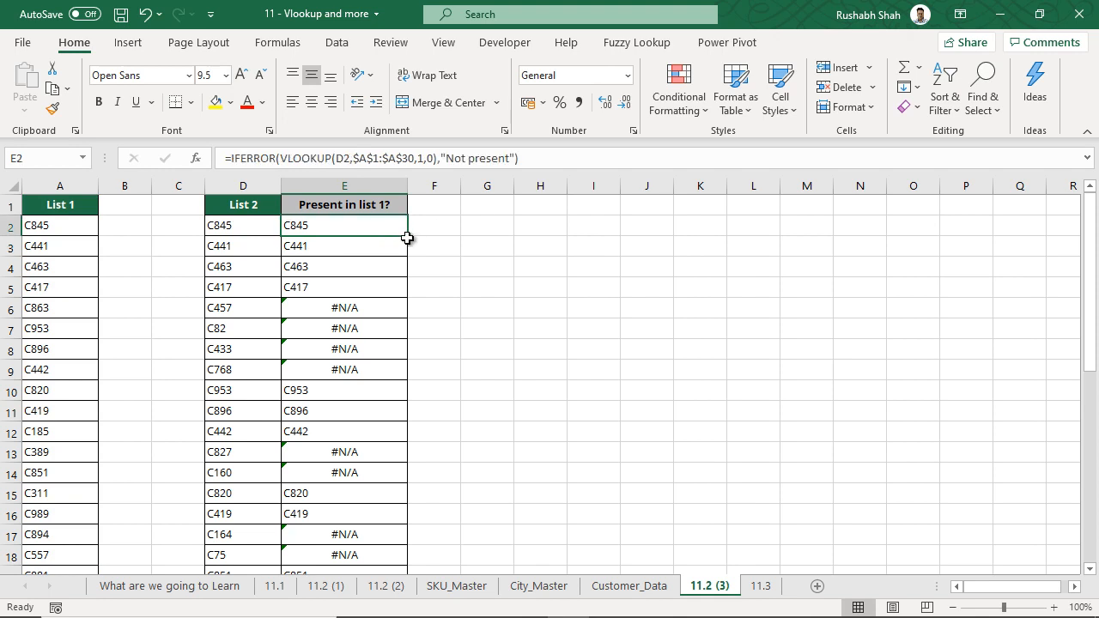
pyautogui.doubleClick(407, 237)
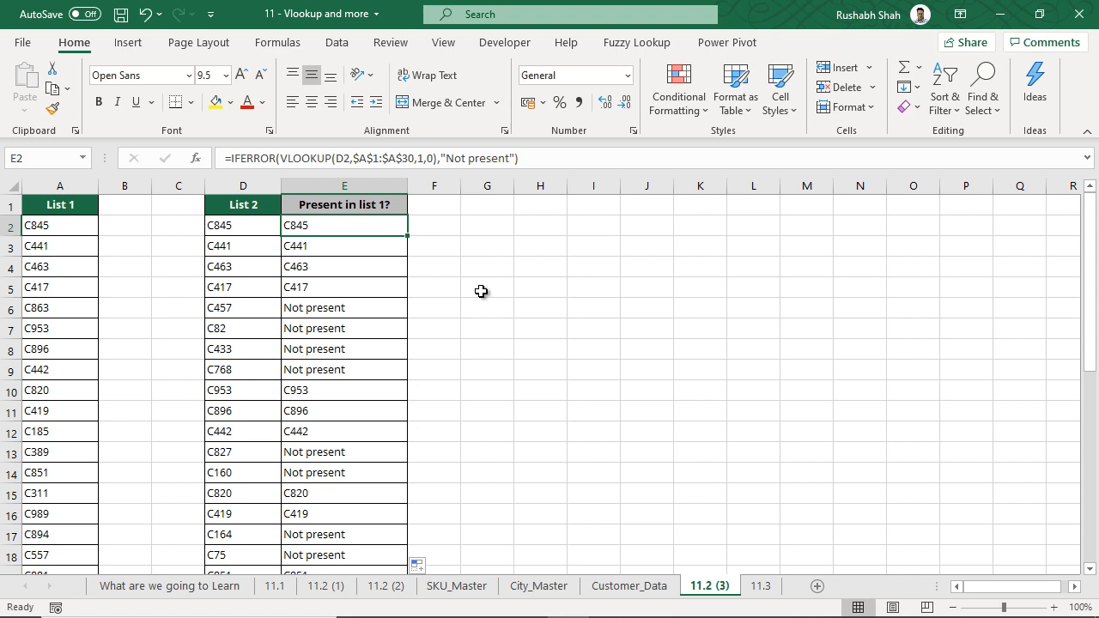
pyautogui.hotkey('ctrl', 's')
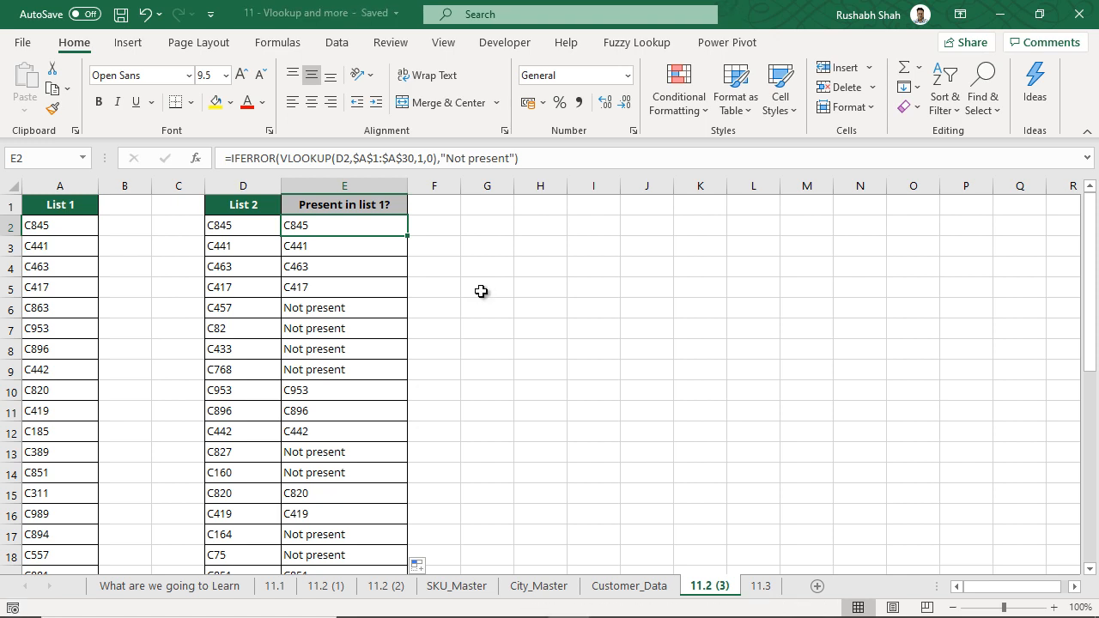
# - Look at the 11.3 Xlookup topic on the What are we going to Learn sheet and open sheet 11.3
pyautogui.click(219, 587)
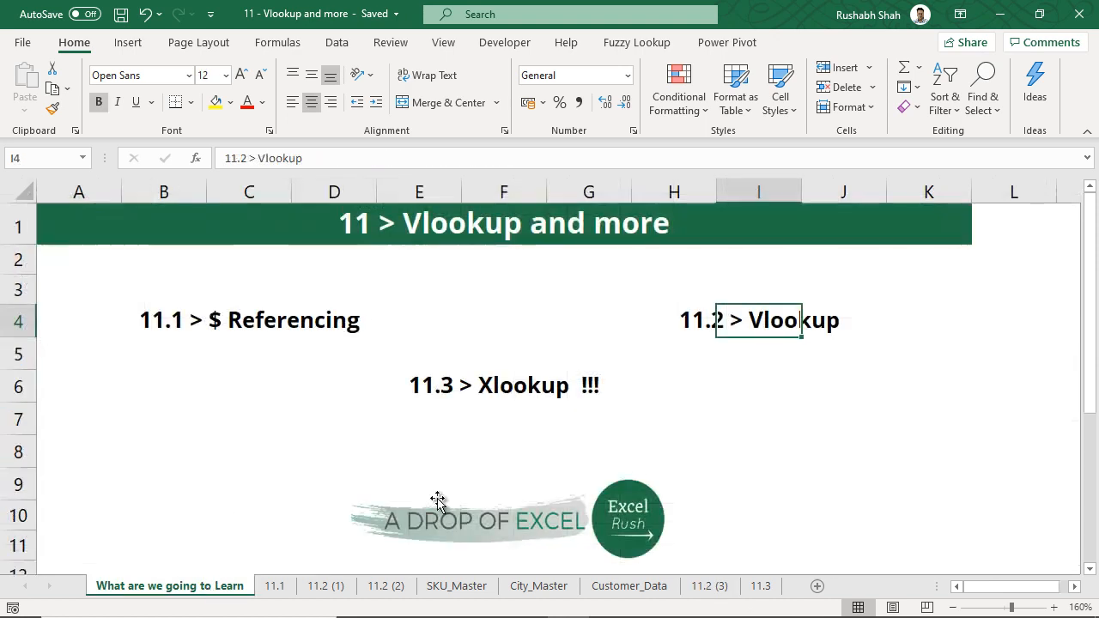
pyautogui.click(524, 386)
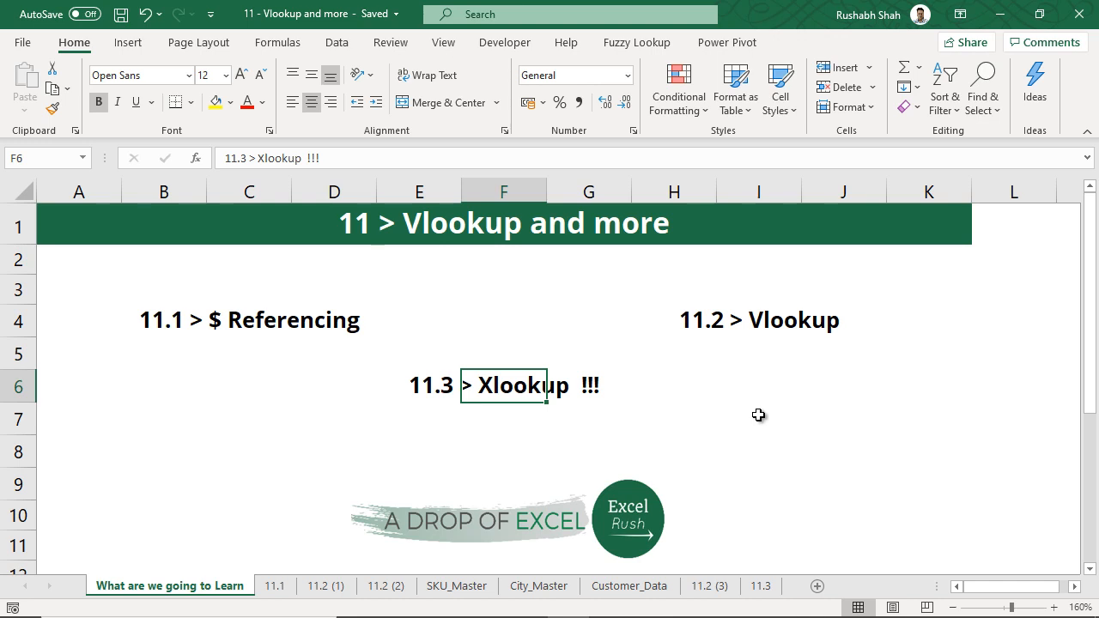
pyautogui.click(760, 586)
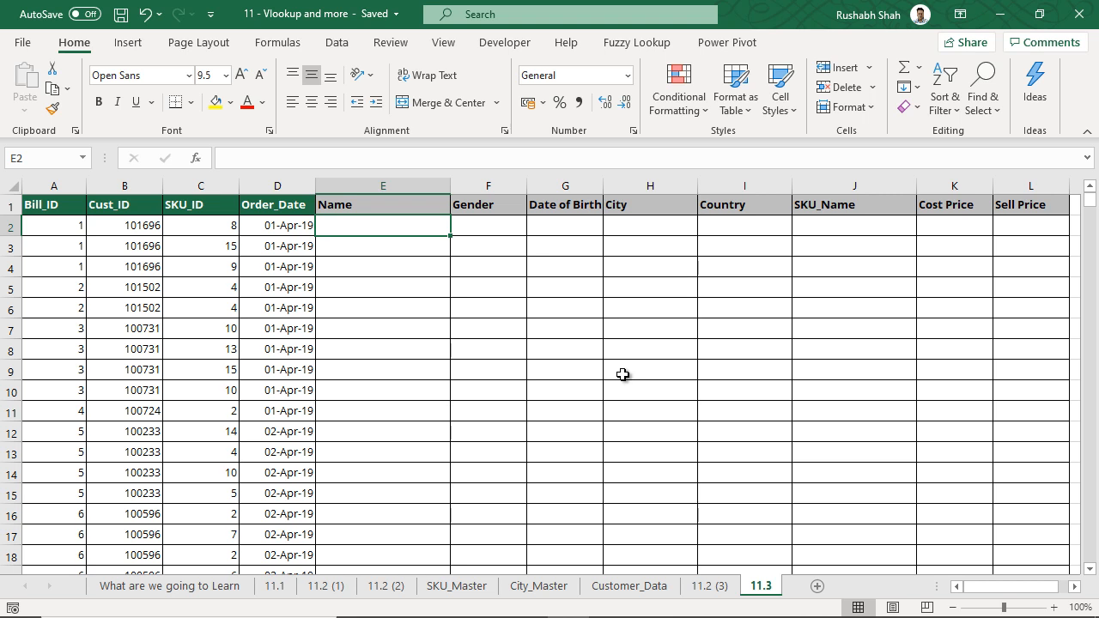
# - Begin an XLOOKUP in the Name cell E2 with lookup value B2 and lookup array Customer_Data!$A$1:$A$1701
pyautogui.write('=xl')
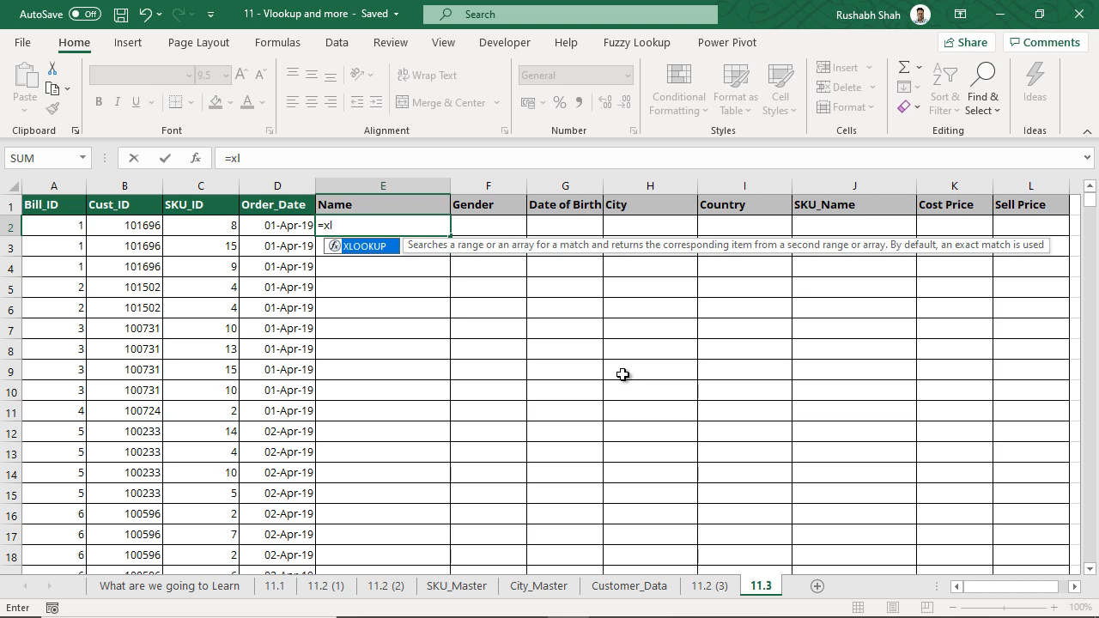
pyautogui.press('Tab')
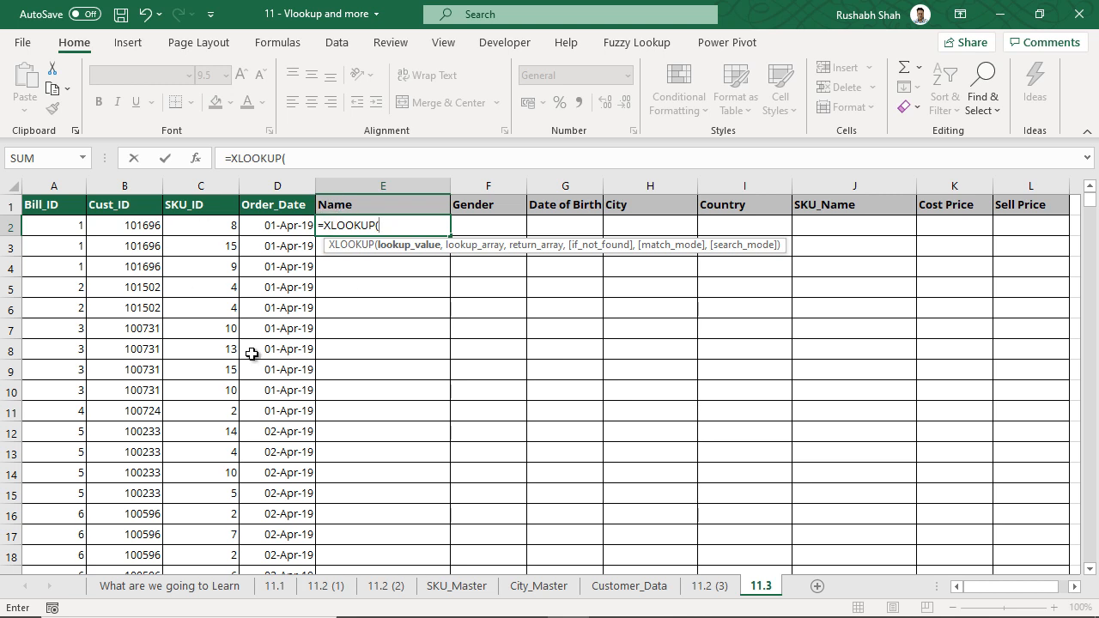
pyautogui.click(148, 228)
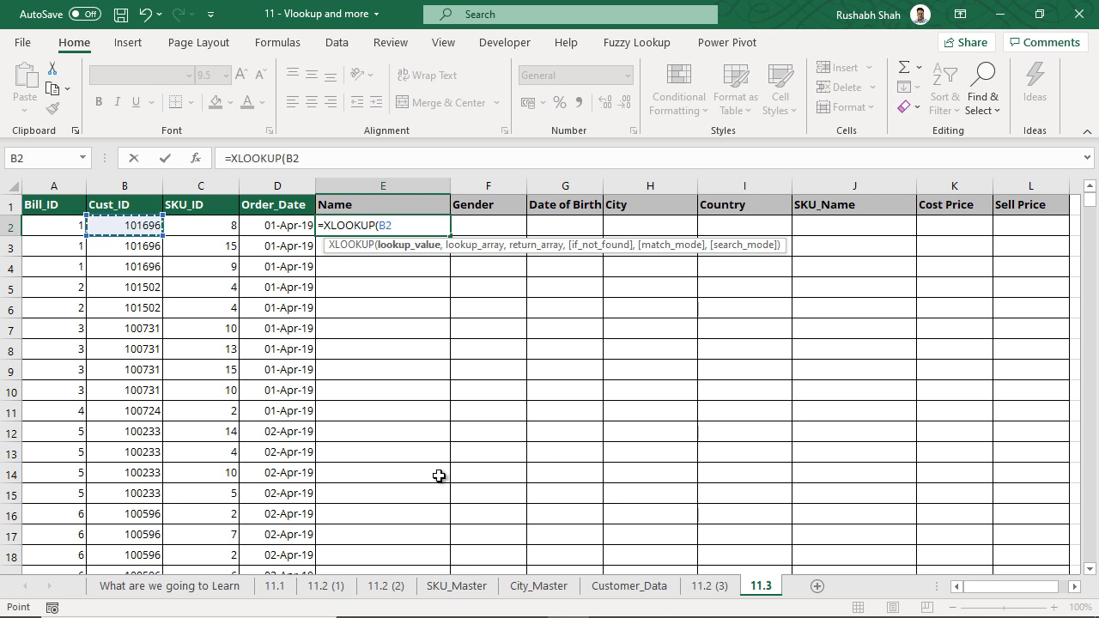
pyautogui.write(',')
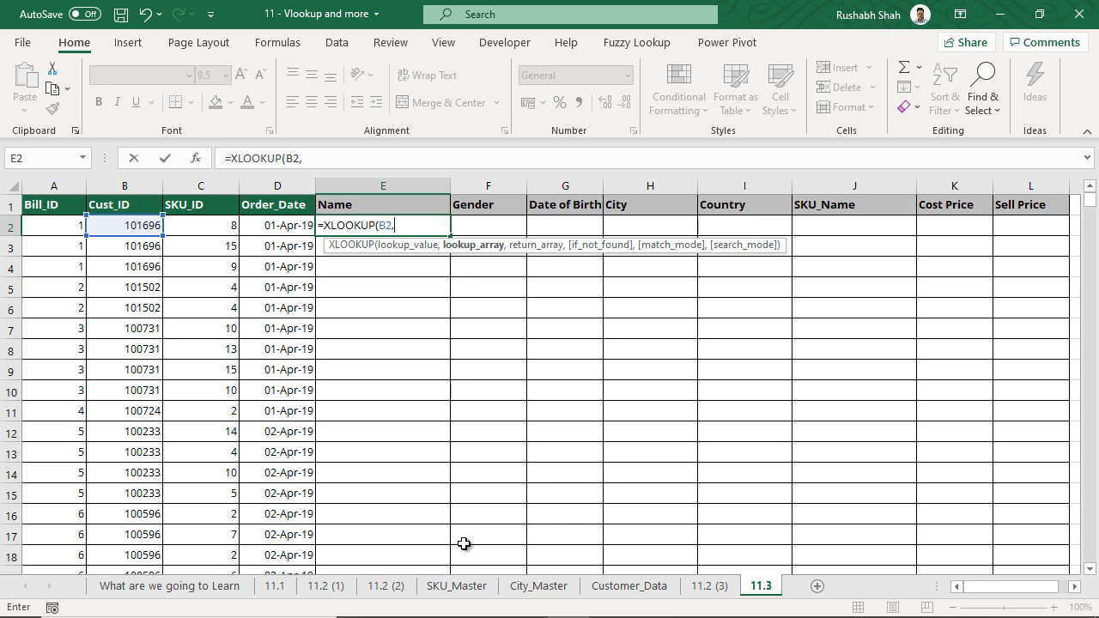
pyautogui.click(622, 587)
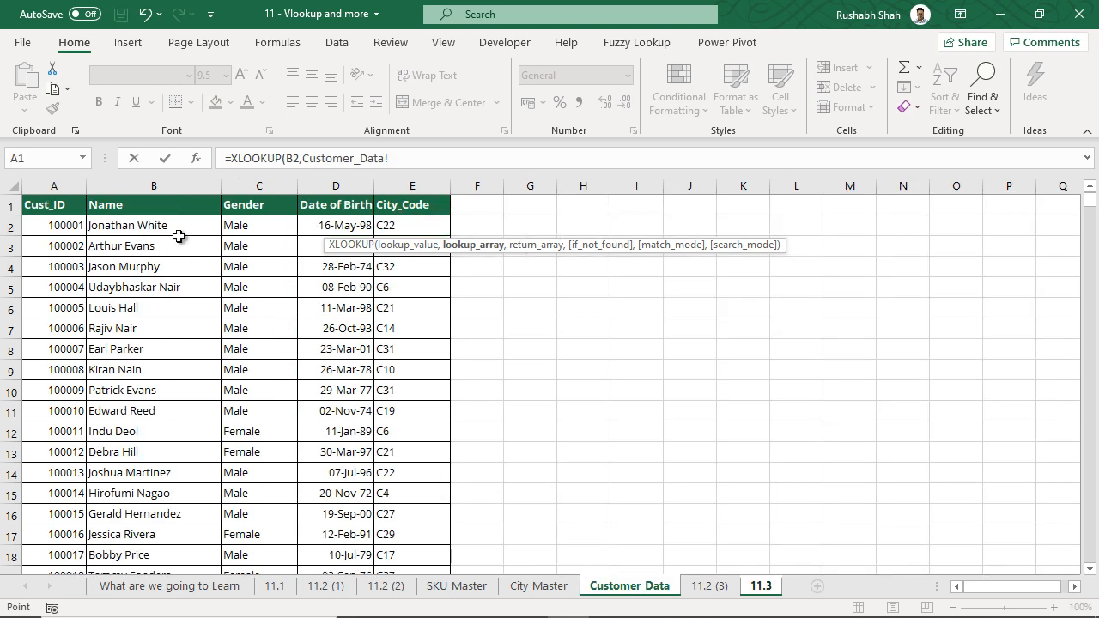
pyautogui.click(73, 223)
pyautogui.press('Up')
pyautogui.hotkey('ctrl', 'shift', 'Down')
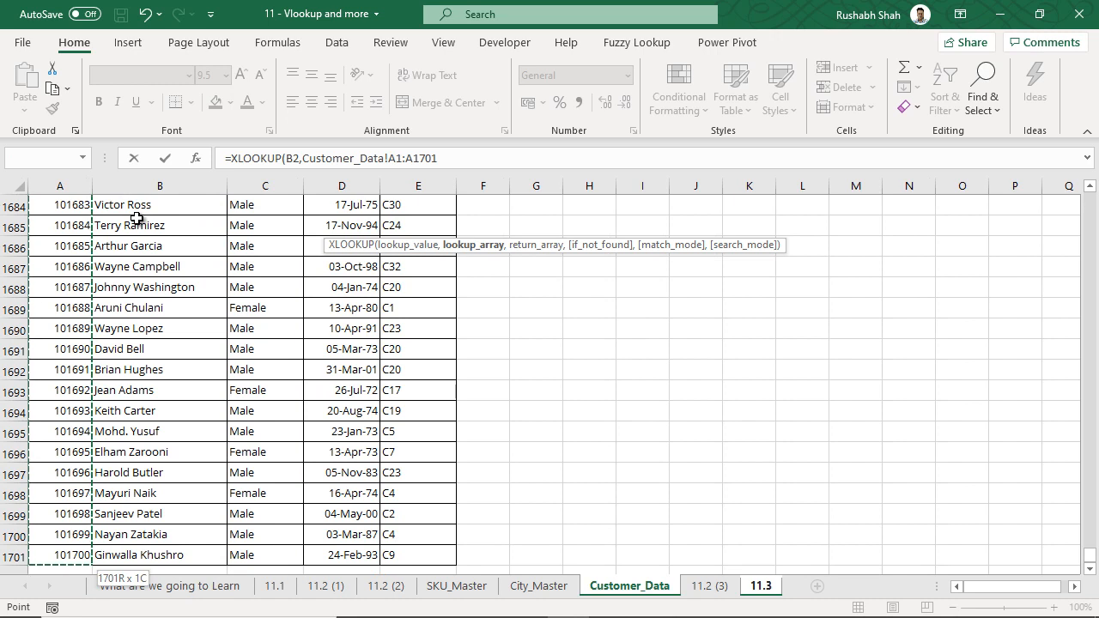
pyautogui.press('F4')
pyautogui.write(',')
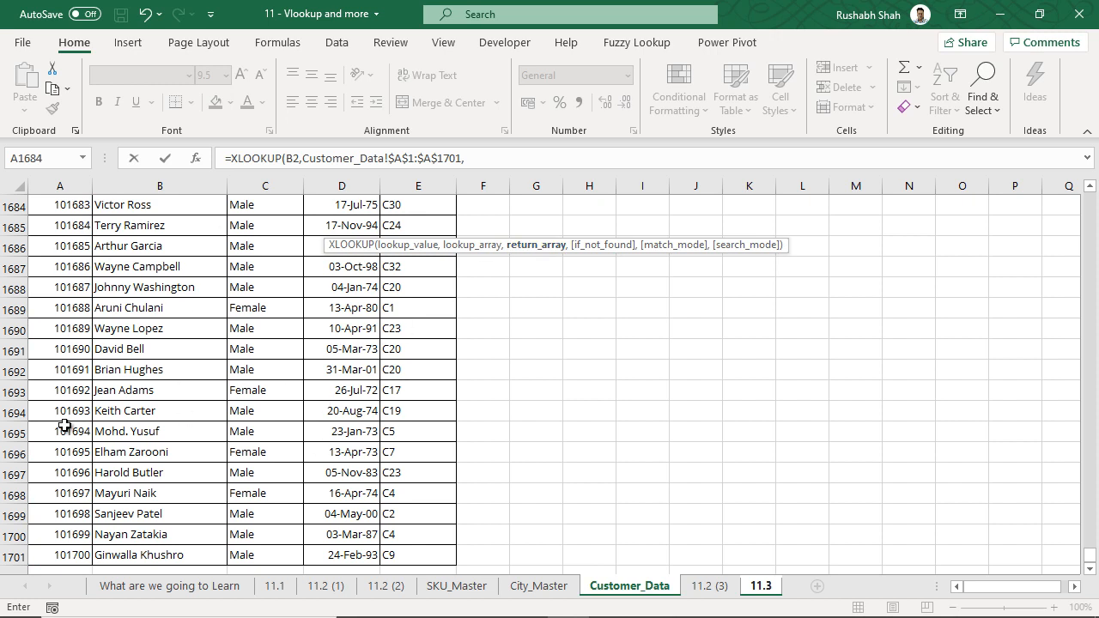
# - Complete the XLOOKUP with return array Customer_Data!$B$1:$B$1701 and fill it down the Name column
pyautogui.moveTo(1090, 554); pyautogui.dragTo(1090, 189)
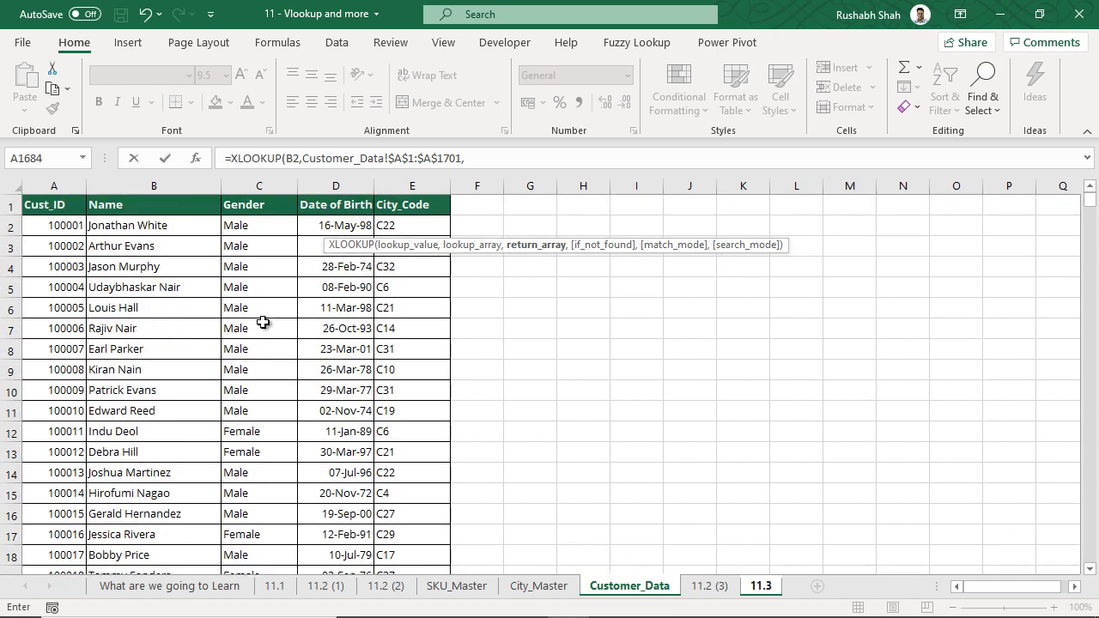
pyautogui.click(176, 204)
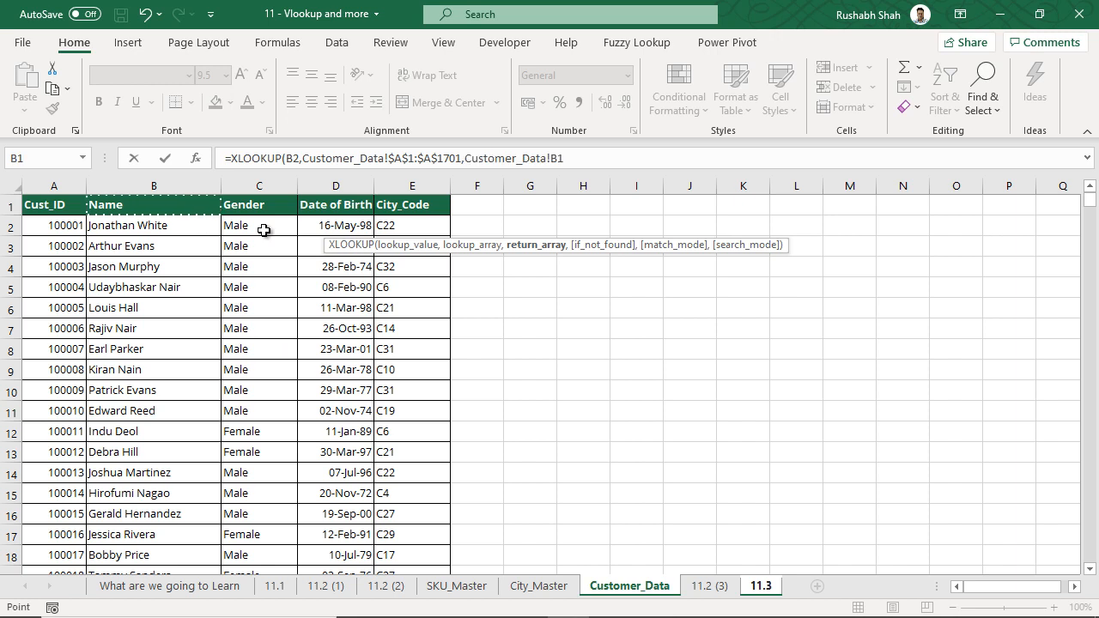
pyautogui.hotkey('ctrl', 'shift', 'Down')
pyautogui.press('F4')
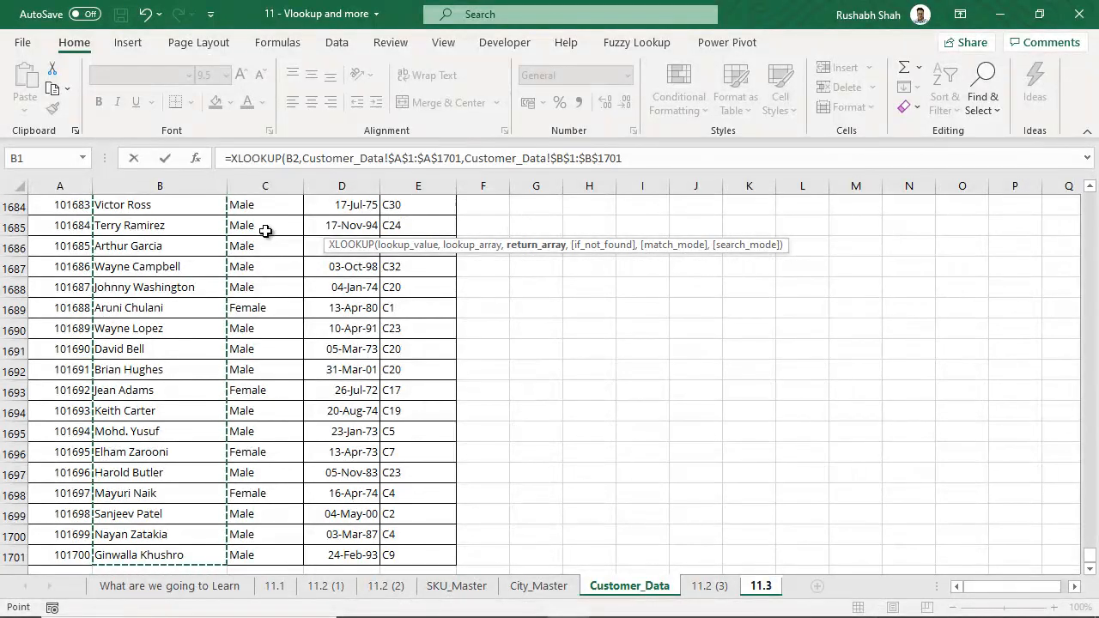
pyautogui.moveTo(1090, 557); pyautogui.dragTo(1095, 197)
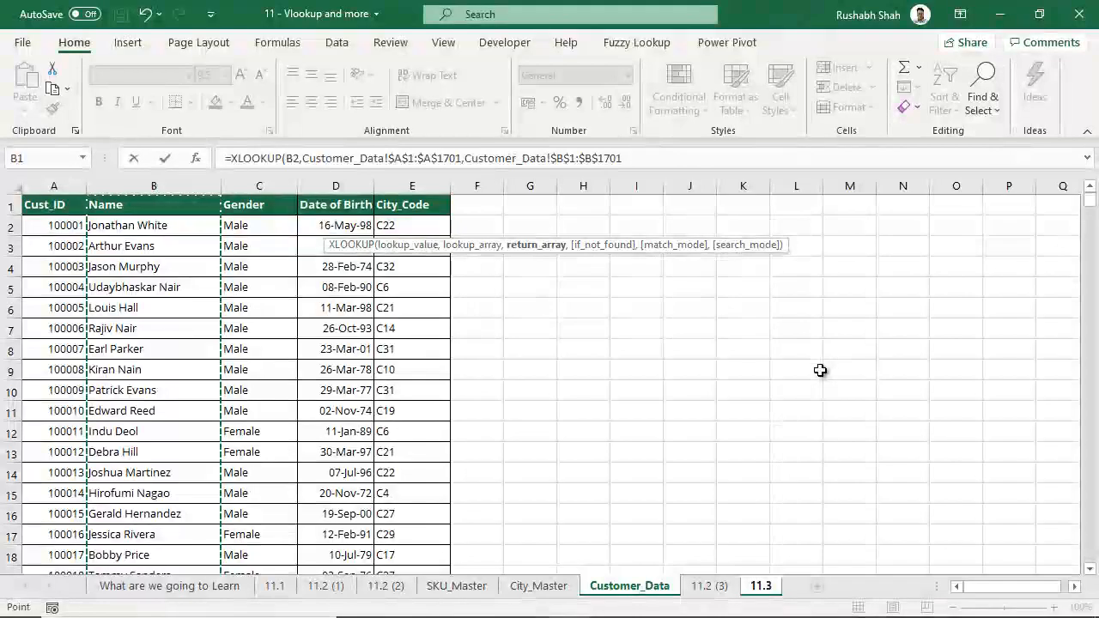
pyautogui.write(')')
pyautogui.press('Return')
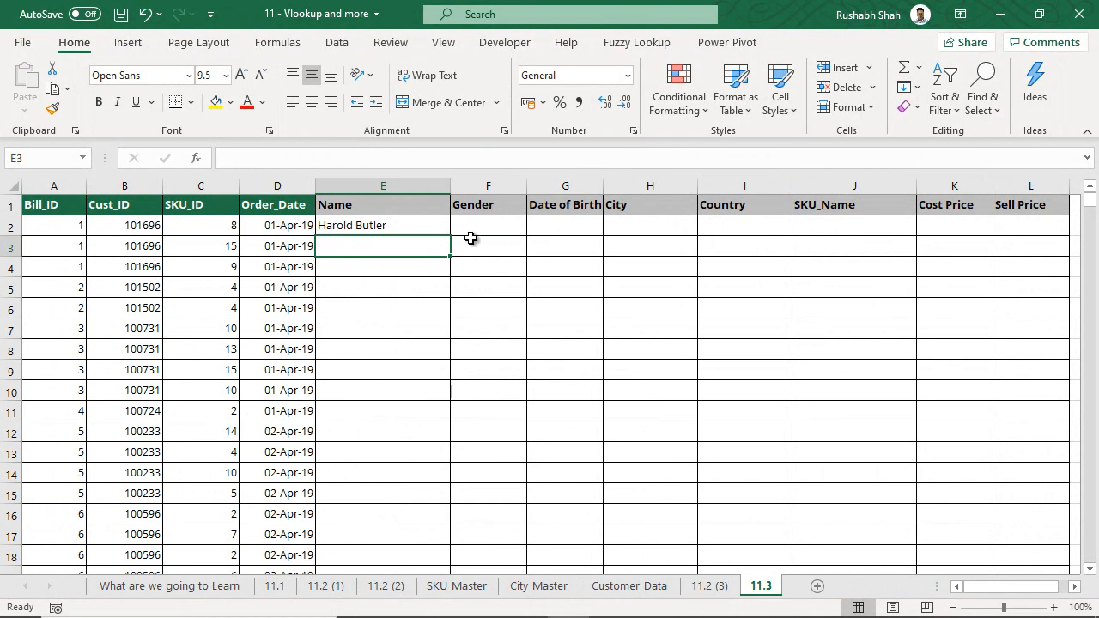
pyautogui.click(432, 229)
pyautogui.doubleClick(450, 235)
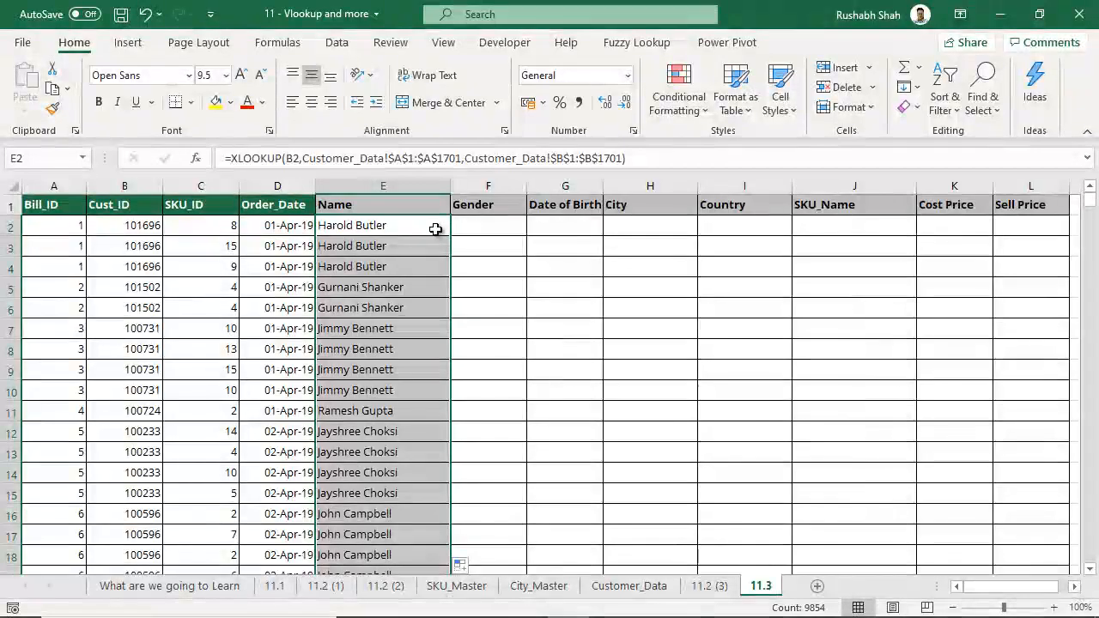
# - Add "Not found" as the if_not_found argument of the XLOOKUP in E2
pyautogui.doubleClick(437, 229)
pyautogui.write(',')
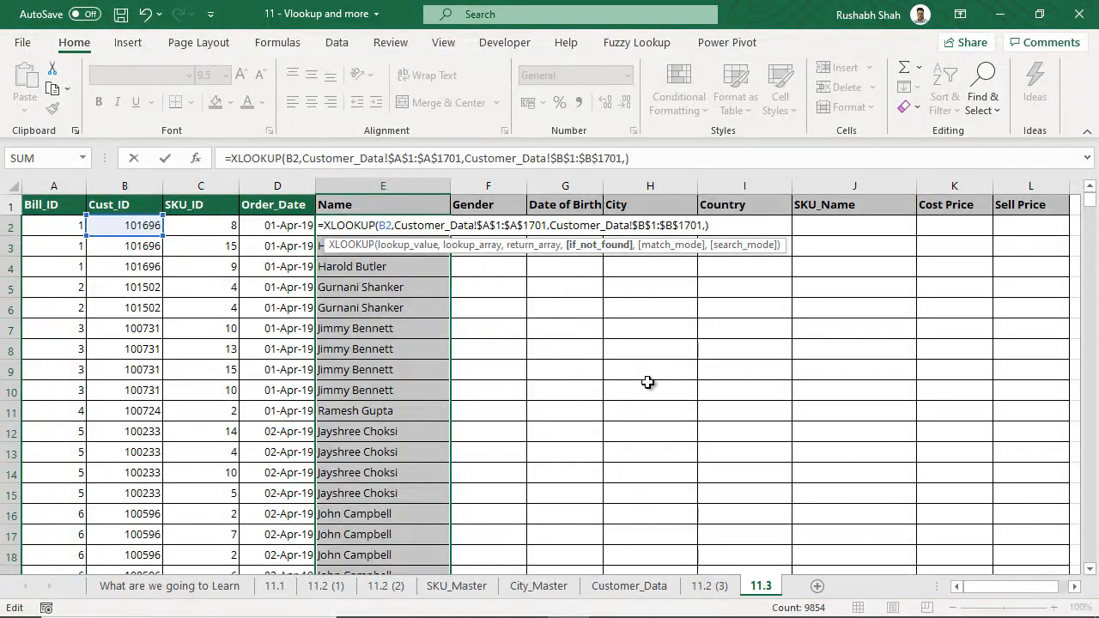
pyautogui.write('"Not found"')
pyautogui.press('Return')
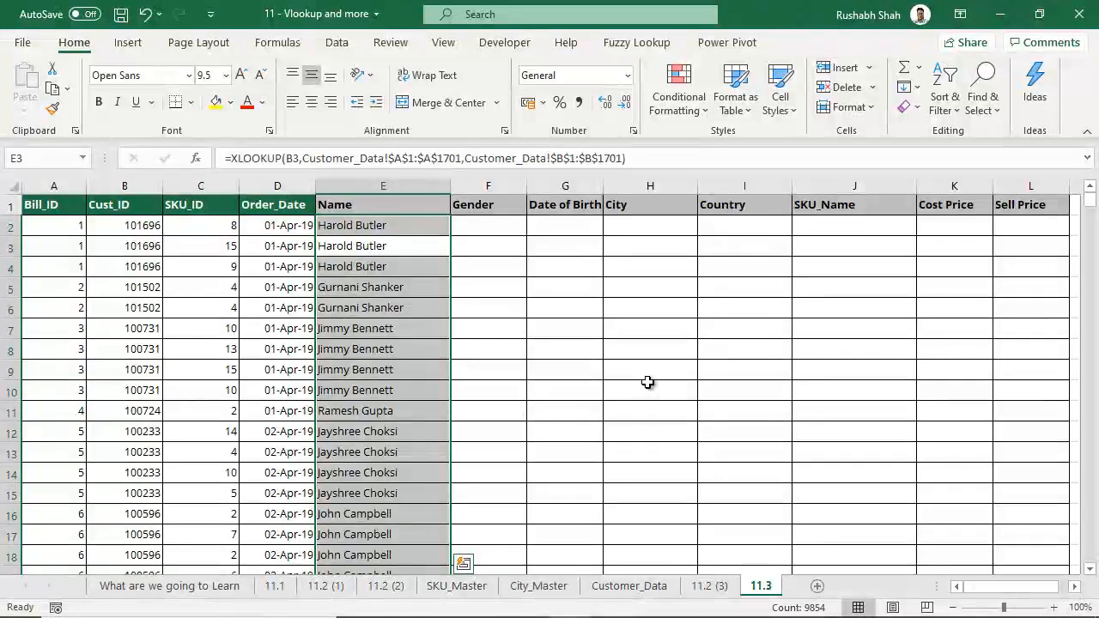
# - Enter fsdfsdfsdf as the Cust_ID in B2 to test the not-found text of the XLOOKUP in E2
pyautogui.click(130, 225)
pyautogui.write('fsdfsdfsdf')
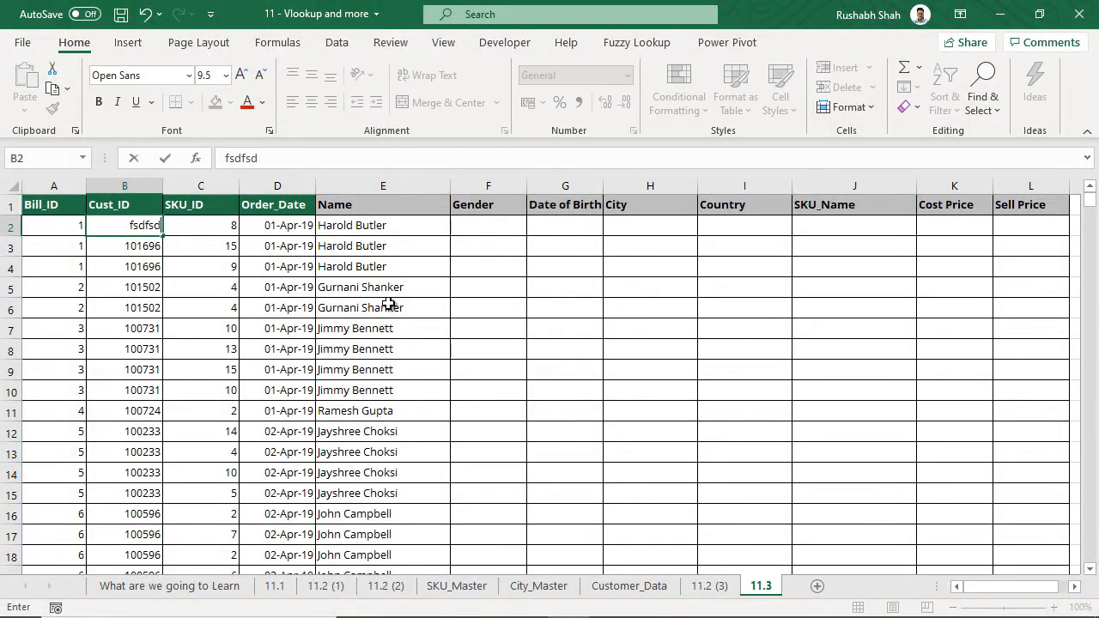
pyautogui.press('Return')
pyautogui.press('Up')
pyautogui.press('Right')
pyautogui.press('Right')
pyautogui.press('Right')
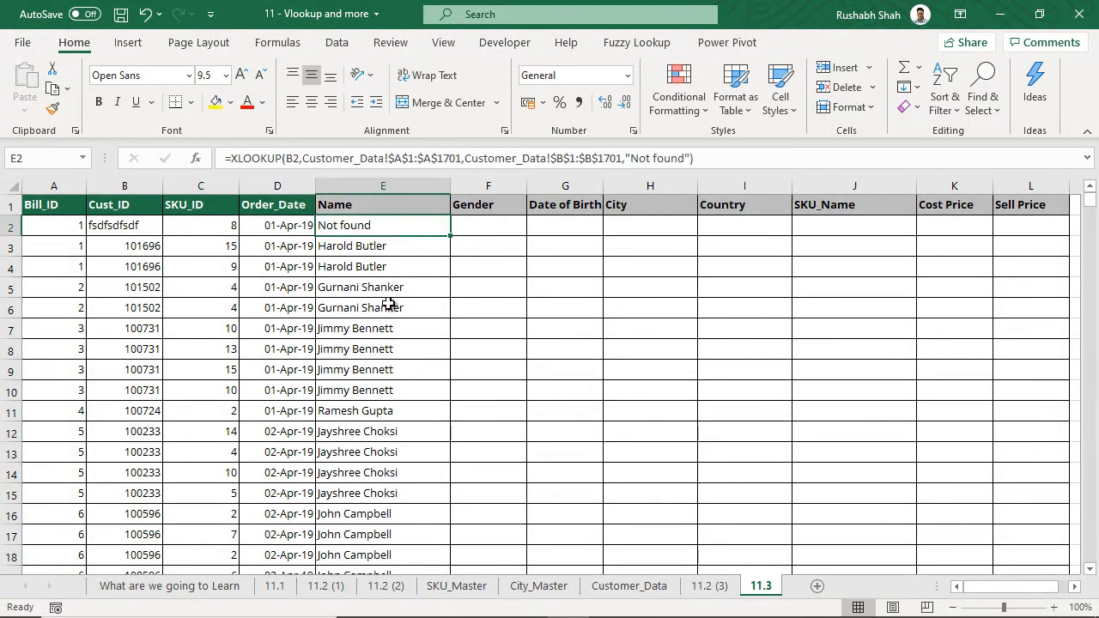
# - Examine the if_not_found argument "Not found" in the XLOOKUP of E2
pyautogui.press('F2')
pyautogui.press('Left')
pyautogui.press('Left')
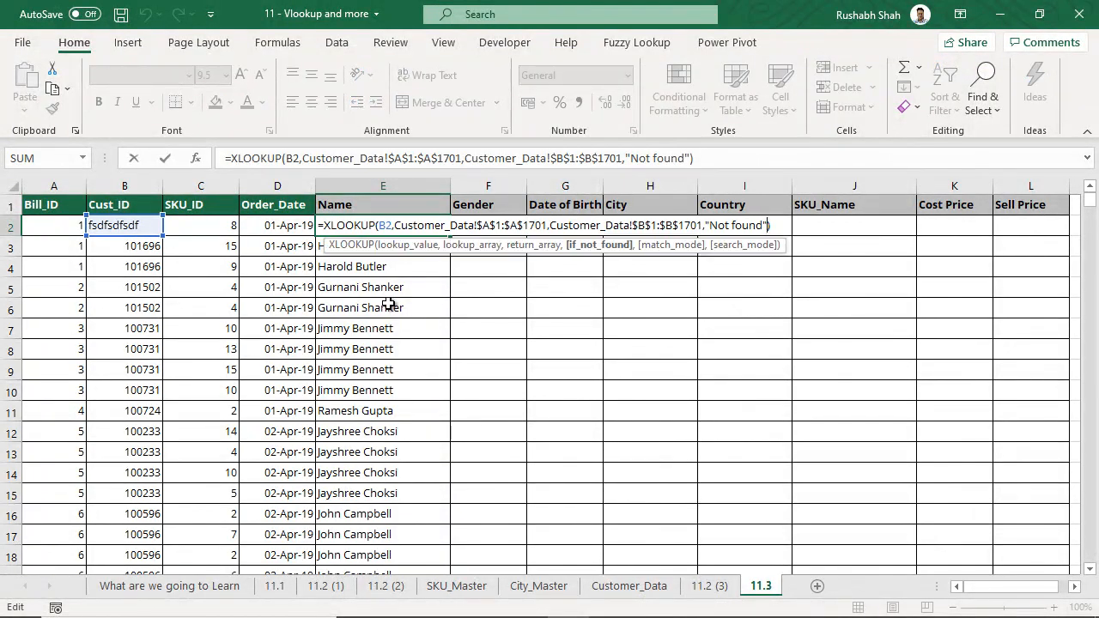
pyautogui.hotkey('ctrl', 'shift', 'Left')
pyautogui.hotkey('ctrl', 'shift', 'Left')
pyautogui.hotkey('ctrl', 'shift', 'Left')
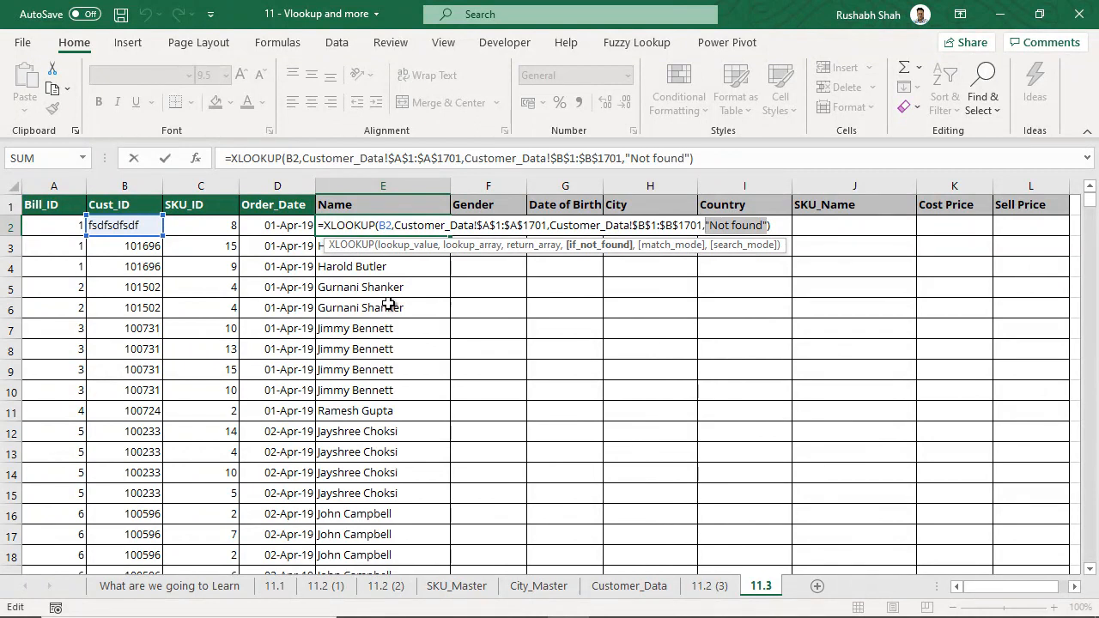
pyautogui.press('Return')
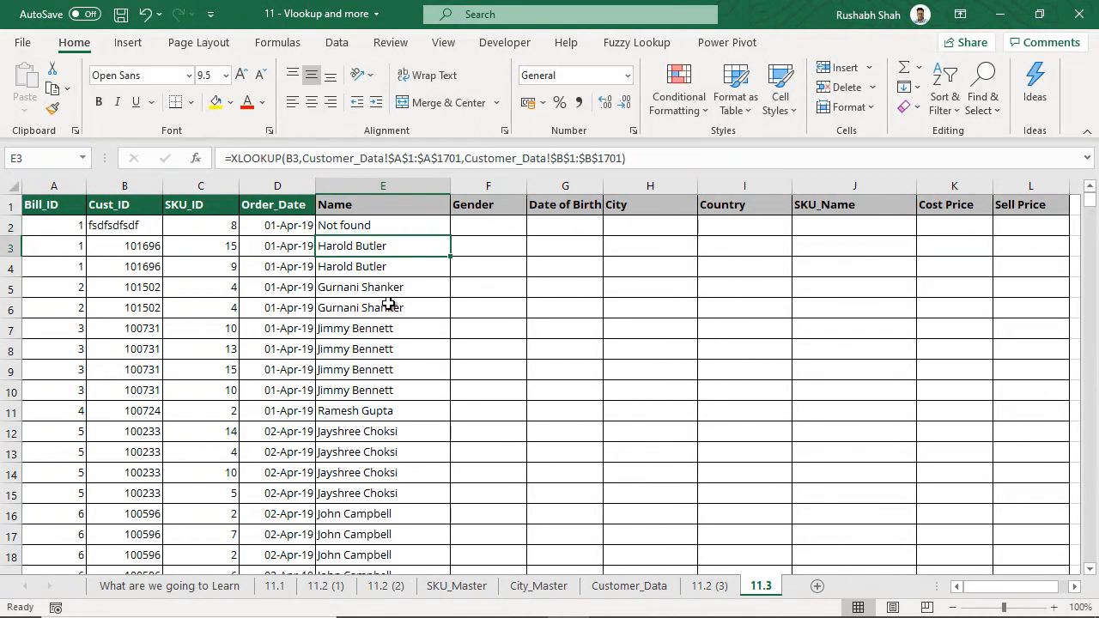
# - Undo the test entry in Cust_ID cell B2
pyautogui.press('Up')
pyautogui.press('Left')
pyautogui.press('Left')
pyautogui.press('Left')
pyautogui.press('Right')
pyautogui.press('Right')
pyautogui.press('Right')
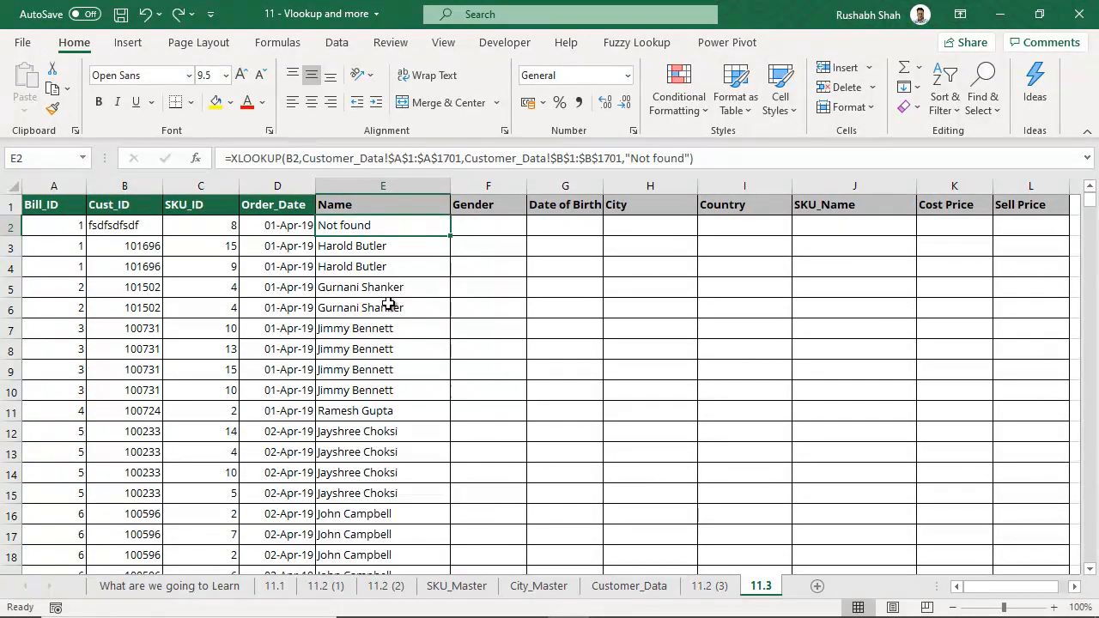
pyautogui.hotkey('ctrl', 'z')
pyautogui.press('Right')
pyautogui.press('Right')
pyautogui.press('Right')
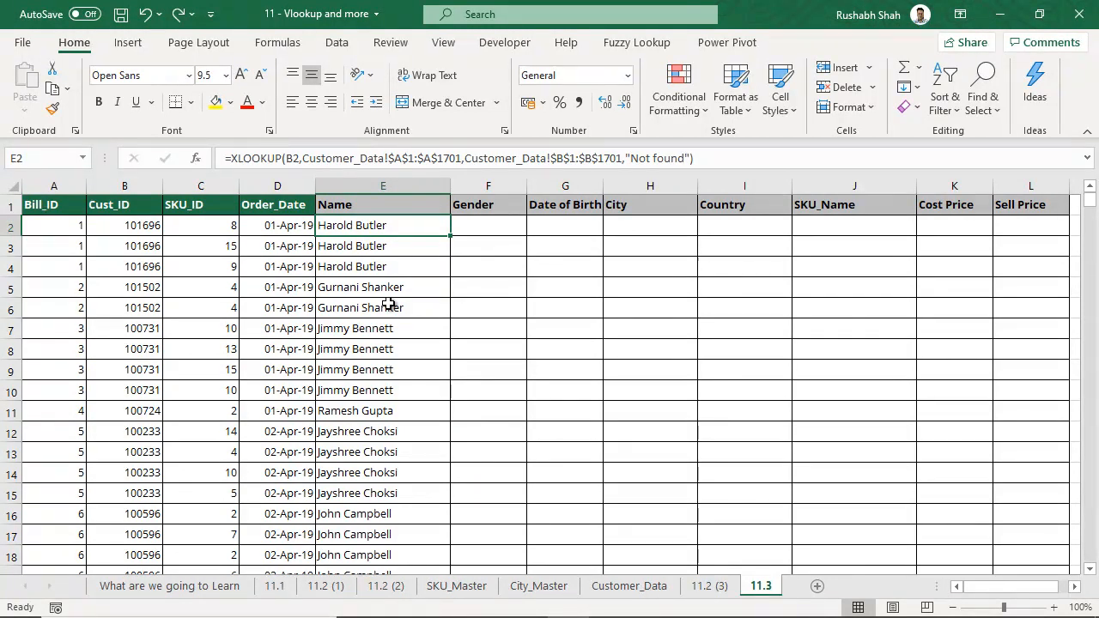
# - Make the columns of the return array in E2 relative, so it reads Customer_Data!B$1:B$1701
pyautogui.press('F2')
pyautogui.press('Left')
pyautogui.press('Left')
pyautogui.press('Left')
pyautogui.press('Left')
pyautogui.press('Left')
pyautogui.press('Left')
pyautogui.press('Left')
pyautogui.press('Left')
pyautogui.press('Left')
pyautogui.press('Left')
pyautogui.press('Left')
pyautogui.press('Left')
pyautogui.press('Left')
pyautogui.press('Left')
pyautogui.press('Left')
pyautogui.press('Left')
pyautogui.press('Left')
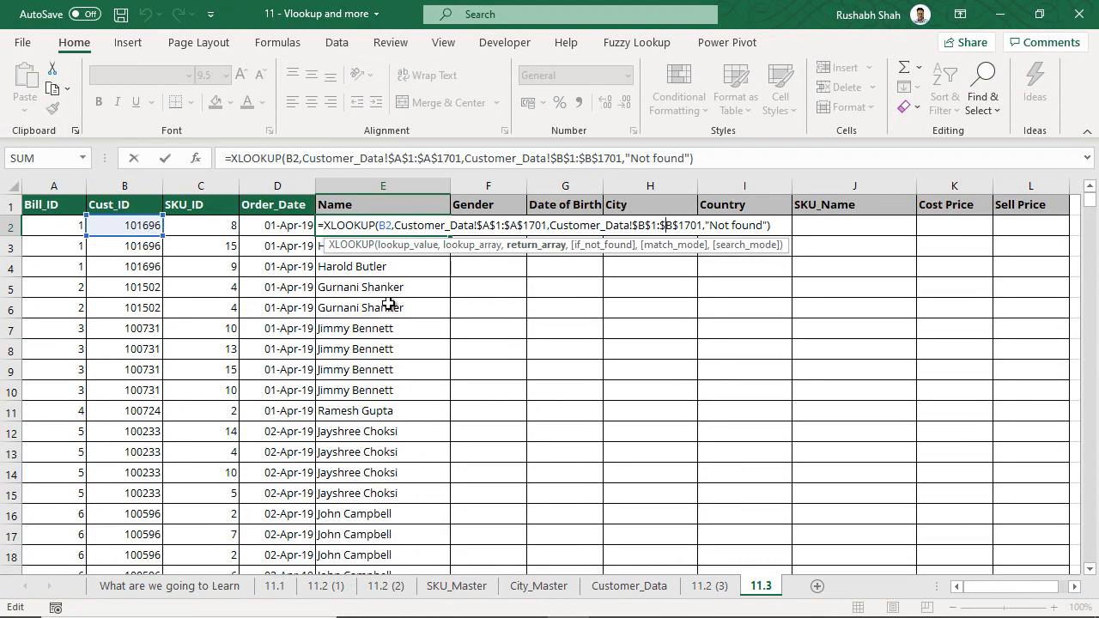
pyautogui.hotkey('shift', 'Left')
pyautogui.press('Delete')
pyautogui.press('Right')
pyautogui.press('Right')
pyautogui.press('Right')
pyautogui.press('Right')
pyautogui.press('Delete')
pyautogui.press('Return')
# - Lock the column of the lookup value in the XLOOKUP of E2 as $B2
pyautogui.press('Up')
pyautogui.press('F2')
pyautogui.press('Home')
pyautogui.press('Right')
pyautogui.press('Right')
pyautogui.press('Right')
pyautogui.press('Right')
pyautogui.press('Right')
pyautogui.press('Right')
pyautogui.press('Right')
pyautogui.press('Right')
pyautogui.press('Right')
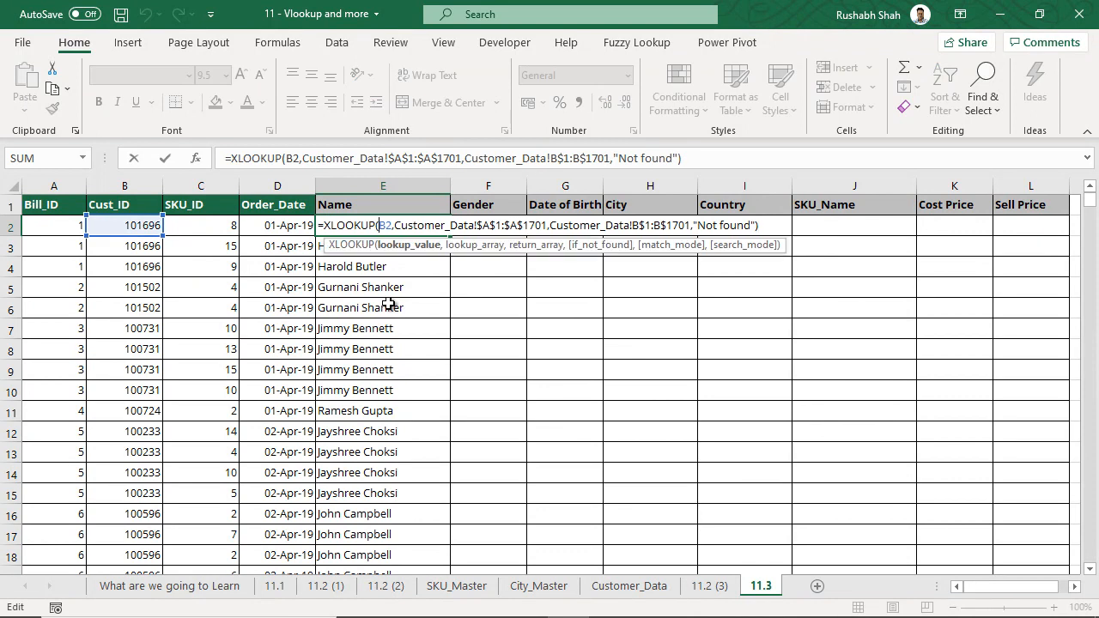
pyautogui.write('$')
pyautogui.hotkey('ctrl', 'Return')
# - Copy the XLOOKUP from E2 into the Gender cell F2
pyautogui.hotkey('ctrl', 'c')
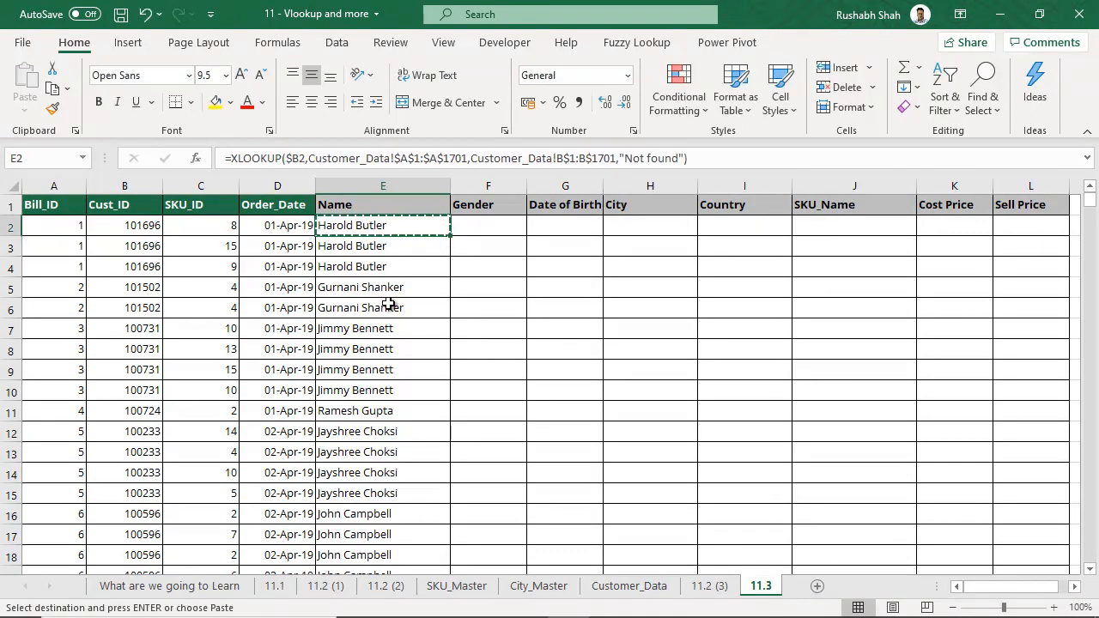
pyautogui.press('Right')
pyautogui.hotkey('ctrl', 'v')
pyautogui.press('Escape')
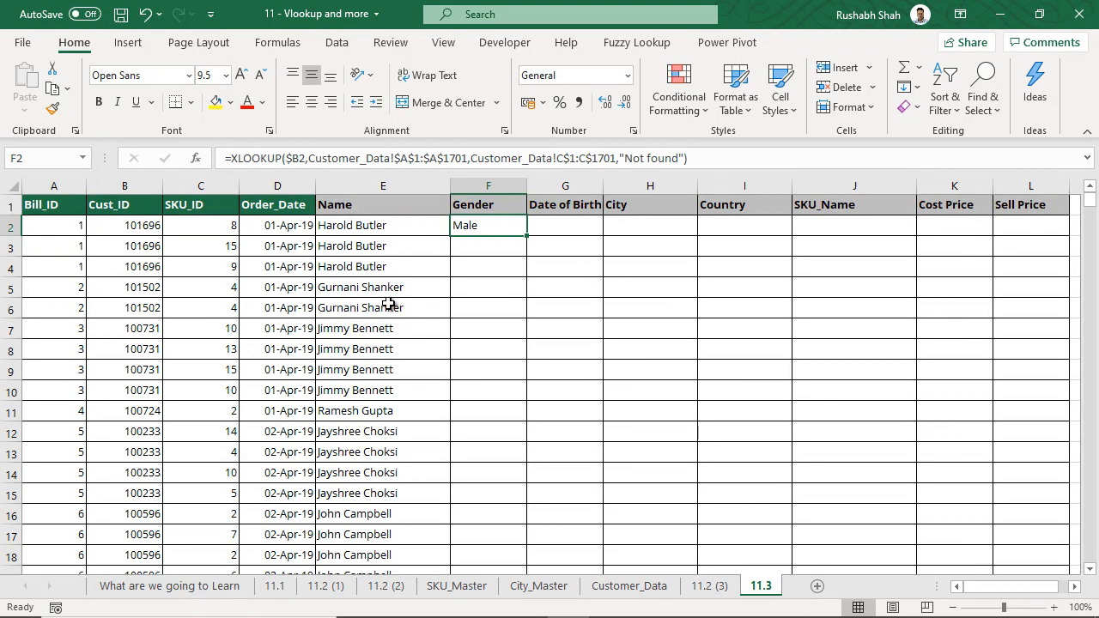
# - Examine the lookup value and lookup array in E2's XLOOKUP and the matching Cust_ID column on Customer_Data
pyautogui.doubleClick(403, 230)
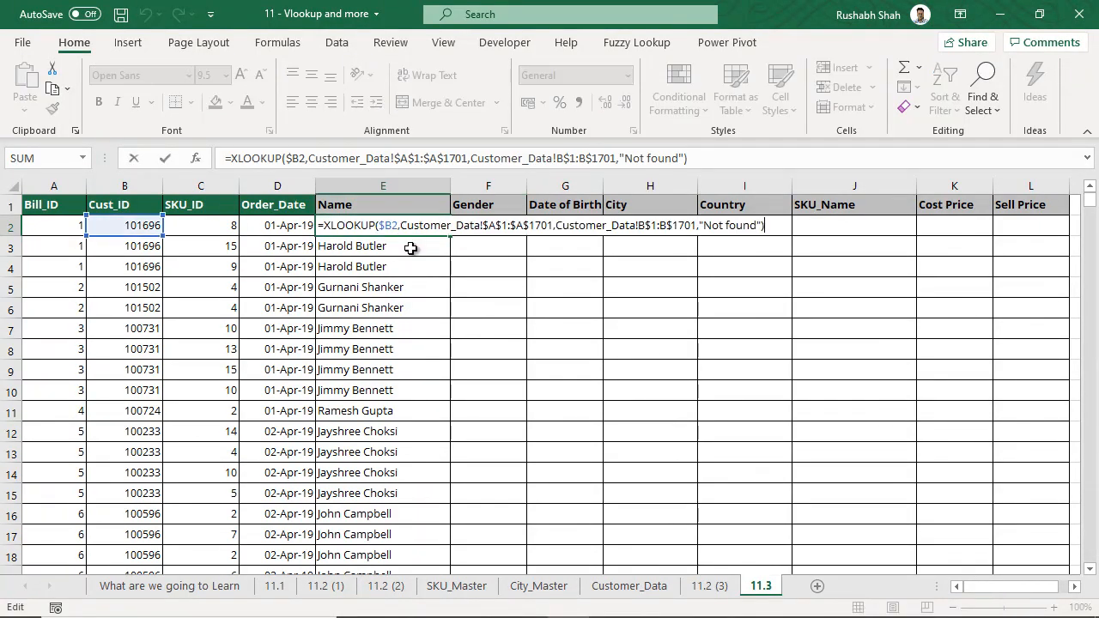
pyautogui.doubleClick(383, 226)
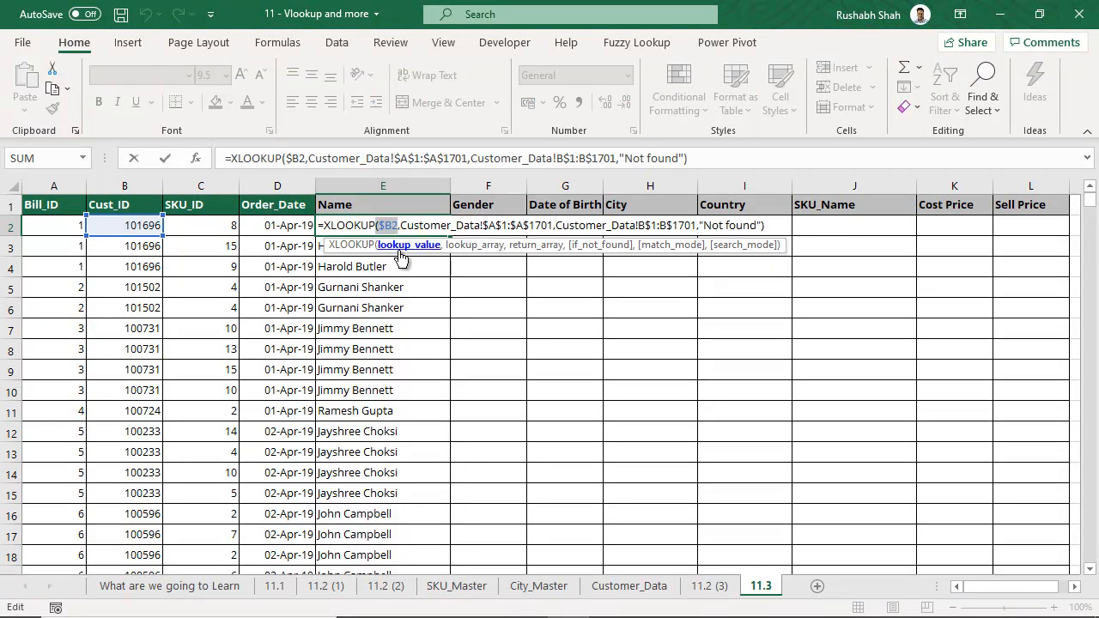
pyautogui.moveTo(481, 230); pyautogui.dragTo(604, 229)
pyautogui.press('Escape')
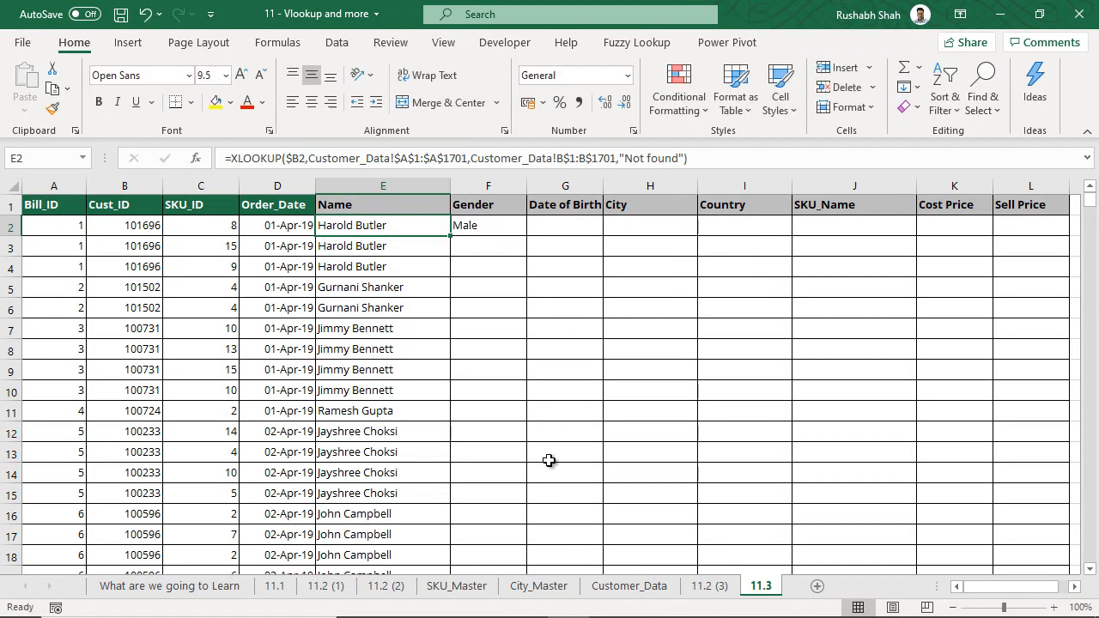
pyautogui.click(619, 586)
pyautogui.hotkey('ctrl', 'Home')
pyautogui.hotkey('ctrl', 'shift', 'Down')
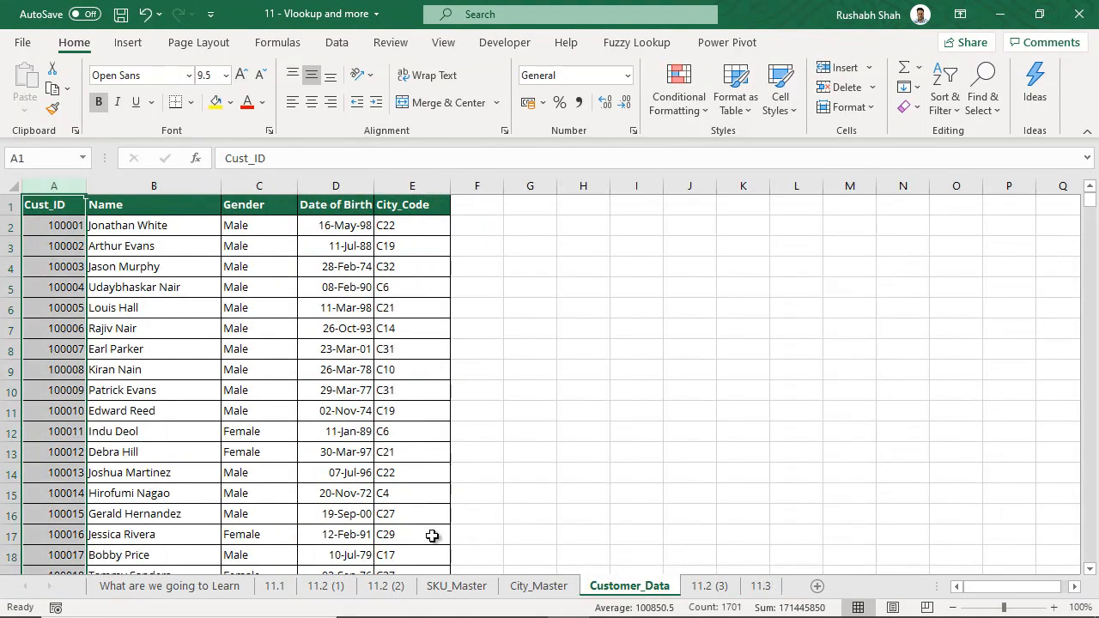
pyautogui.click(761, 586)
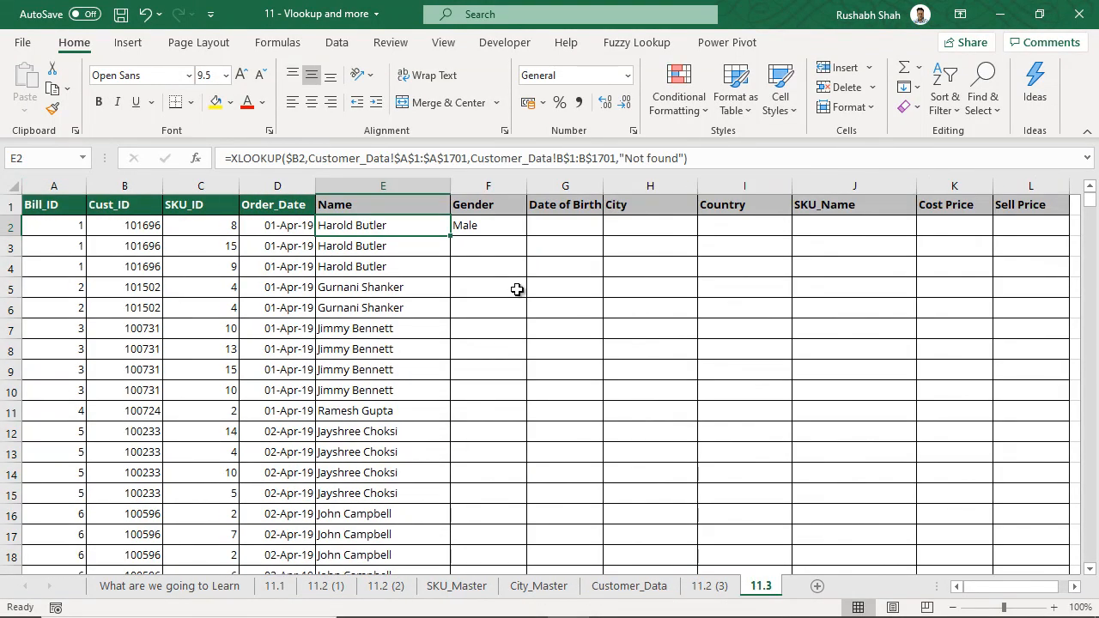
# - Compare the return array in E2's XLOOKUP with the Name column on the Customer_Data sheet
pyautogui.doubleClick(430, 223)
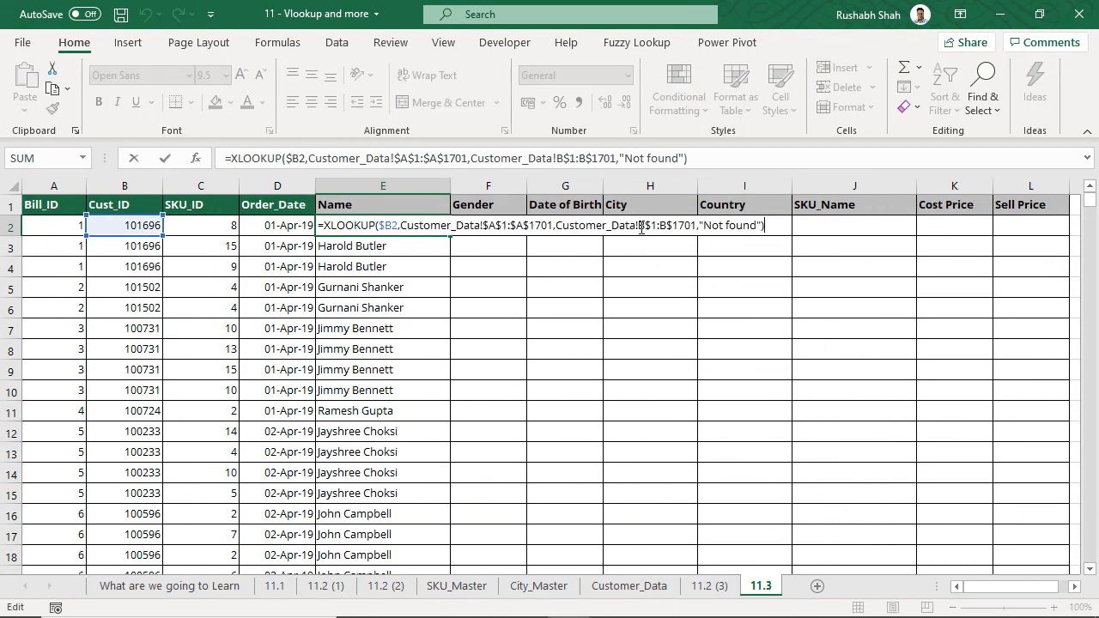
pyautogui.moveTo(638, 225); pyautogui.dragTo(683, 226)
pyautogui.press('Escape')
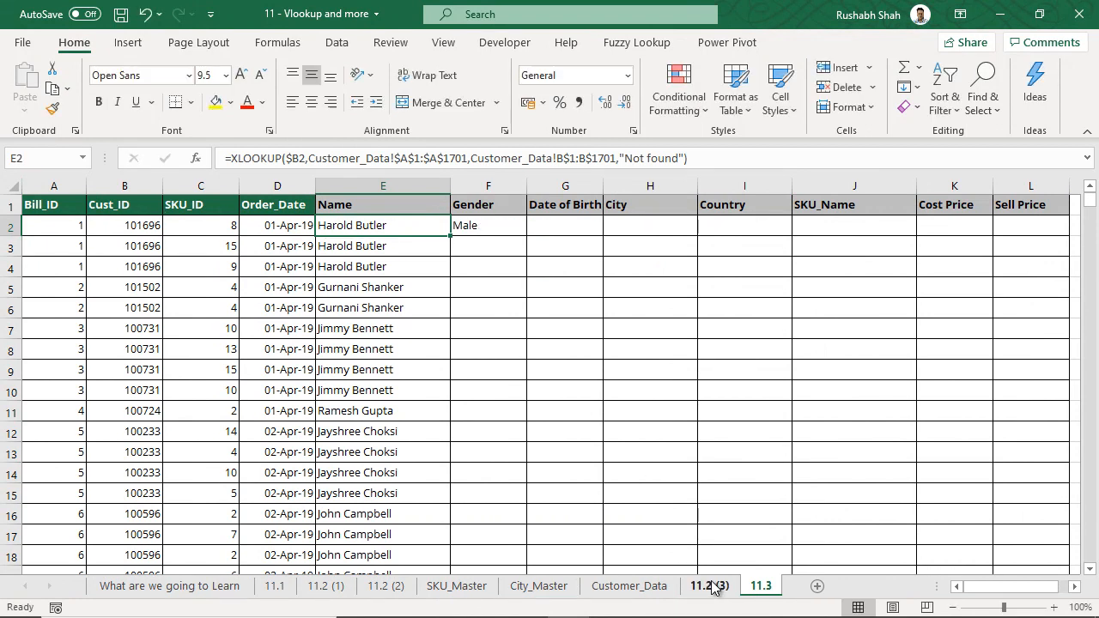
pyautogui.click(631, 585)
pyautogui.click(152, 185)
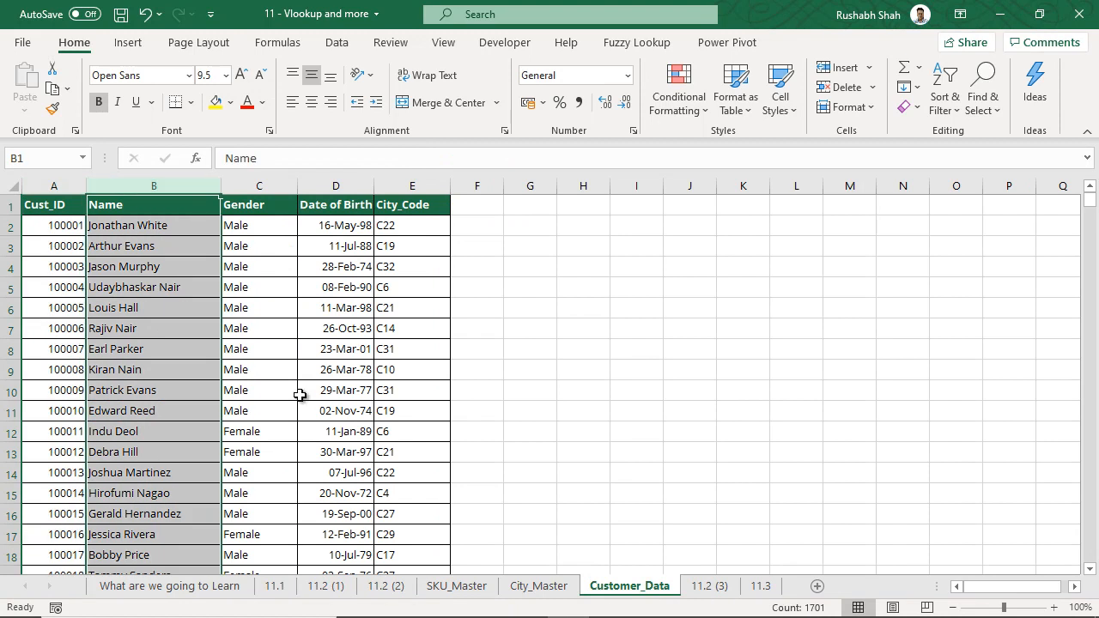
pyautogui.click(761, 586)
pyautogui.doubleClick(419, 227)
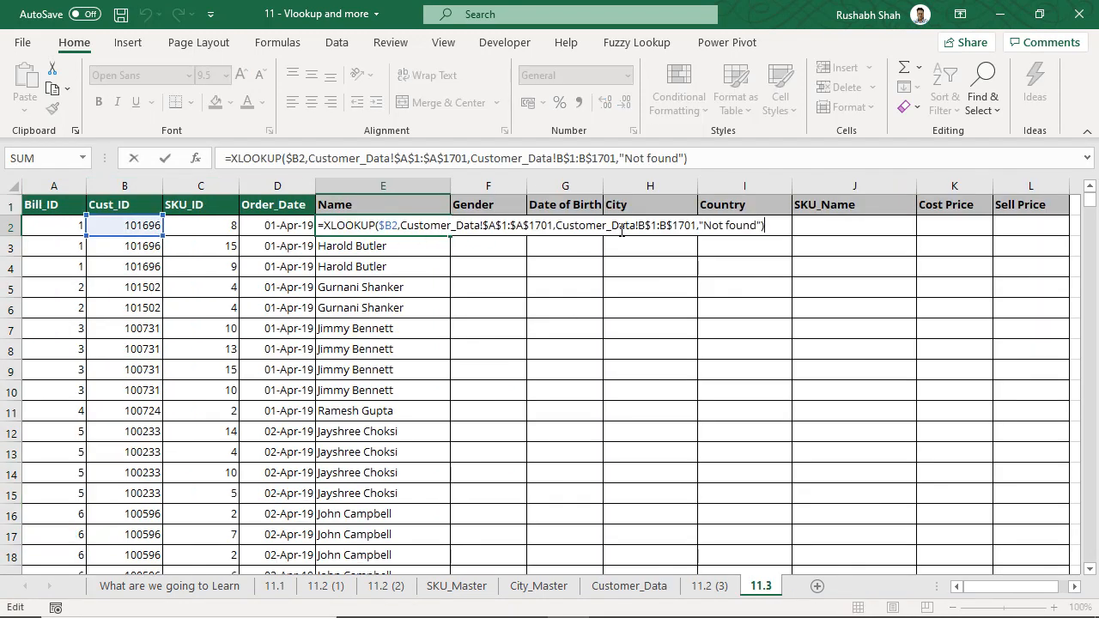
pyautogui.moveTo(645, 225); pyautogui.dragTo(700, 227)
pyautogui.press('Escape')
pyautogui.press('F2')
pyautogui.click(486, 227)
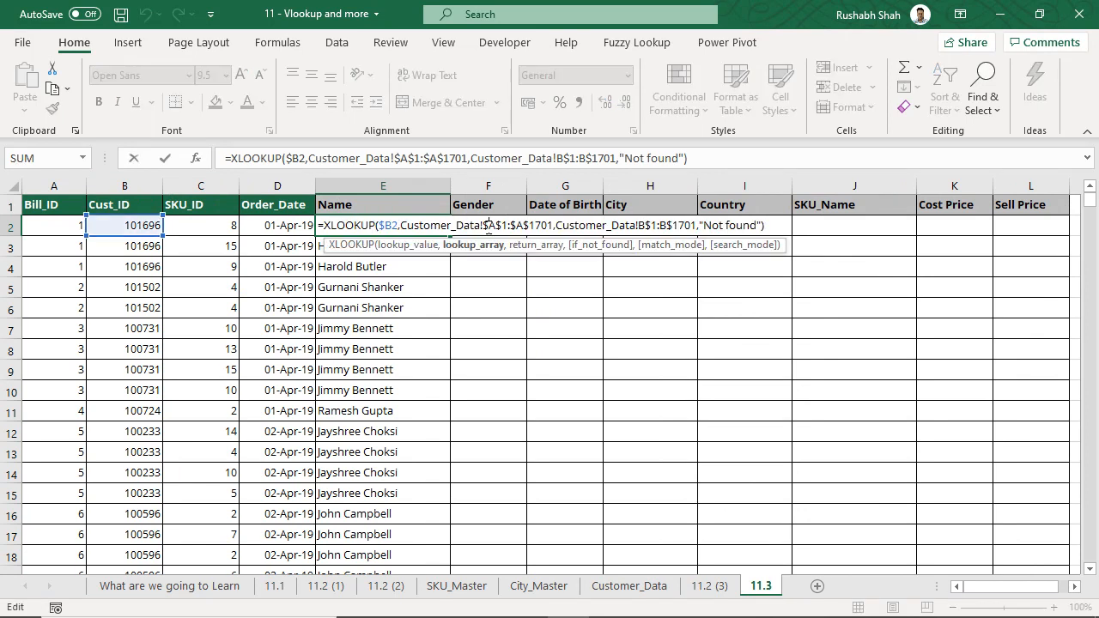
pyautogui.press('Escape')
# - Compare the return array in F2's XLOOKUP with the Gender column on the Customer_Data sheet
pyautogui.press('Right')
pyautogui.press('F2')
pyautogui.moveTo(772, 225); pyautogui.dragTo(828, 225)
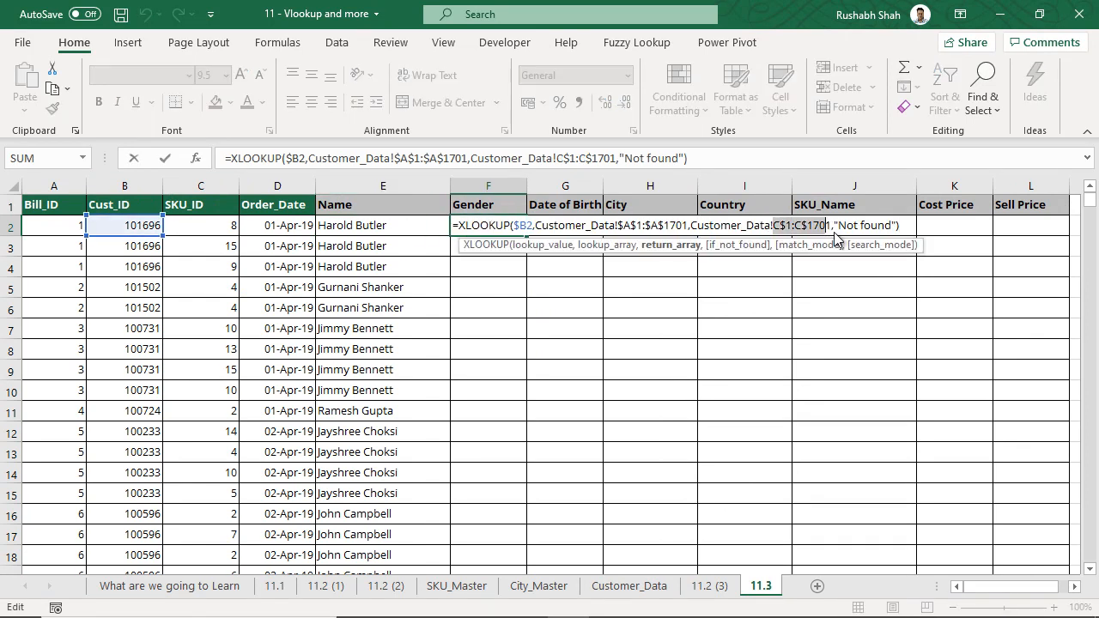
pyautogui.press('Escape')
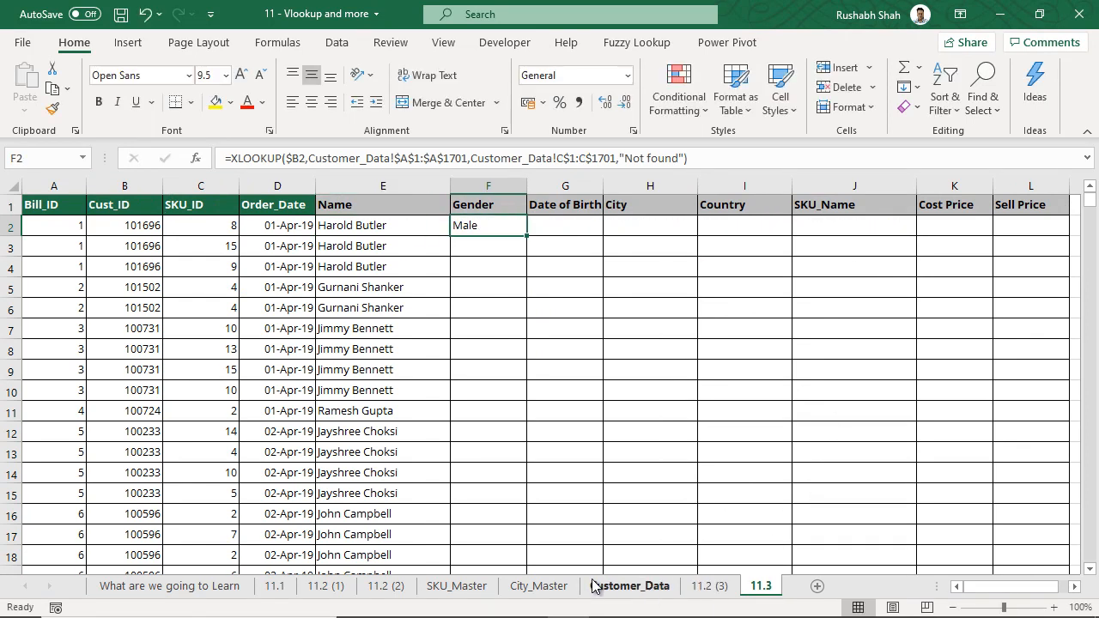
pyautogui.click(630, 585)
pyautogui.click(247, 185)
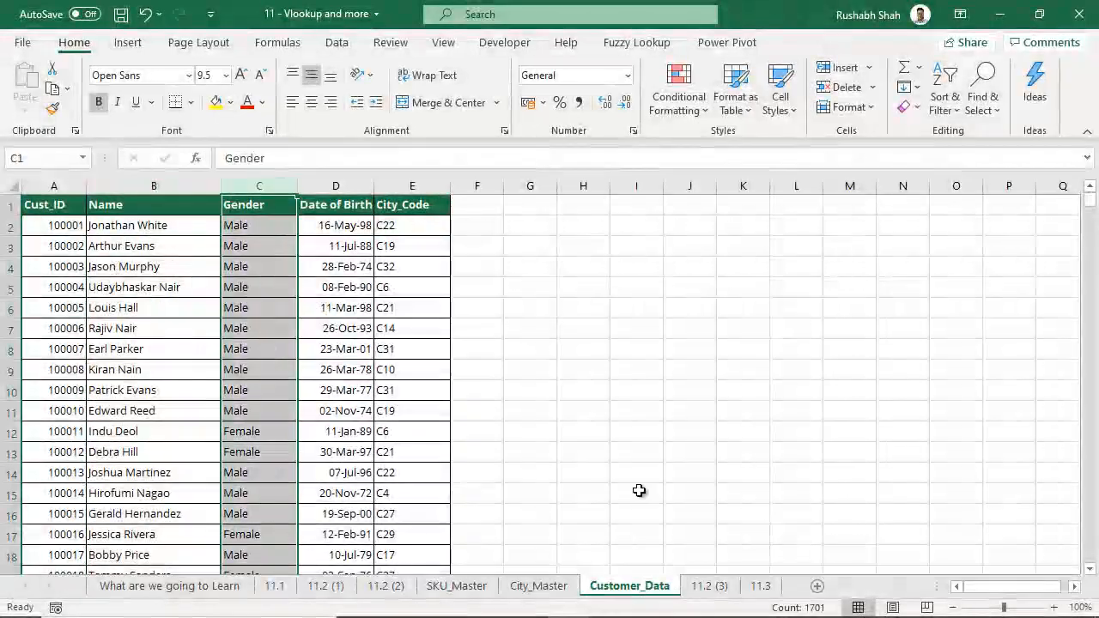
pyautogui.click(761, 585)
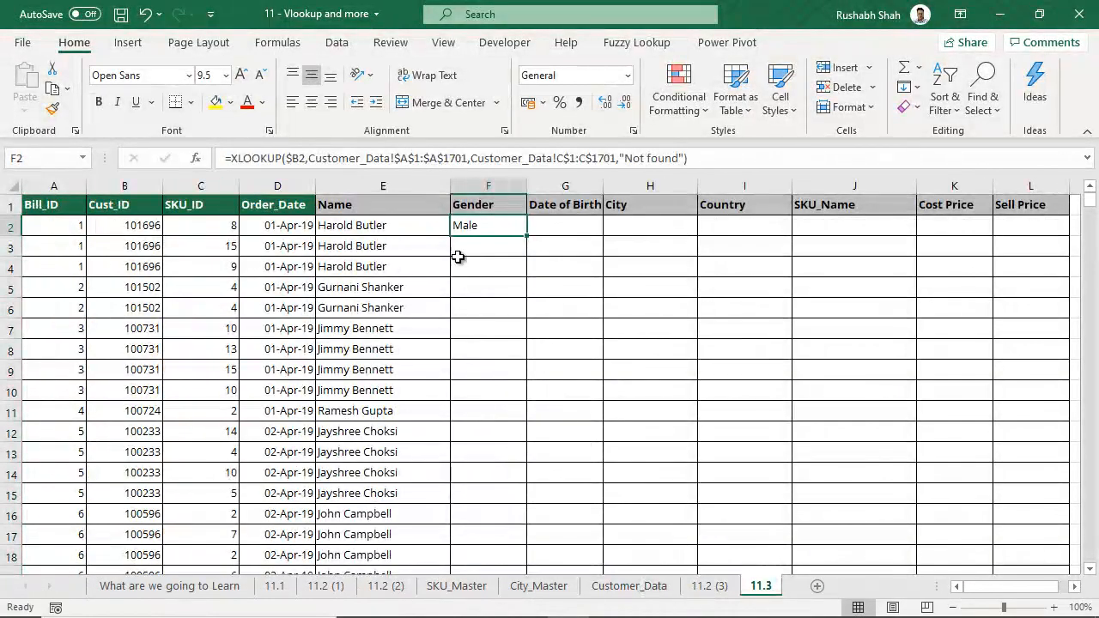
pyautogui.press('F2')
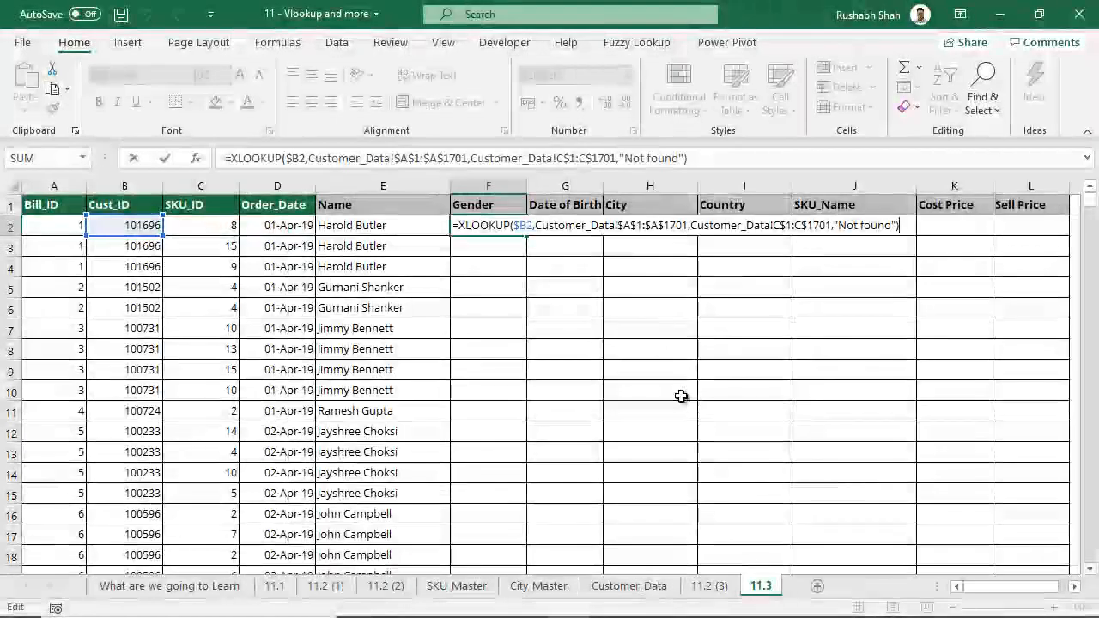
pyautogui.press('Escape')
# - Copy the XLOOKUP from F2 into the Date of Birth cell G2 and format G2 as a date
pyautogui.hotkey('ctrl', 'c')
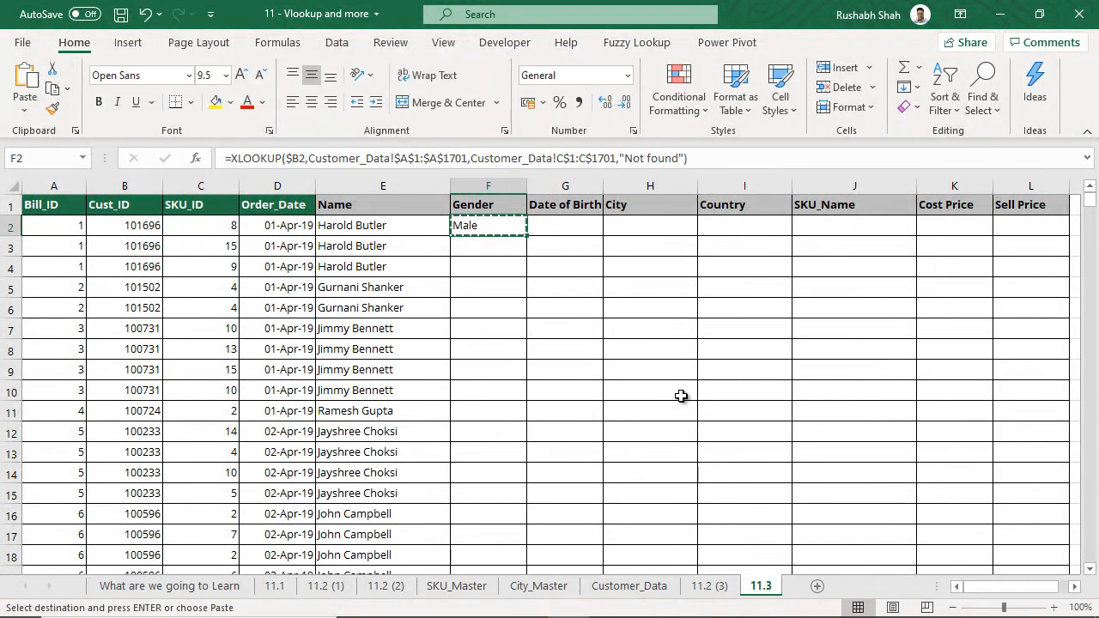
pyautogui.press('Right')
pyautogui.hotkey('ctrl', 'v')
pyautogui.press('Escape')
pyautogui.hotkey('ctrl', 'shift', '3')
# - Fill the XLOOKUP formulas in F2:G2 down the Gender and Date of Birth columns
pyautogui.press('Left')
pyautogui.hotkey('shift', 'Right')
pyautogui.doubleClick(601, 234)
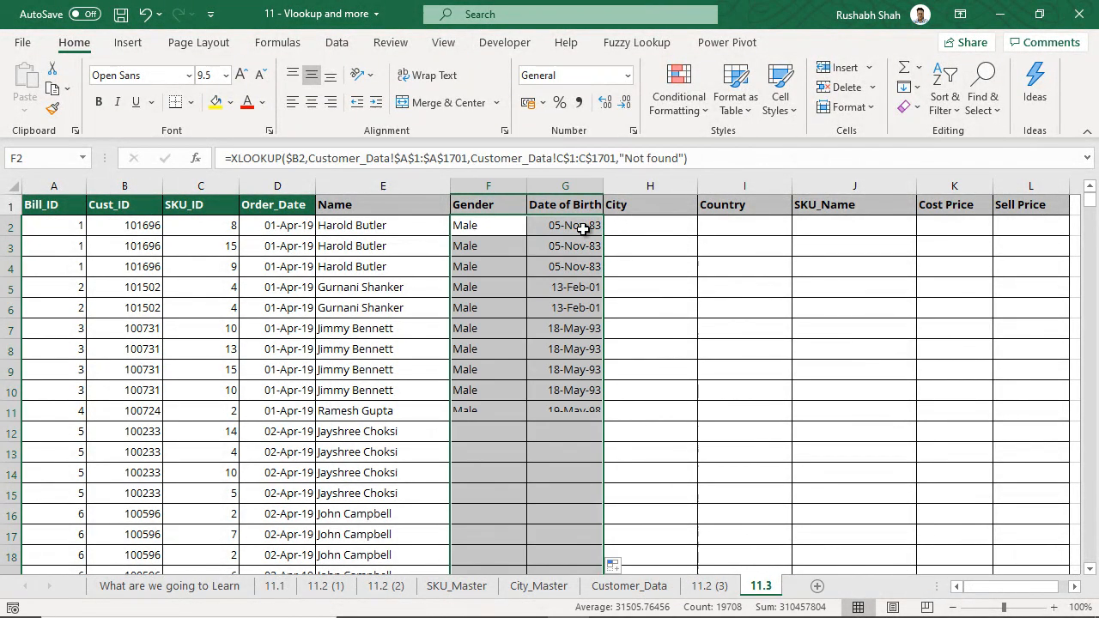
# - Review the XLOOKUP formula in G2 and return to the title on the What are we going to Learn sheet
pyautogui.click(581, 227)
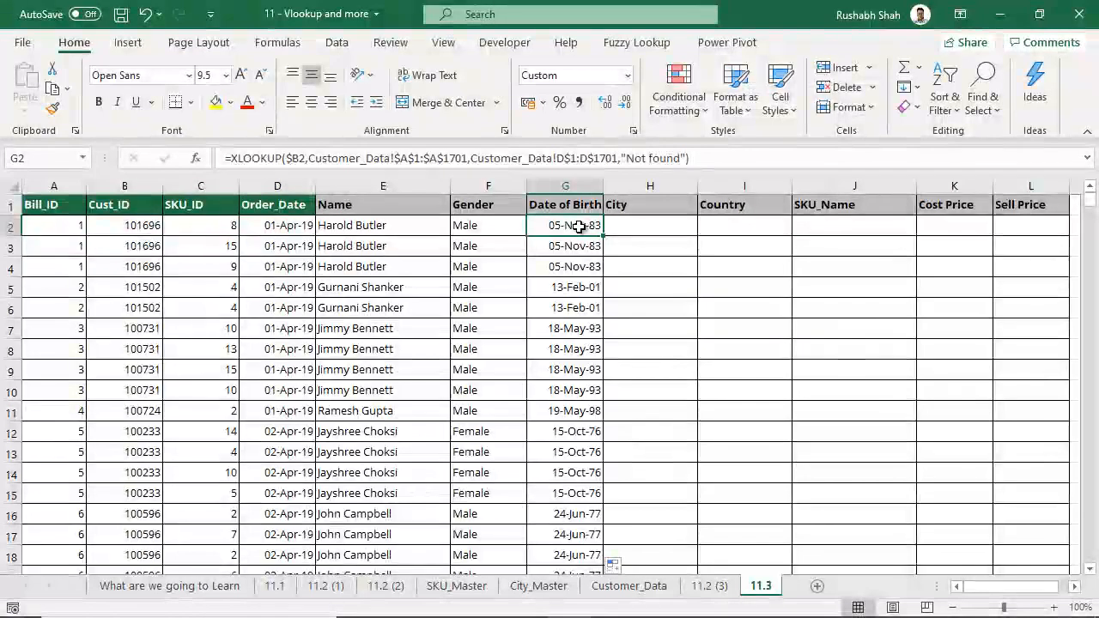
pyautogui.doubleClick(581, 226)
pyautogui.press('End')
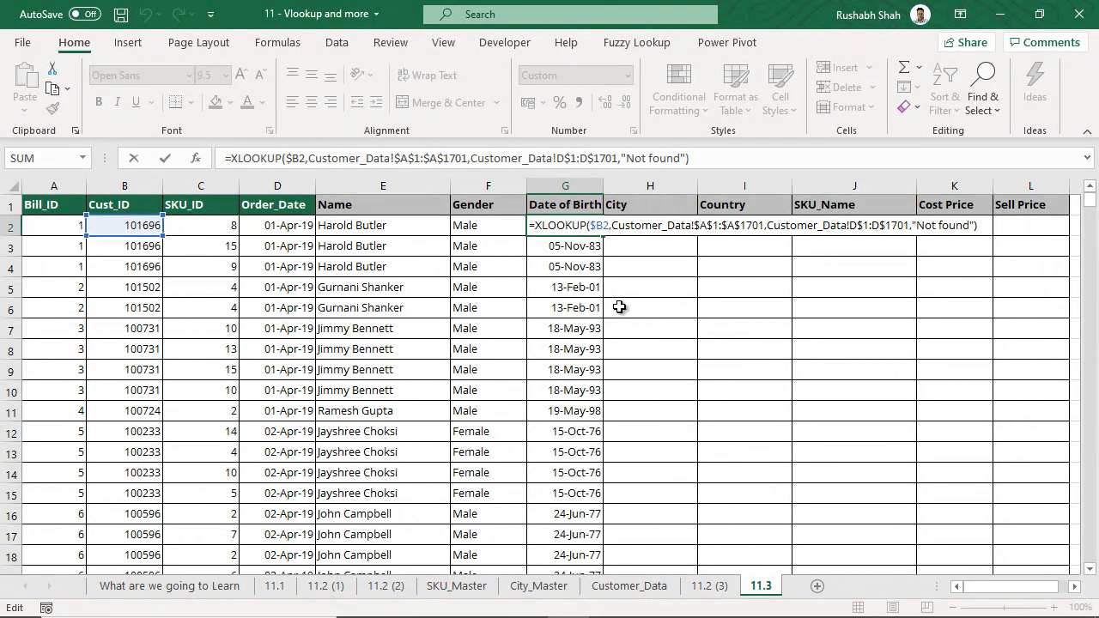
pyautogui.hotkey('ctrl', 'Return')
pyautogui.click(225, 586)
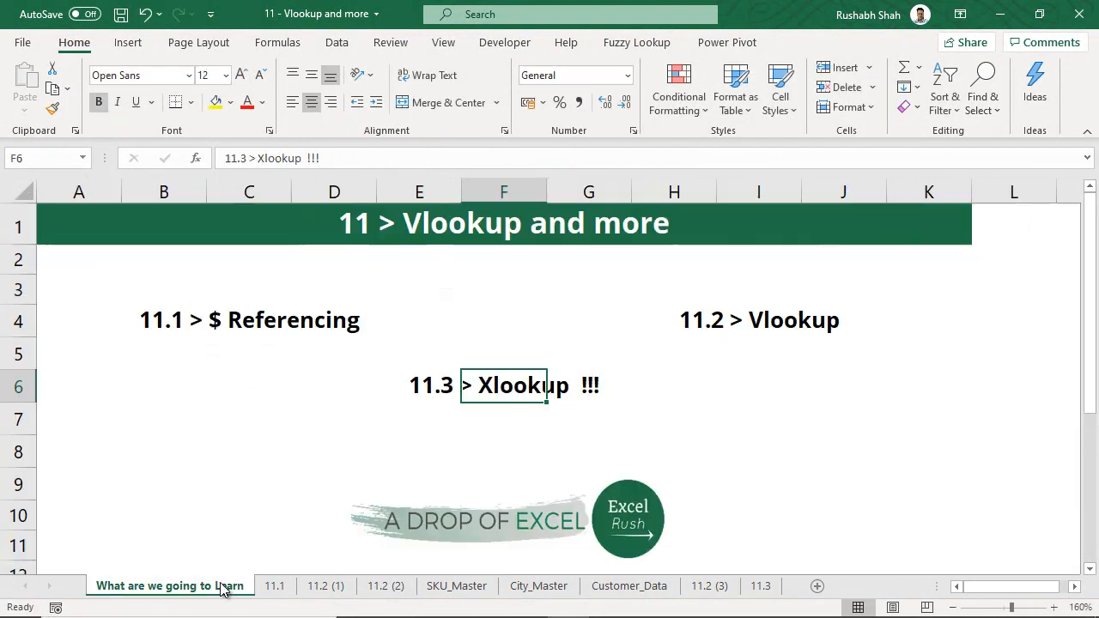
pyautogui.click(508, 238)
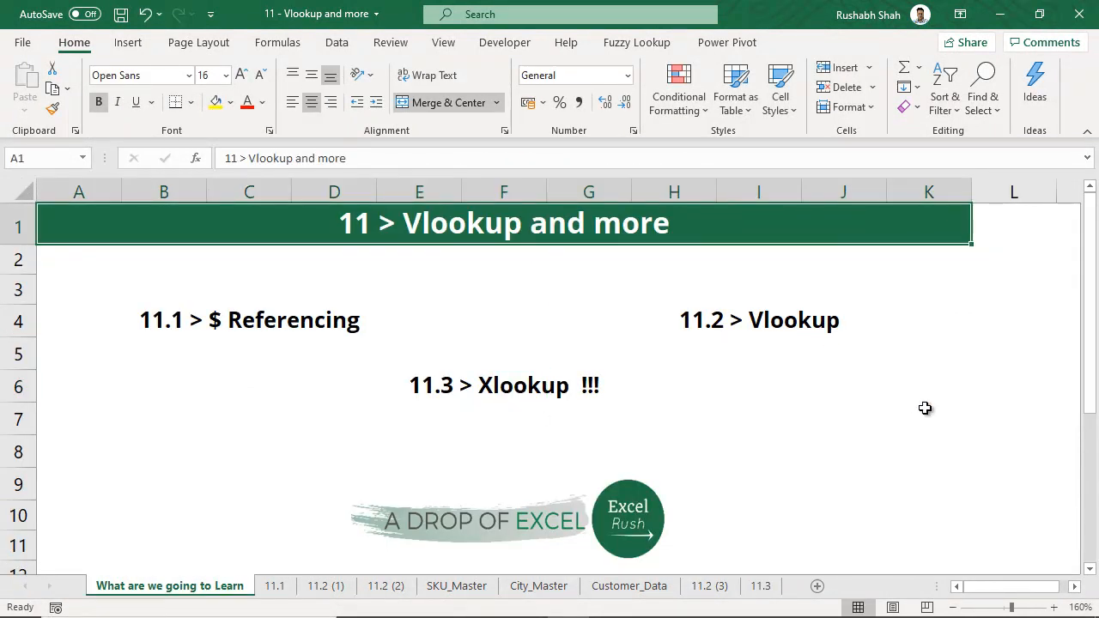